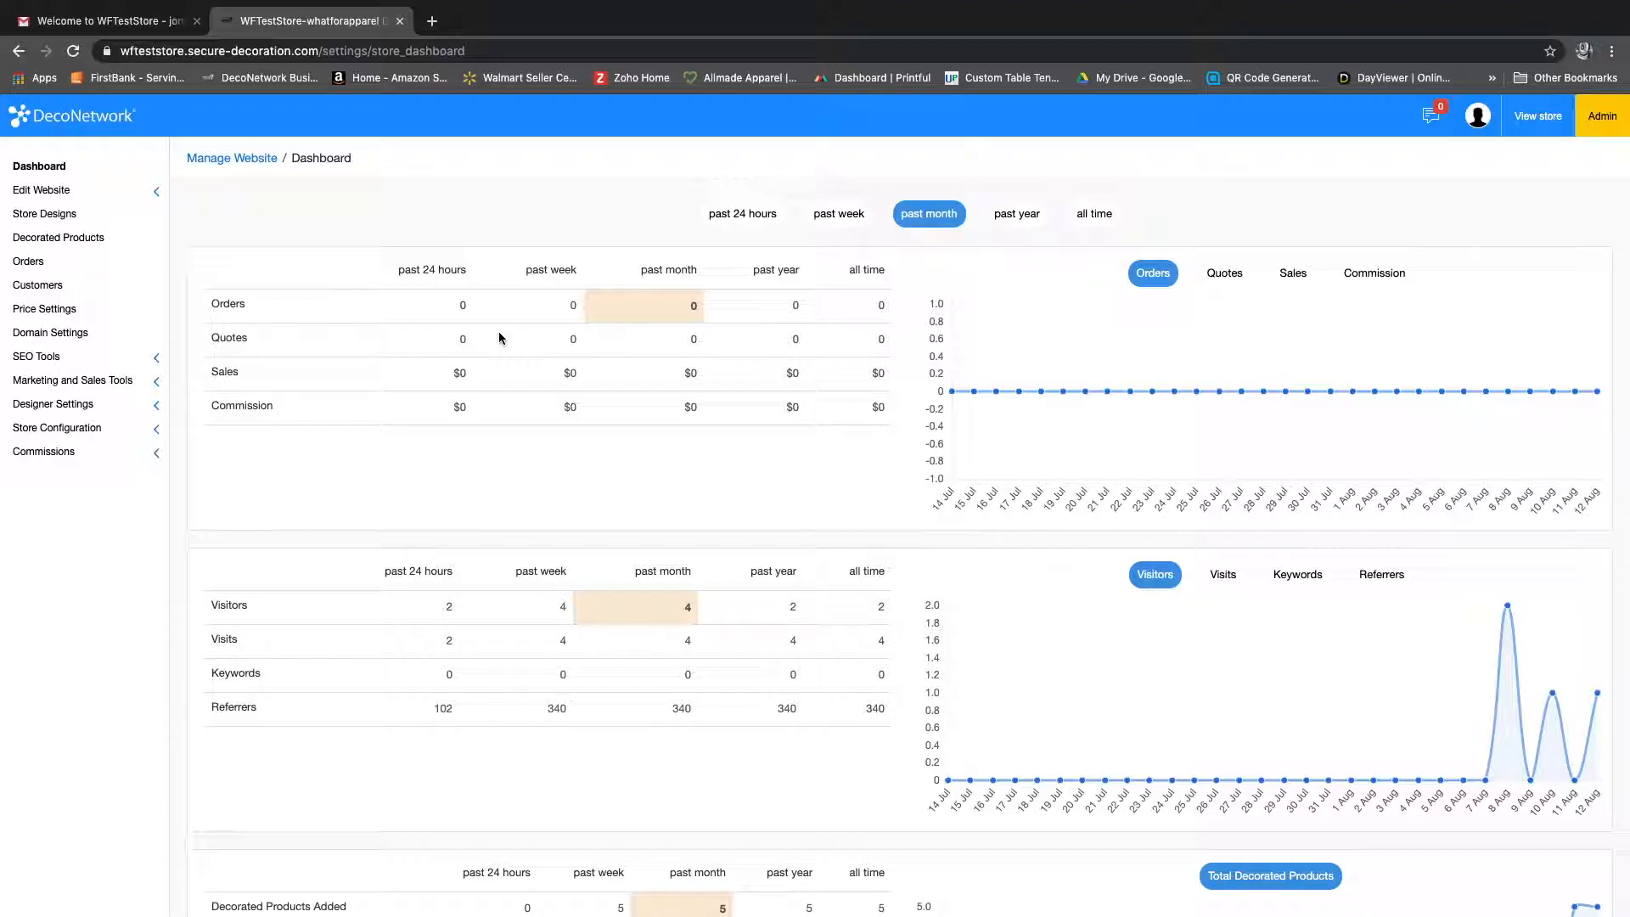
Step: Open the store's website pages for editing
scroll(633, 350, "up", 5)
left_click(54, 193)
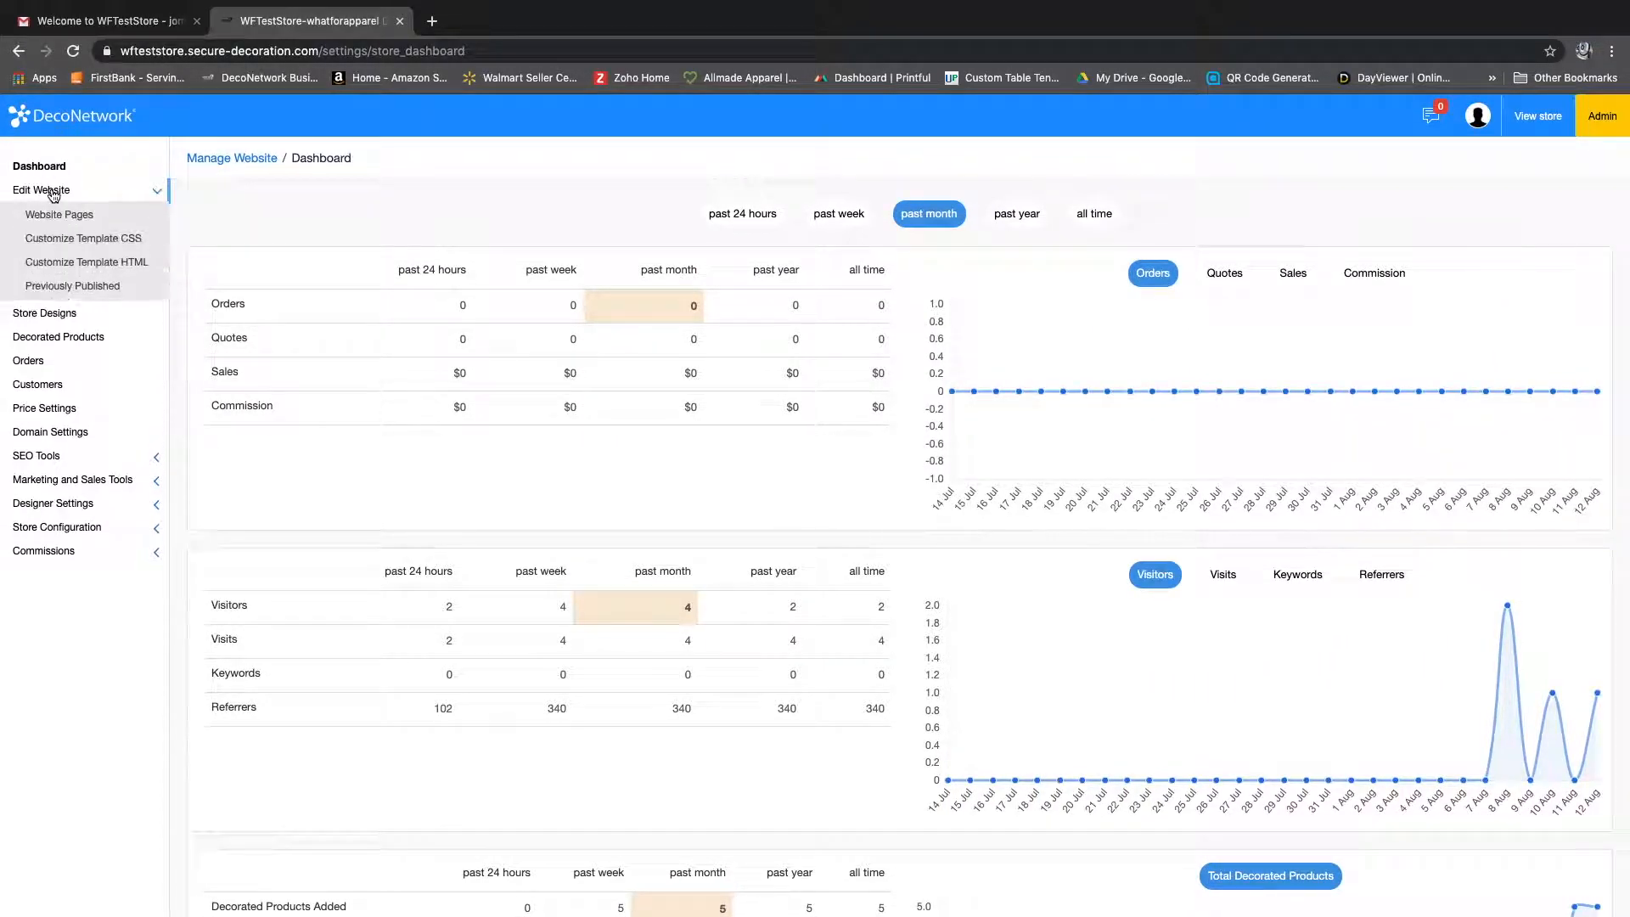
left_click(65, 221)
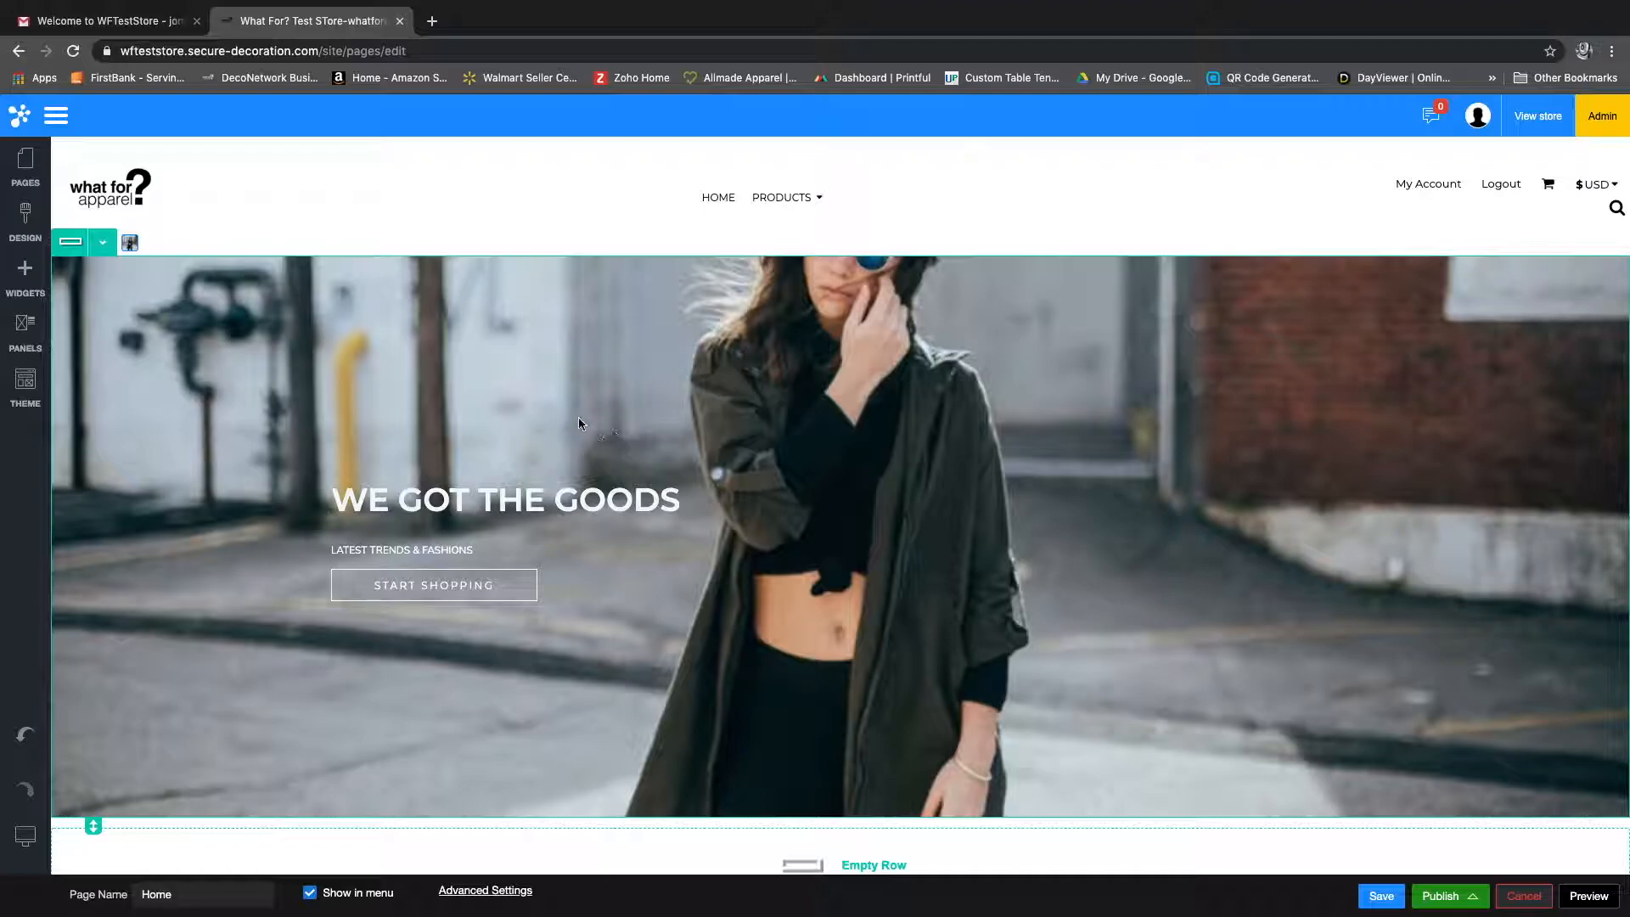
Step: Examine the Home page sections from the hero banner through the latest products listing and Instagram gallery to the footer
scroll(578, 418, "down", 4)
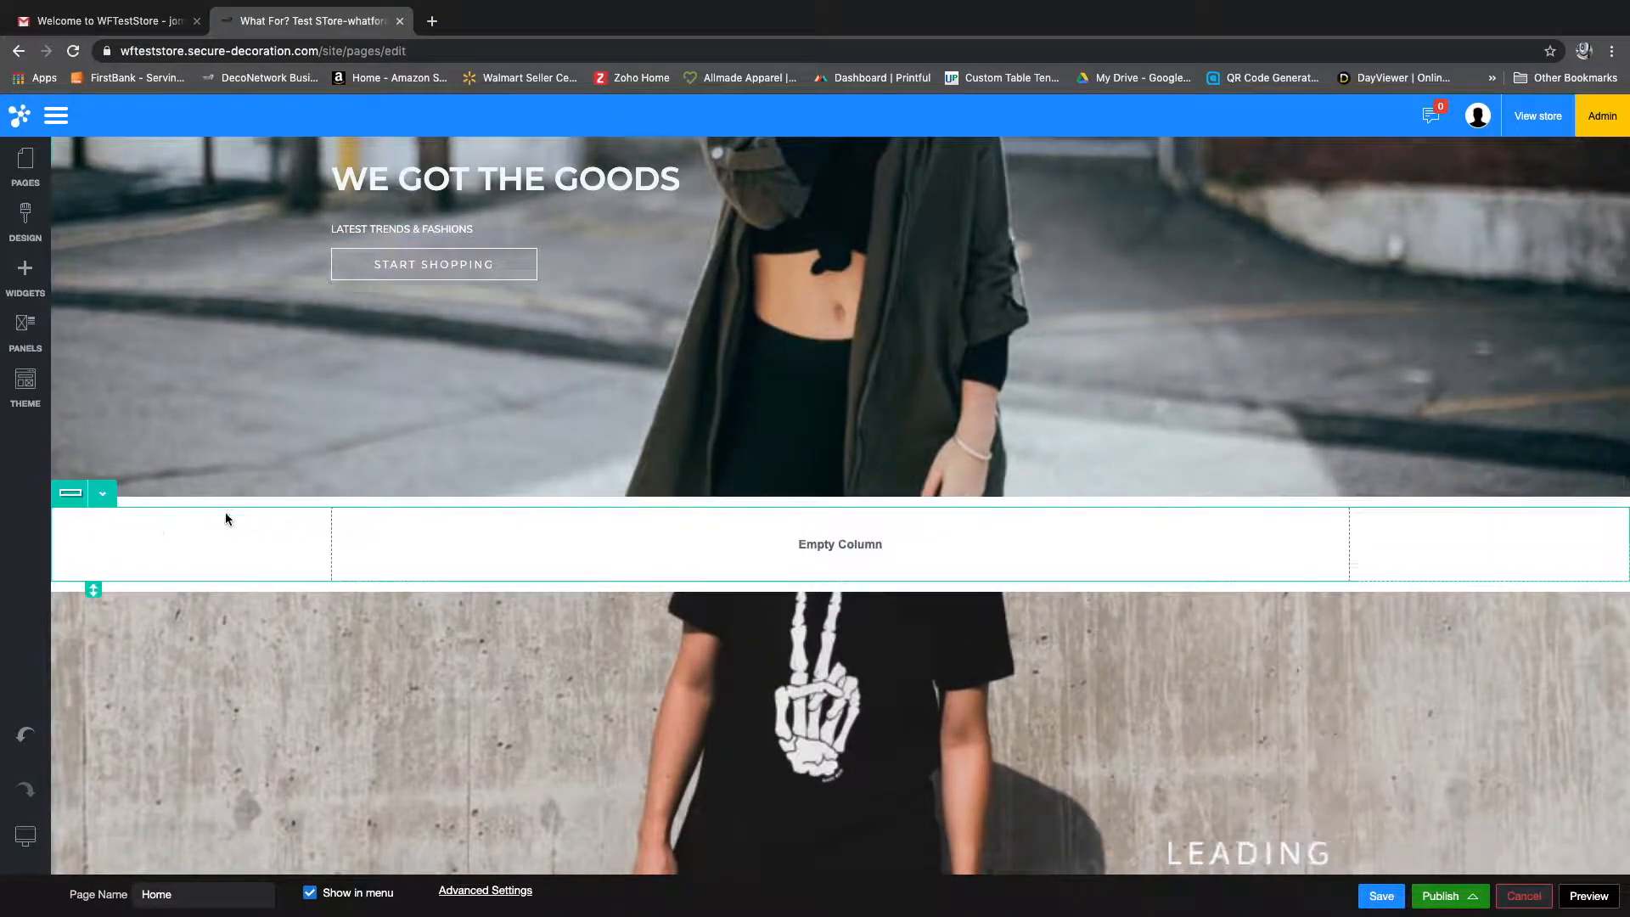
scroll(149, 526, "down", 4)
scroll(154, 525, "down", 5)
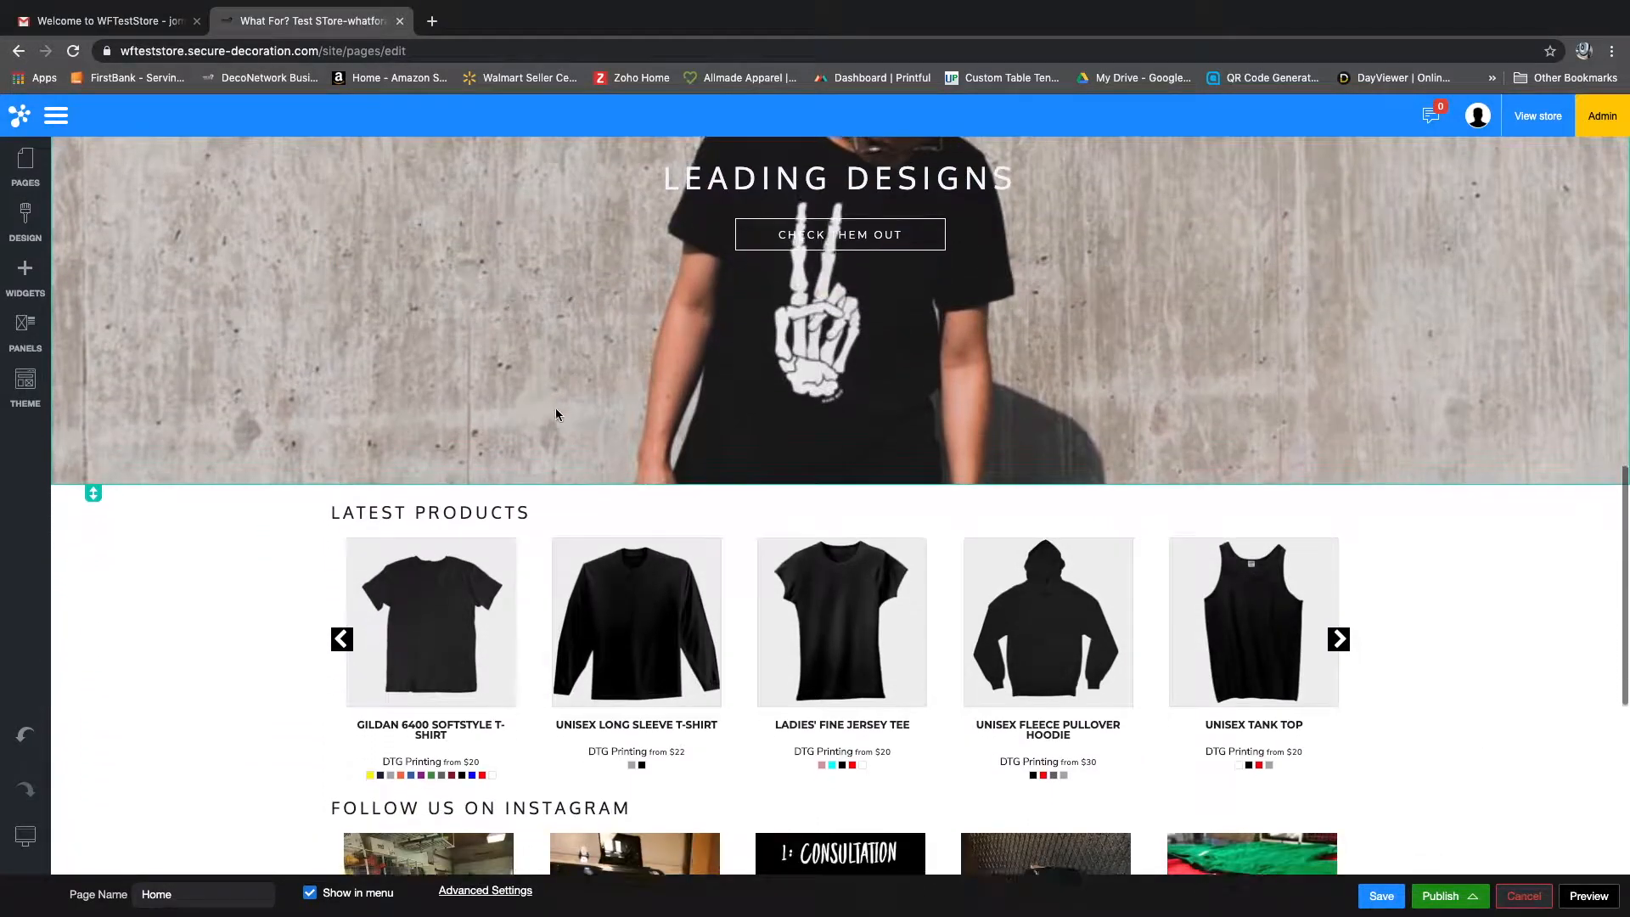
scroll(557, 416, "down", 3)
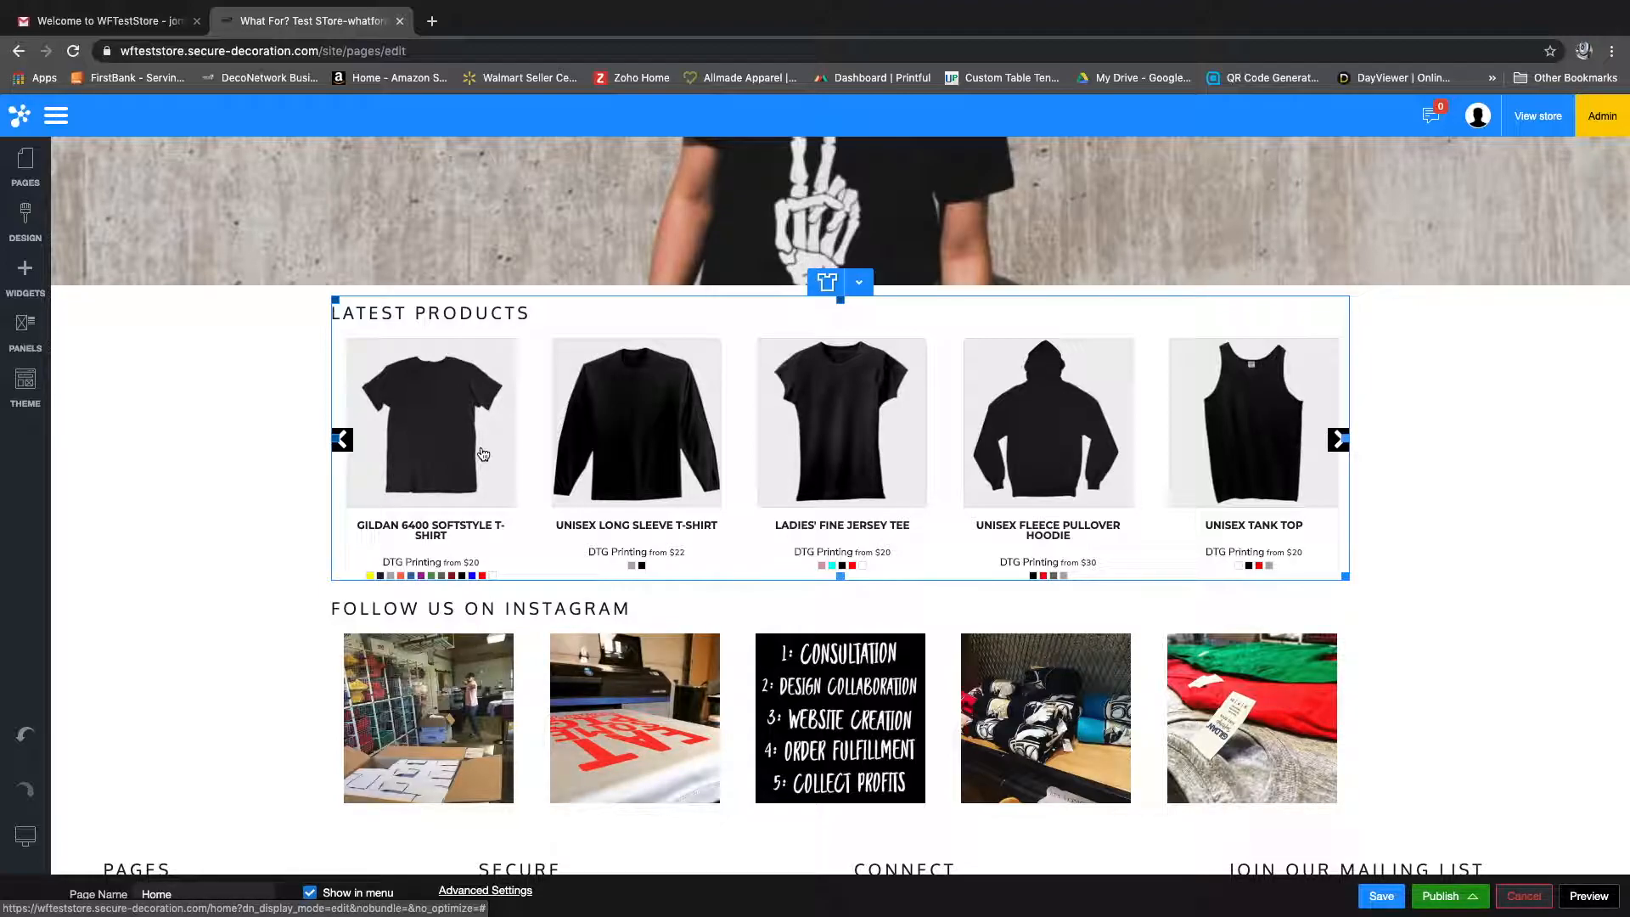
scroll(483, 454, "down", 1)
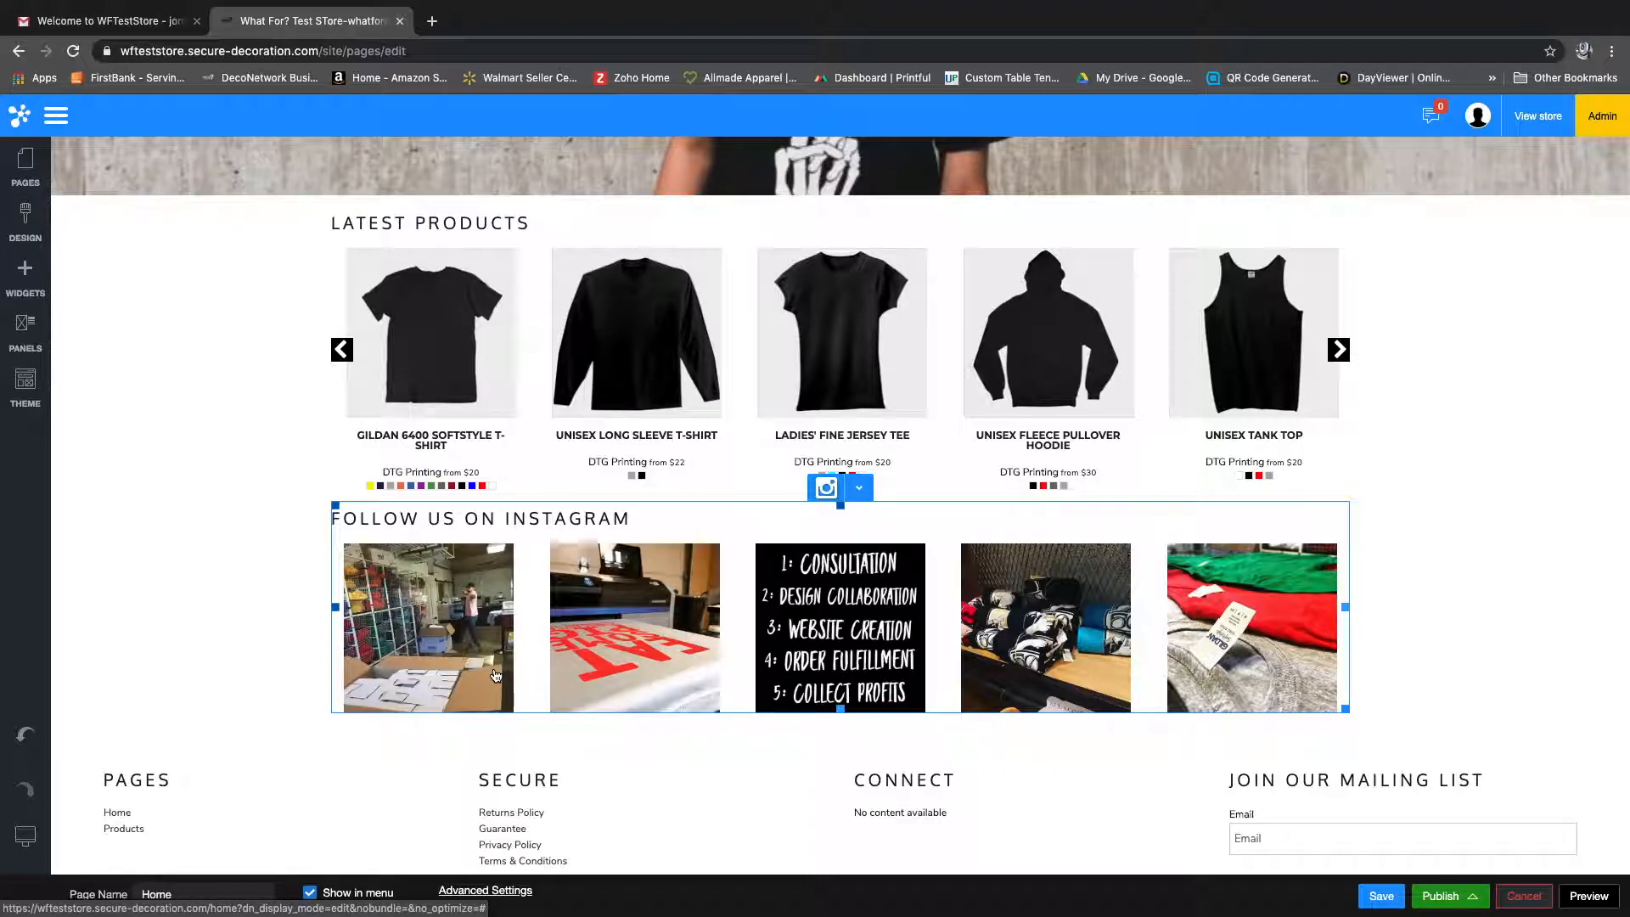
scroll(541, 633, "up", 2)
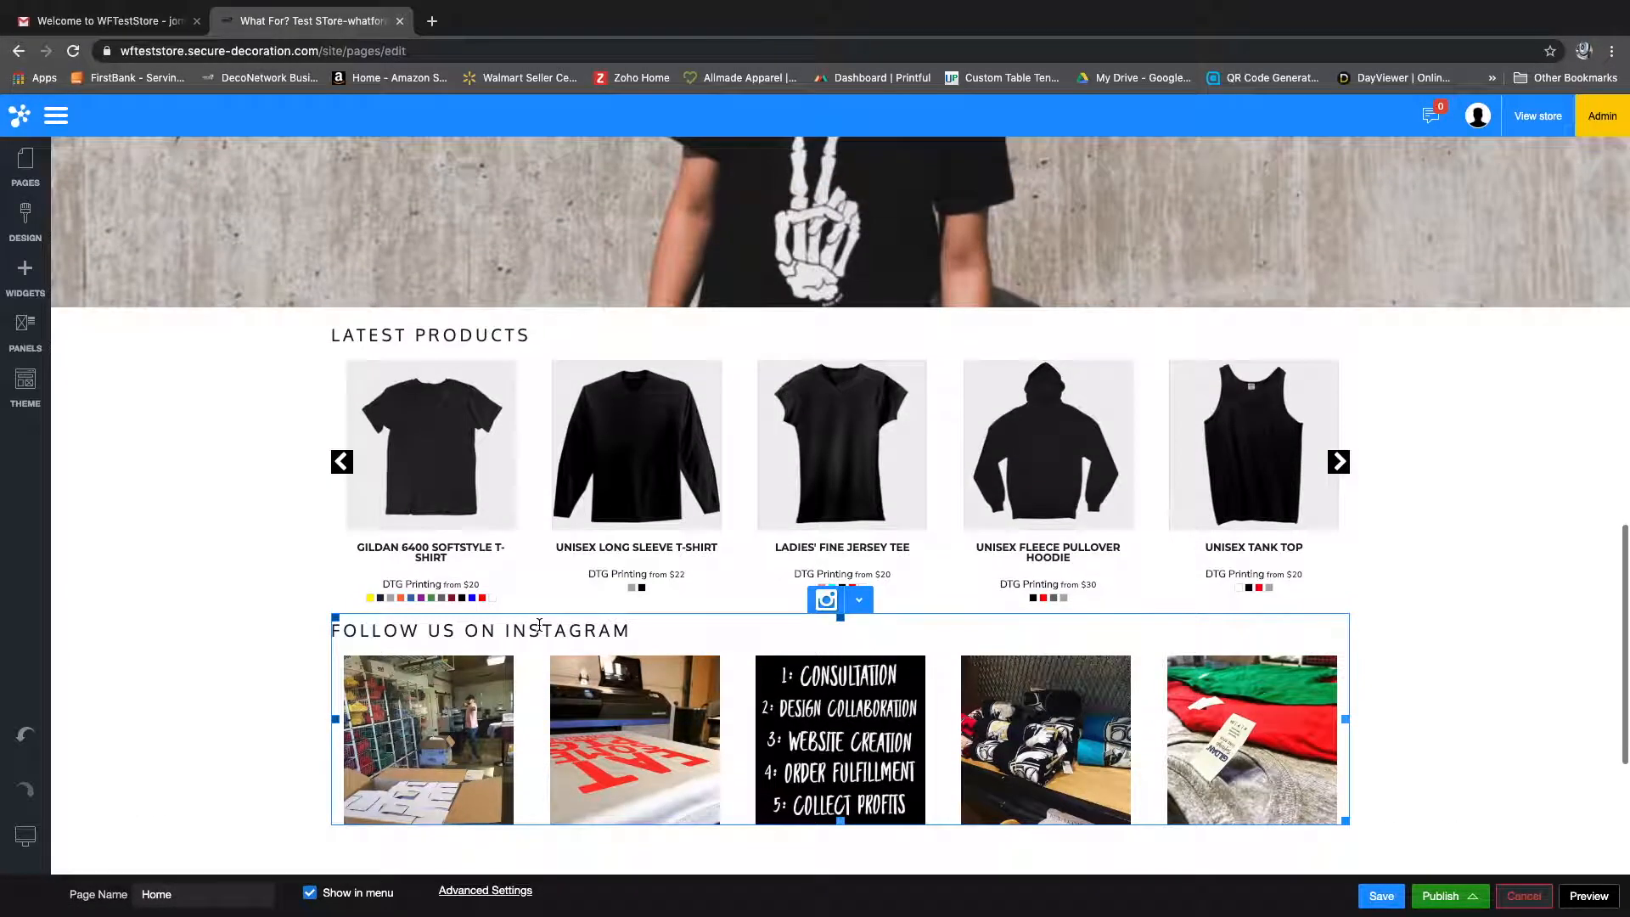
scroll(539, 626, "up", 1)
Step: Delete the Latest Products listing widget from the Home page and confirm its removal
scroll(538, 626, "down", 1)
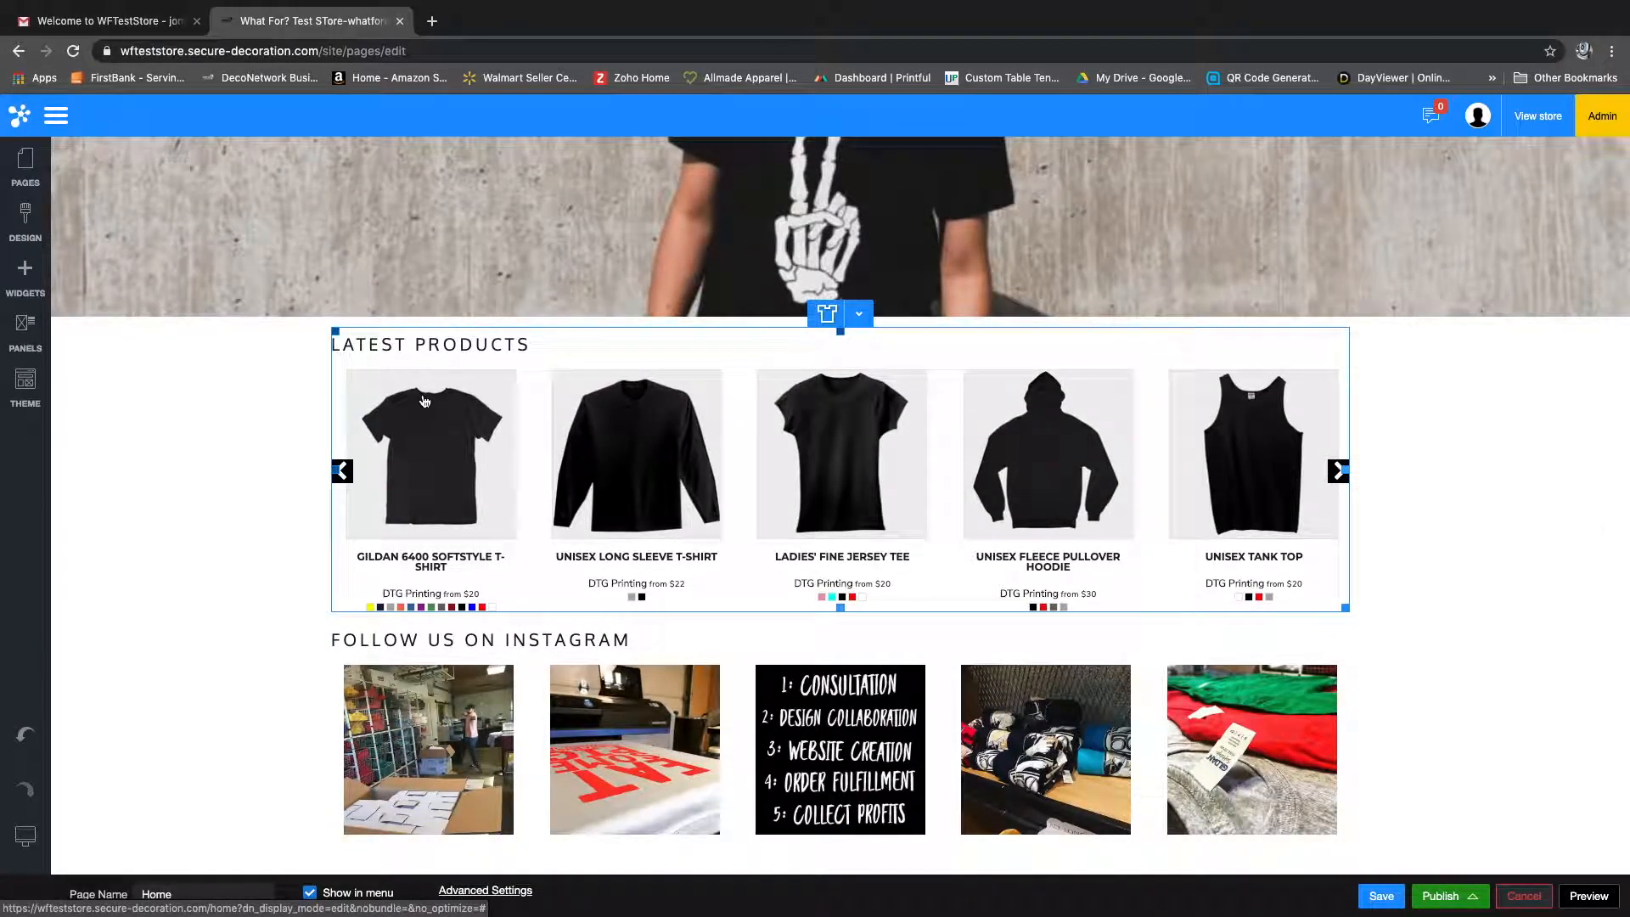
left_click(860, 320)
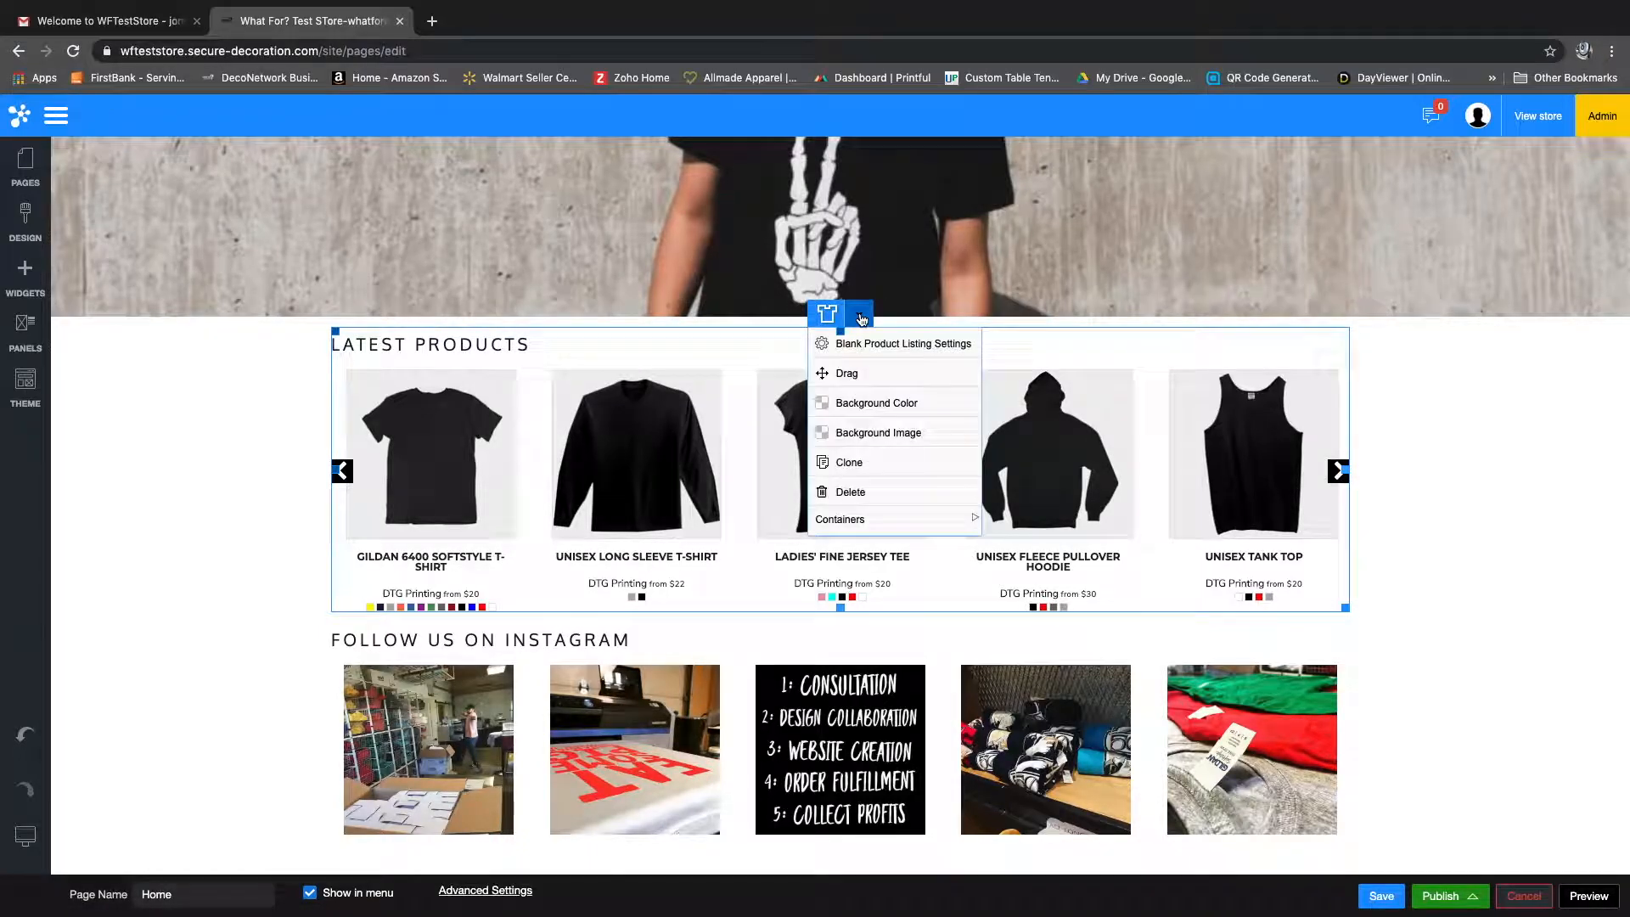
left_click(852, 493)
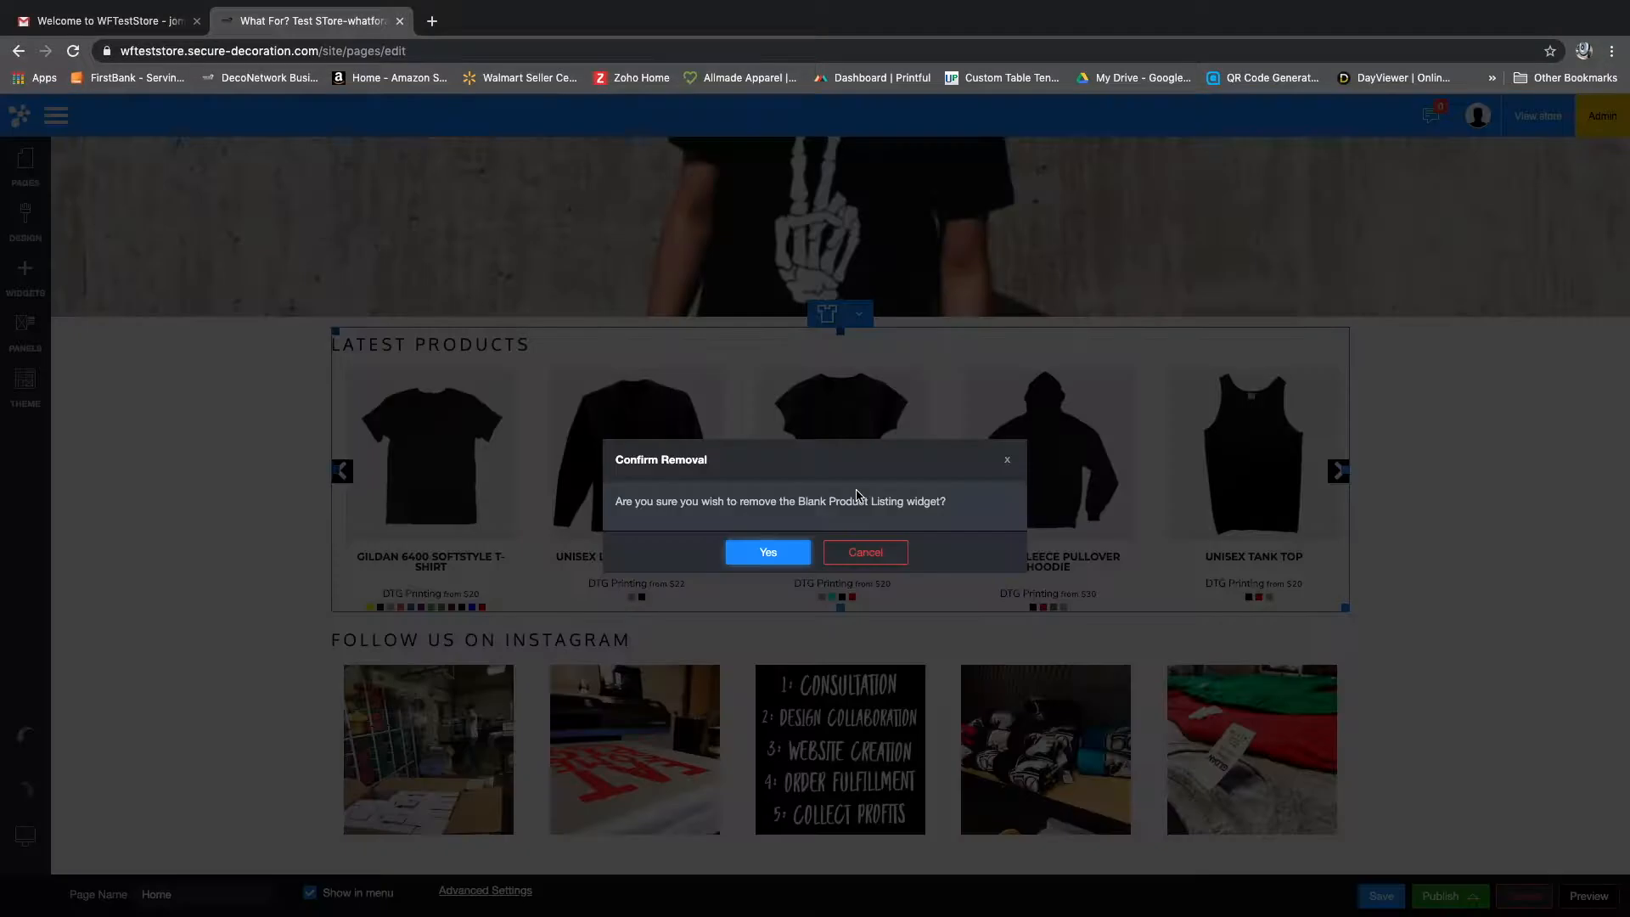
left_click(771, 551)
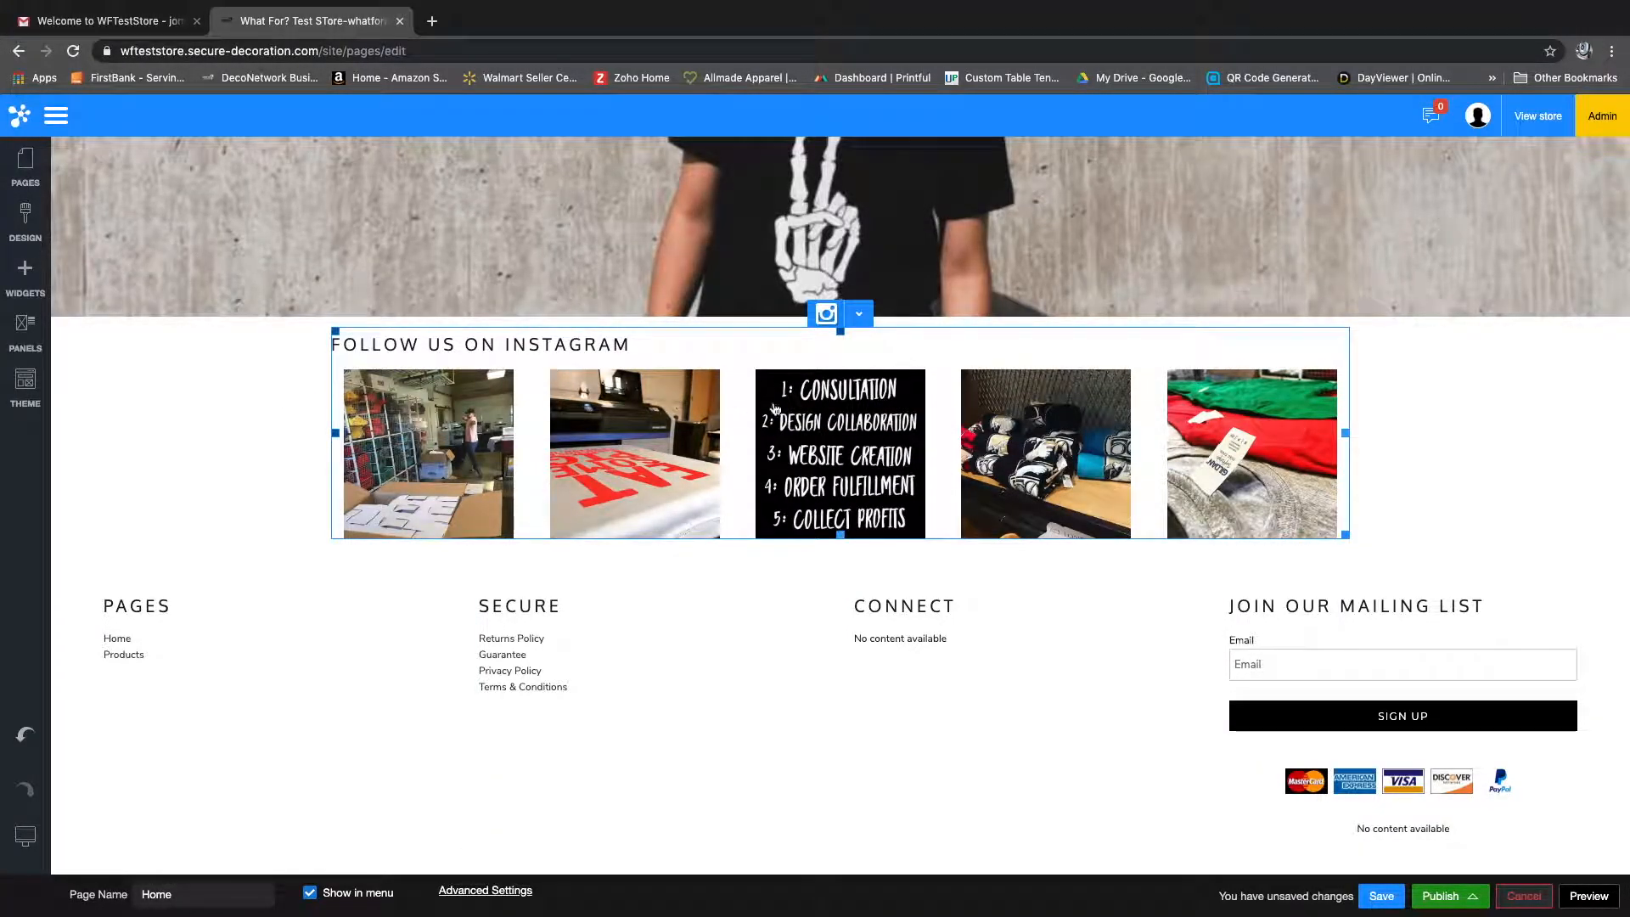
Step: Review the account and design settings of the Follow Us on Instagram gallery, then close them without changes
left_click(860, 315)
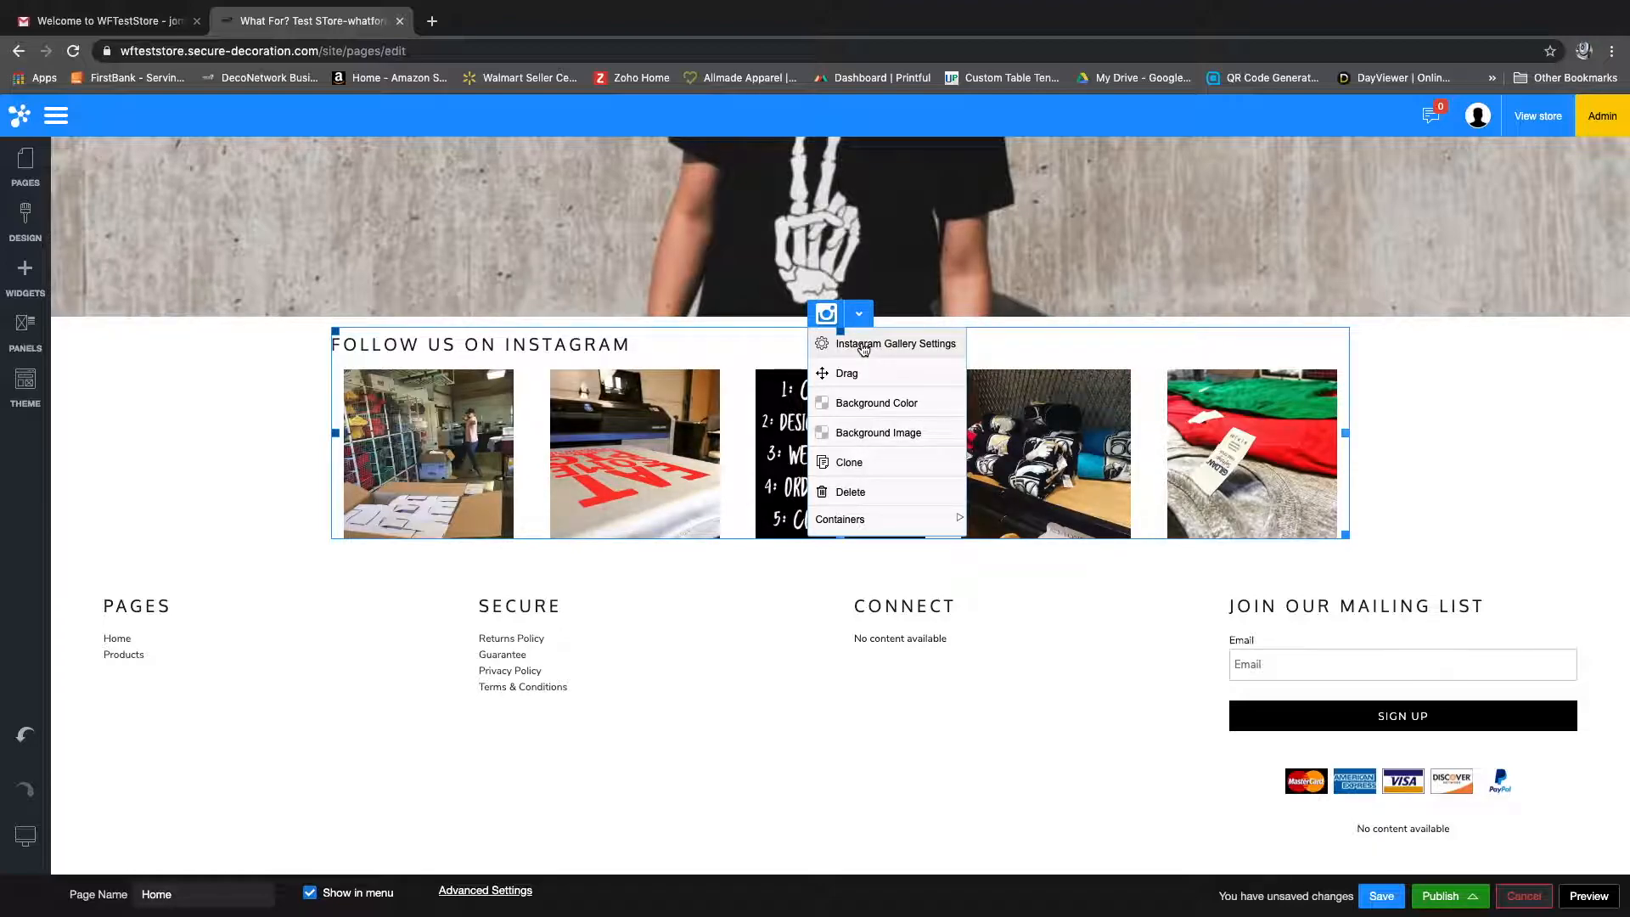
left_click(863, 348)
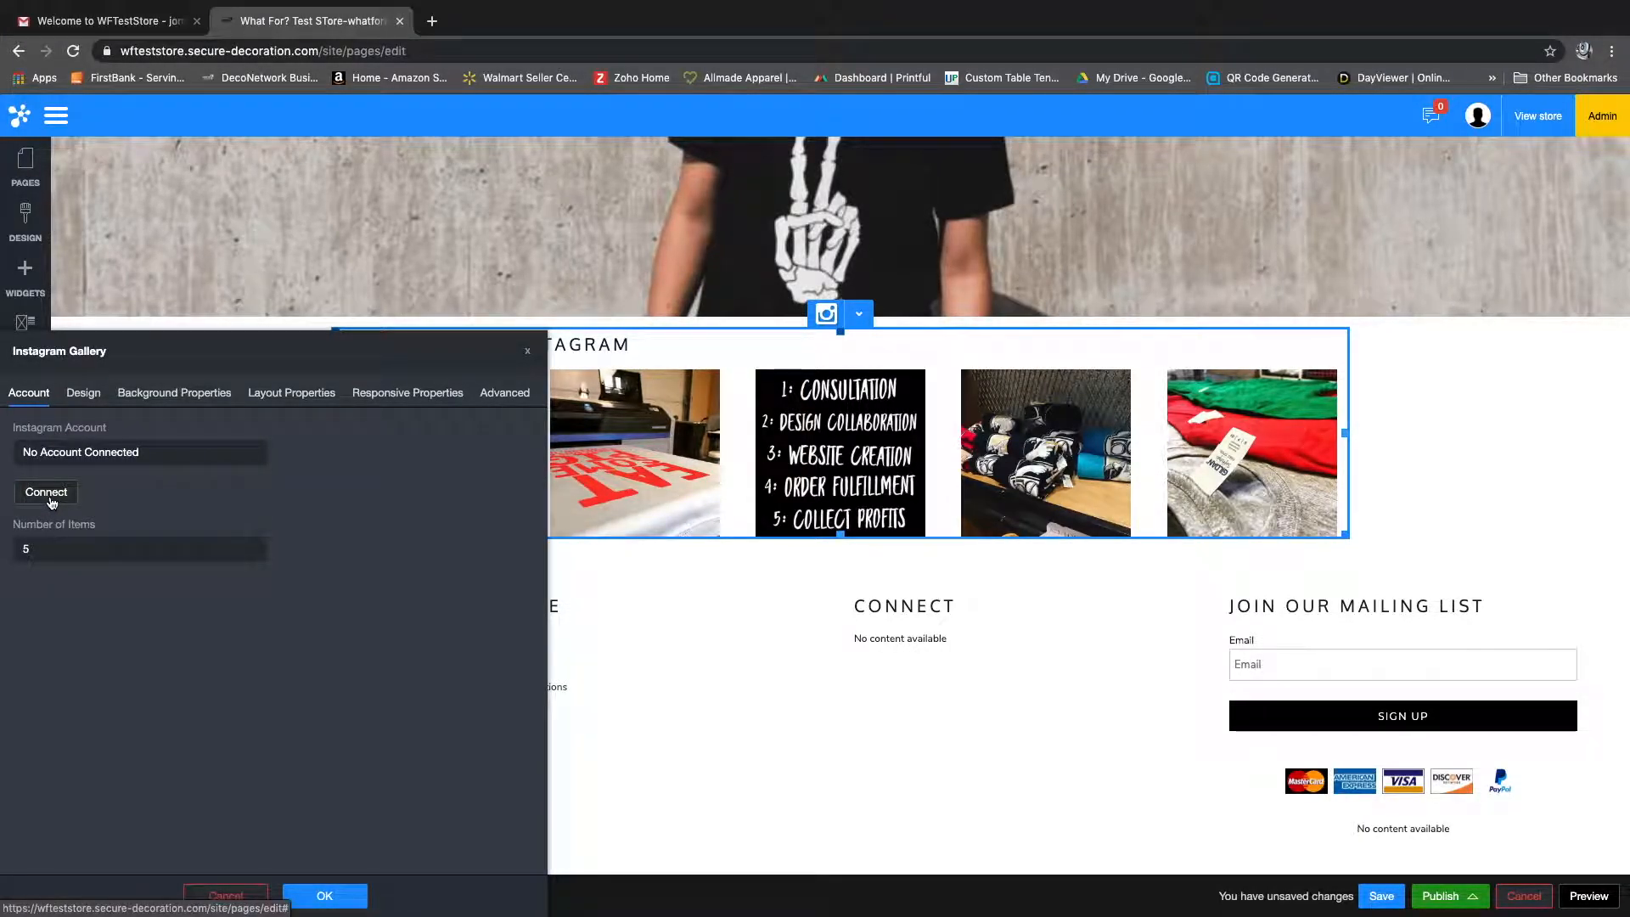
left_click(79, 397)
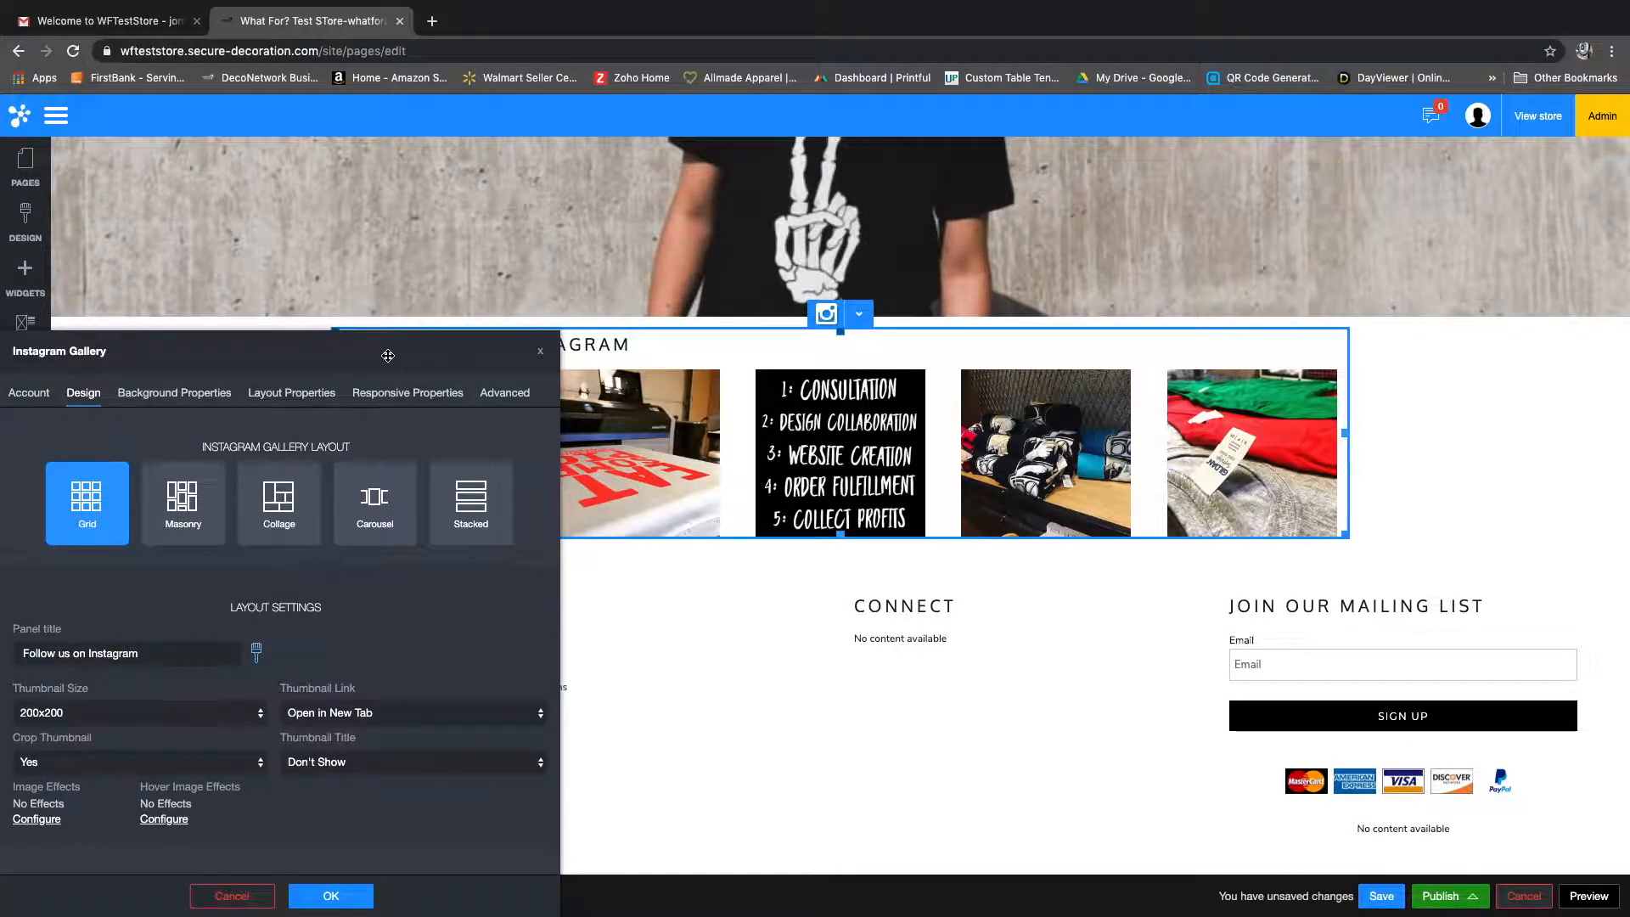
left_click_drag(375, 352, 1357, 212)
left_click_drag(1253, 212, 364, 314)
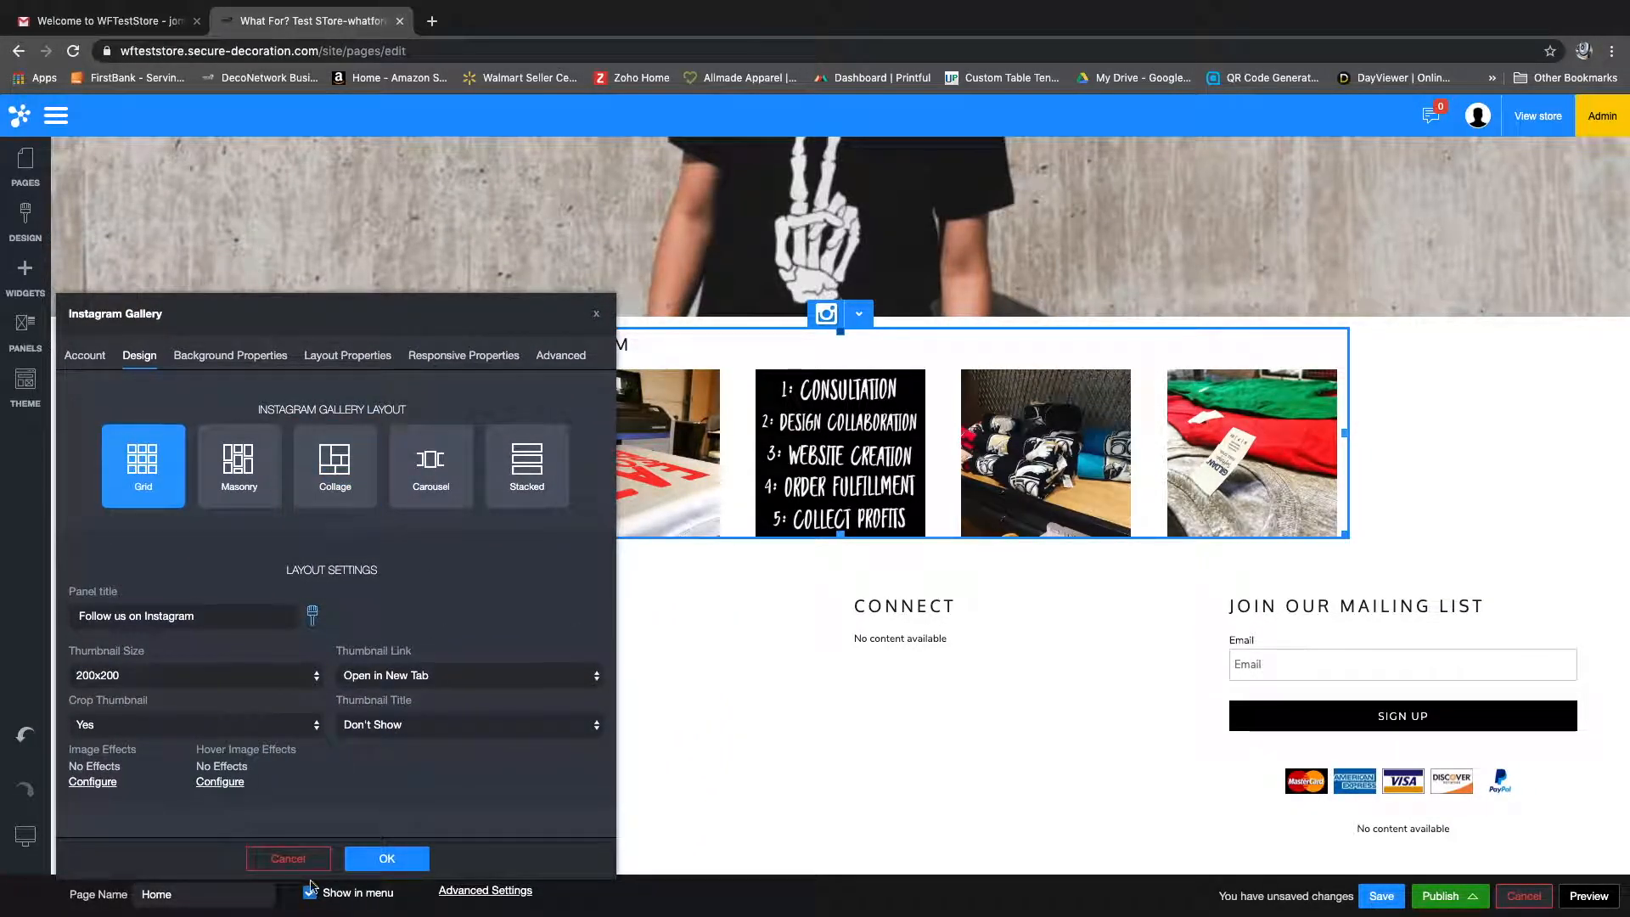
left_click(596, 313)
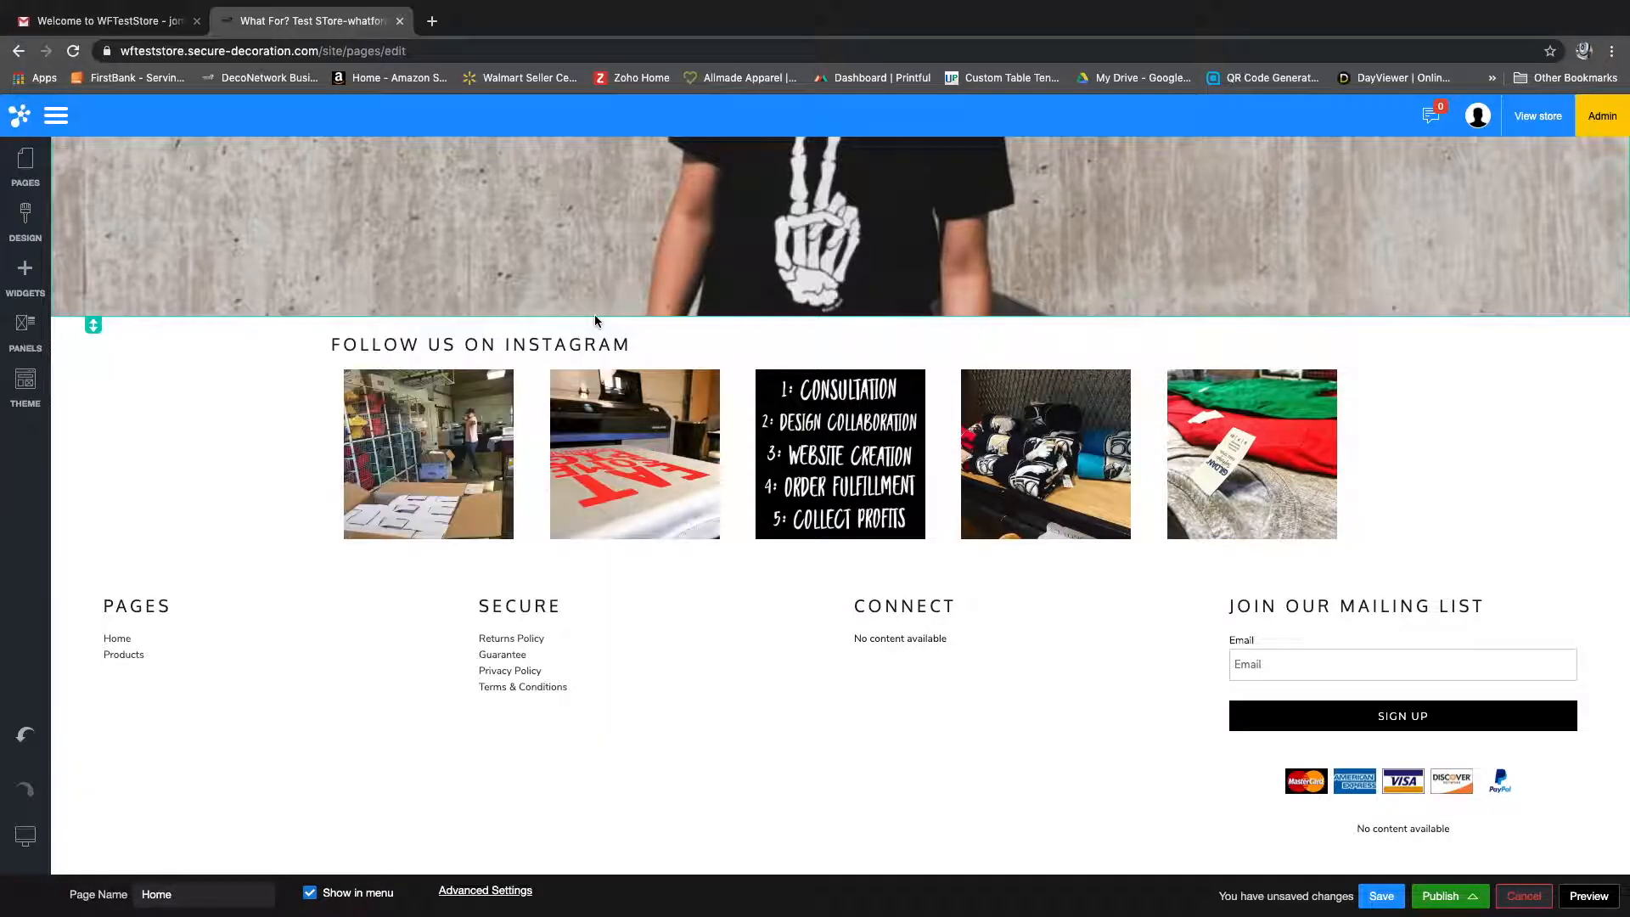
Step: Save the edited Home page and close the save dialog
scroll(586, 363, "up", 2)
scroll(585, 357, "up", 10)
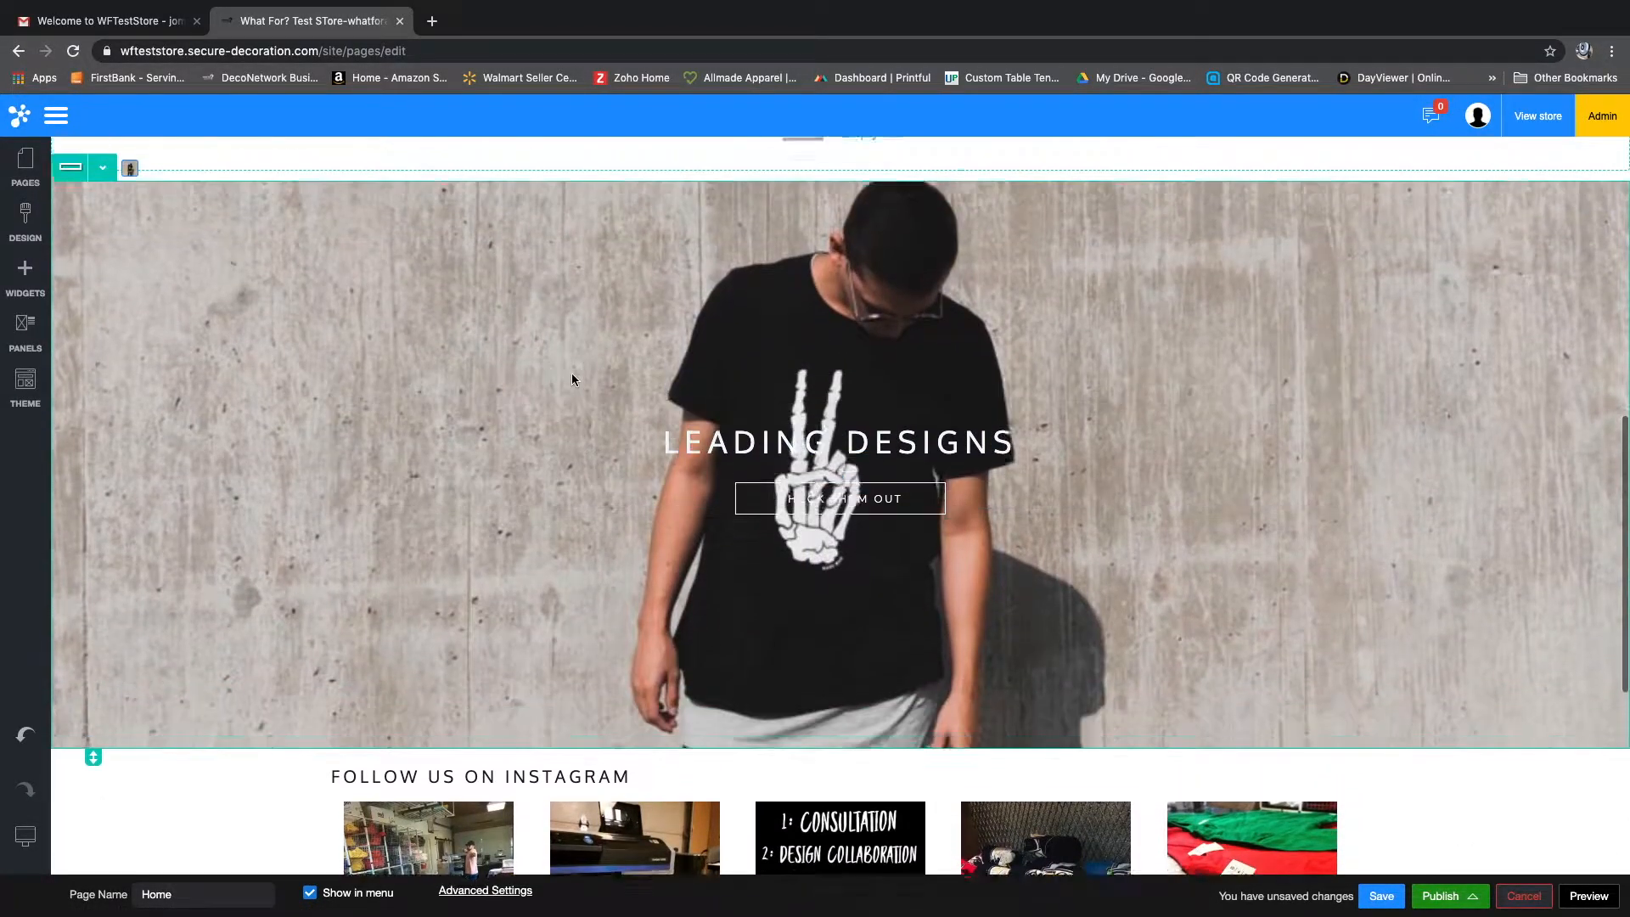
scroll(562, 396, "up", 4)
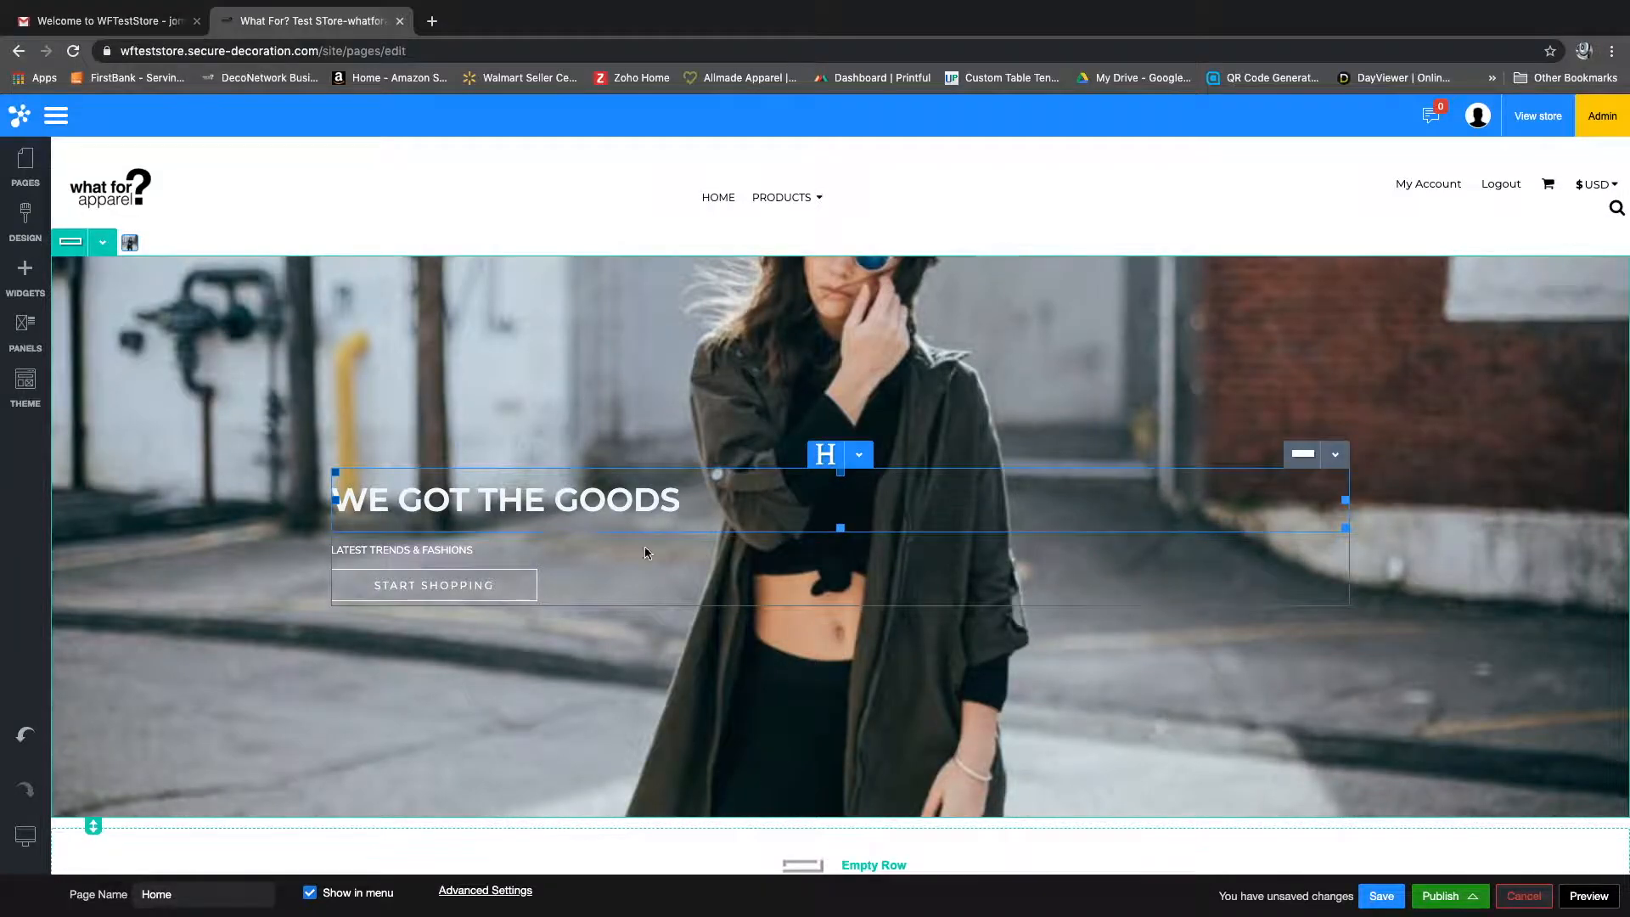
left_click(1378, 898)
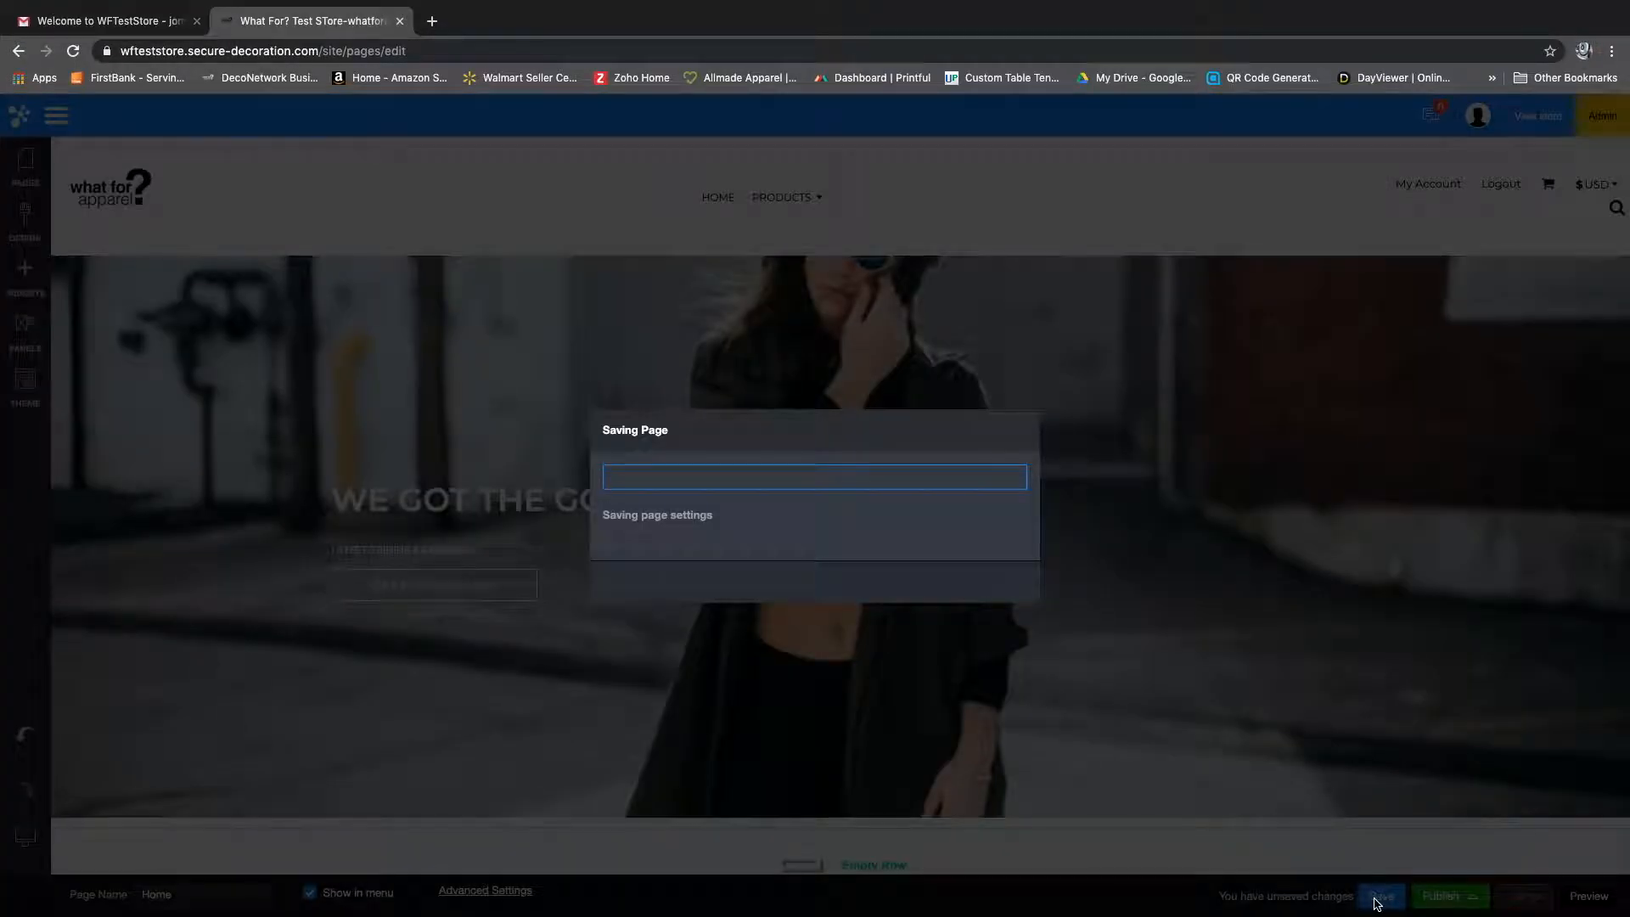
left_click(818, 582)
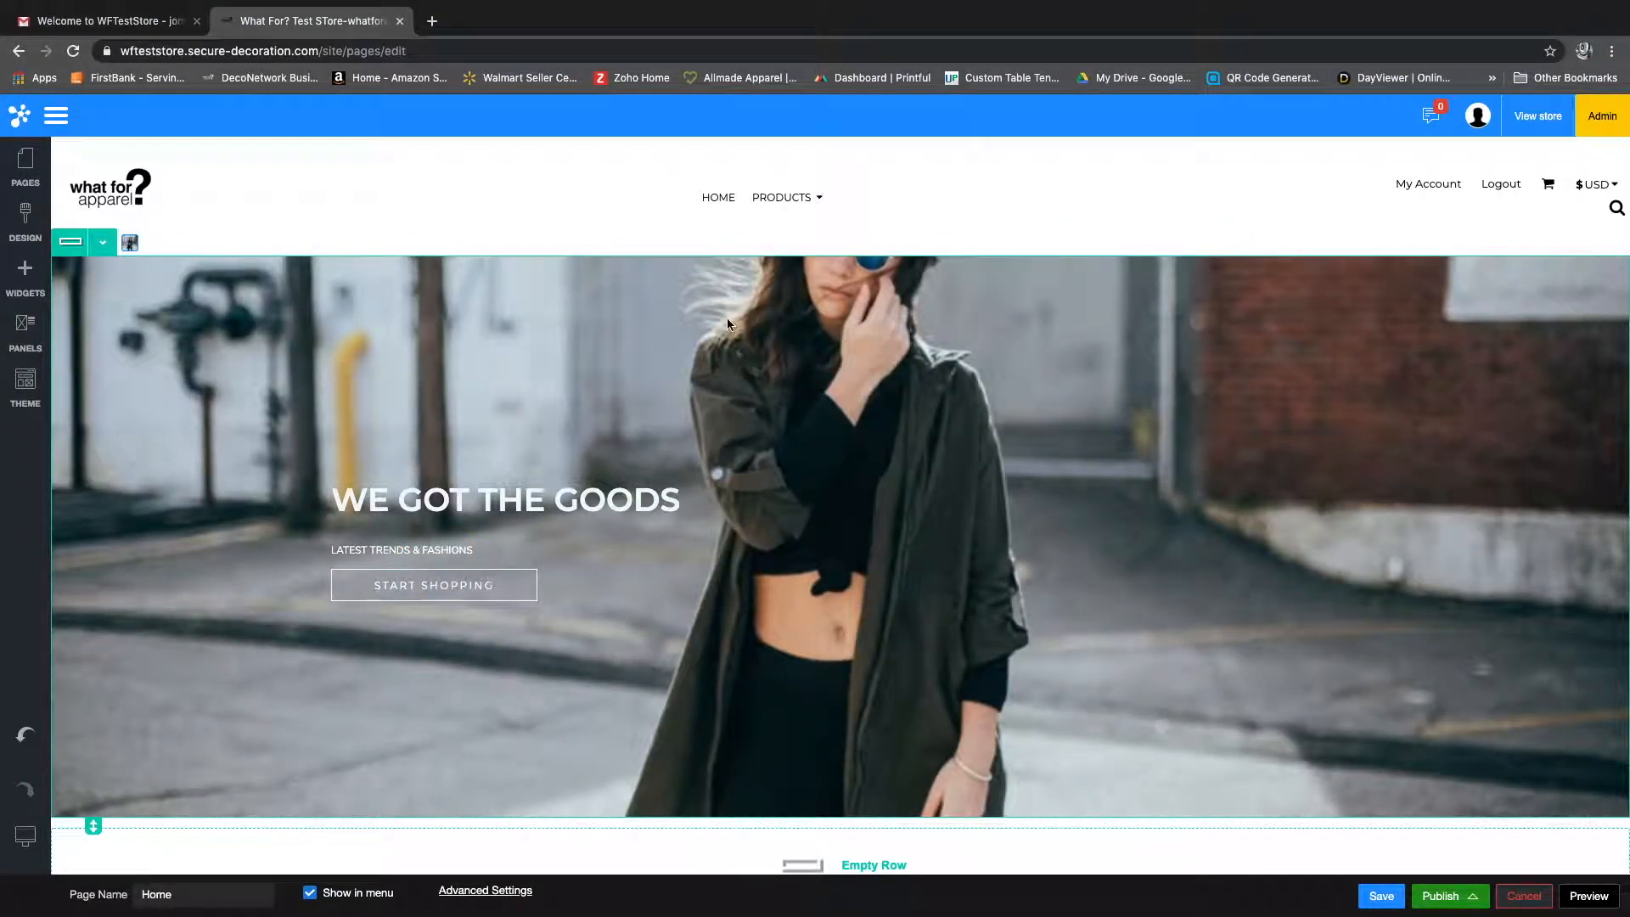
Step: Open the image selection for the top banner's background and browse the theme images and all stock image pages
left_click(130, 245)
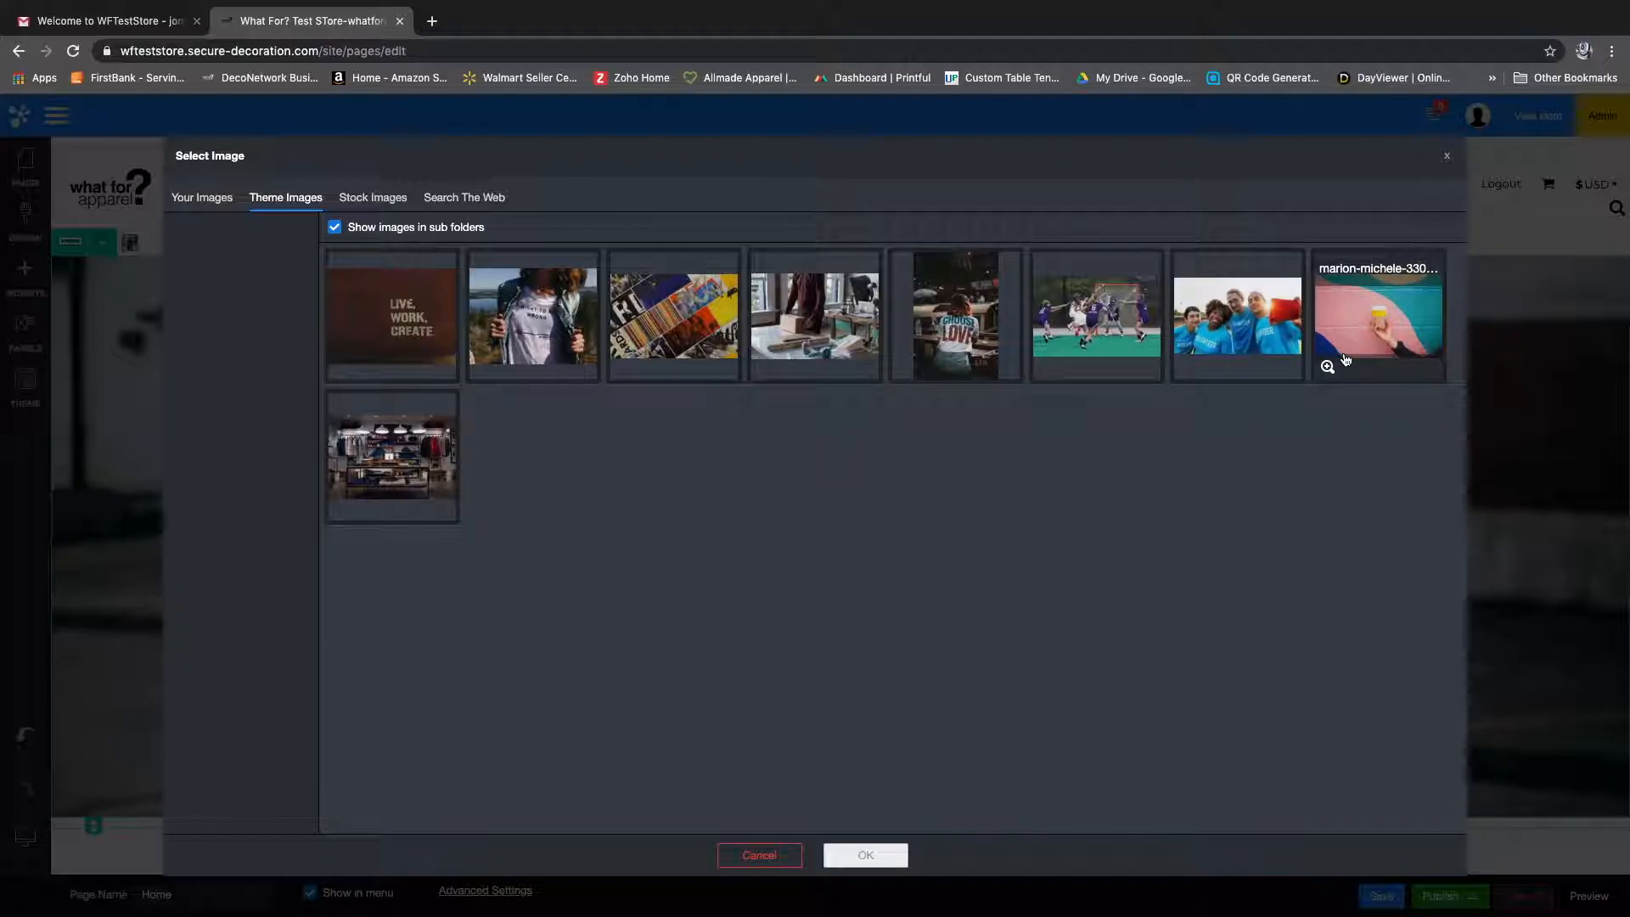
left_click(367, 199)
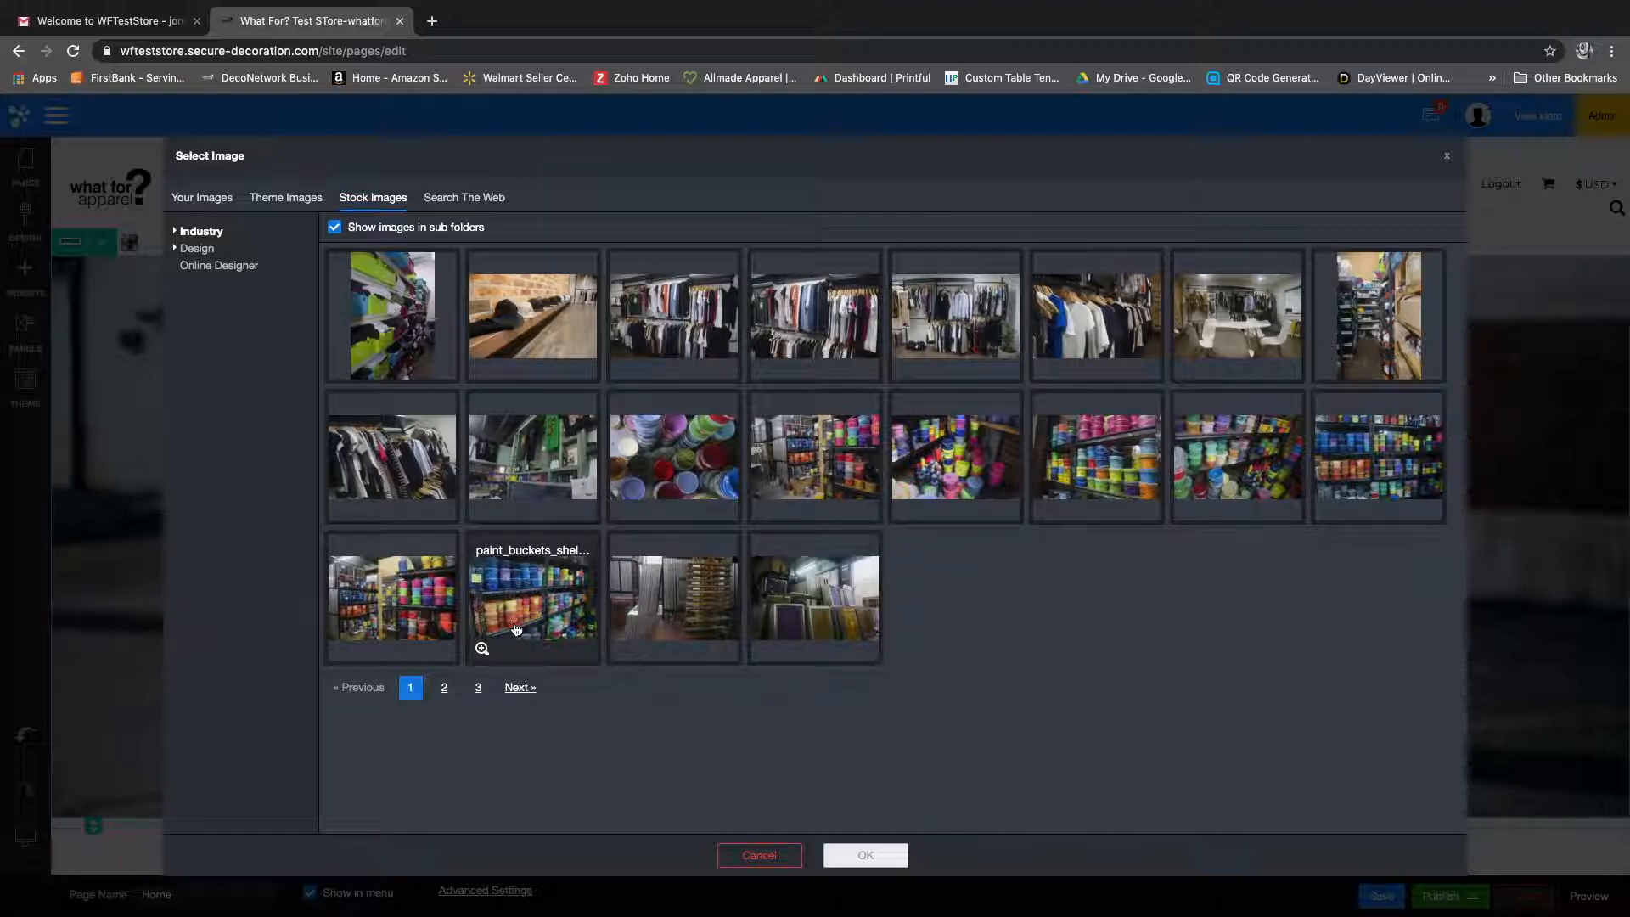
left_click(519, 688)
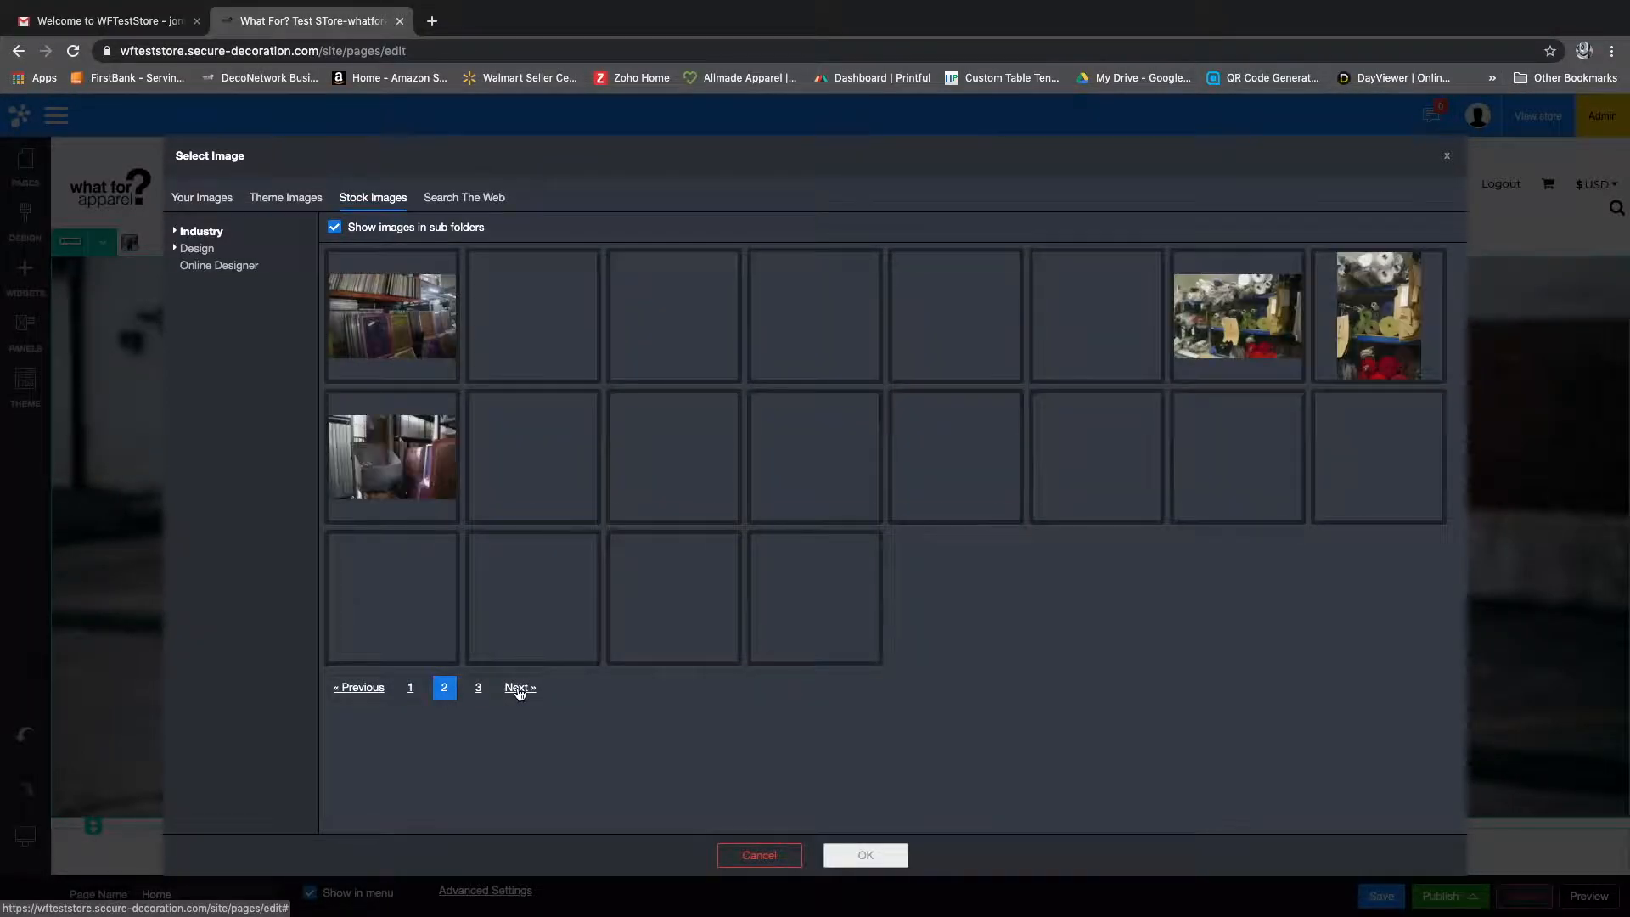
left_click(519, 690)
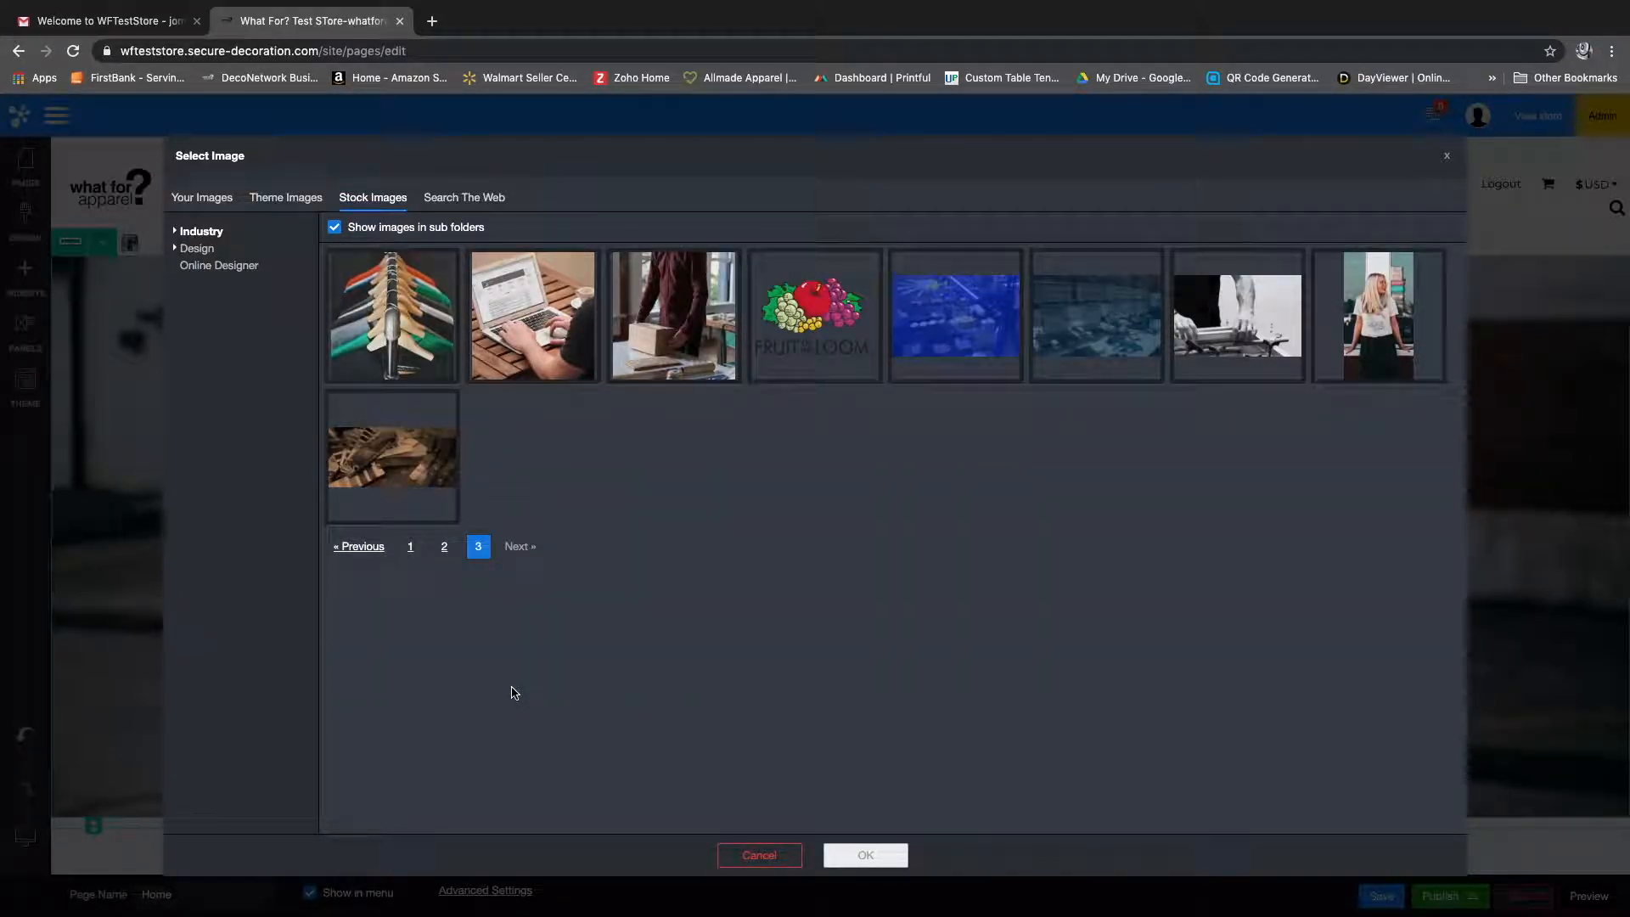
Step: Search the web image sources for "New York City Skyline"
left_click(464, 199)
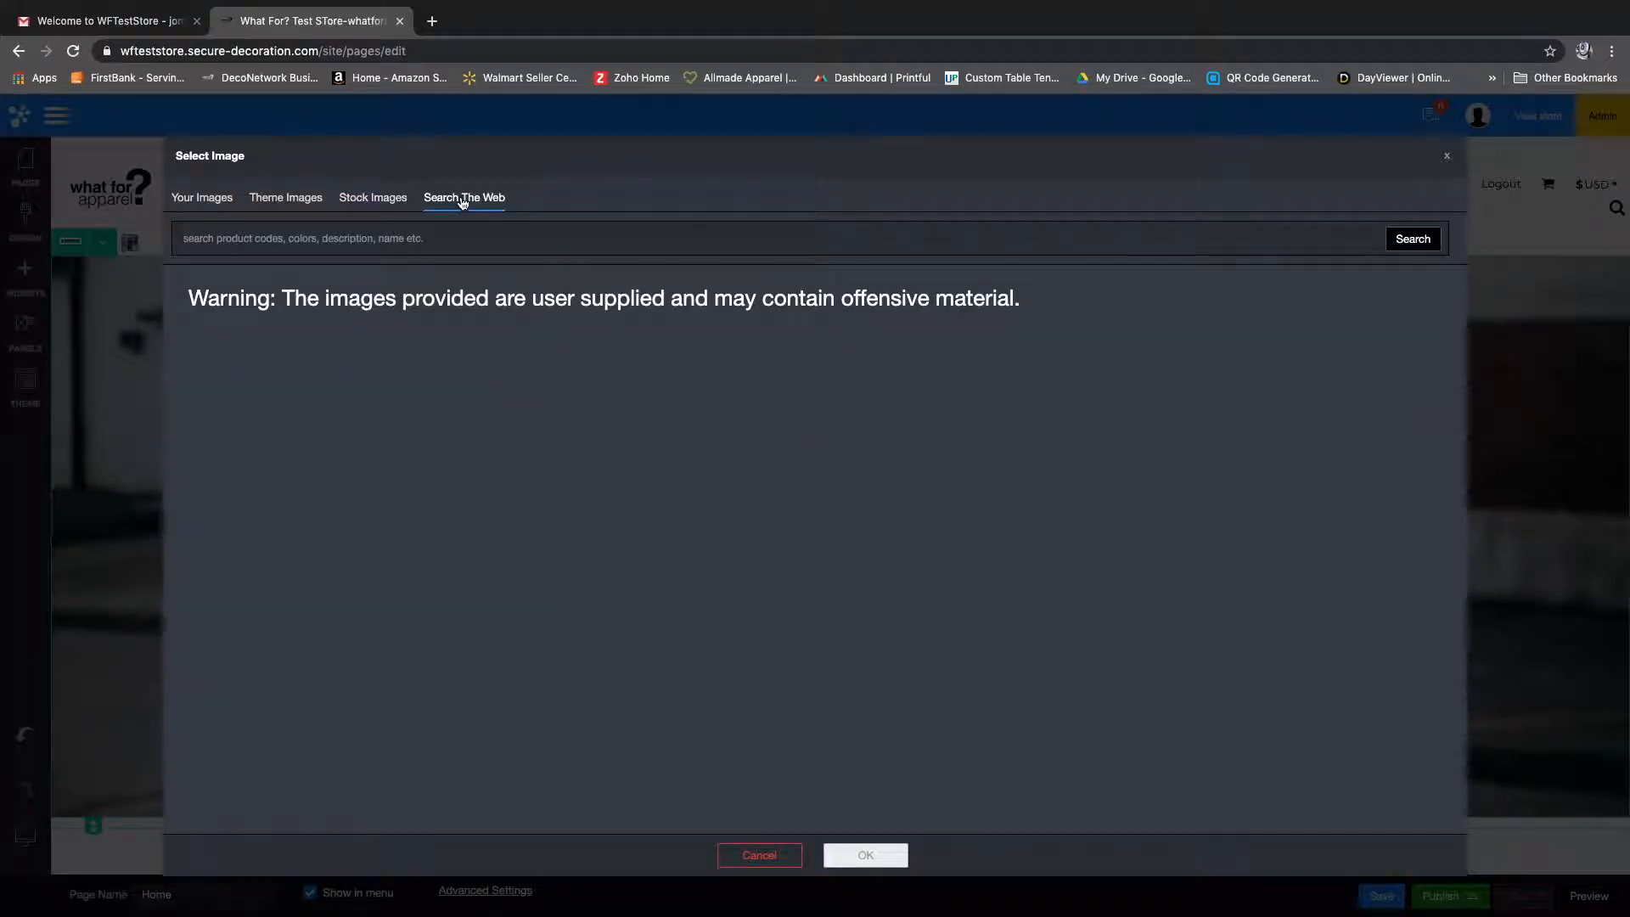
left_click(350, 238)
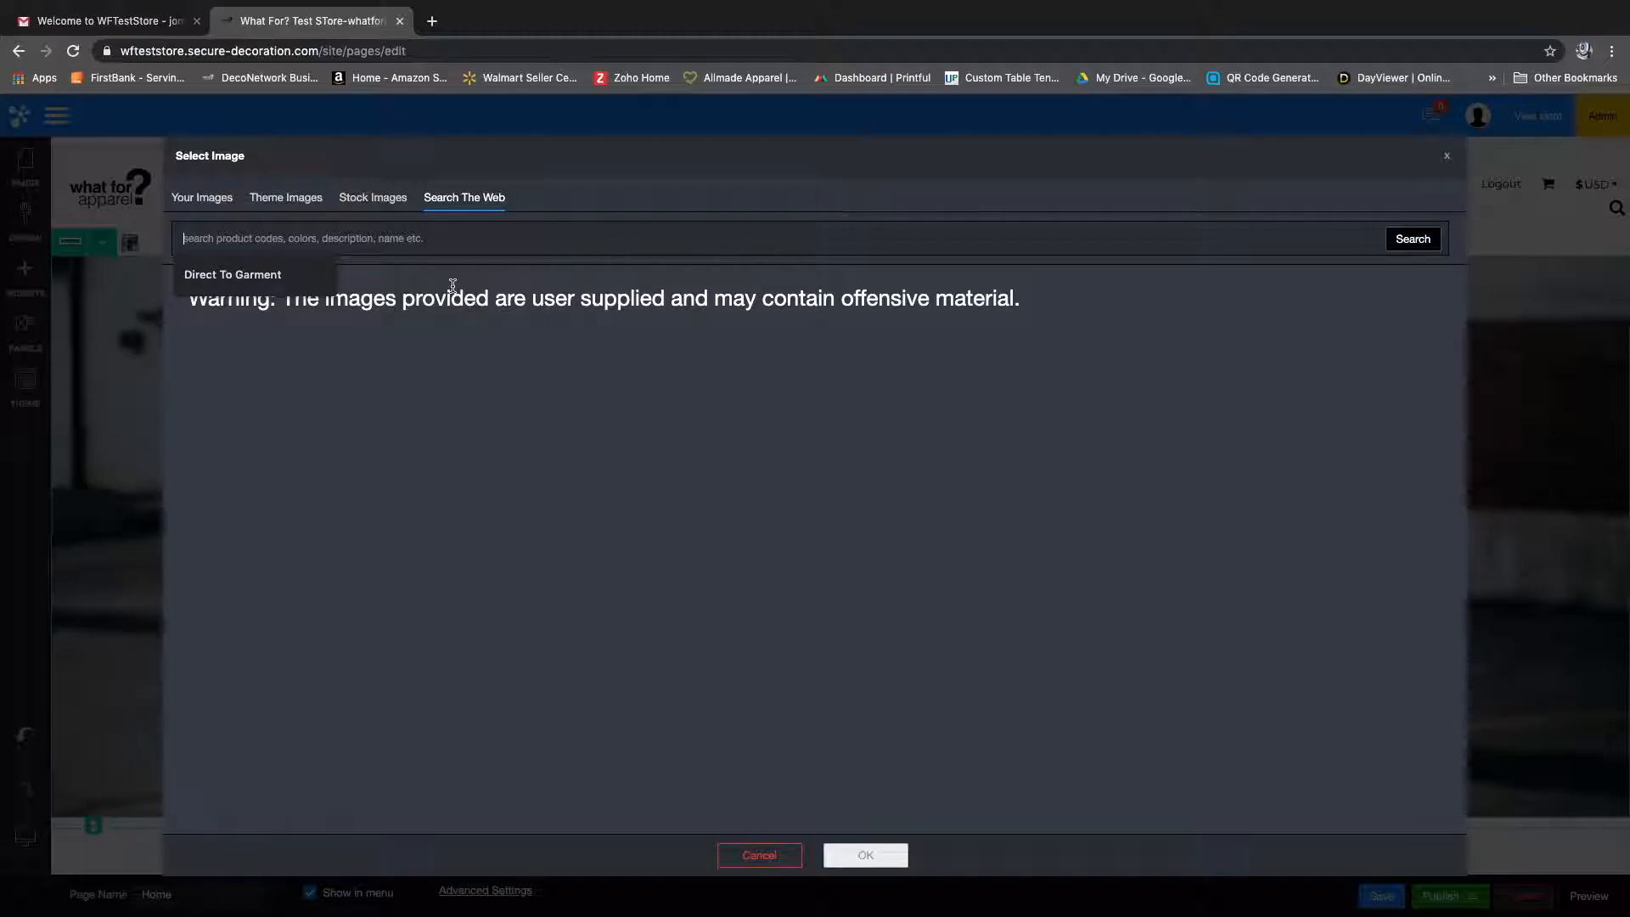
type("New York S")
key("BackSpace")
type("Cit")
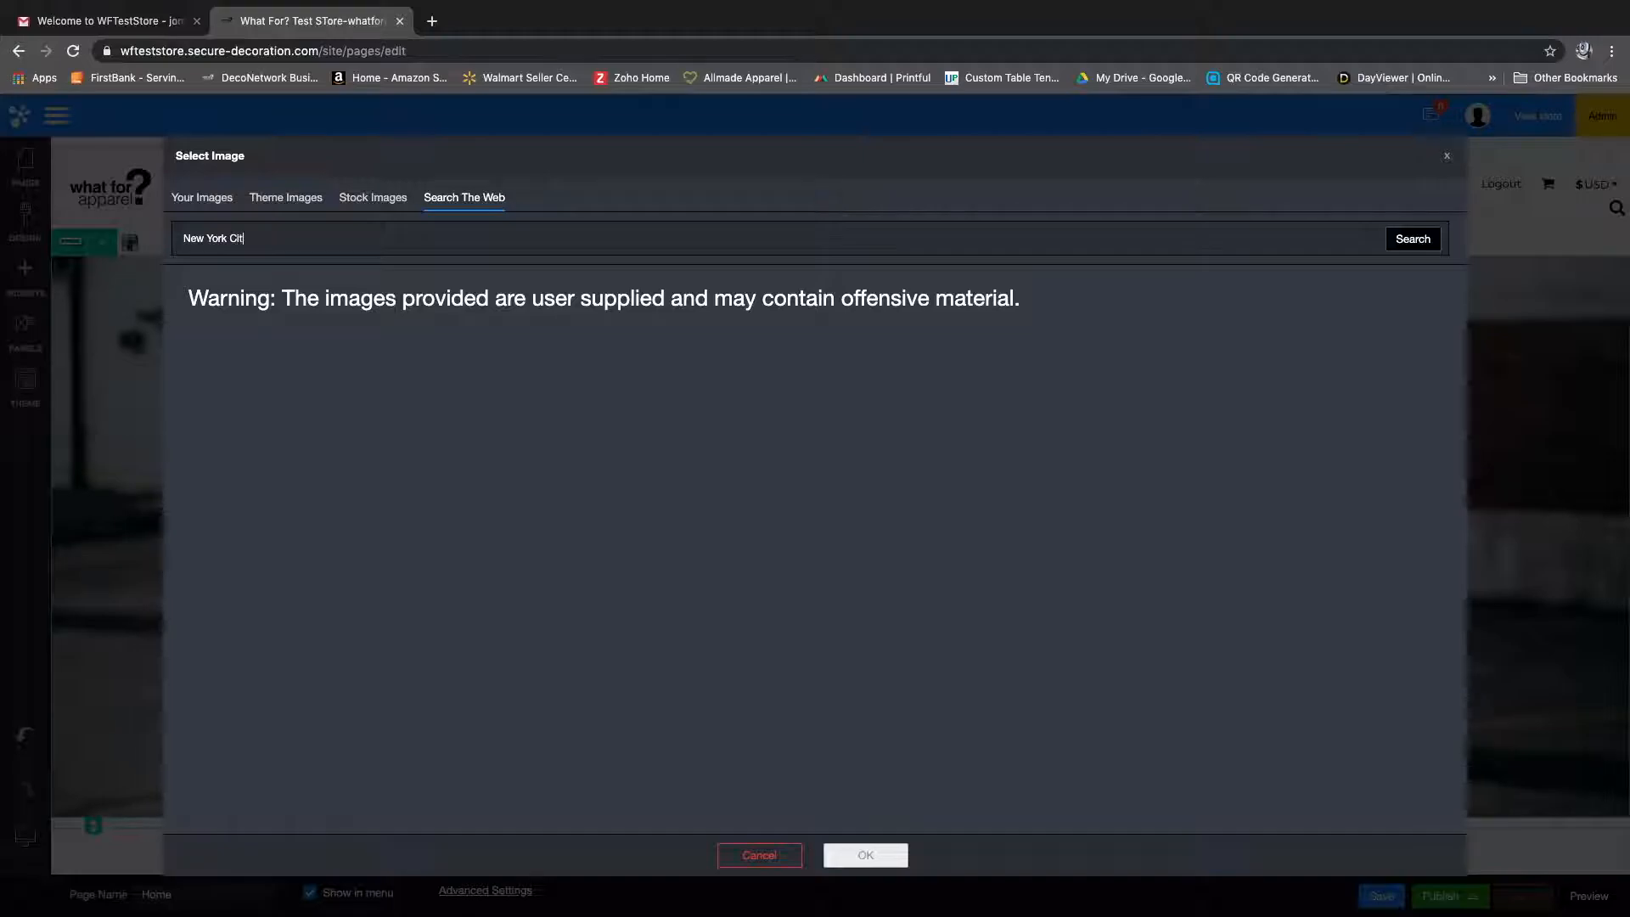
type("y Skyline")
key("Return")
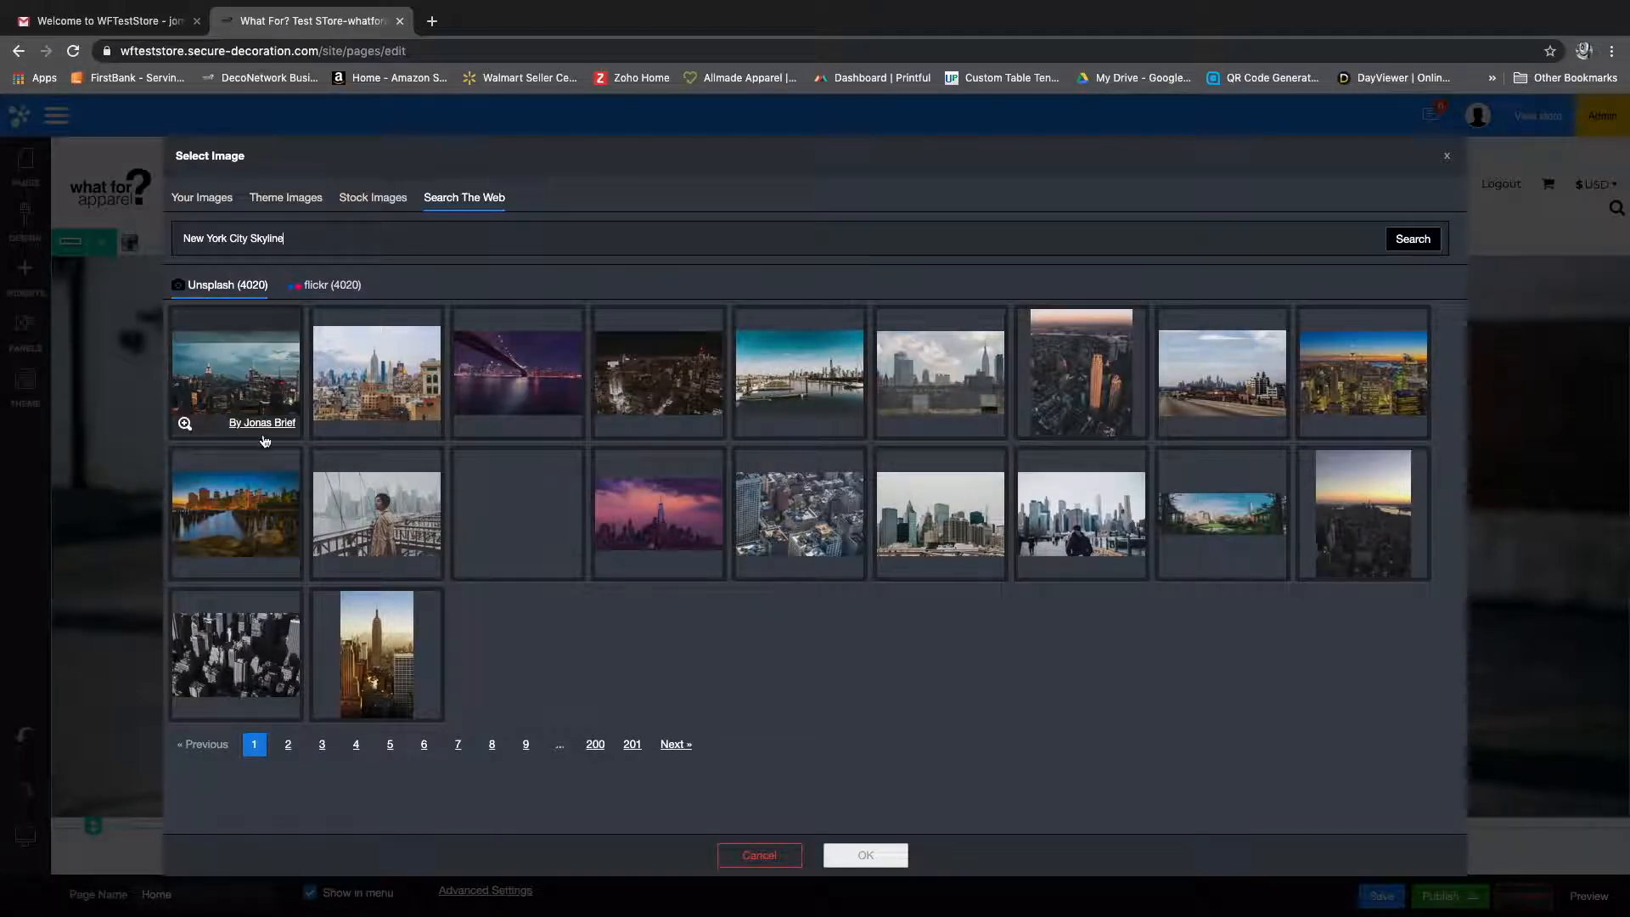
Step: Apply the wide Unsplash photo of the park garden with the city behind it as the top banner's background
mouse_move(623, 434)
mouse_move(617, 471)
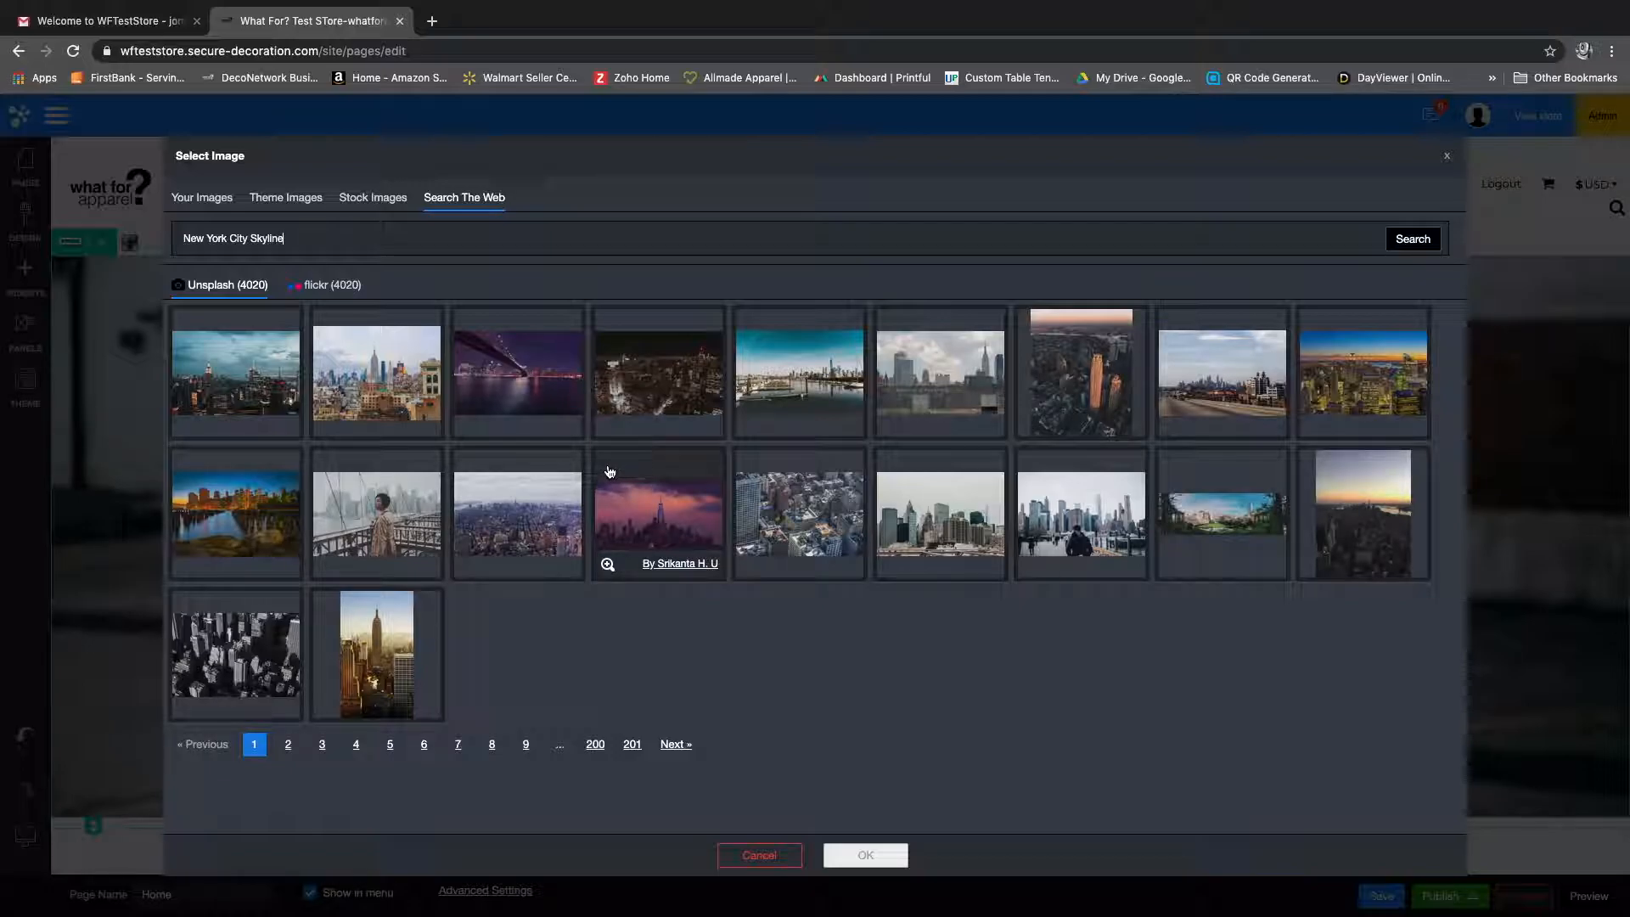
left_click(1228, 531)
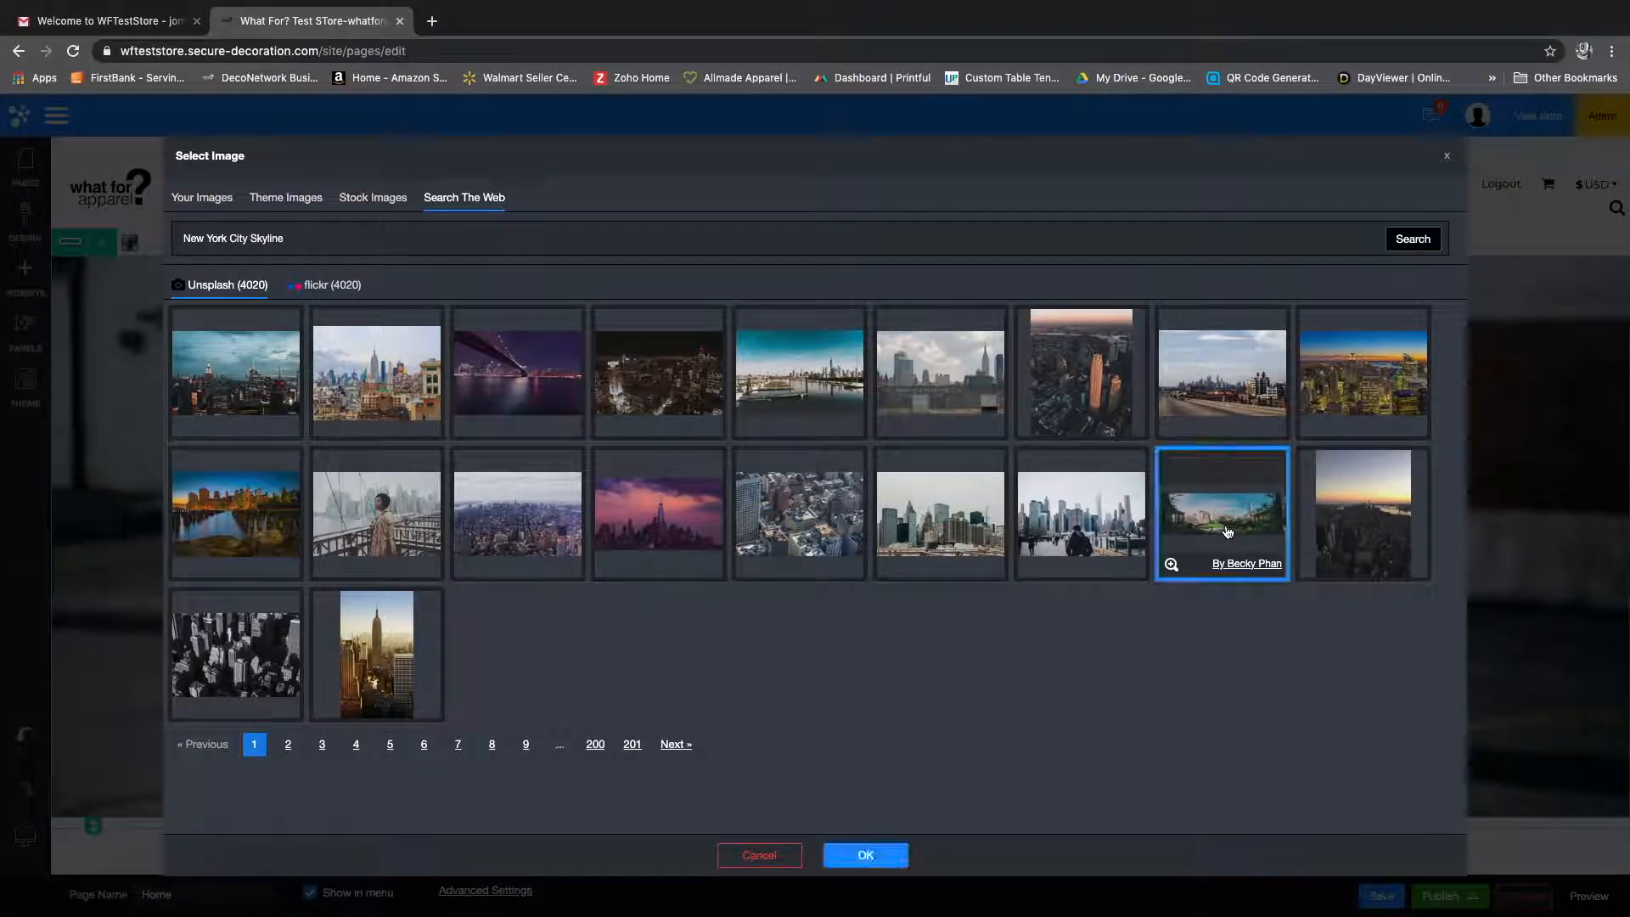
left_click(868, 856)
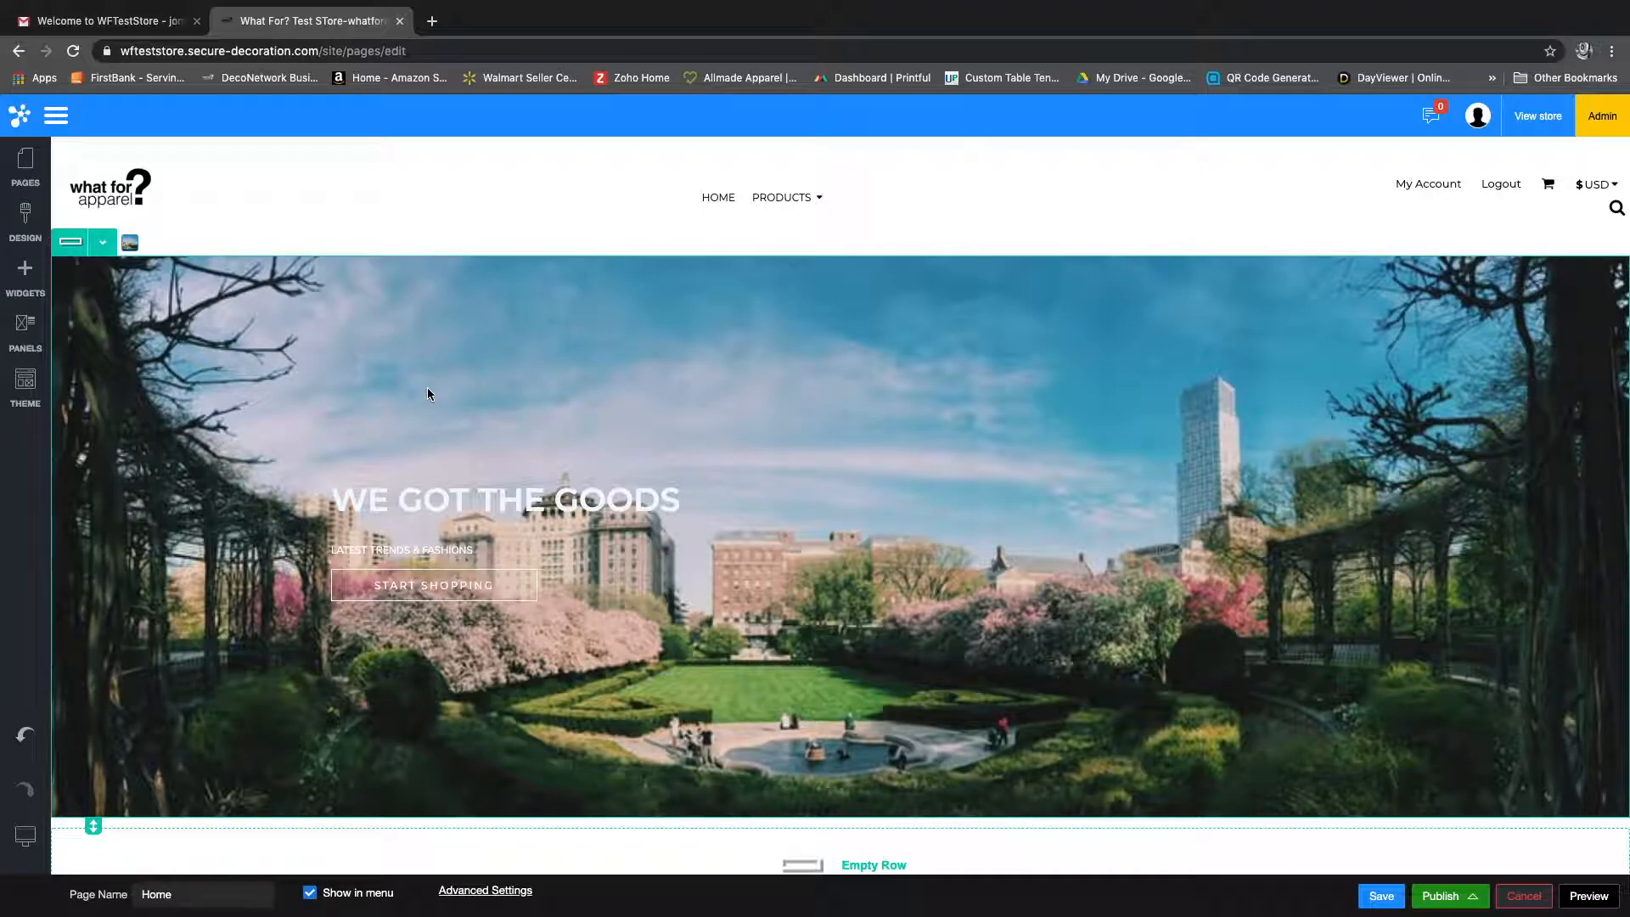
Step: Set the top banner row's number of fluid columns to 2 in its row settings
left_click(103, 247)
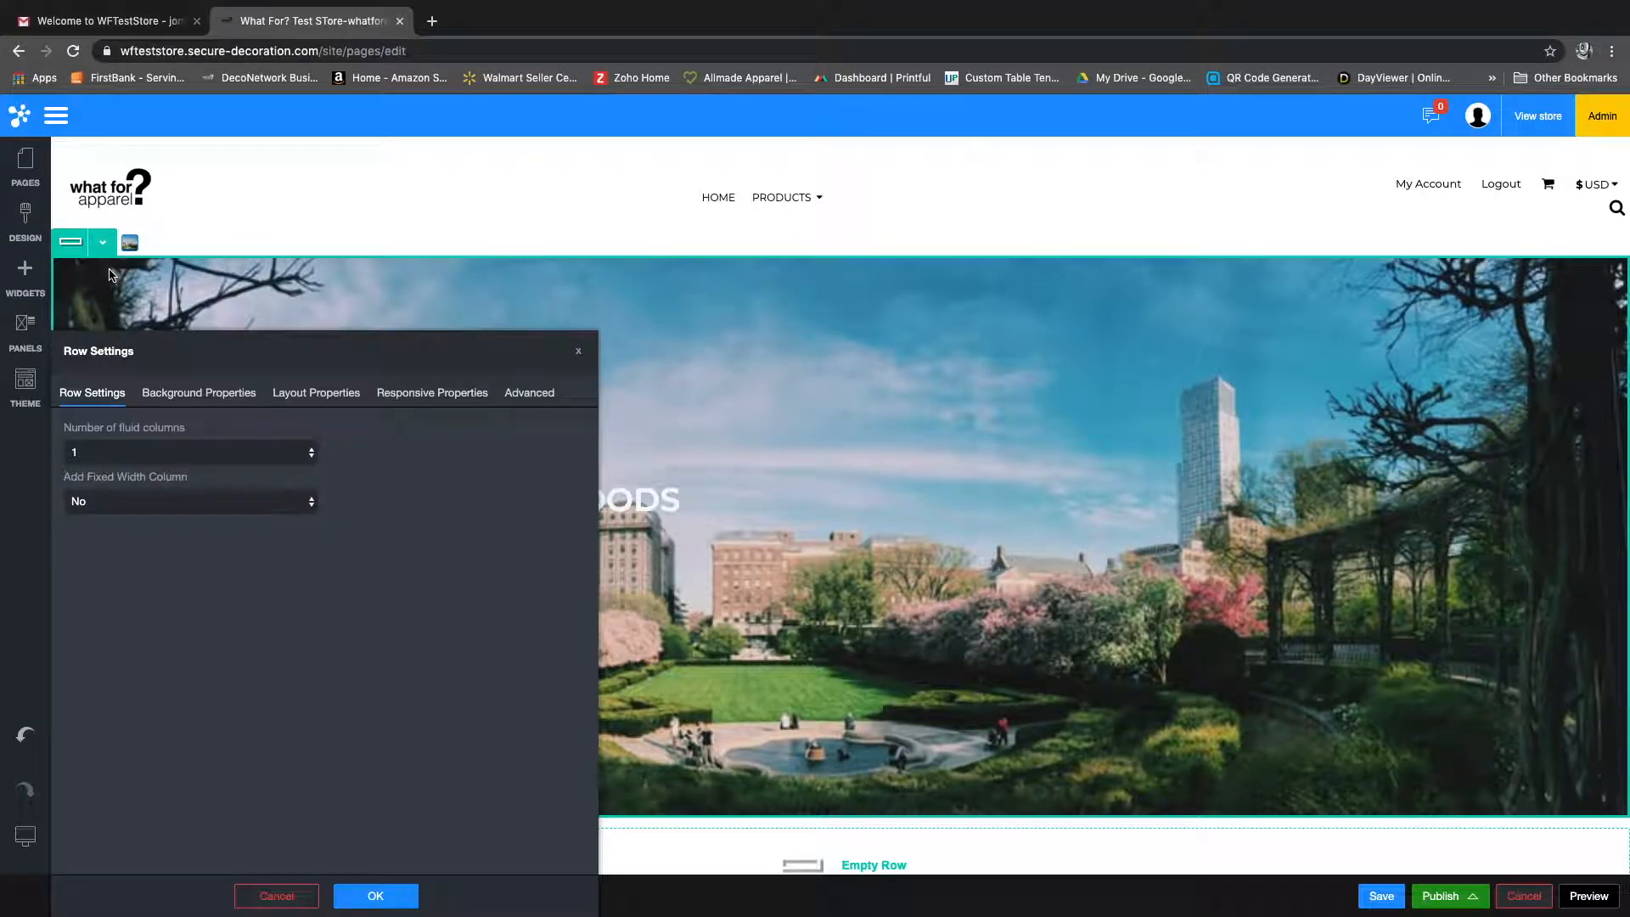
left_click_drag(272, 352, 376, 265)
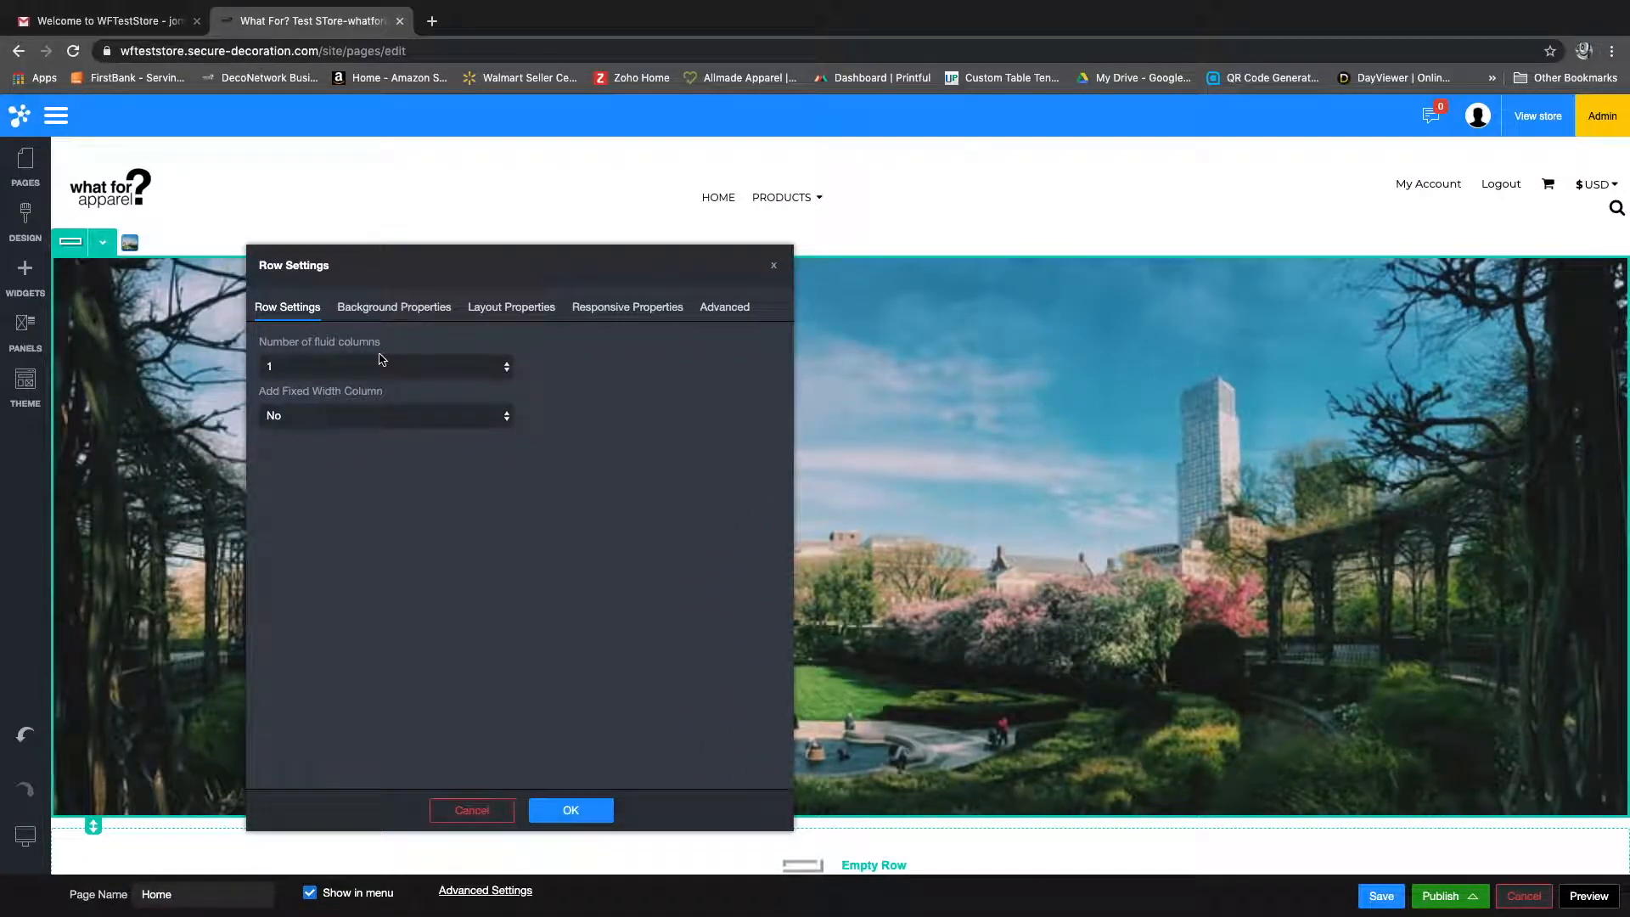
left_click_drag(378, 254, 1088, 270)
left_click(1010, 383)
left_click(1010, 397)
left_click_drag(1073, 296, 292, 337)
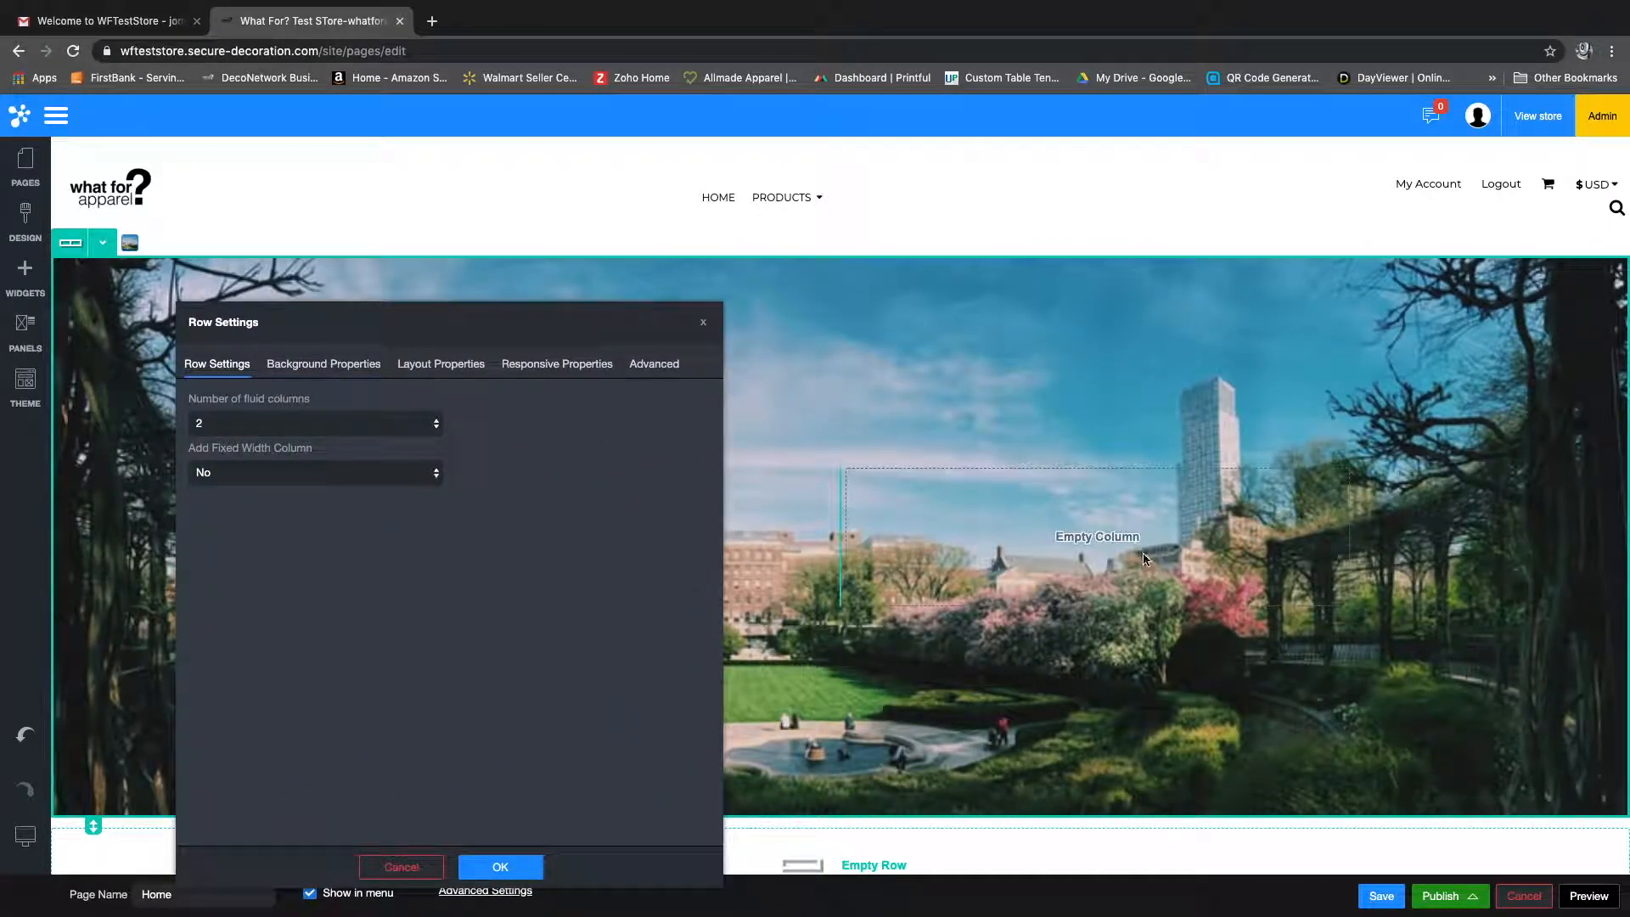
Step: Set the top banner row's number of fluid columns back to 1 and move the settings dialog off the banner text
left_click(339, 422)
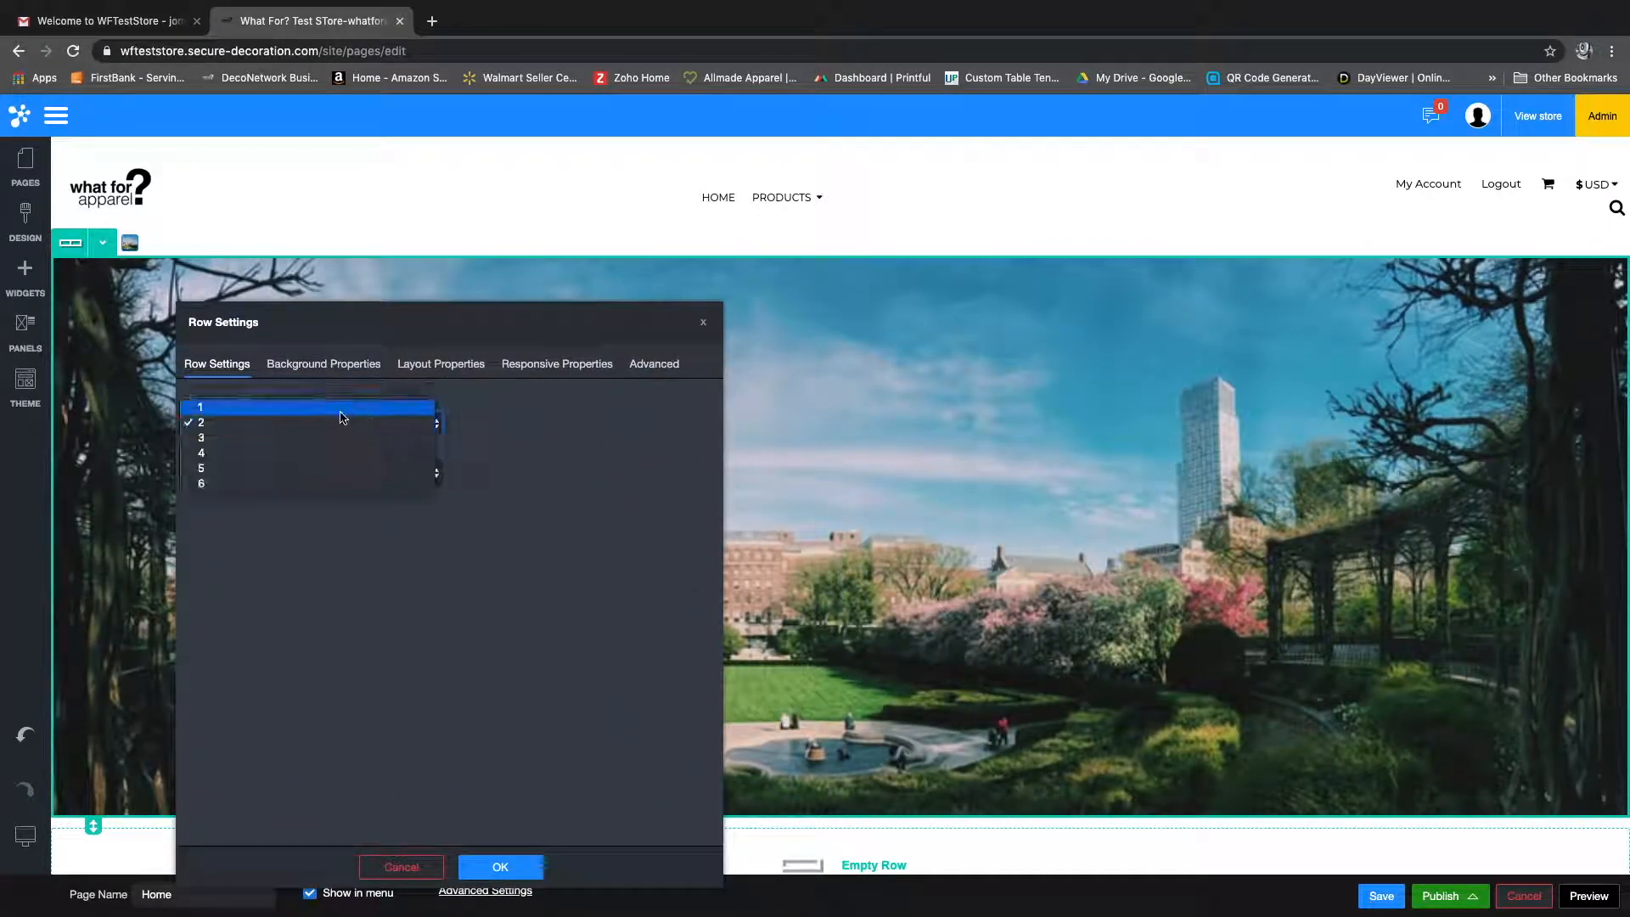
left_click(338, 406)
left_click_drag(538, 323, 1102, 276)
Step: In the banner row's background properties, set the background image's original image size to Huge (2048x678)
left_click(992, 314)
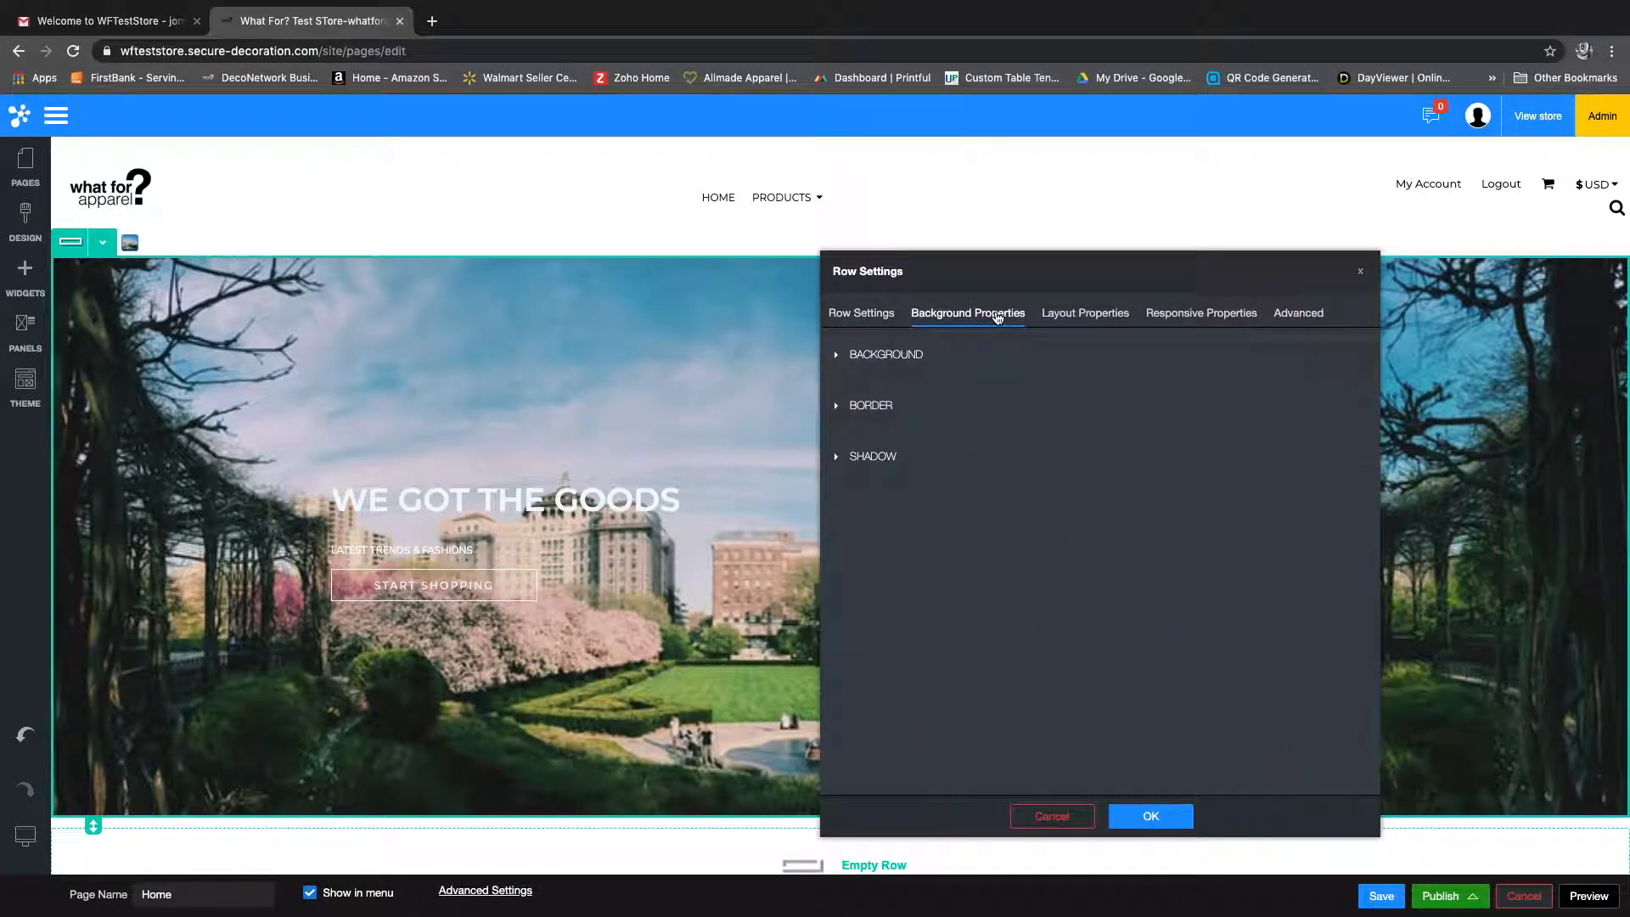
left_click(835, 356)
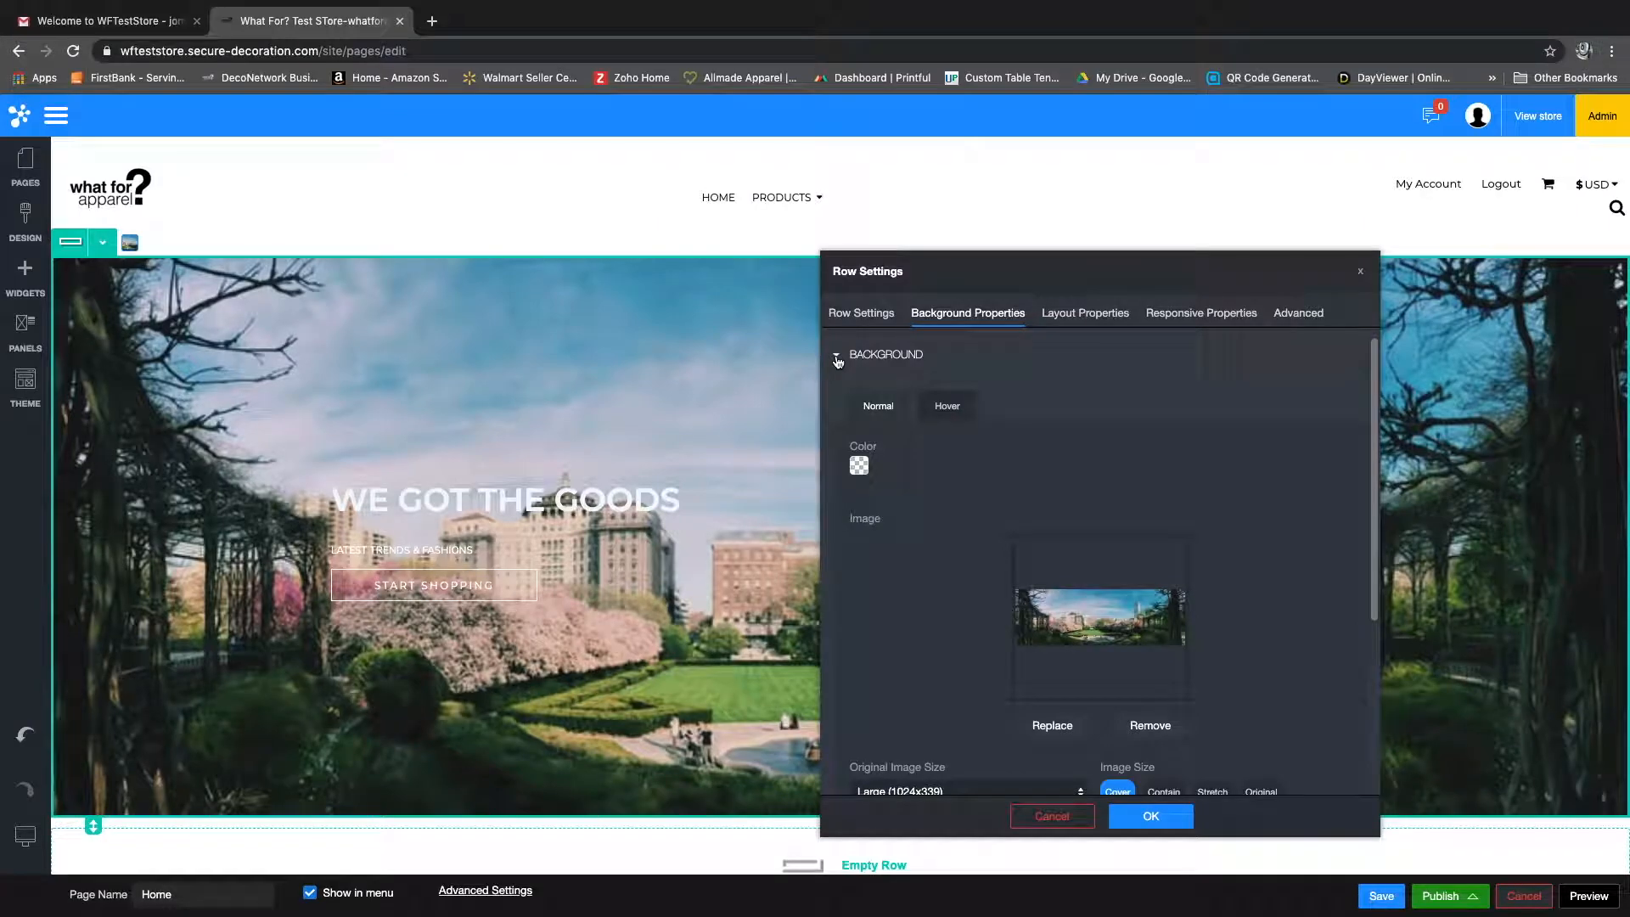
scroll(990, 498, "down", 3)
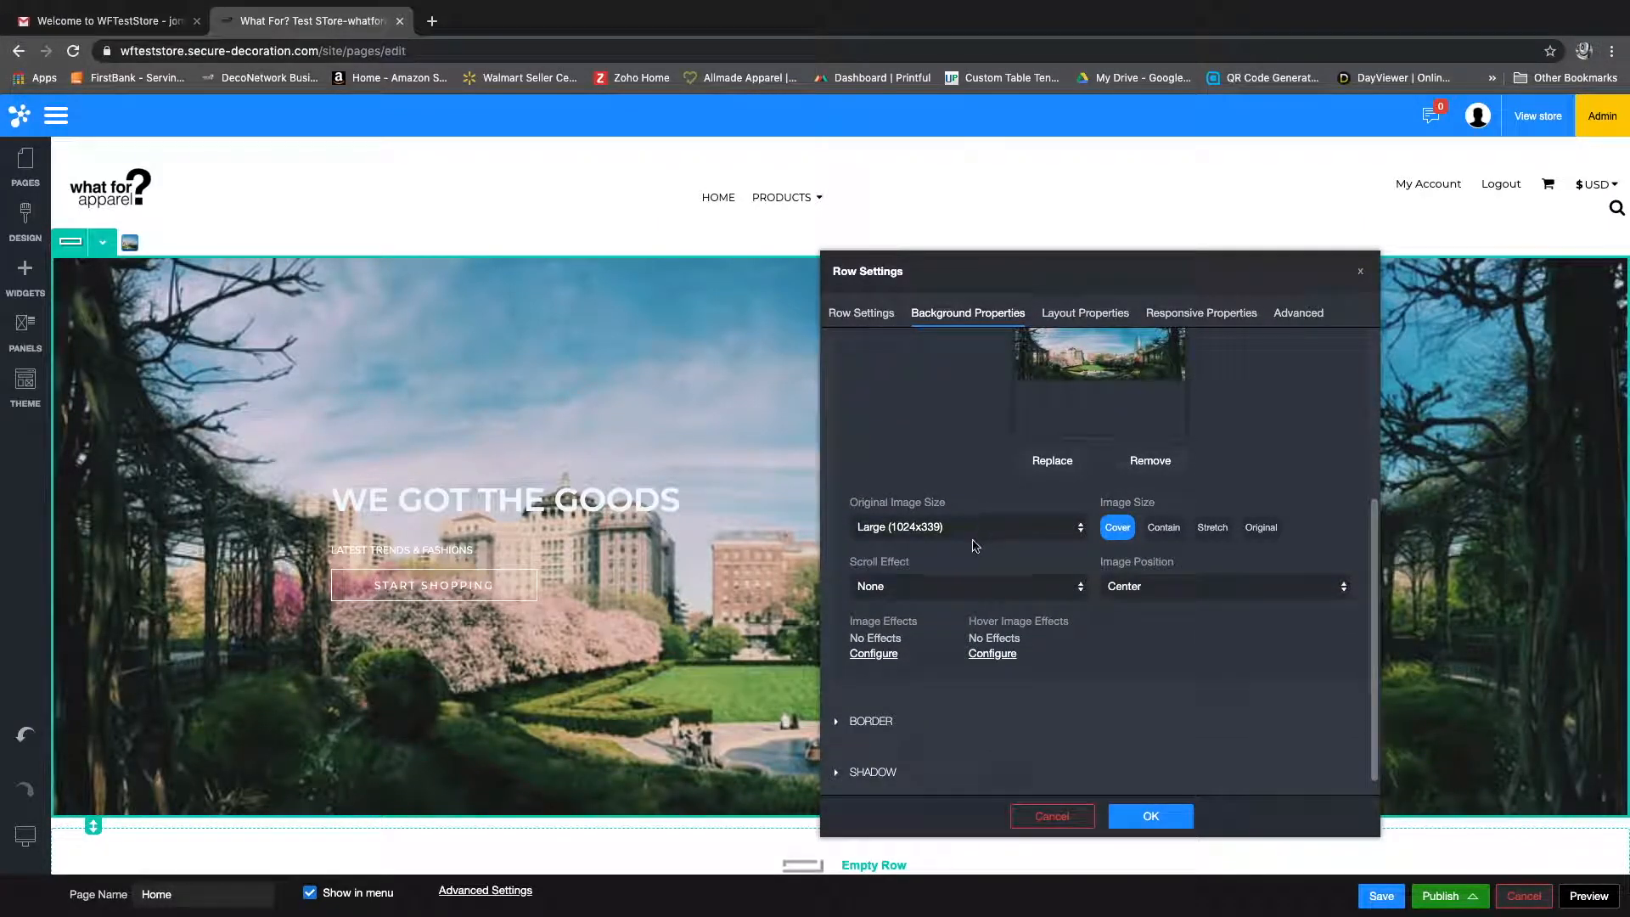
left_click(973, 533)
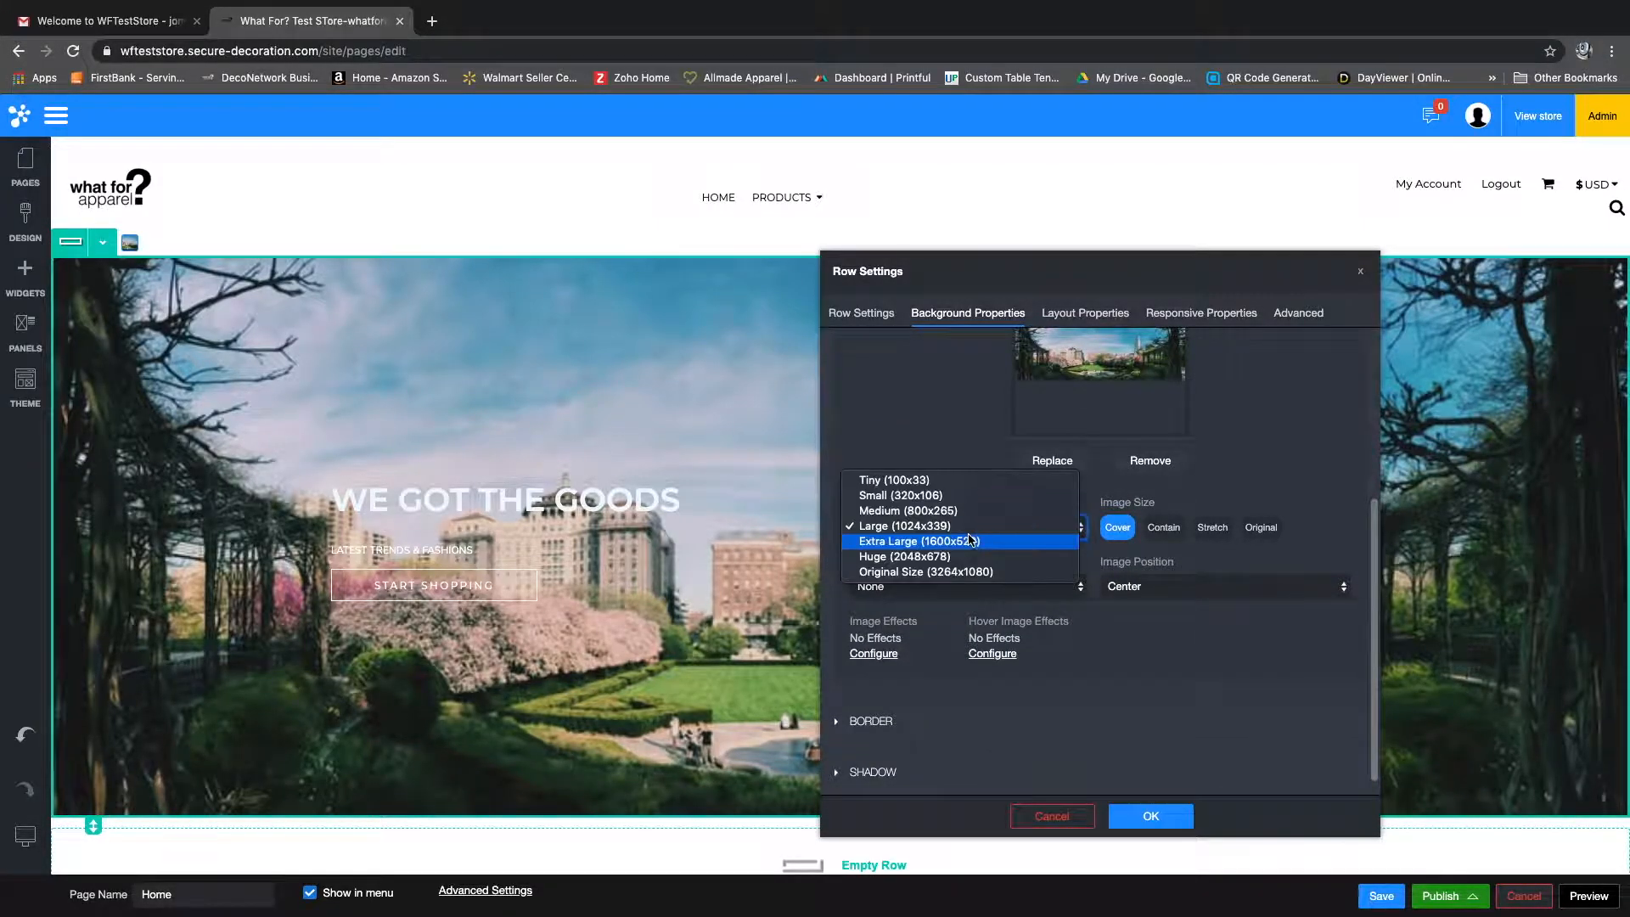
left_click(942, 557)
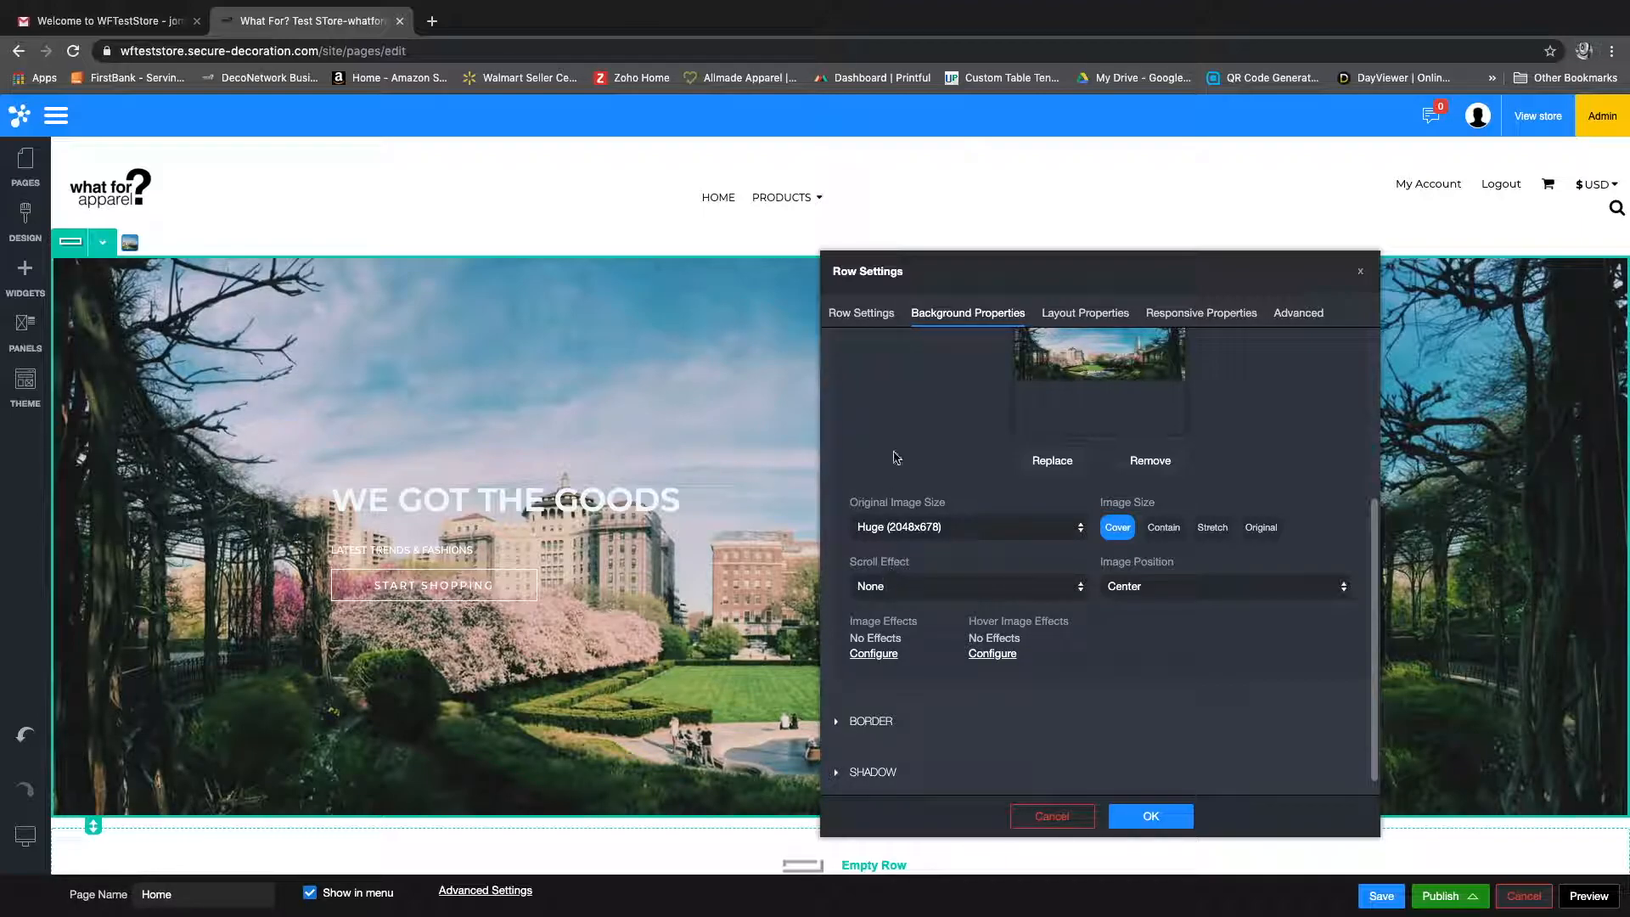
Step: Try the Contain, Stretch and Original image sizes on the banner's background image
left_click(1165, 533)
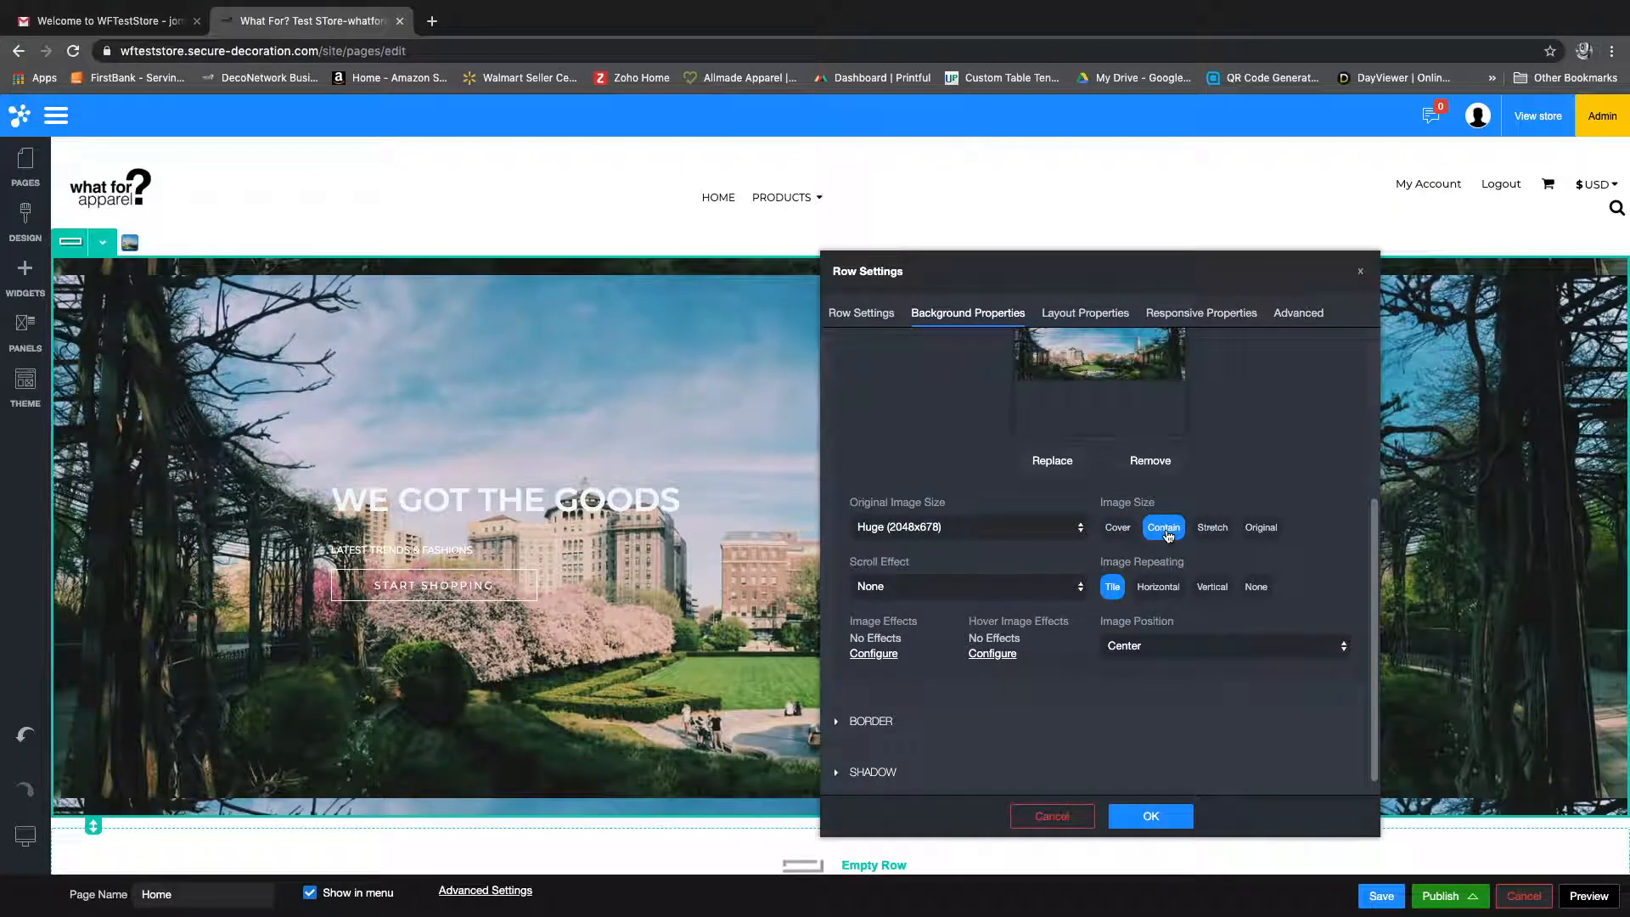
left_click(1210, 530)
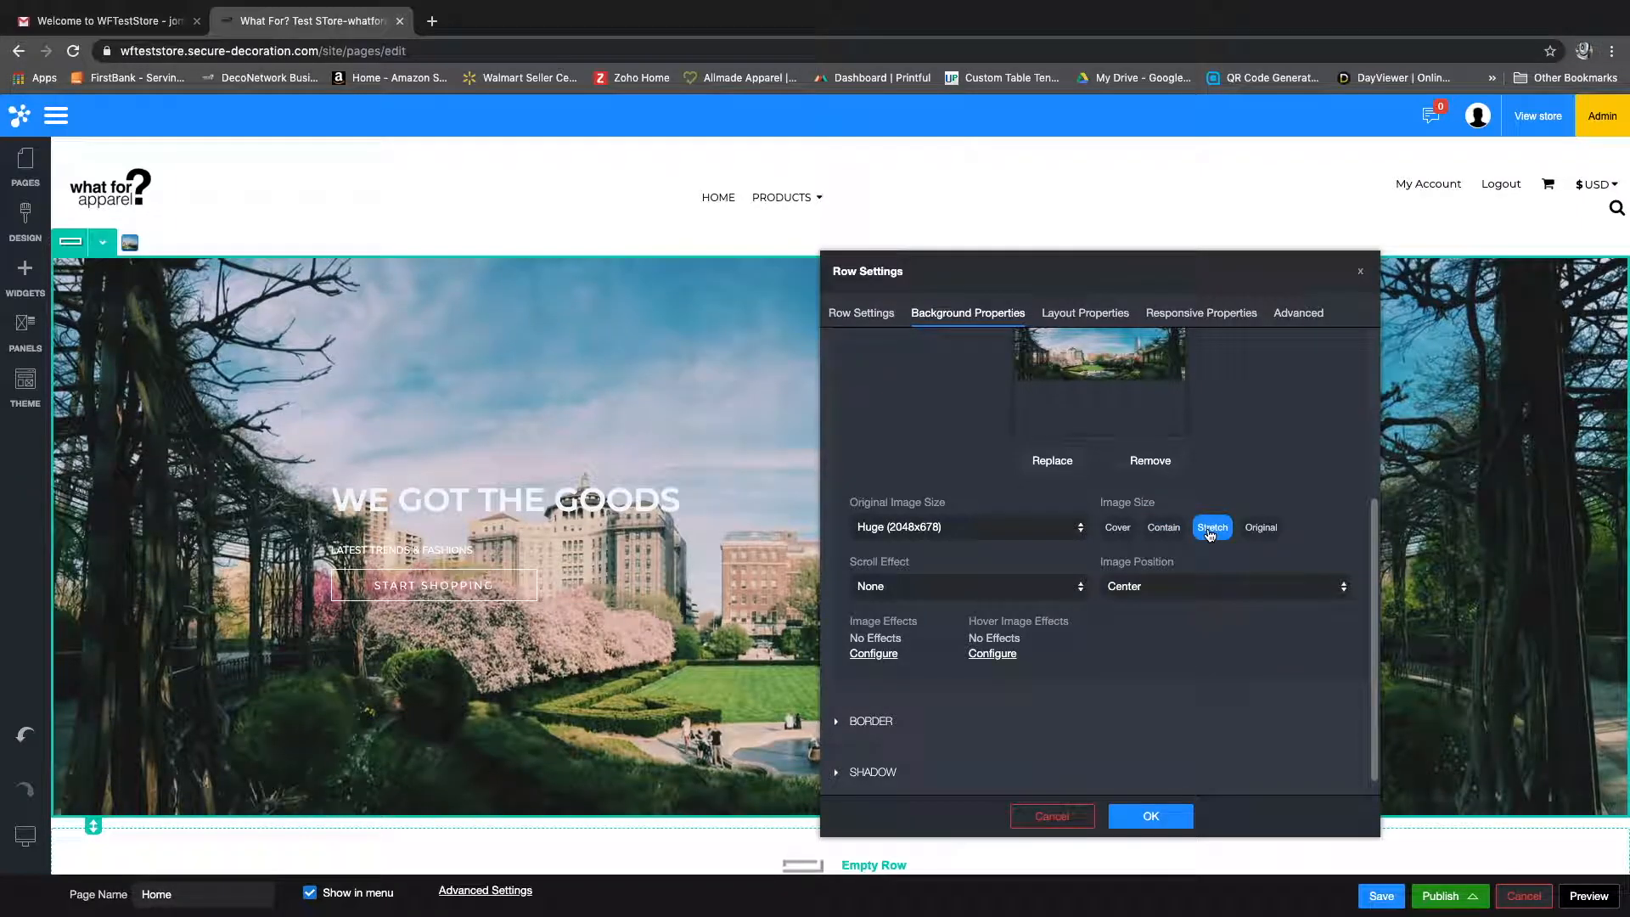
left_click(1263, 530)
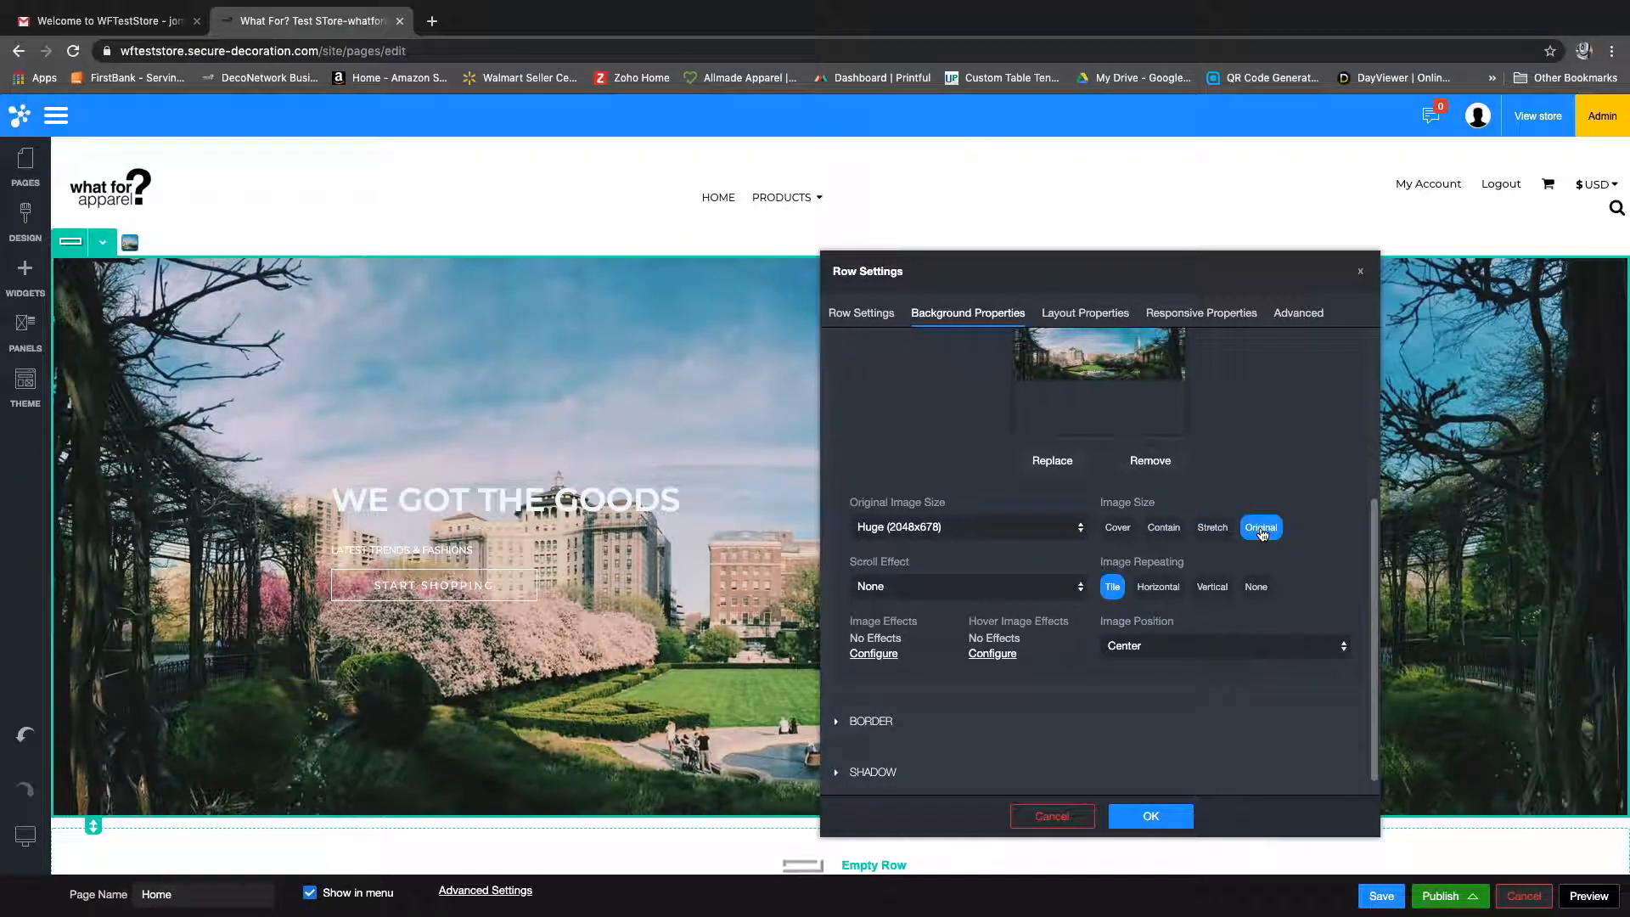
Step: Set the banner background image's scroll effect to Parallax - Slow
left_click(938, 588)
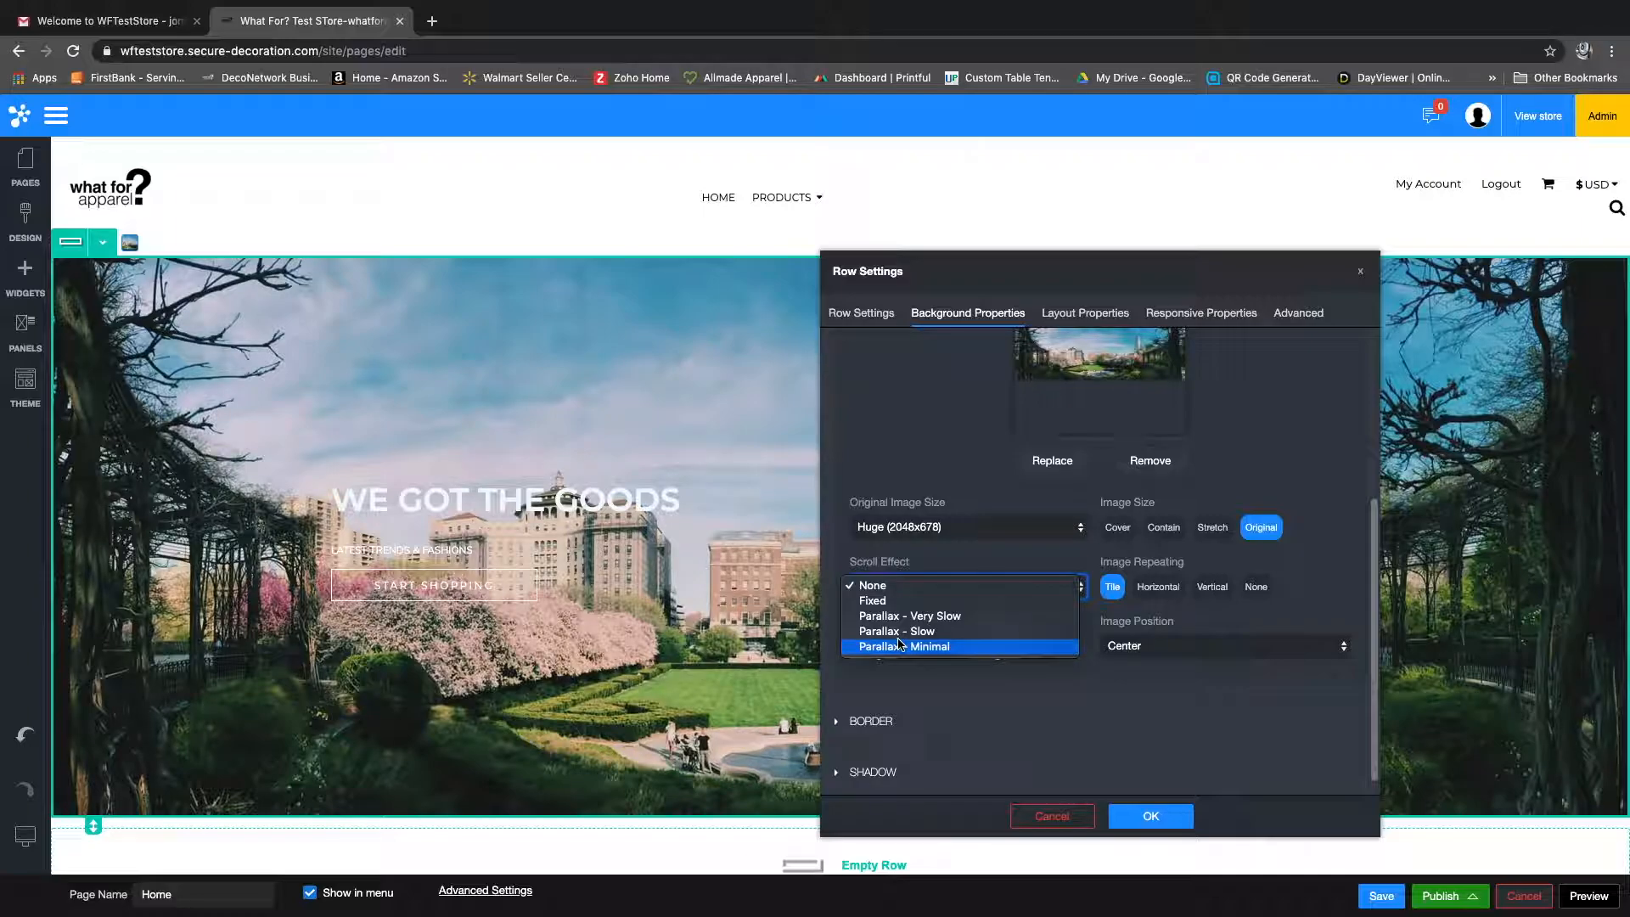
key("Up")
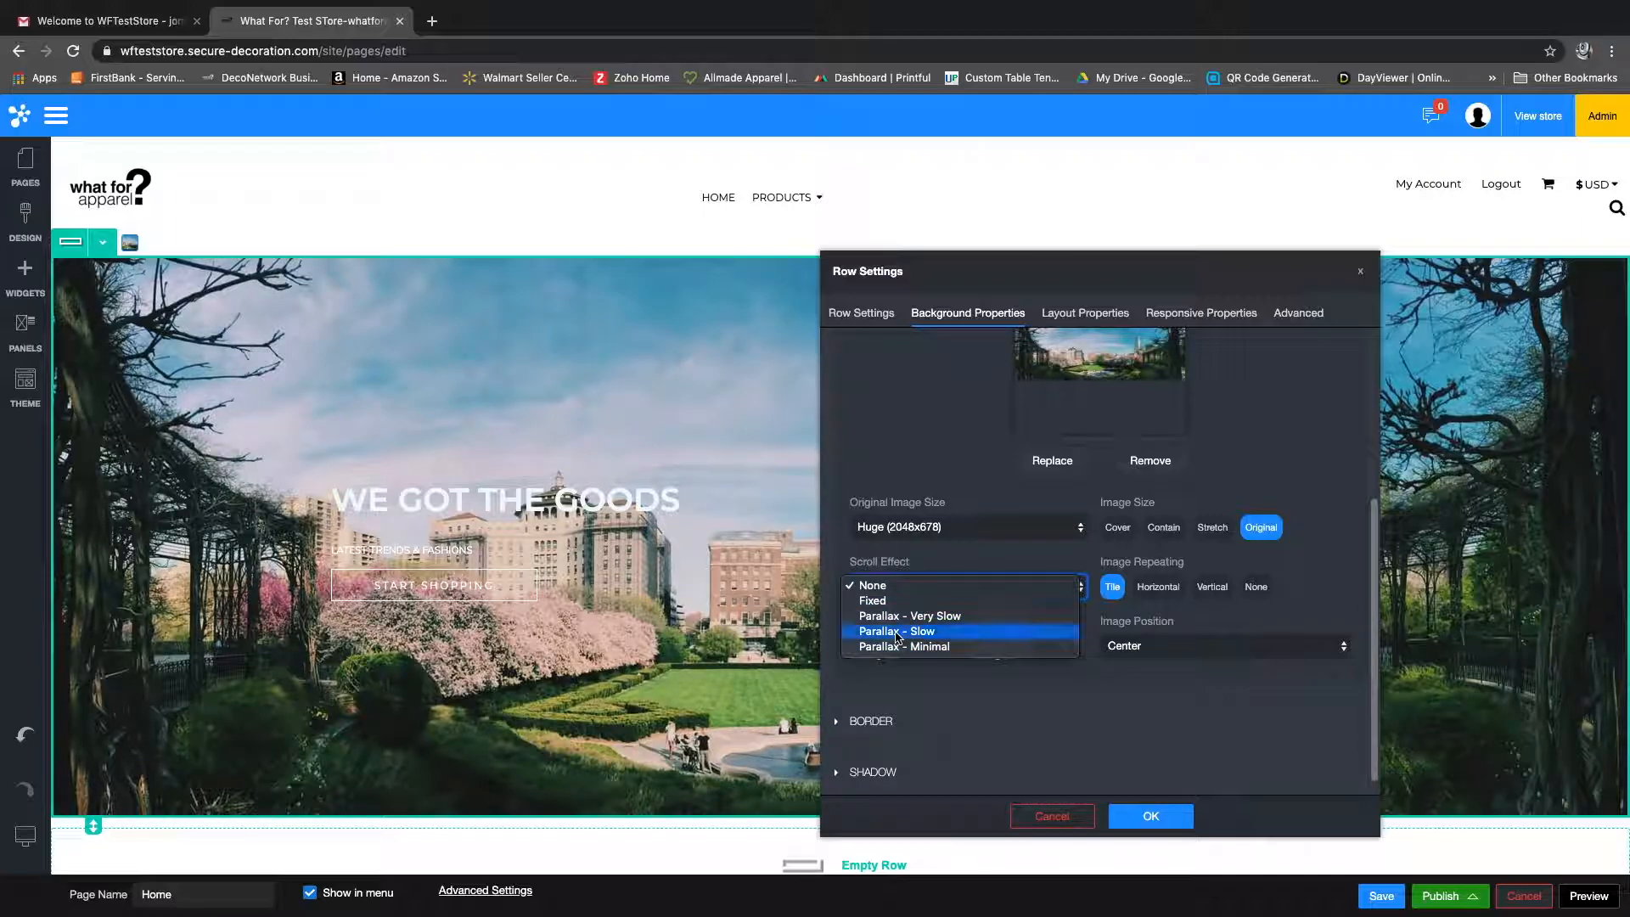
left_click(897, 633)
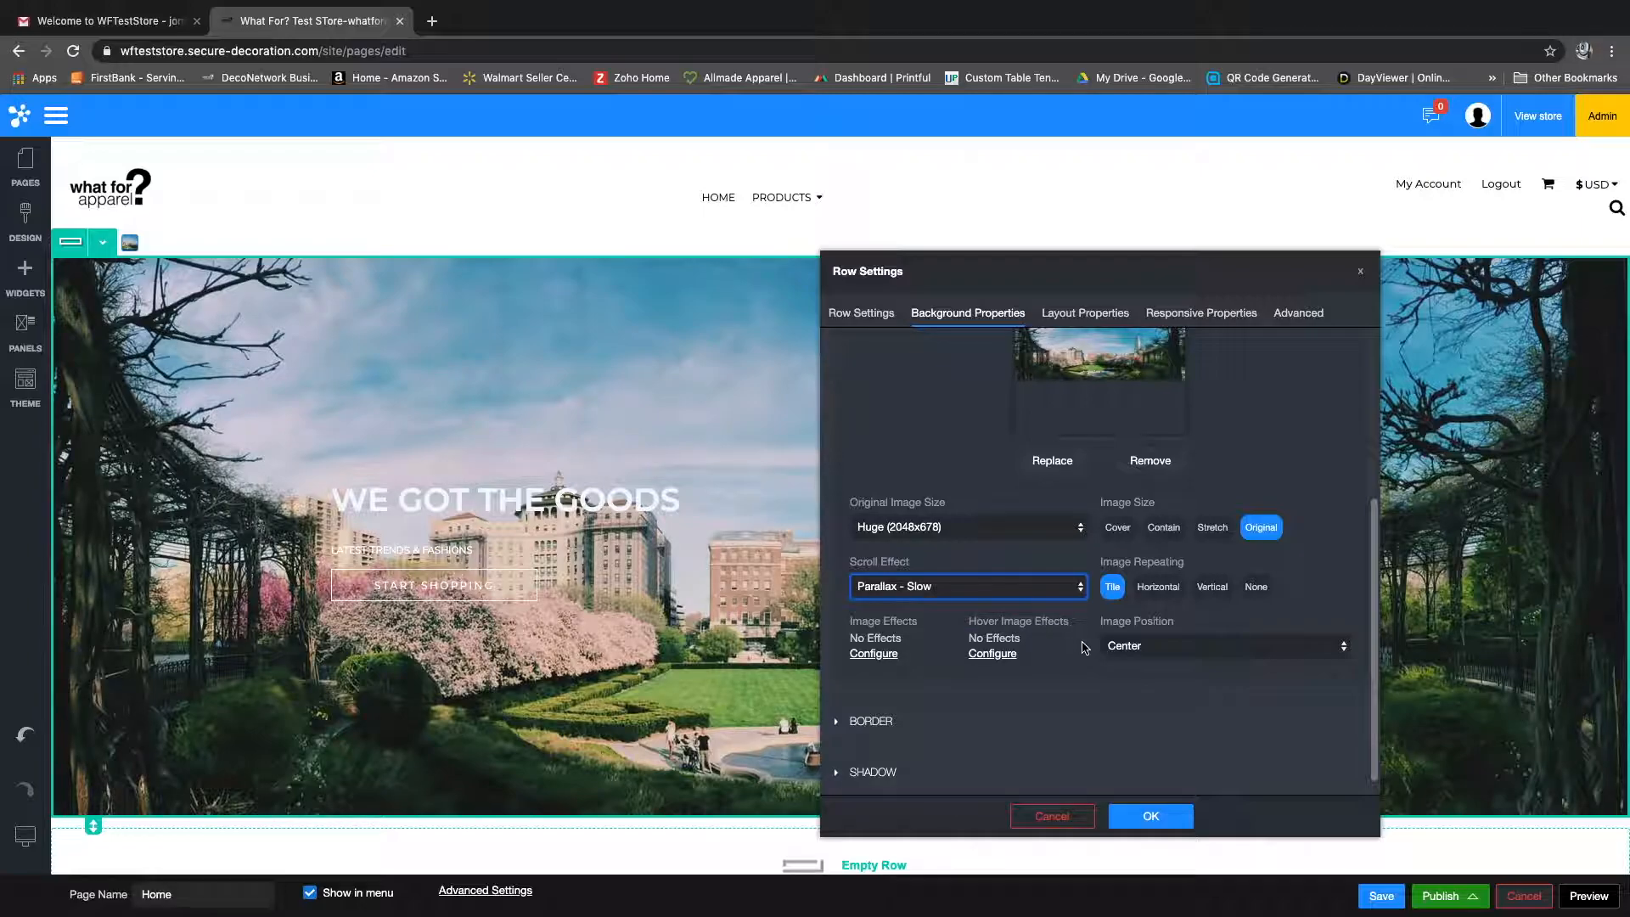
Step: Set the banner background to Cover size and Center position, trying the Top Left, Top Center and Center Right positions as well
left_click(1128, 648)
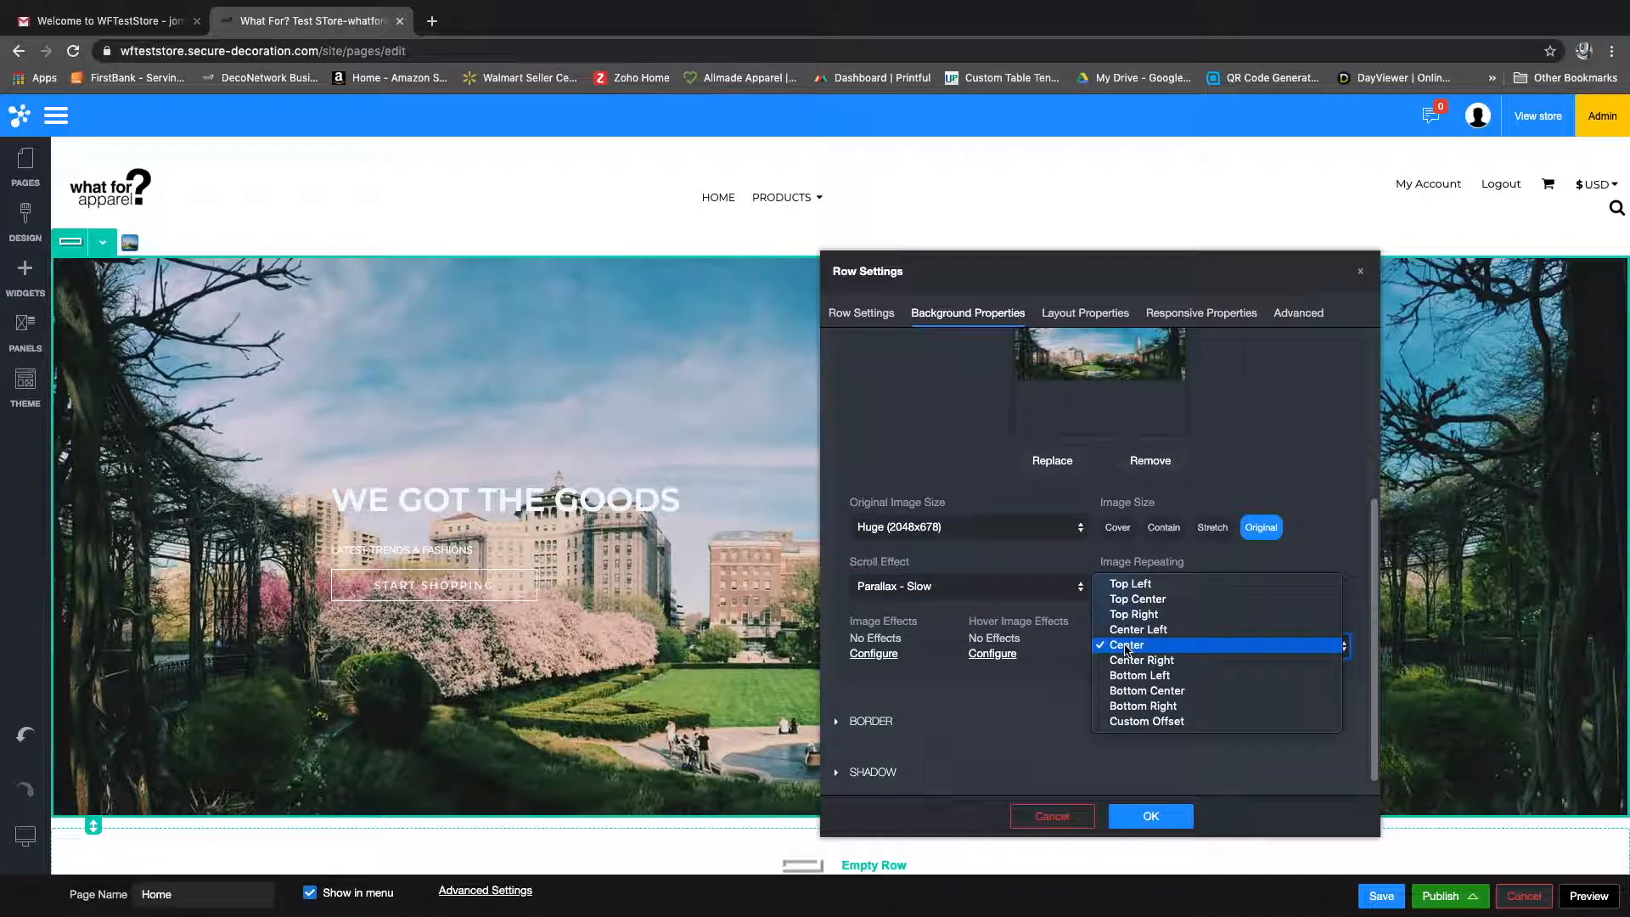
left_click(1135, 585)
left_click(1119, 528)
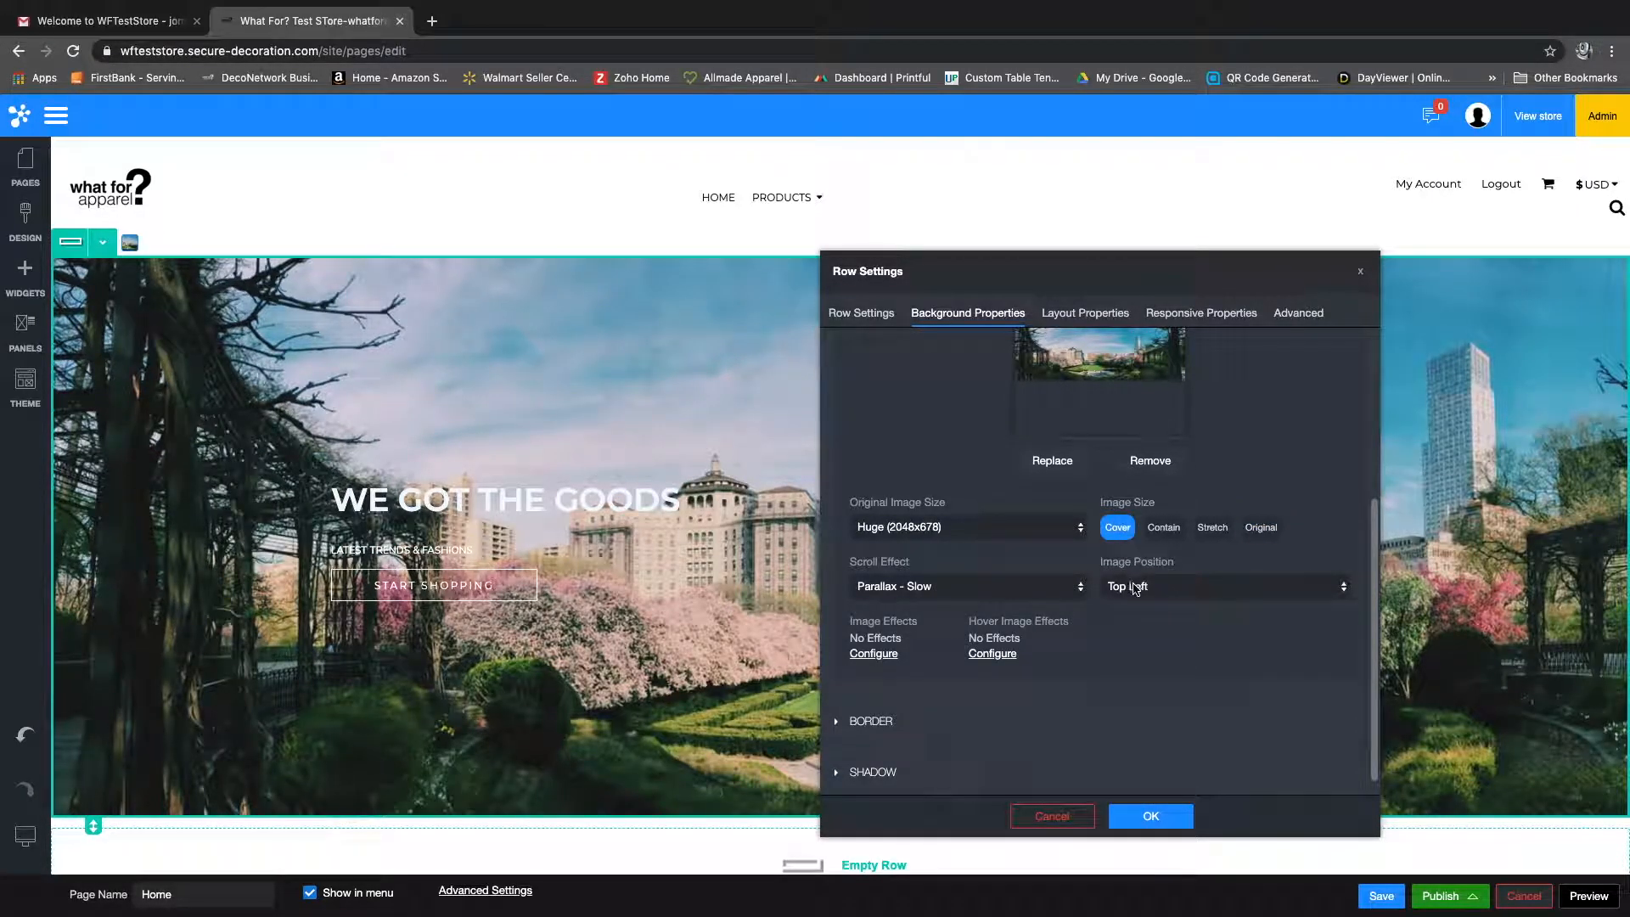
left_click(1135, 587)
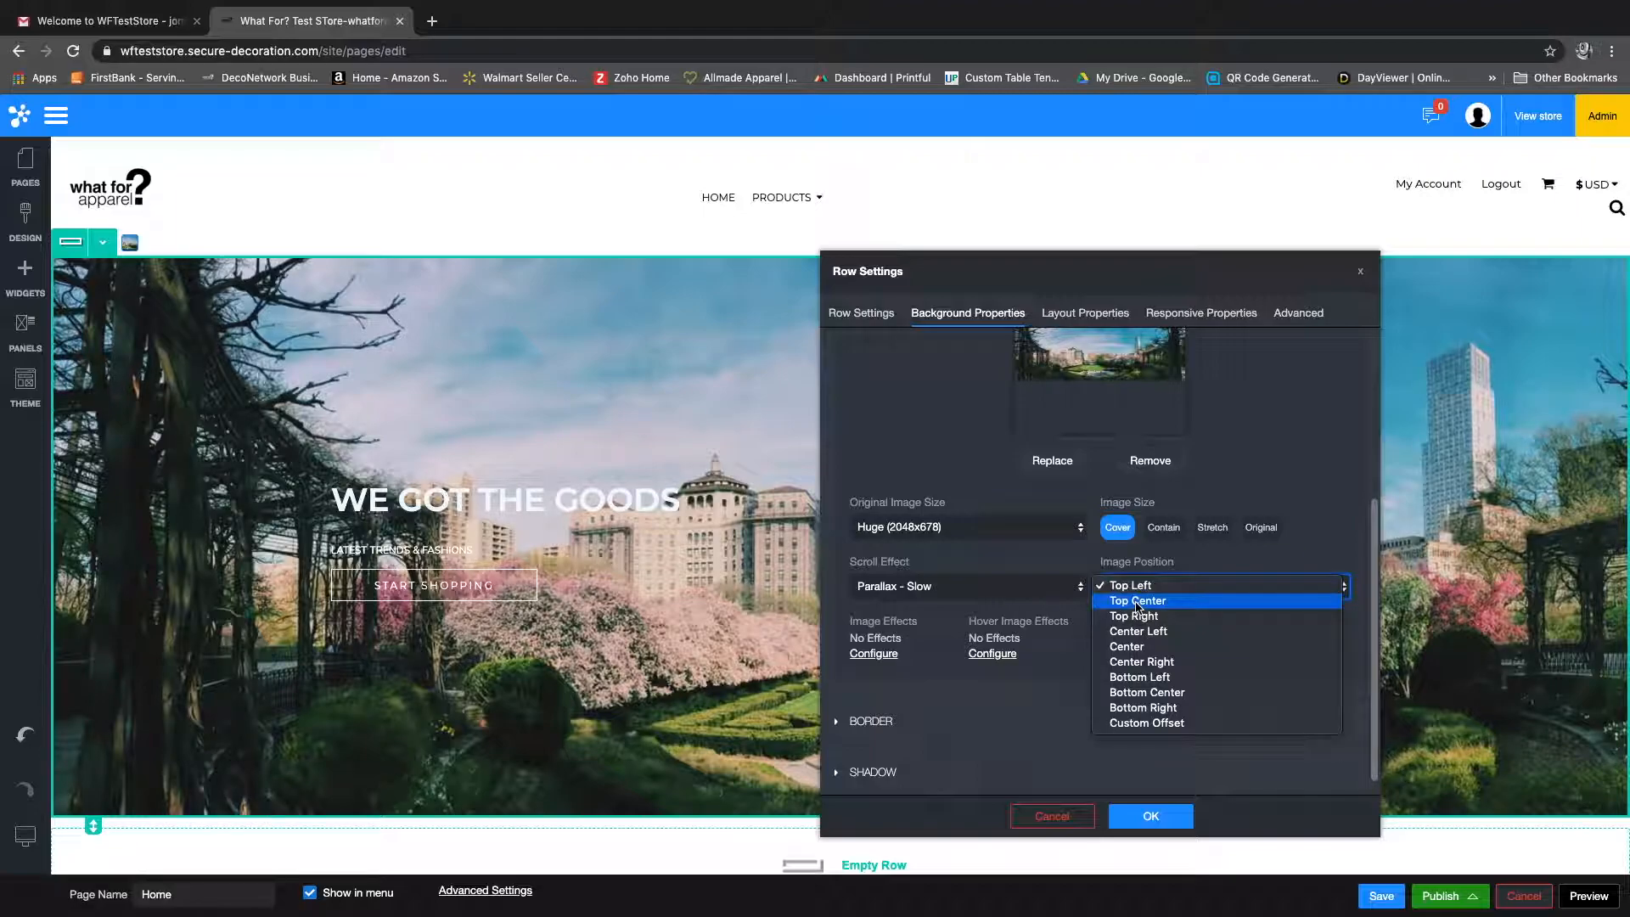
left_click(1138, 601)
left_click(1140, 588)
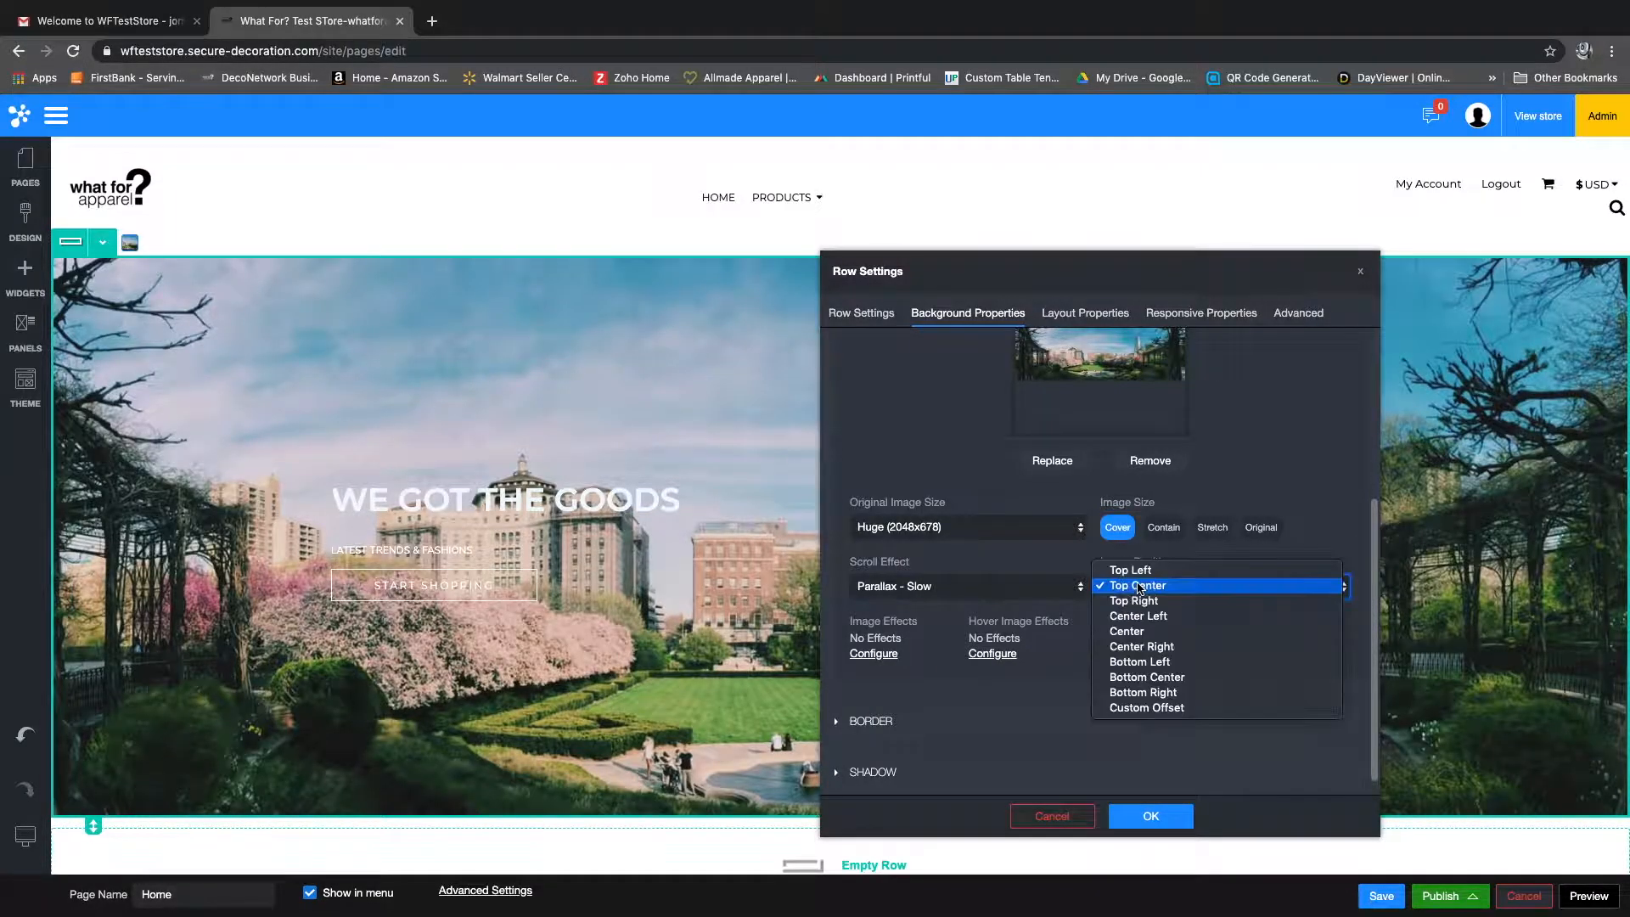
left_click(1140, 646)
left_click(1139, 587)
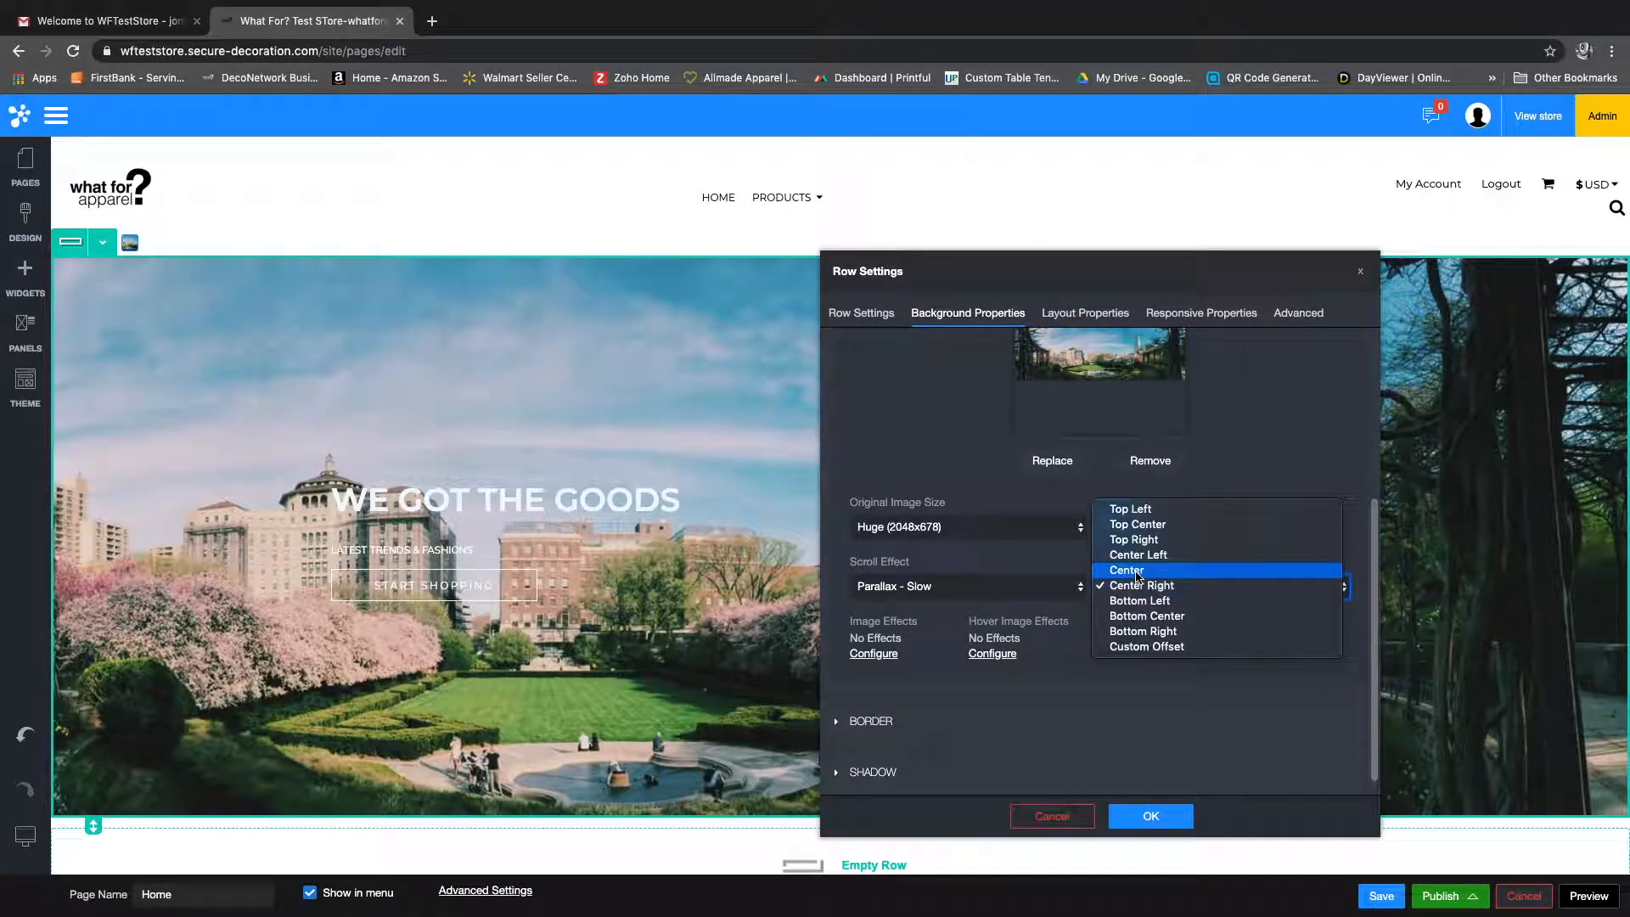
left_click(1137, 572)
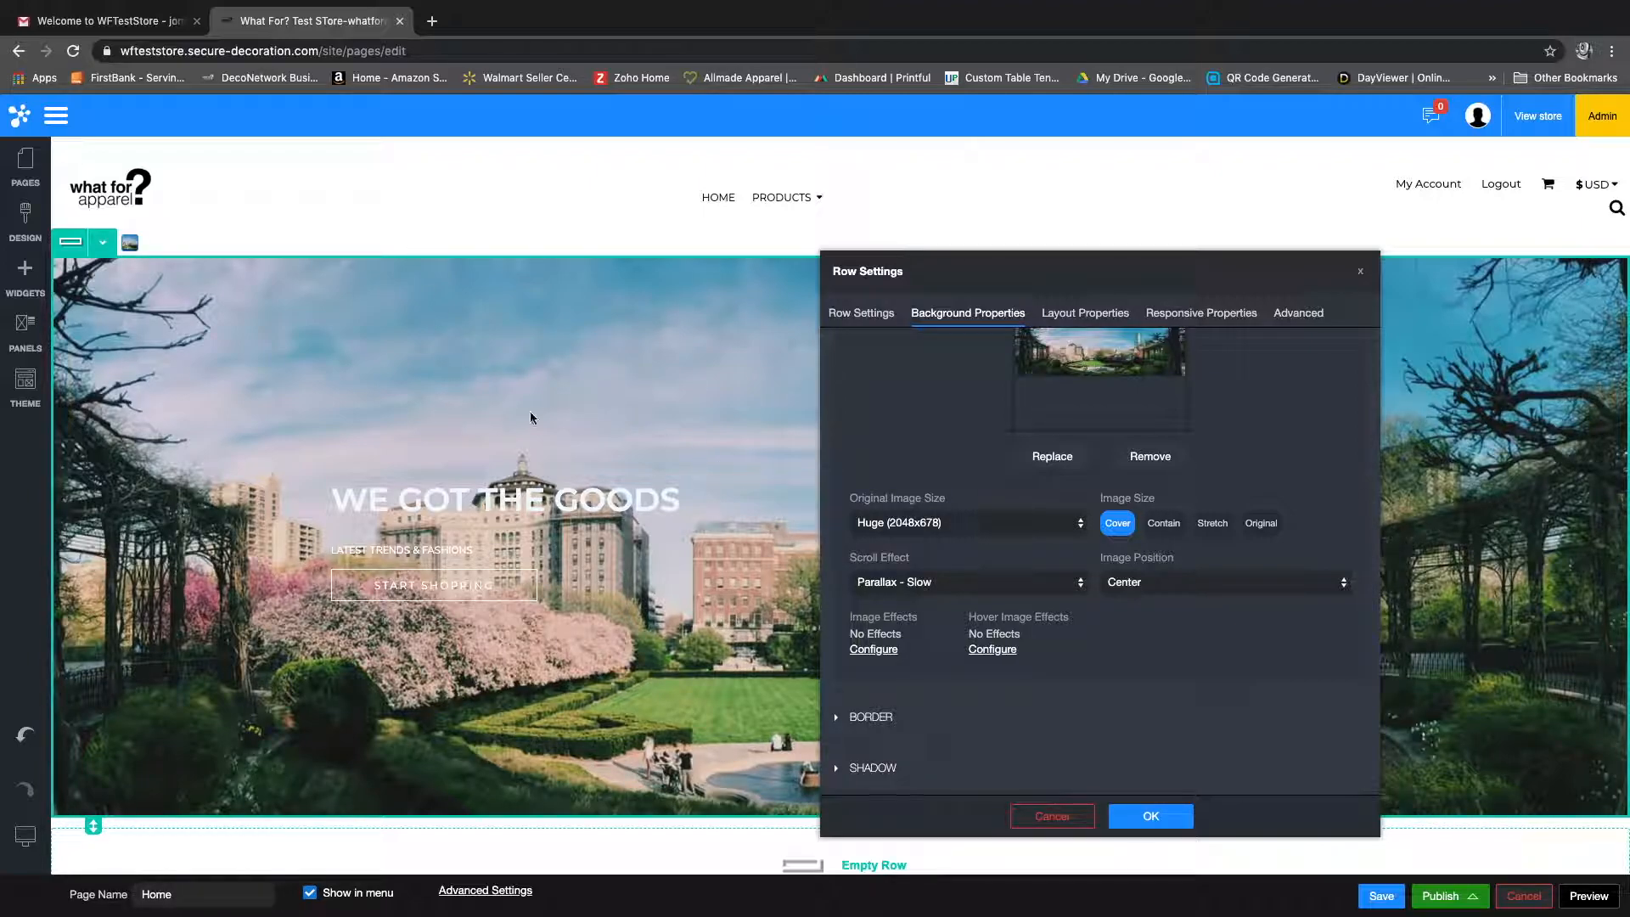
Step: Add a grayscale filter of 100 to the banner's hover image effects, with a hover animation duration of about 36
left_click(992, 650)
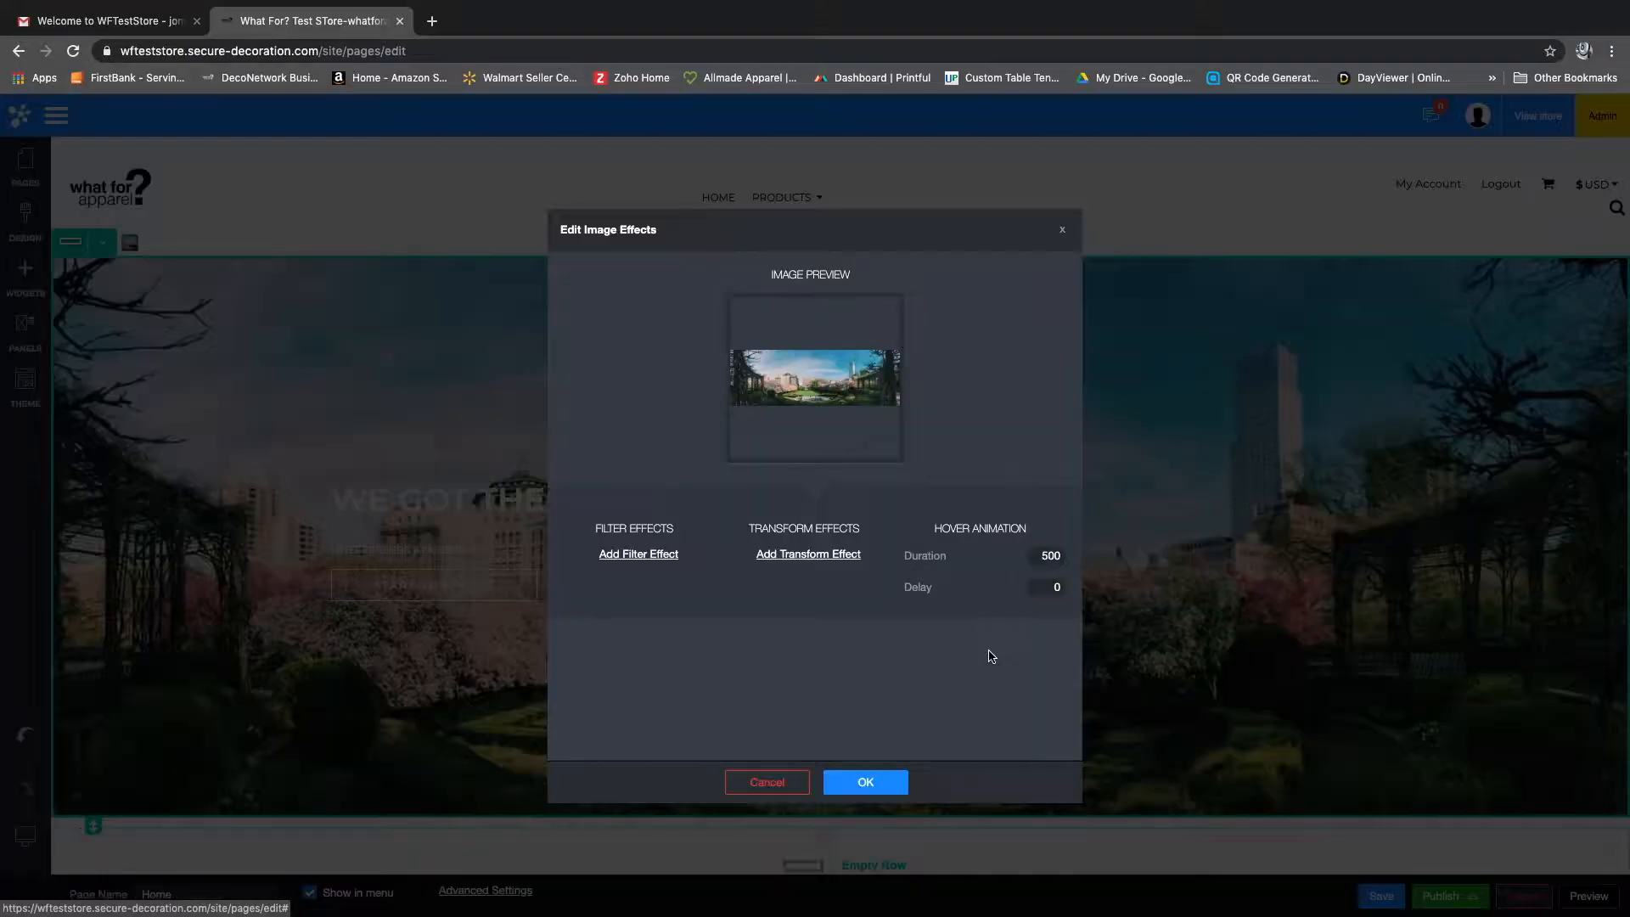
left_click(624, 563)
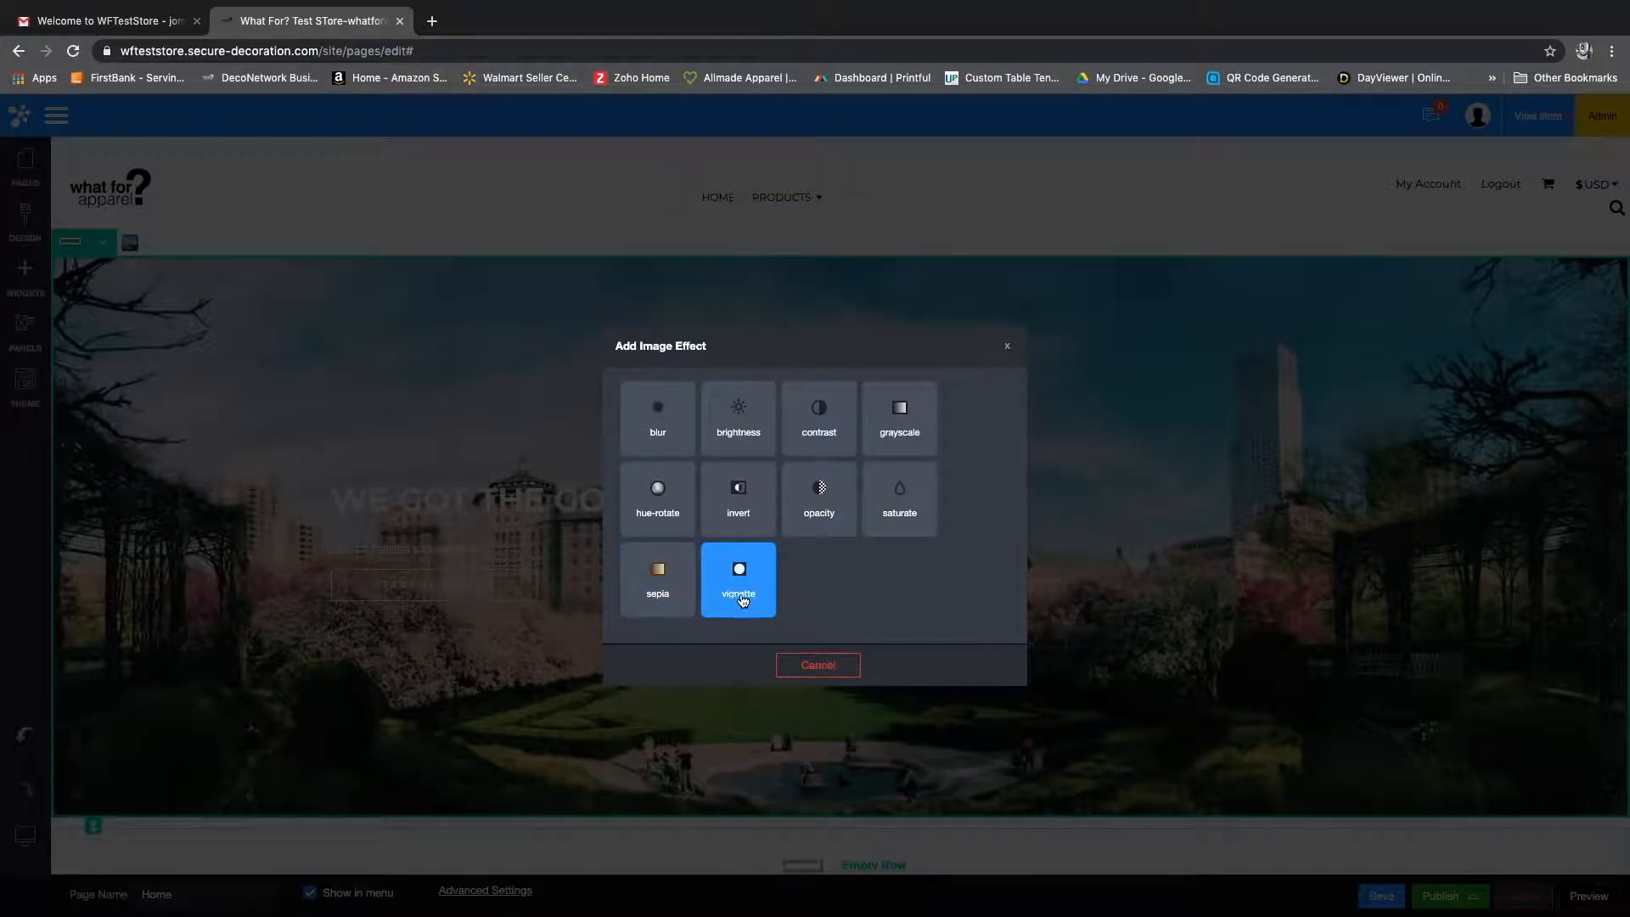
left_click(911, 417)
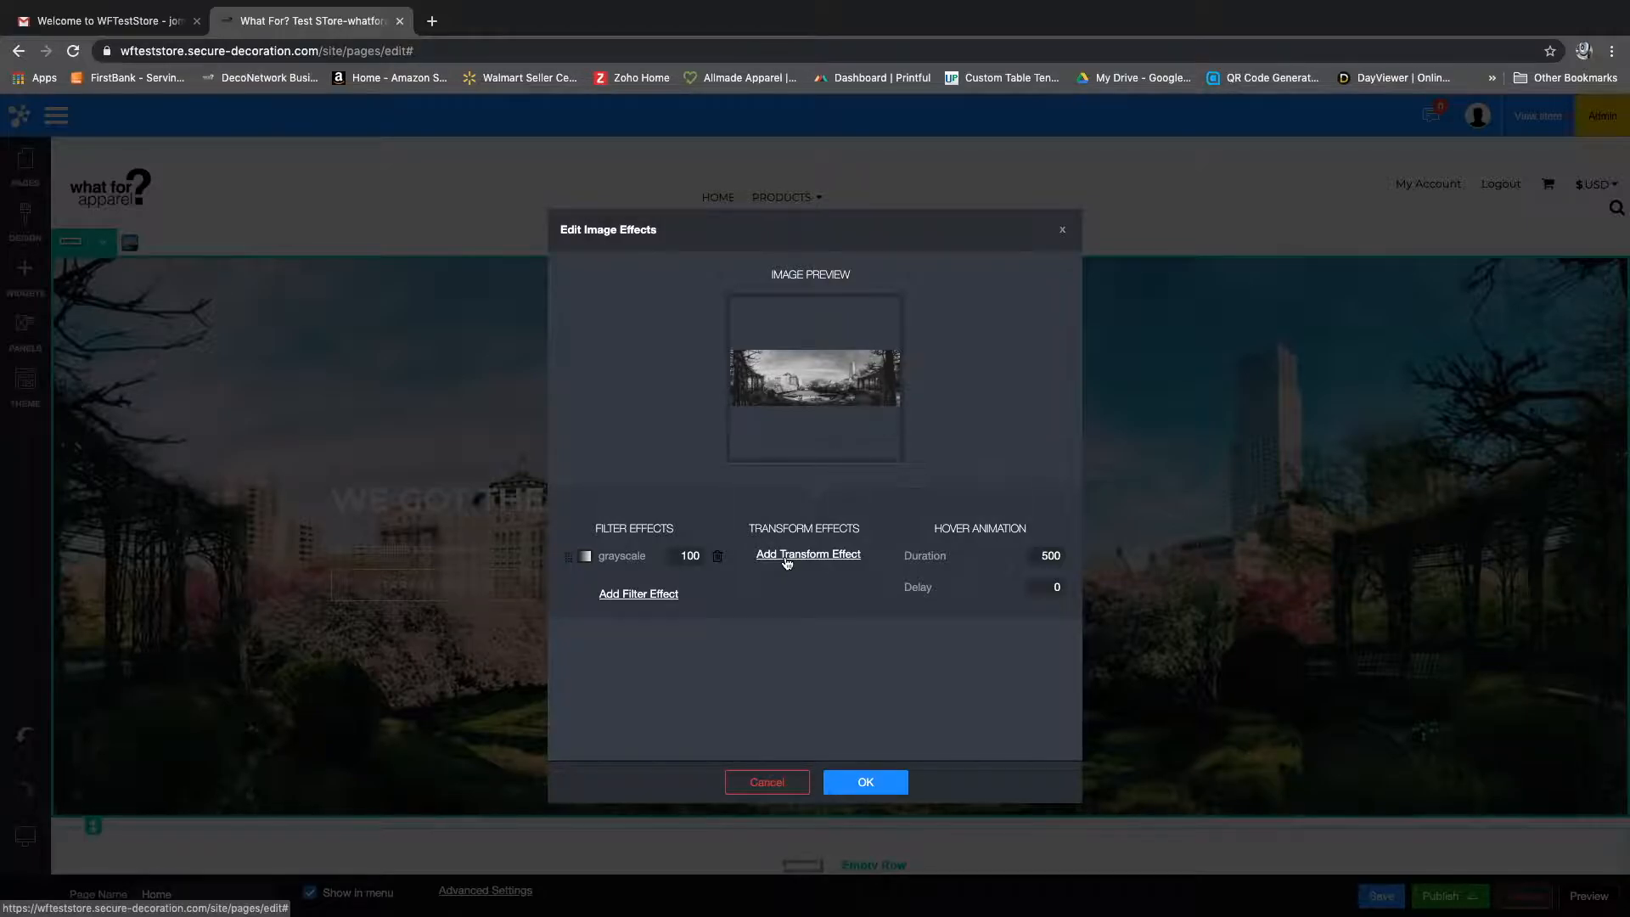
mouse_move(953, 556)
left_click_drag(922, 563, 910, 563)
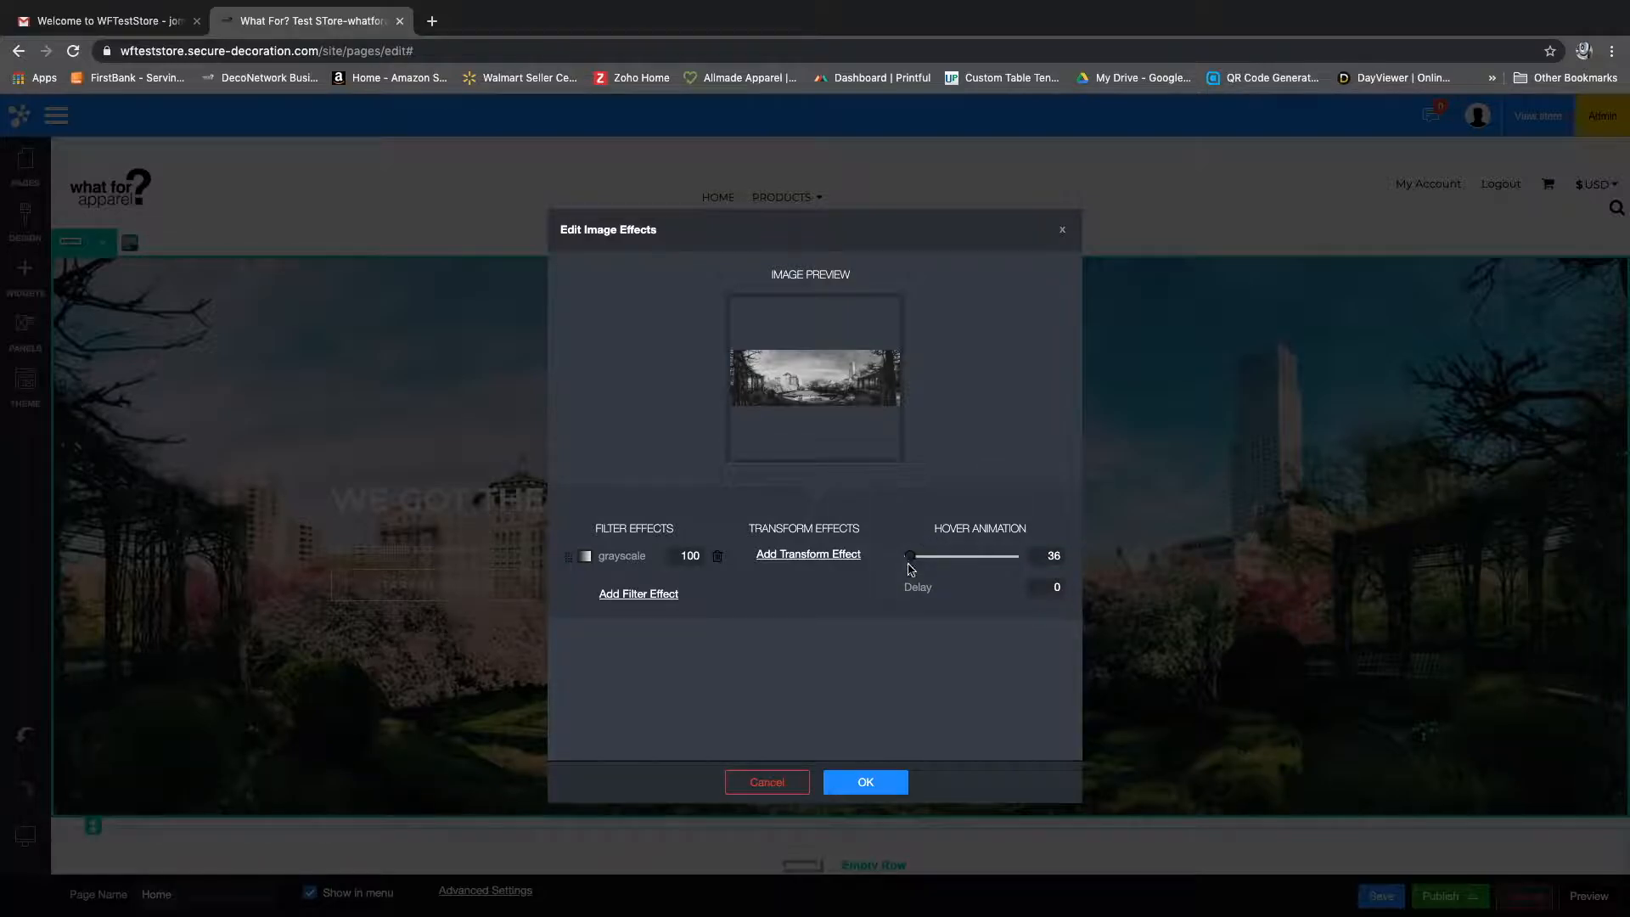
left_click(868, 783)
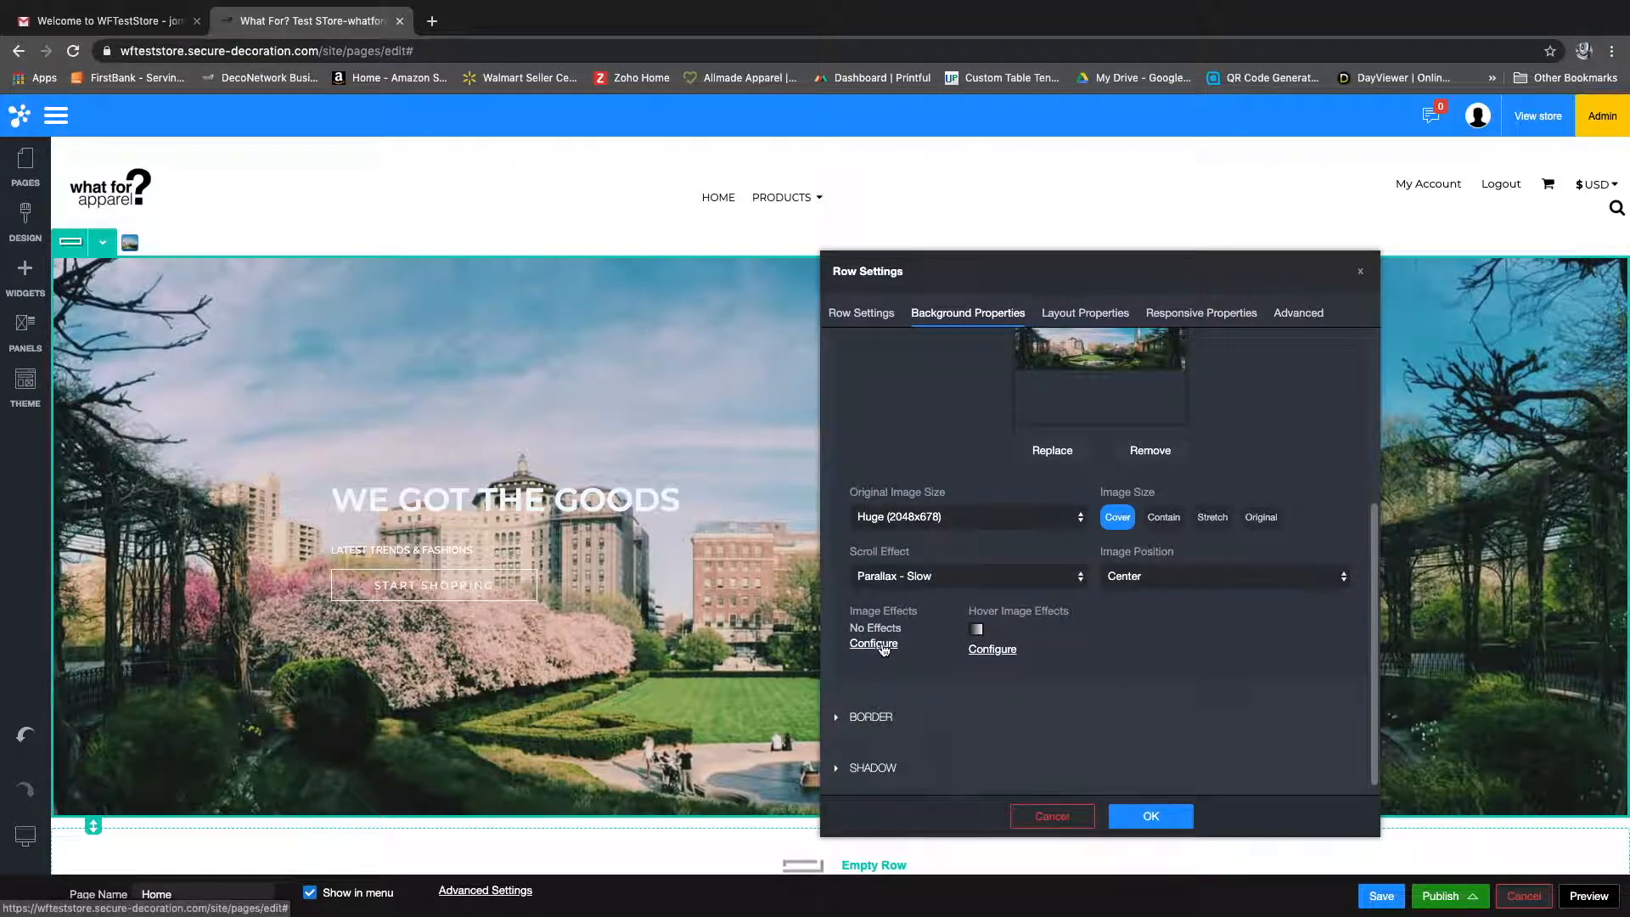
Step: Check the transform effects offered for the banner's non-hover image without adding any, and apply the row settings
left_click(873, 649)
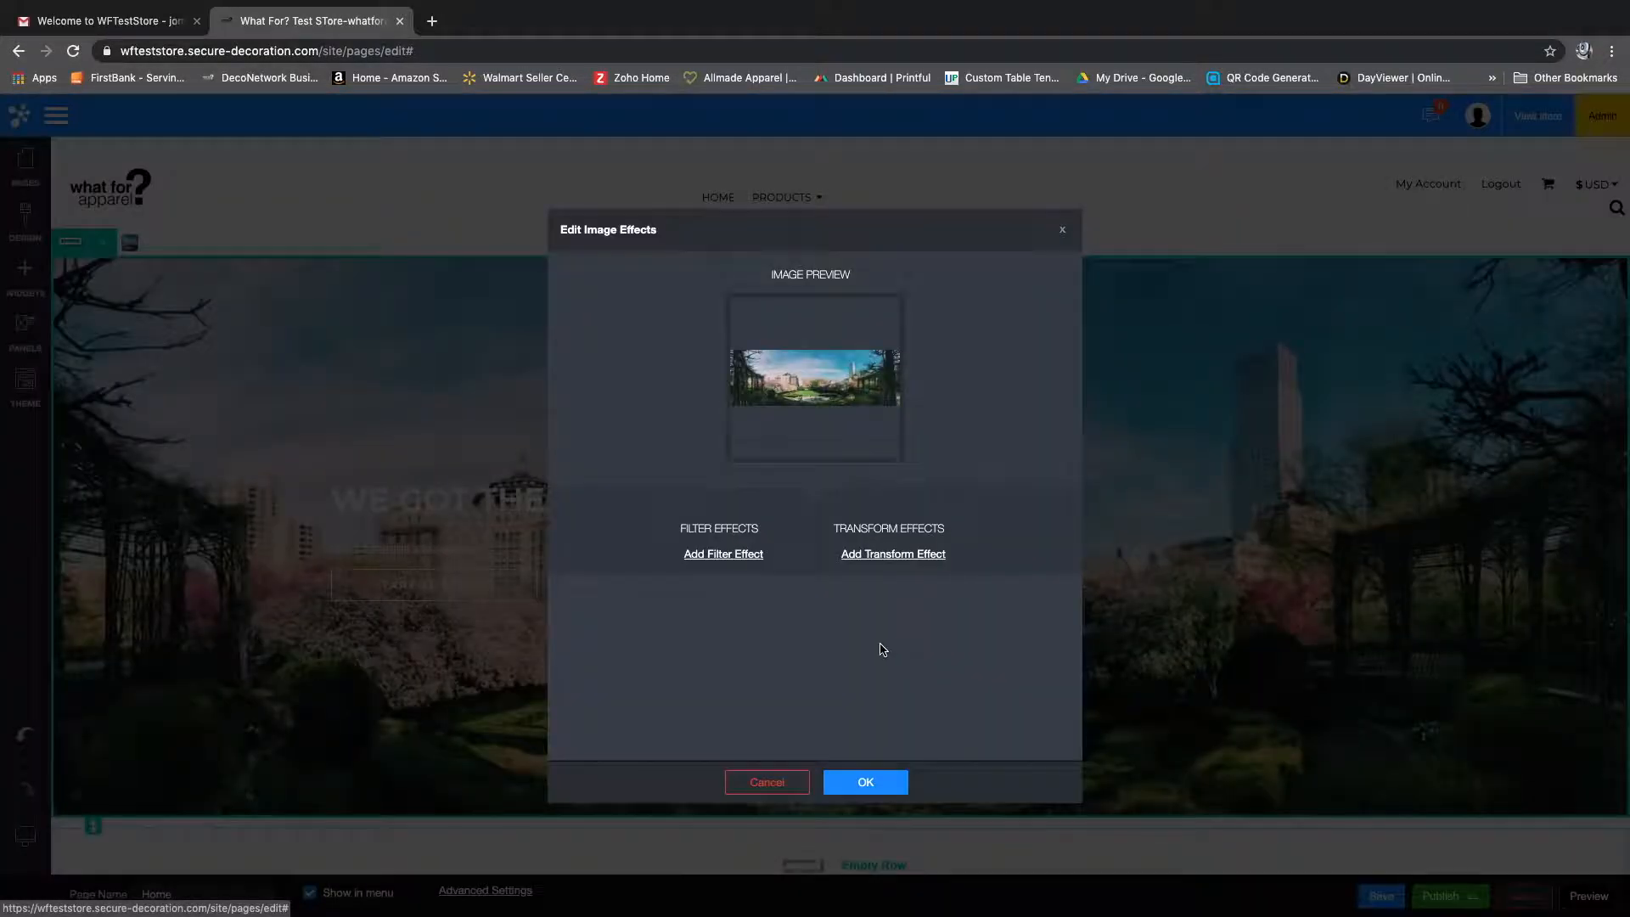
left_click(894, 555)
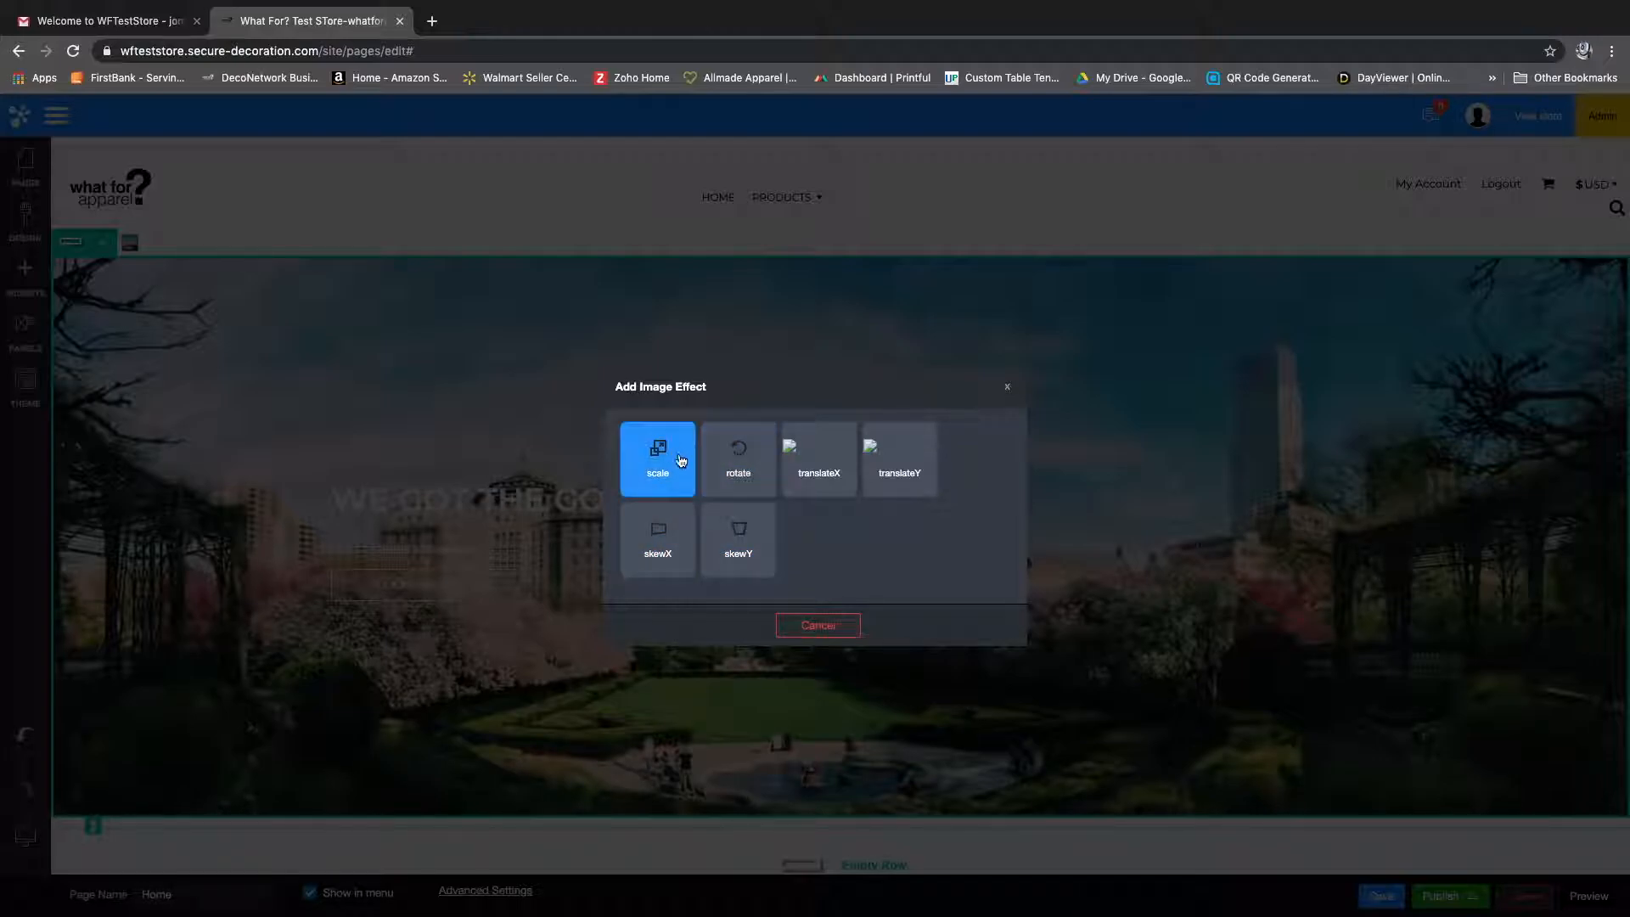
left_click(829, 629)
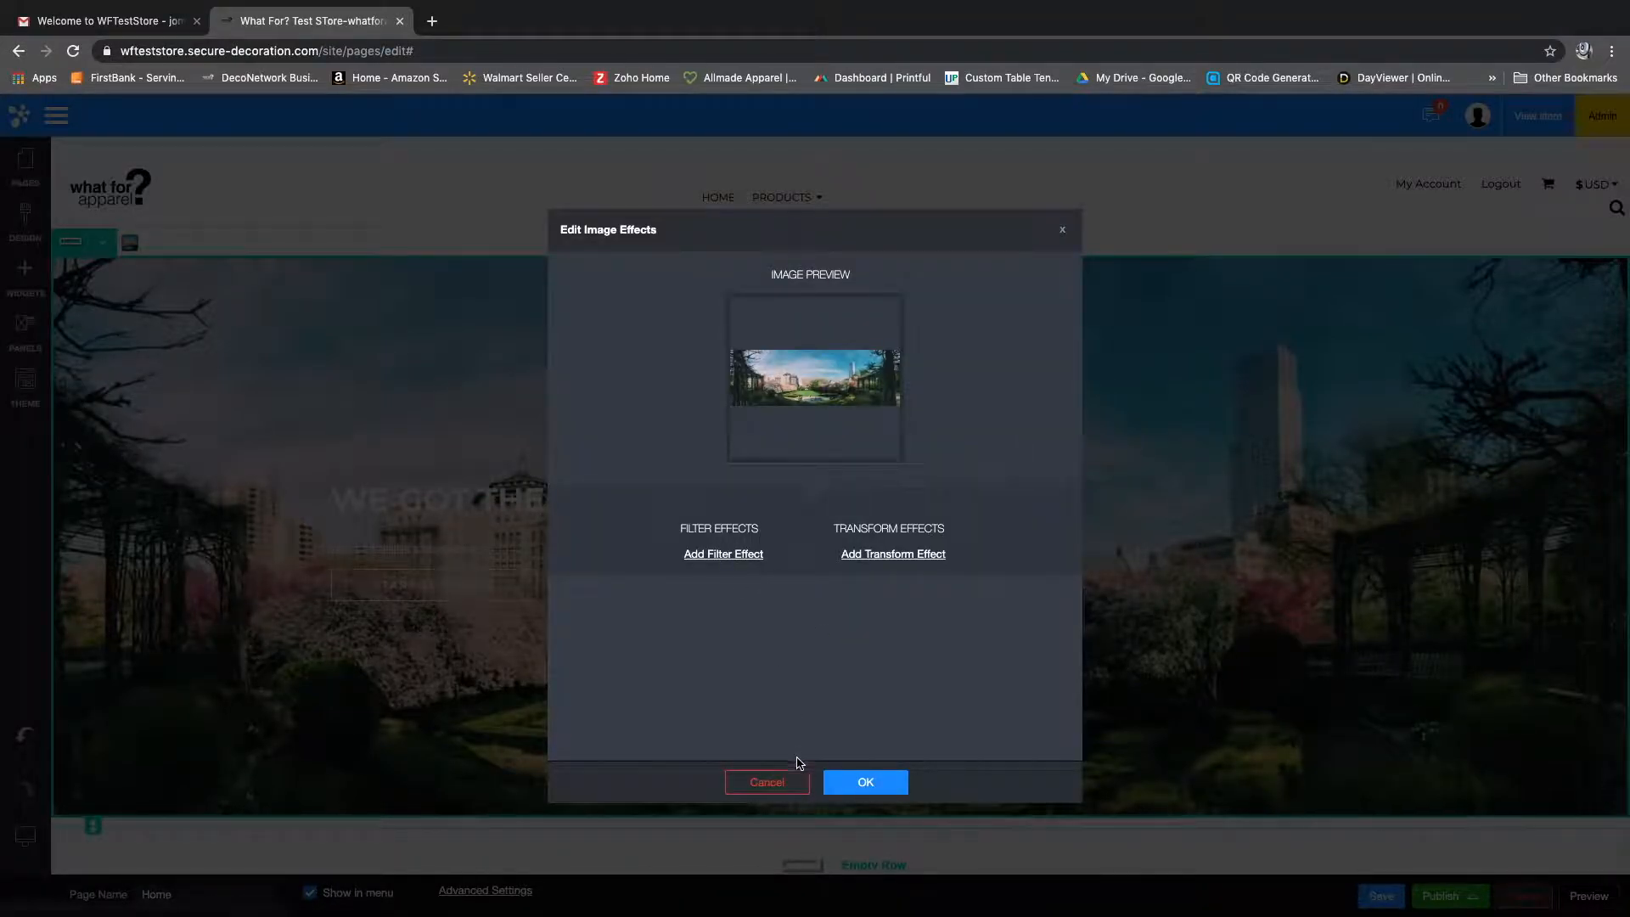
left_click(794, 781)
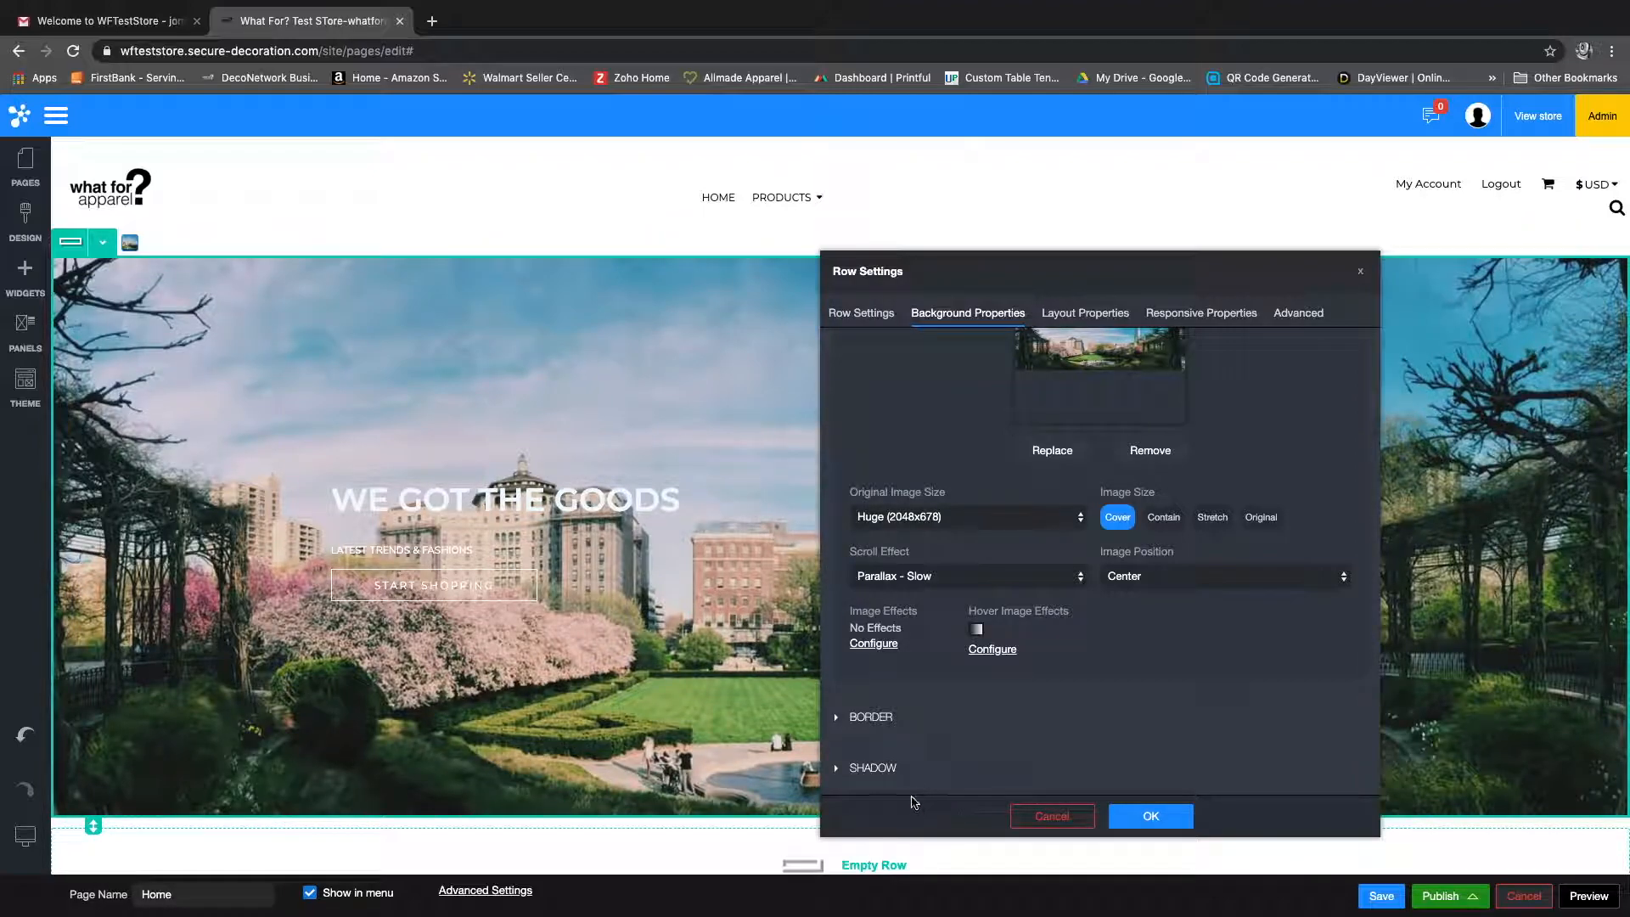
left_click(1151, 817)
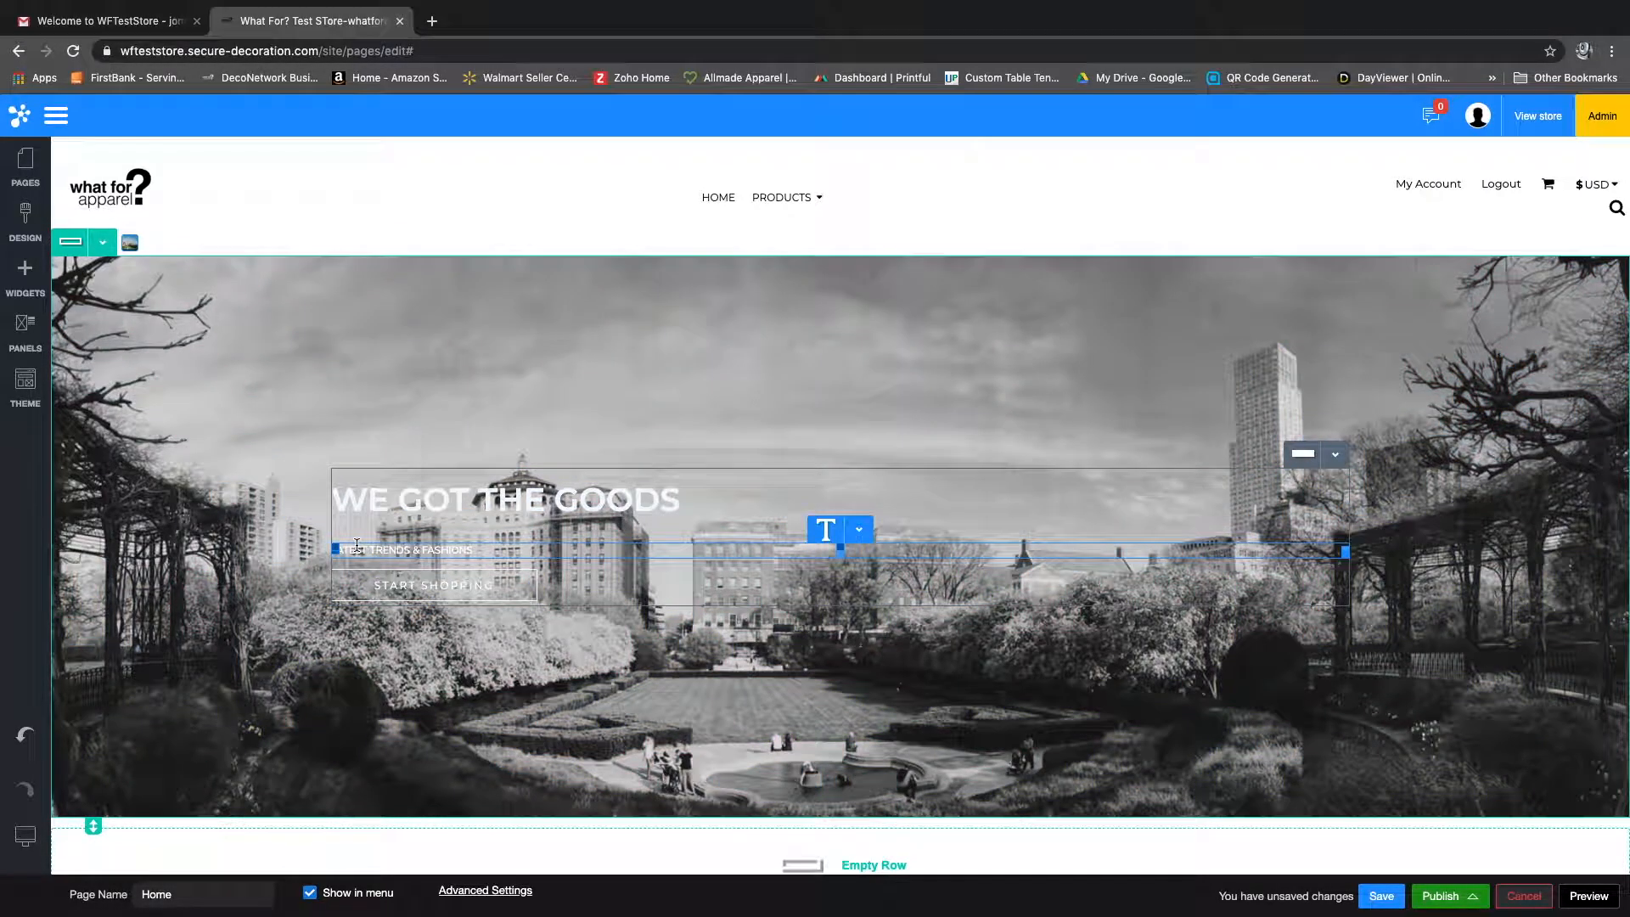
Step: Replace the banner heading text with "BEST TEES IN NYC"
triple_click(456, 499)
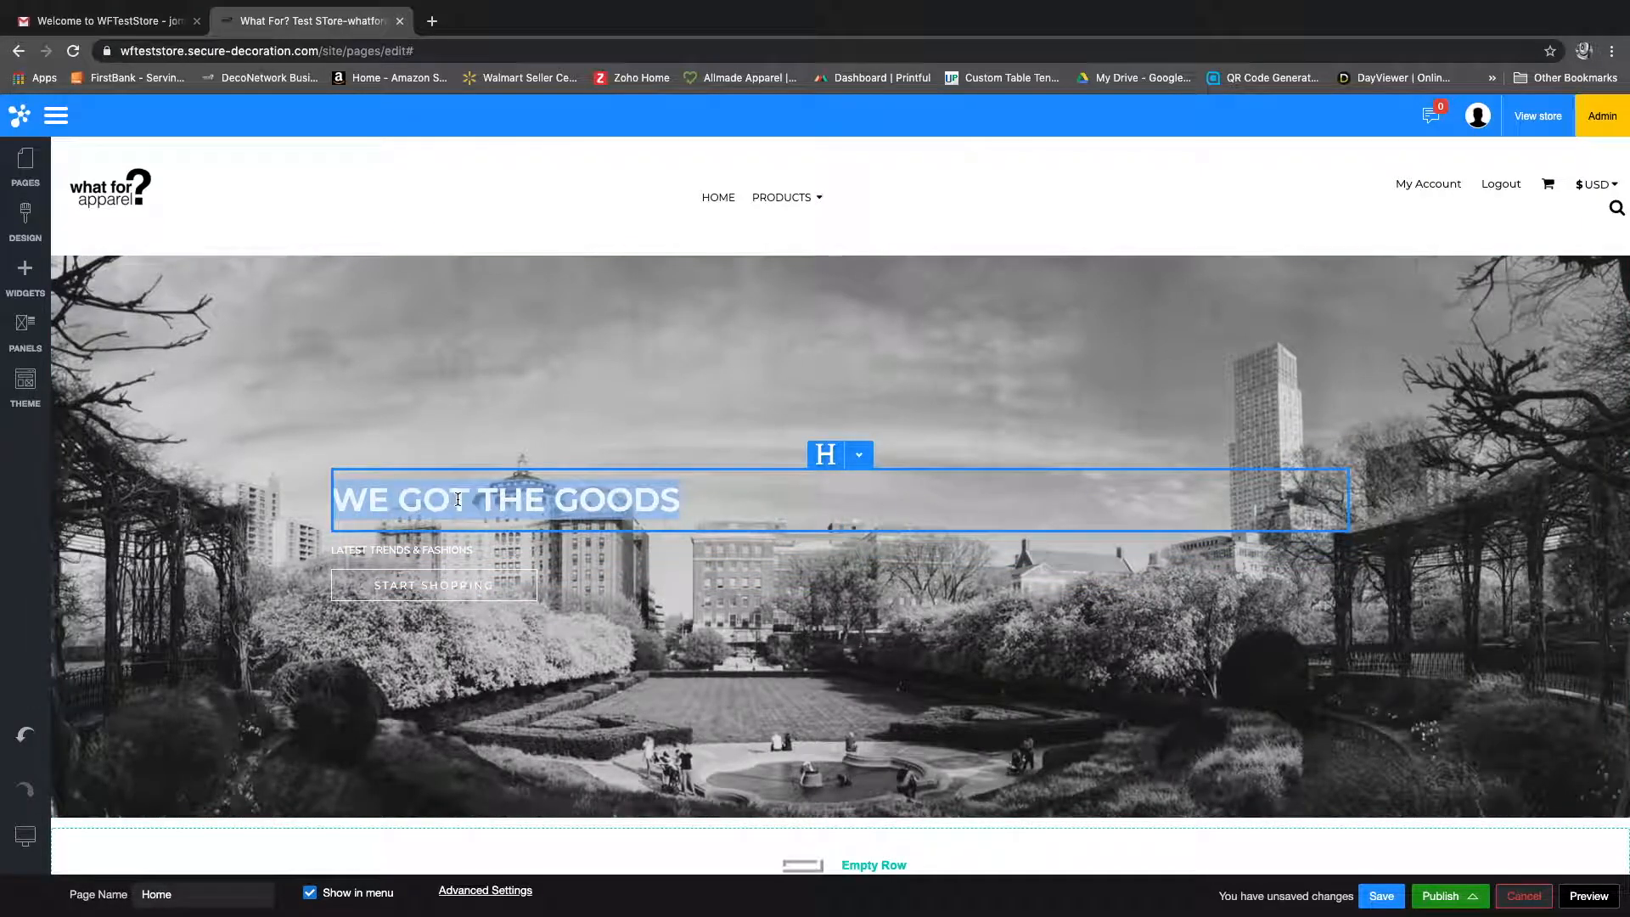
type("BEST TEE")
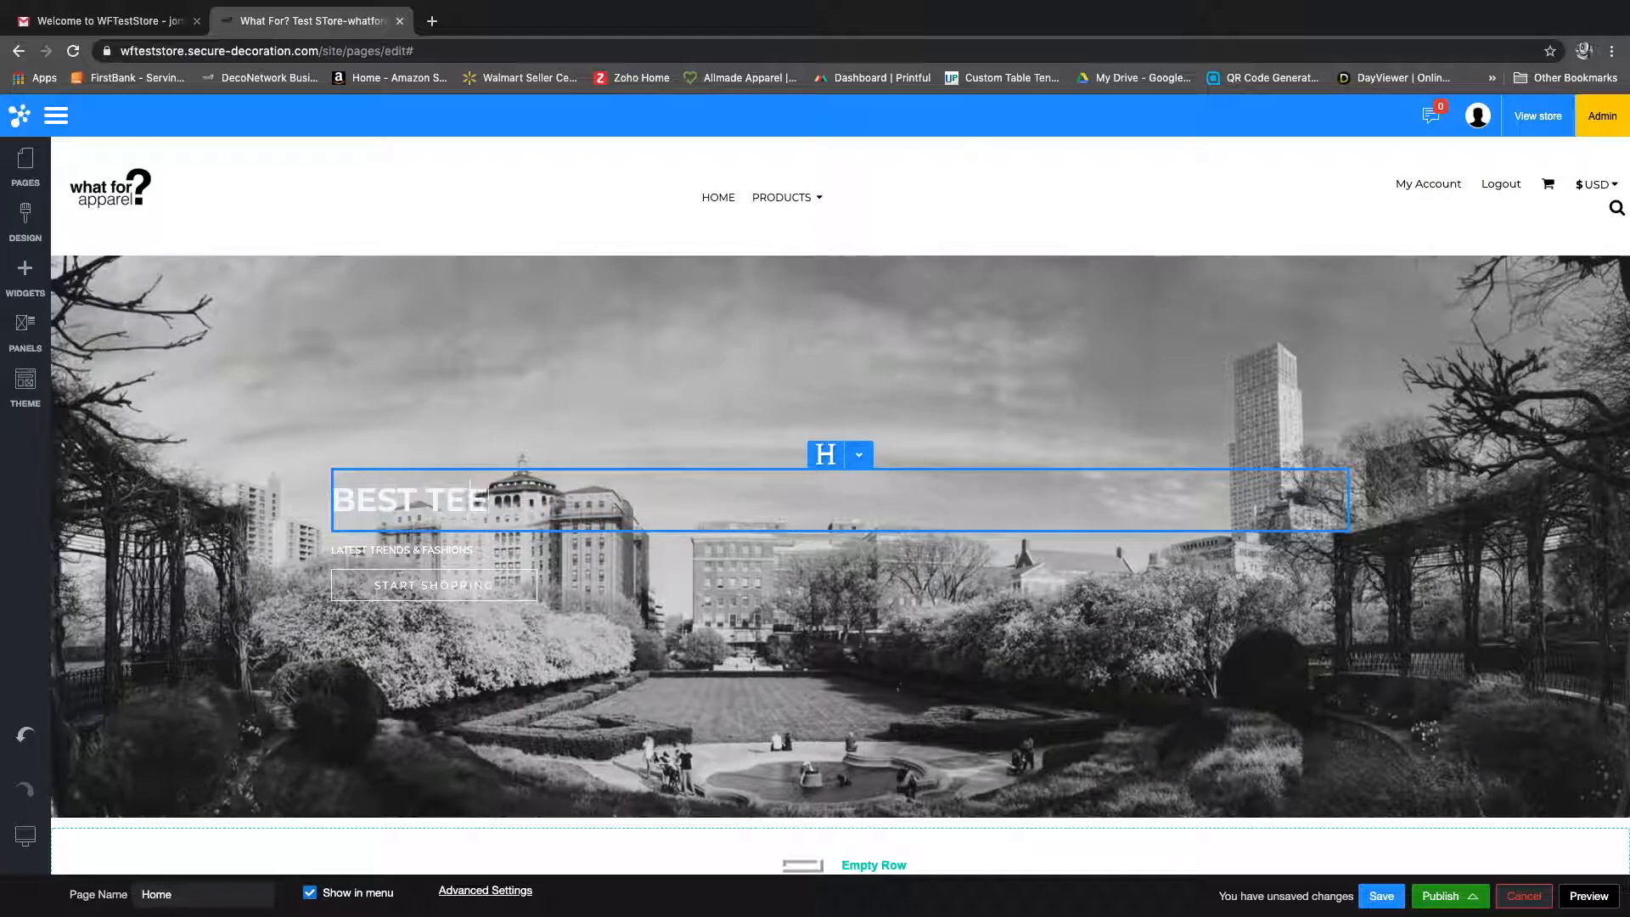
type("S IN NYC")
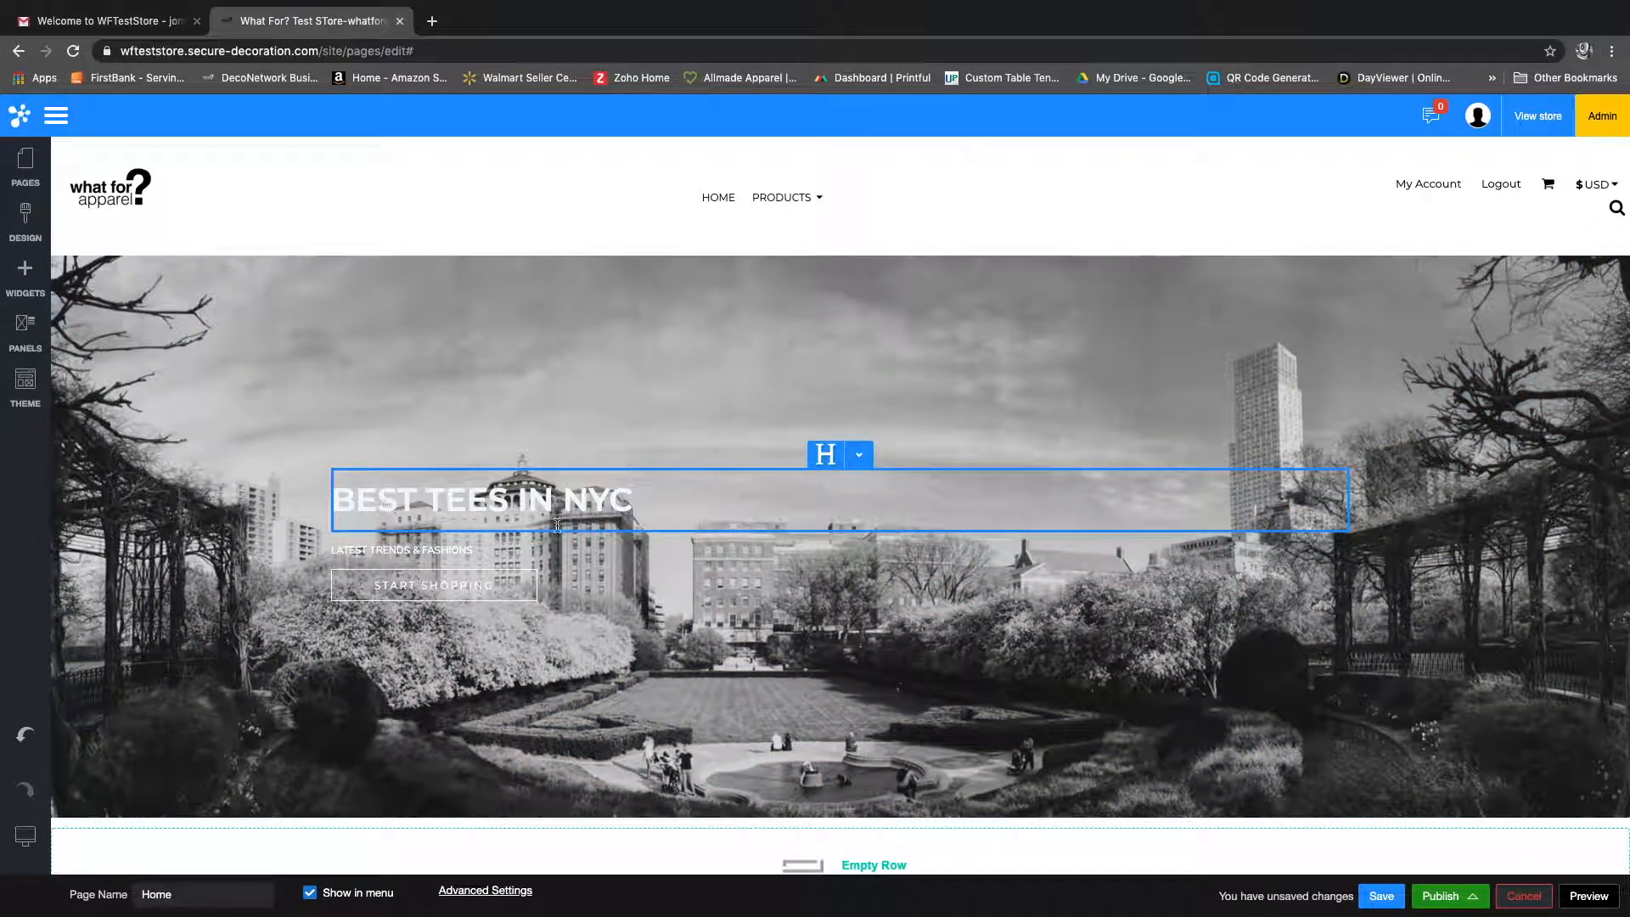
Step: Open the settings of the banner heading and link it to the existing Products page
left_click(861, 458)
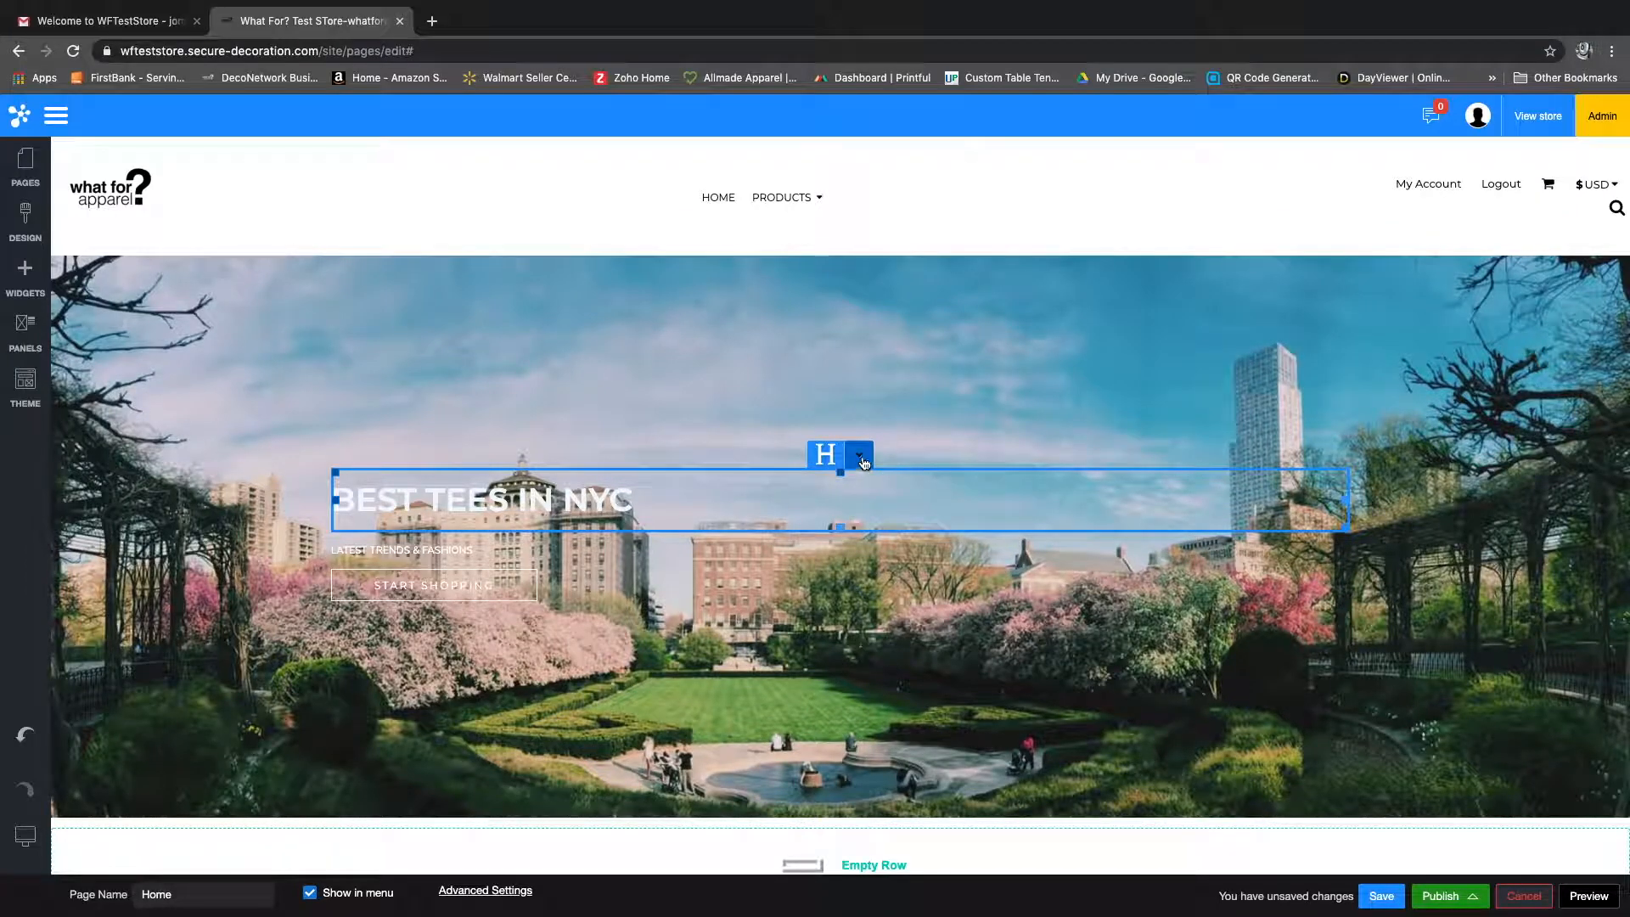
left_click(863, 461)
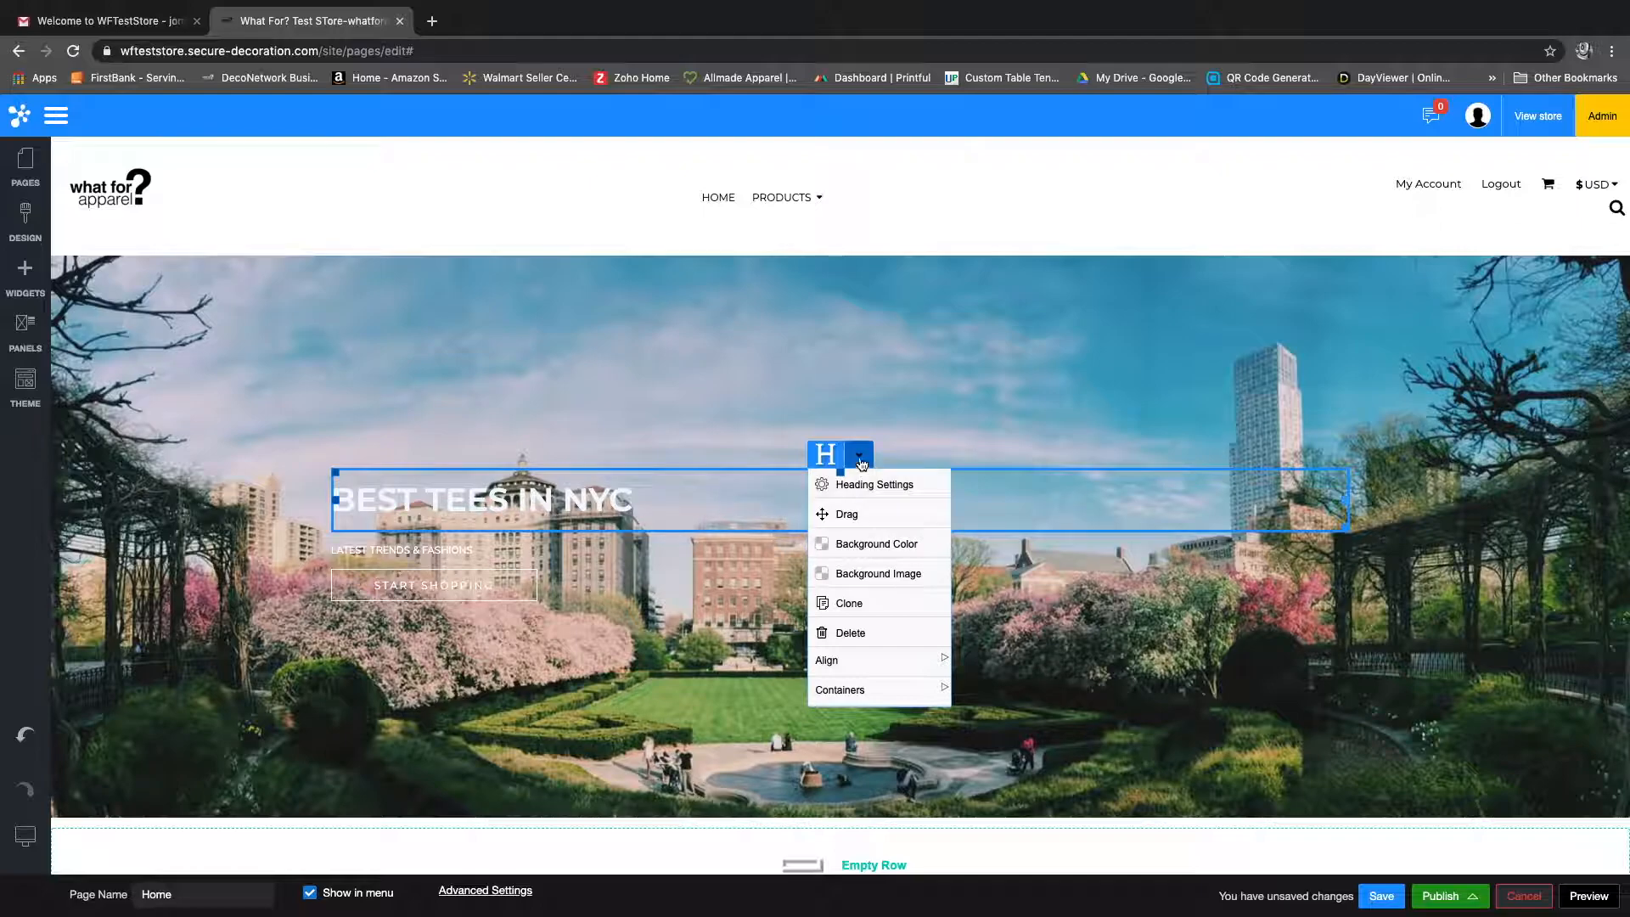
left_click(864, 485)
left_click_drag(411, 344, 1208, 316)
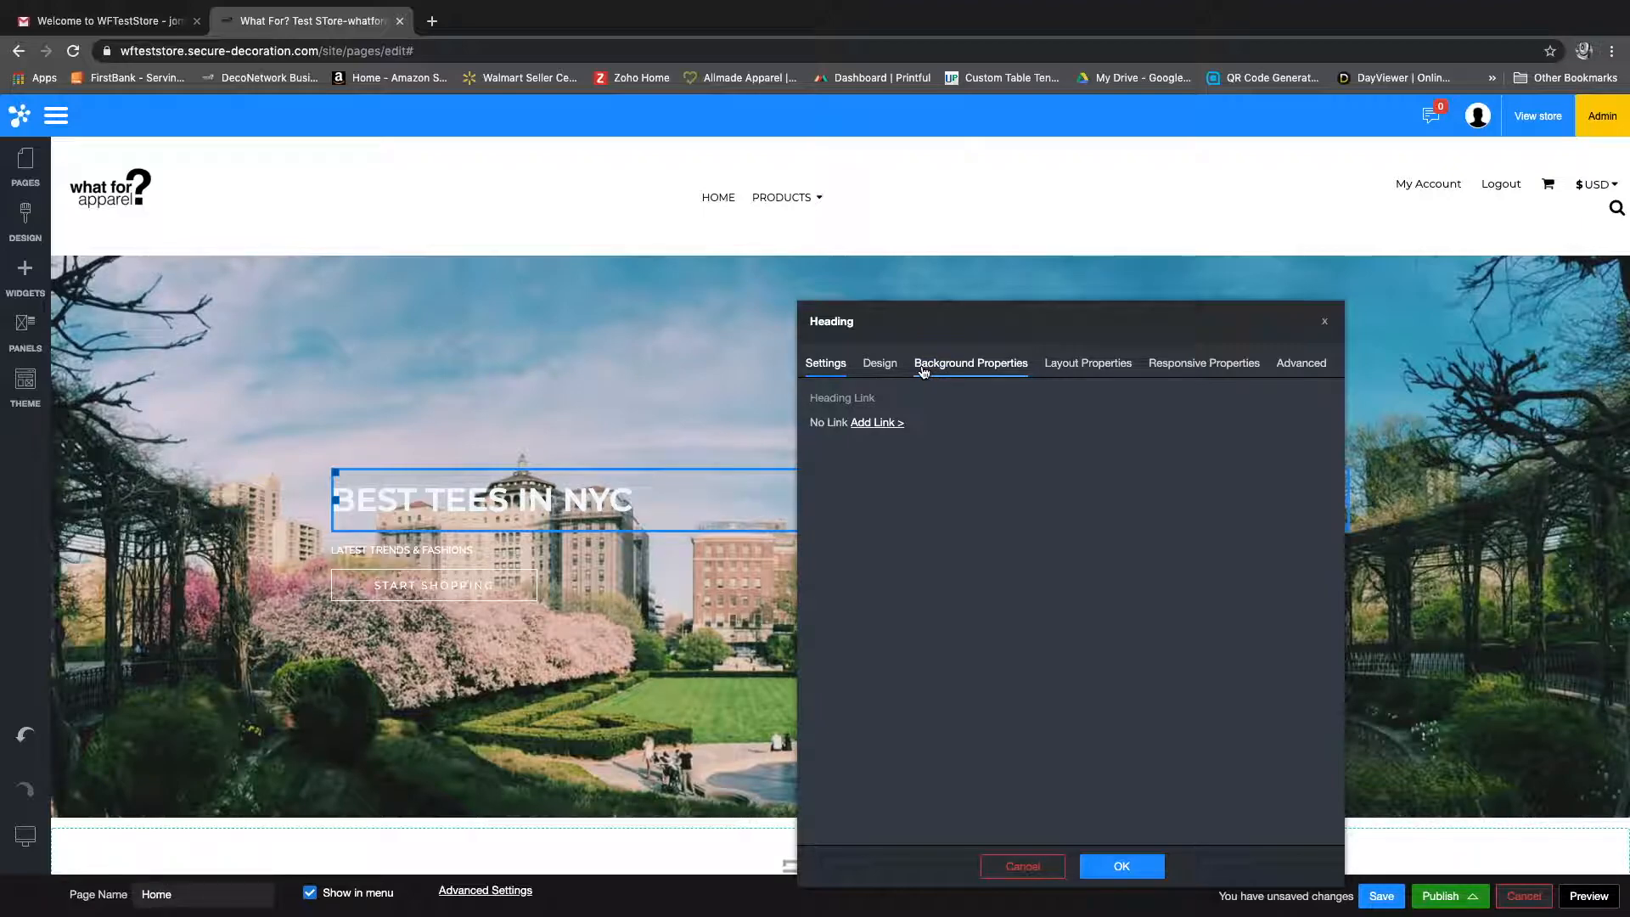
left_click(874, 423)
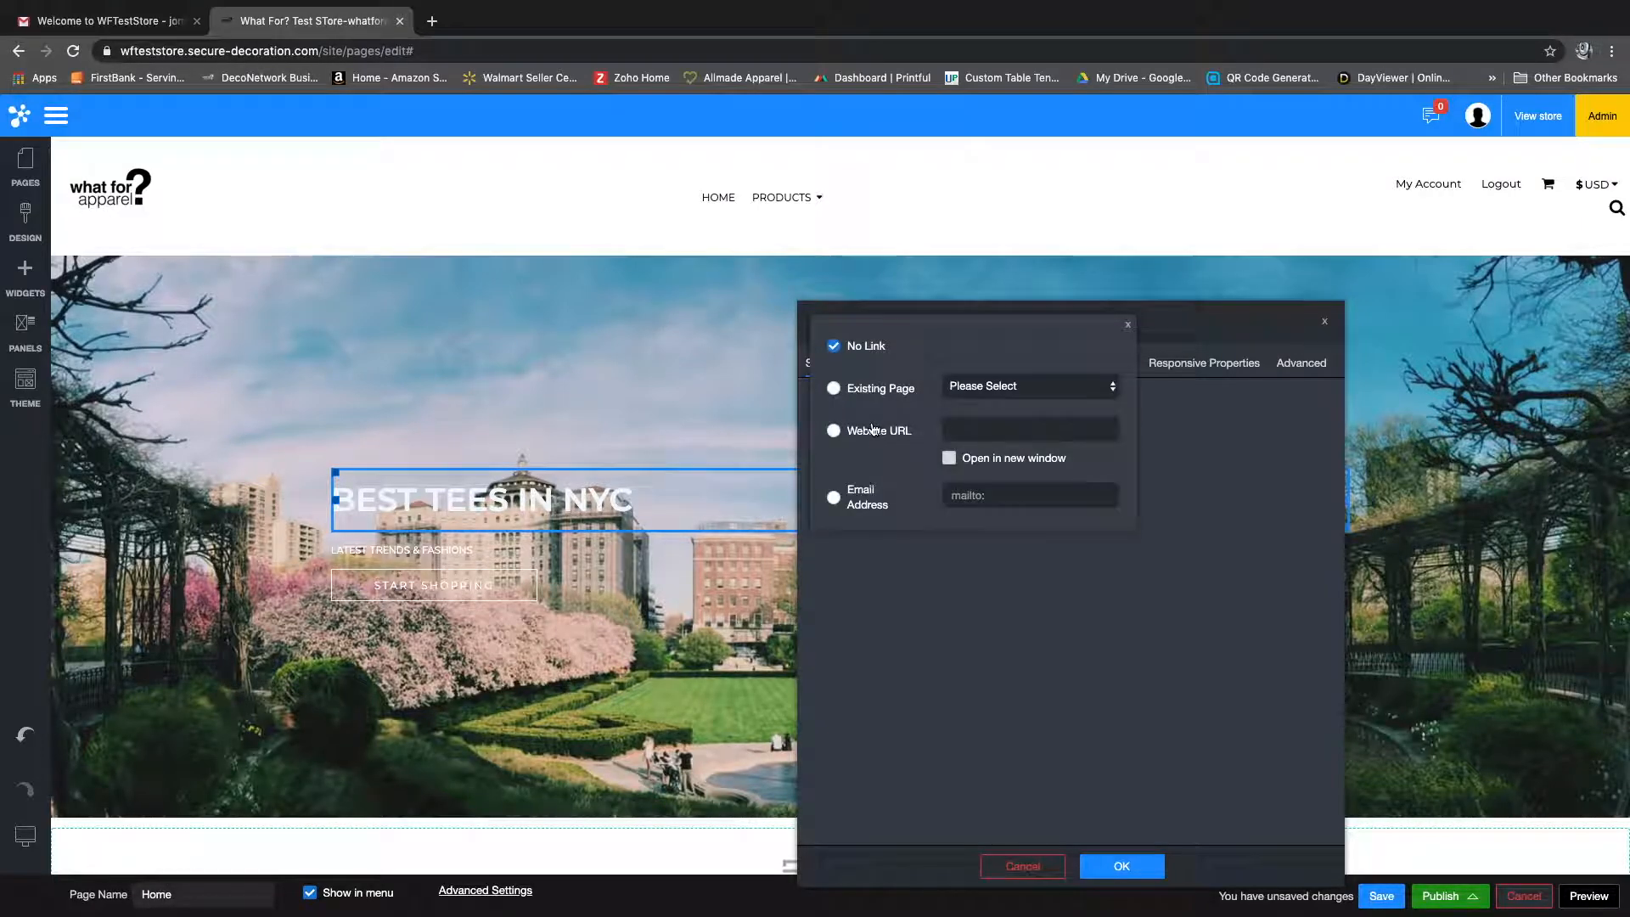
left_click(836, 393)
left_click(964, 388)
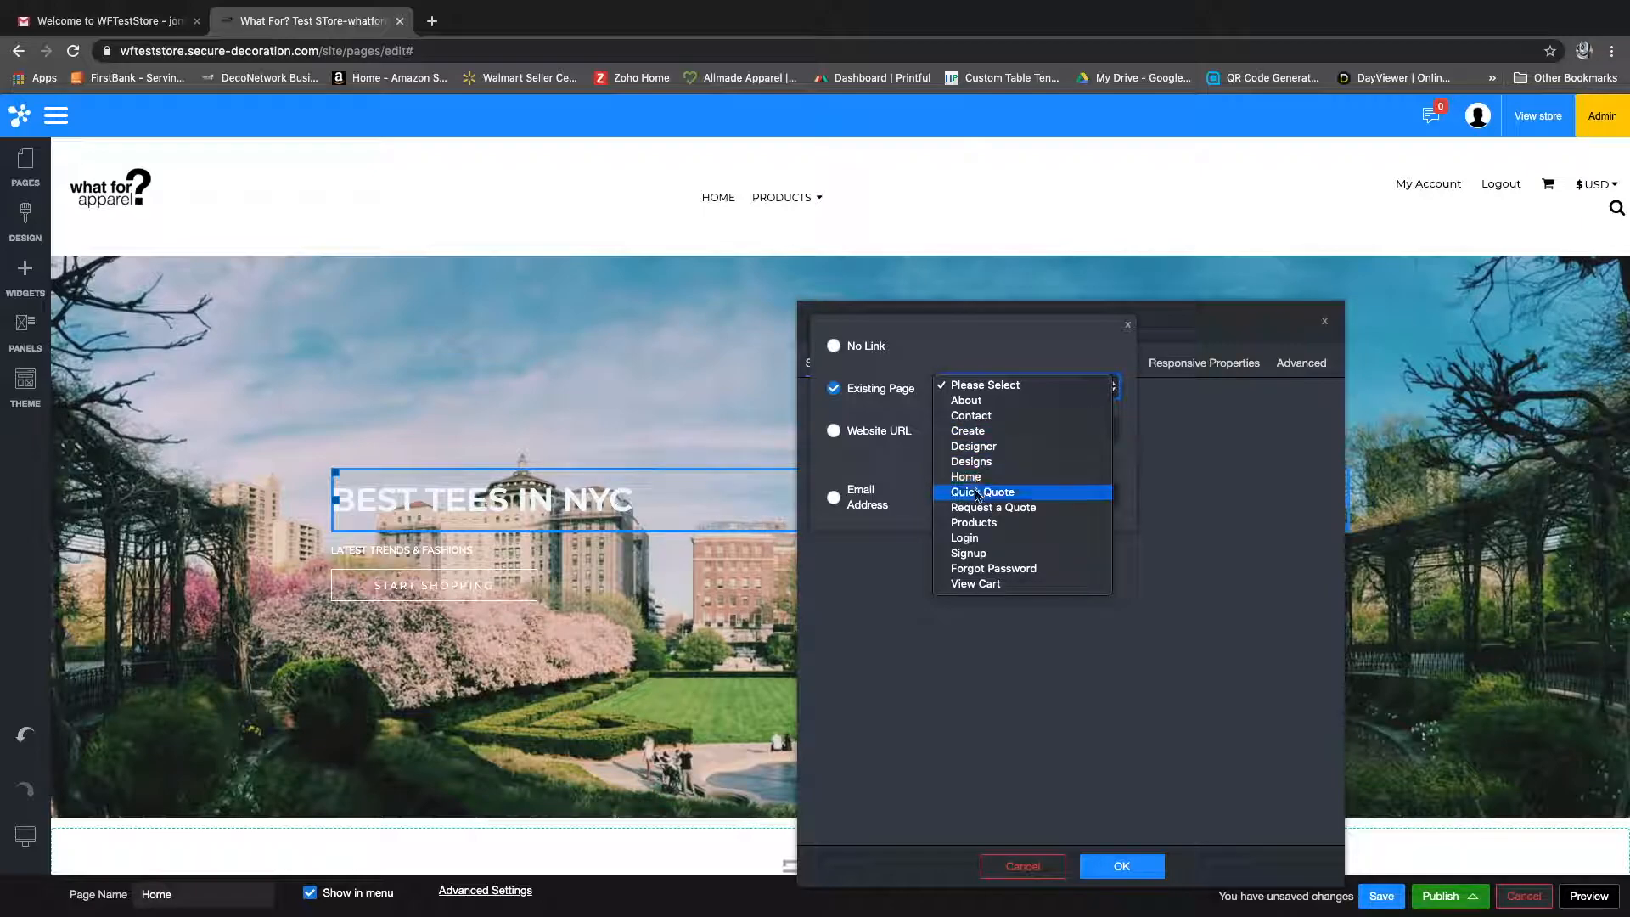
left_click(974, 523)
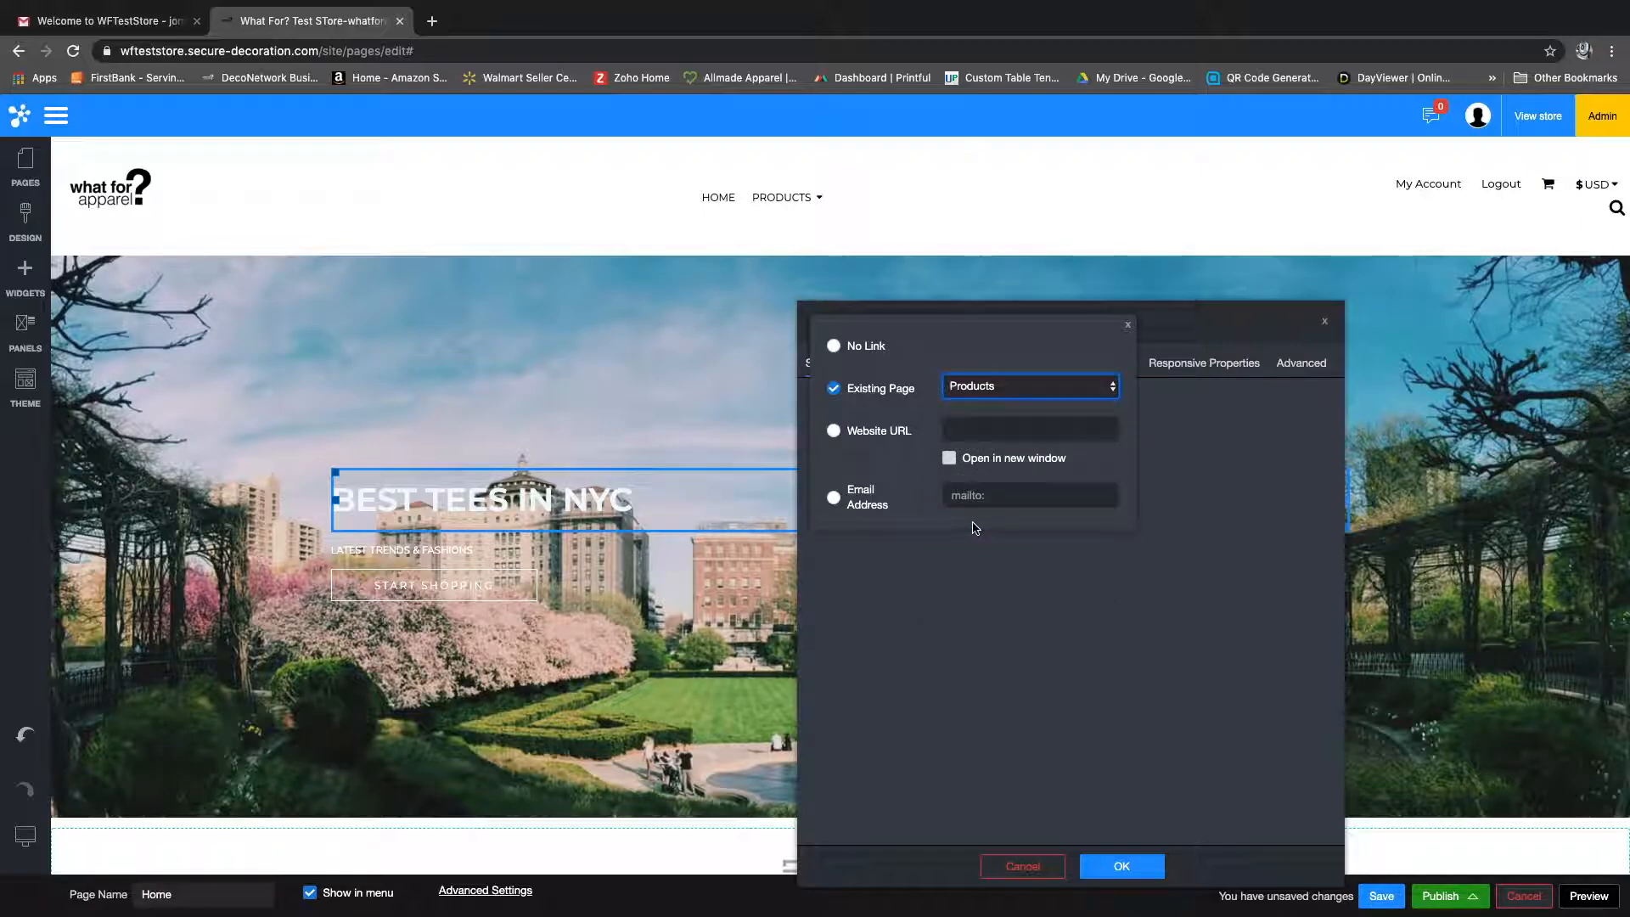
left_click(1182, 429)
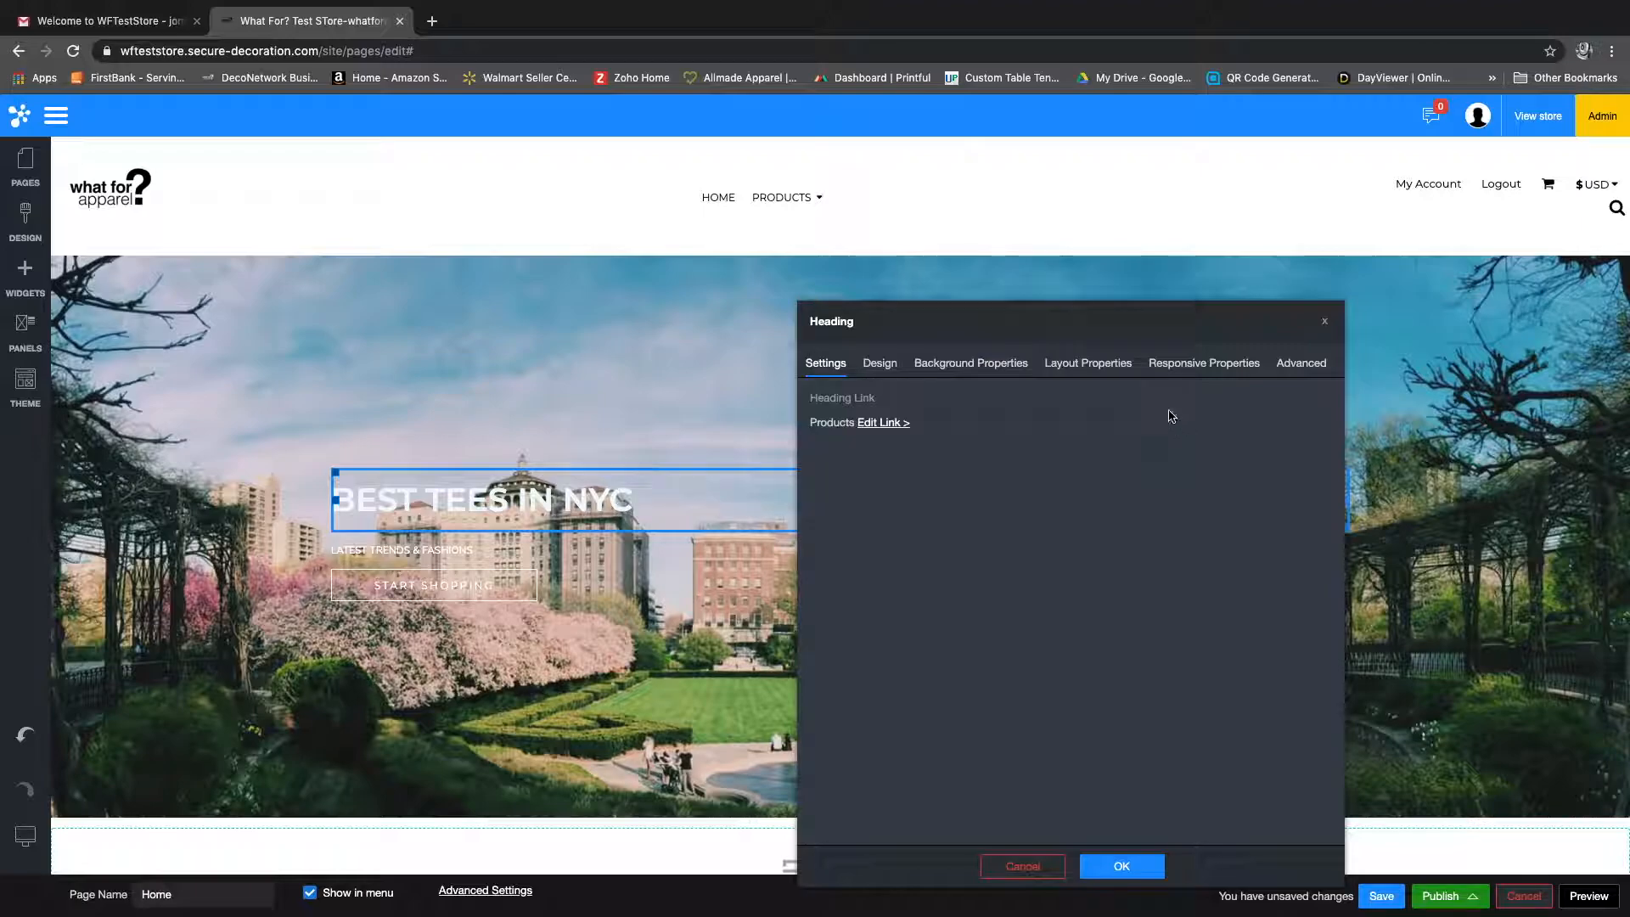
Step: Set the banner heading's font to Pavanam in its design settings
left_click(883, 367)
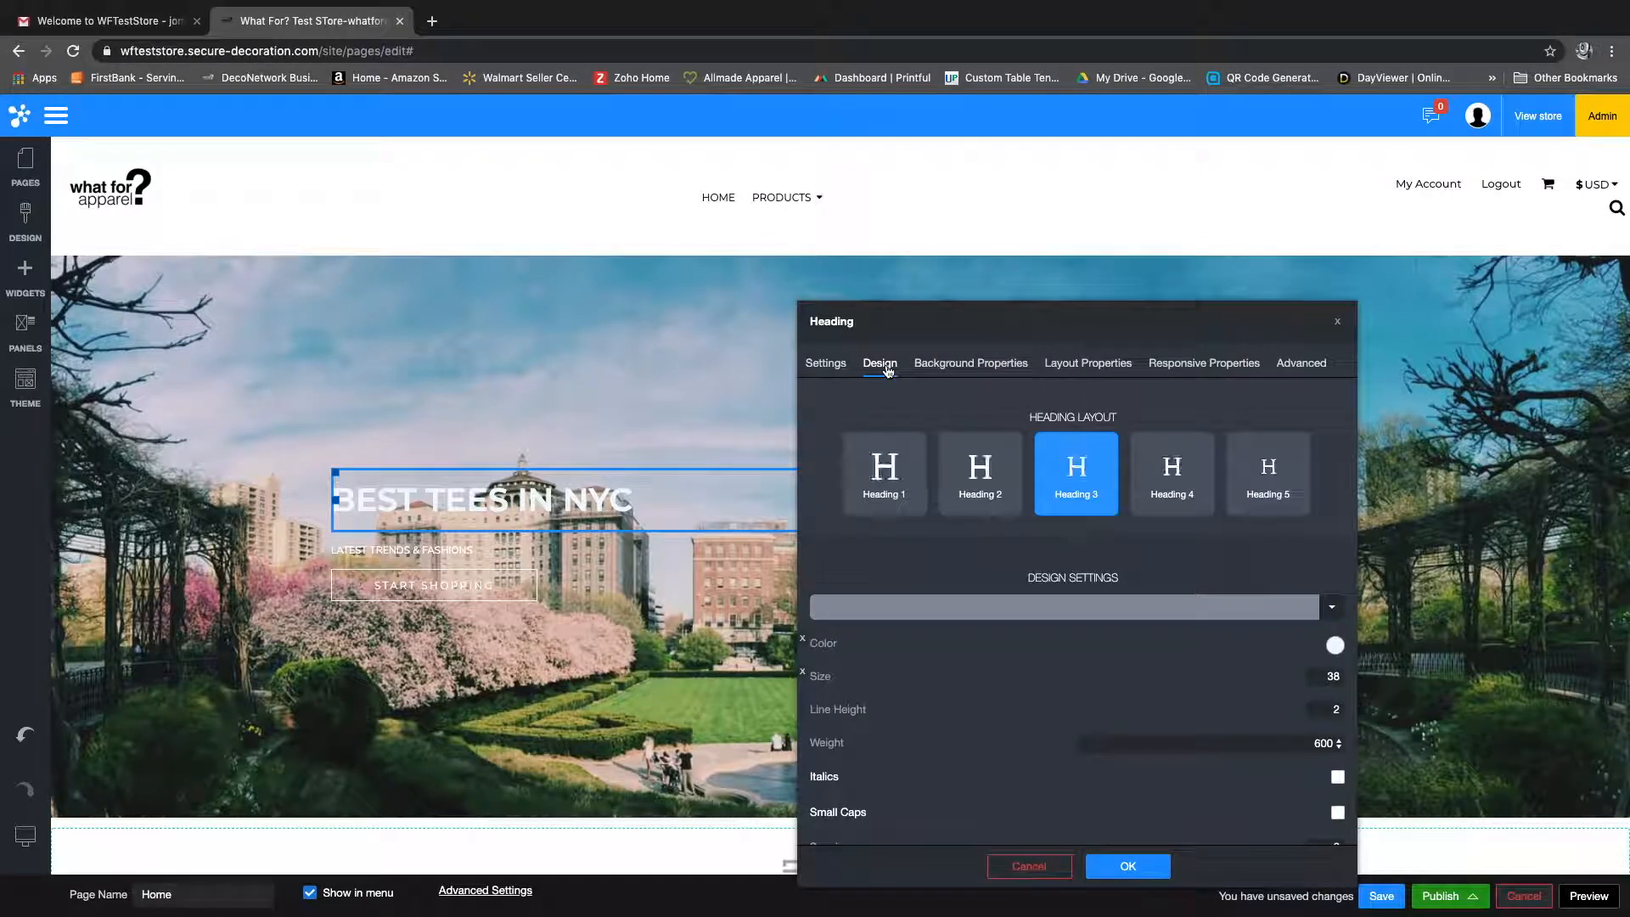
scroll(921, 501, "down", 2)
left_click(913, 516)
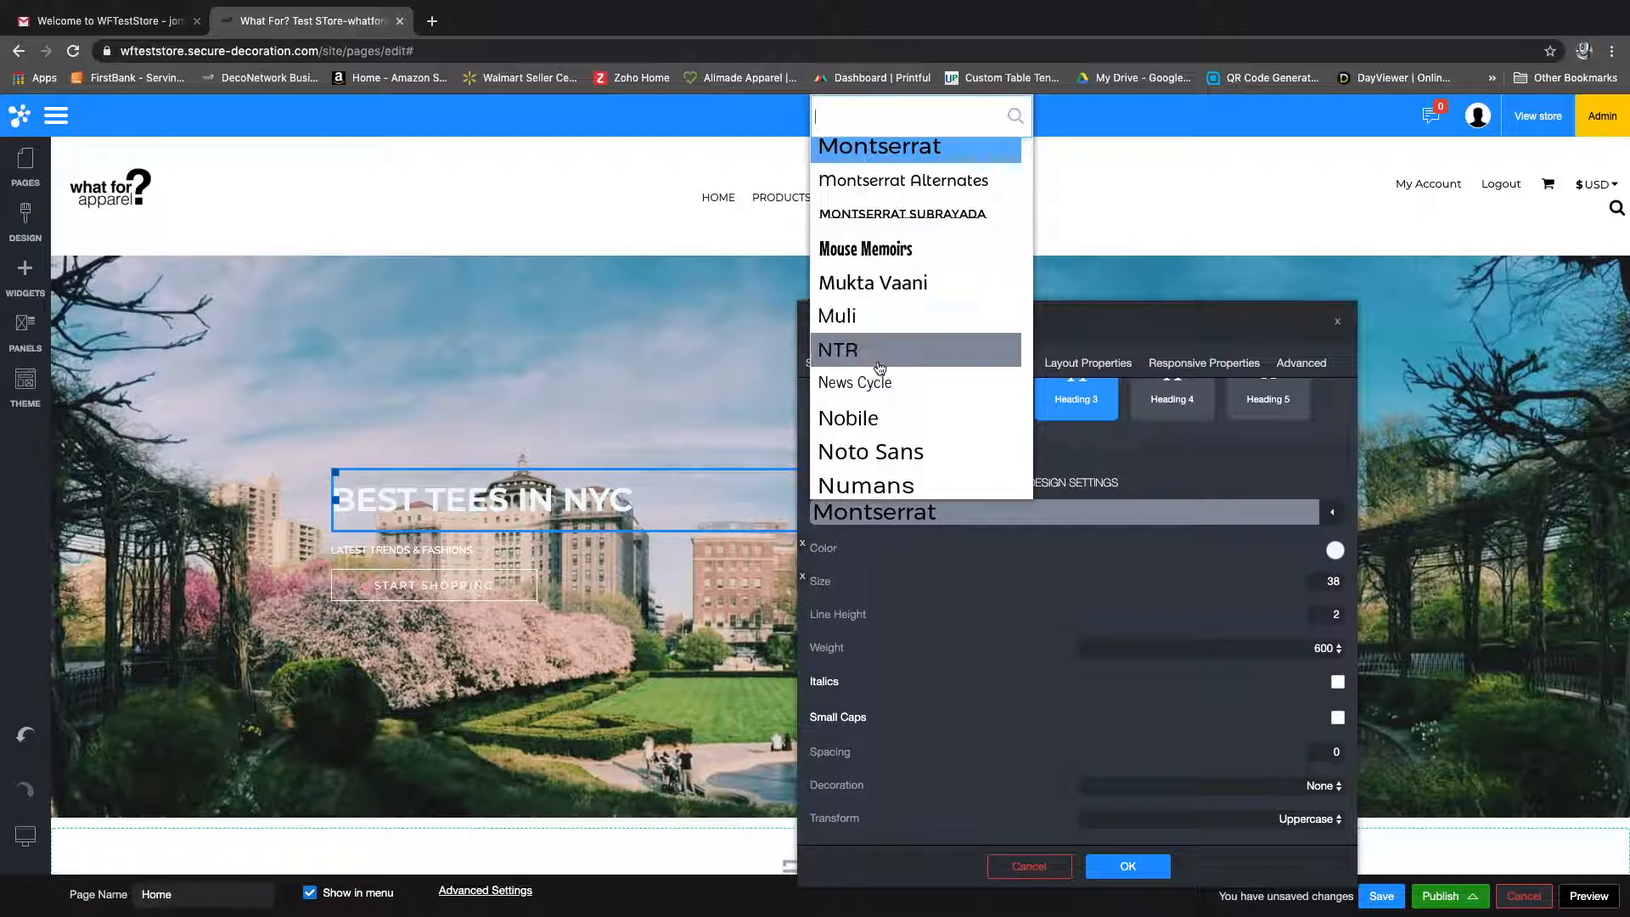
scroll(880, 357, "down", 4)
scroll(880, 376, "down", 4)
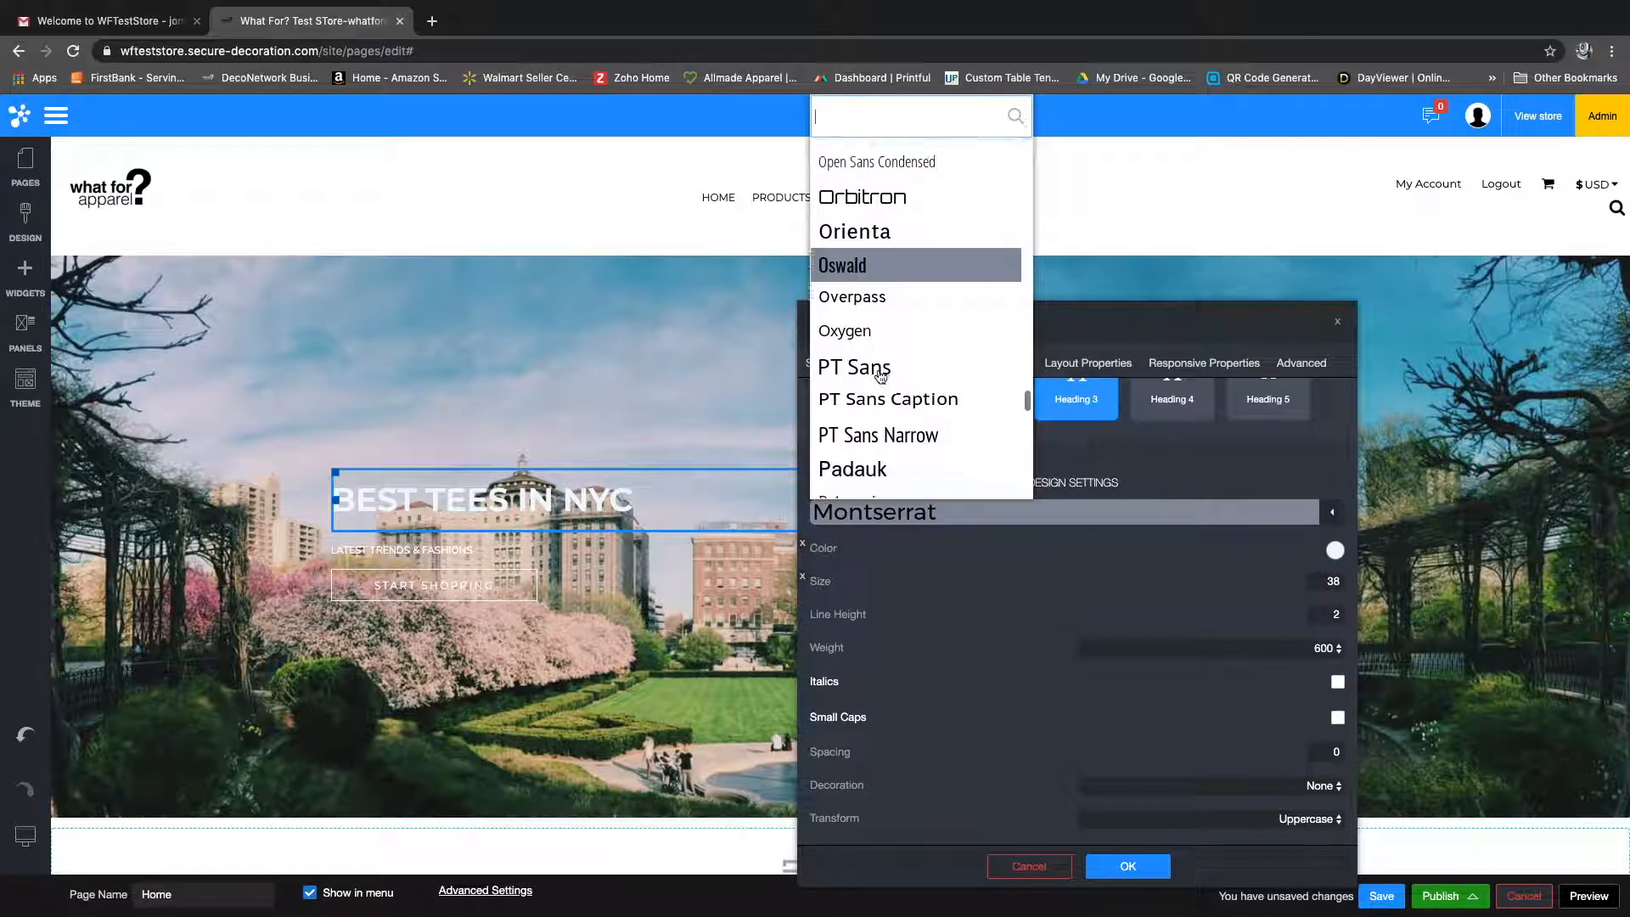
scroll(878, 372, "down", 3)
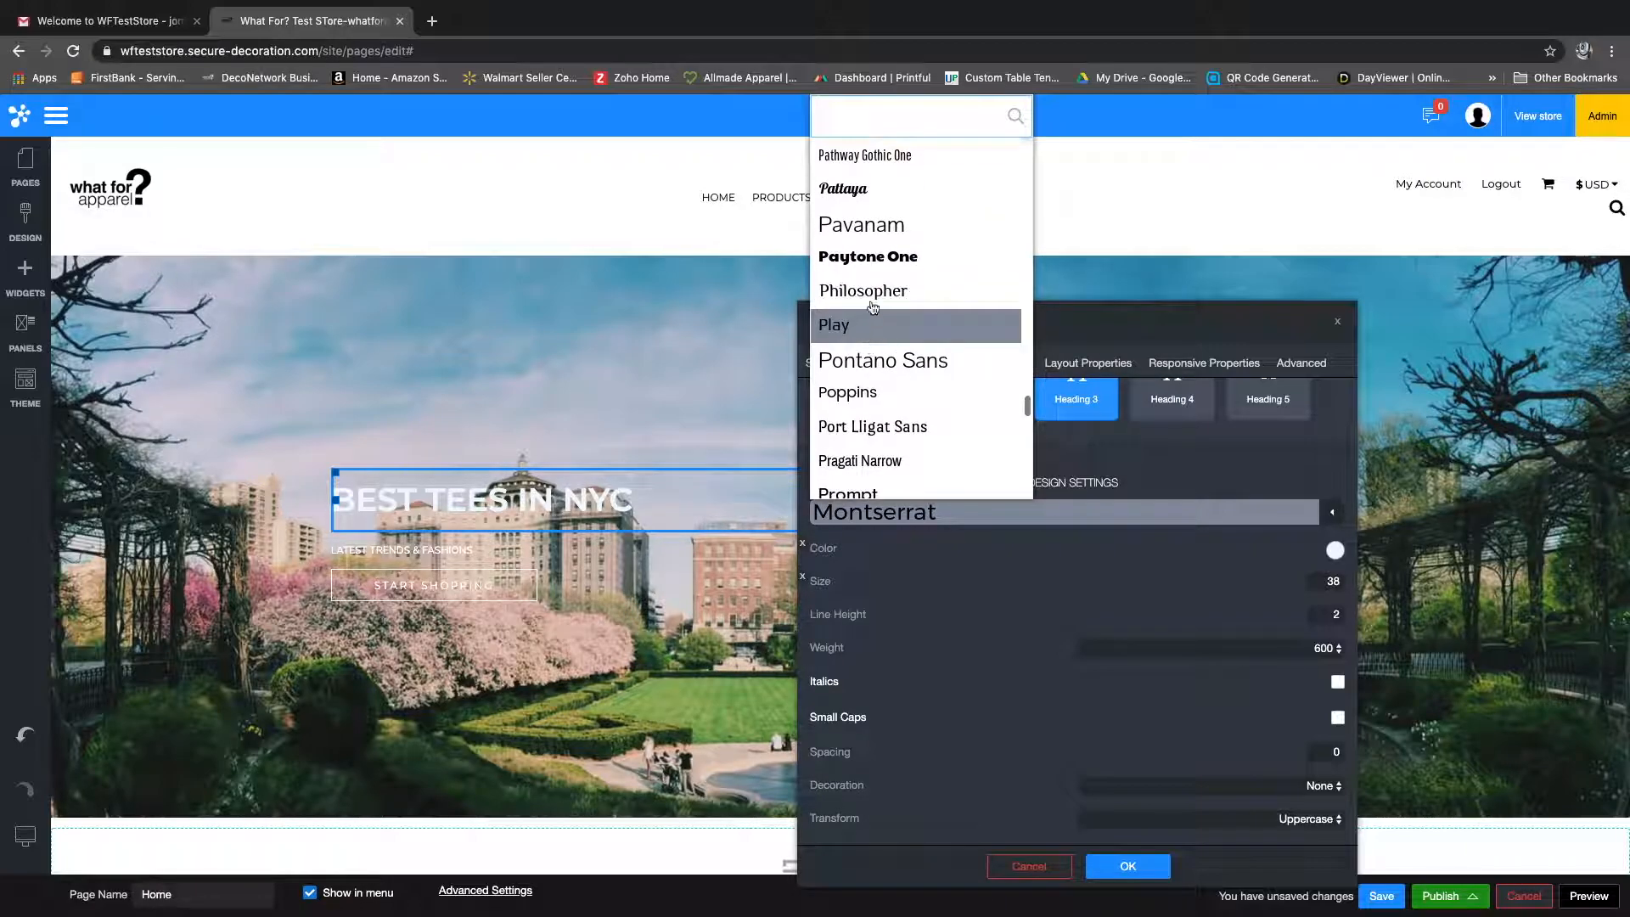
left_click(868, 228)
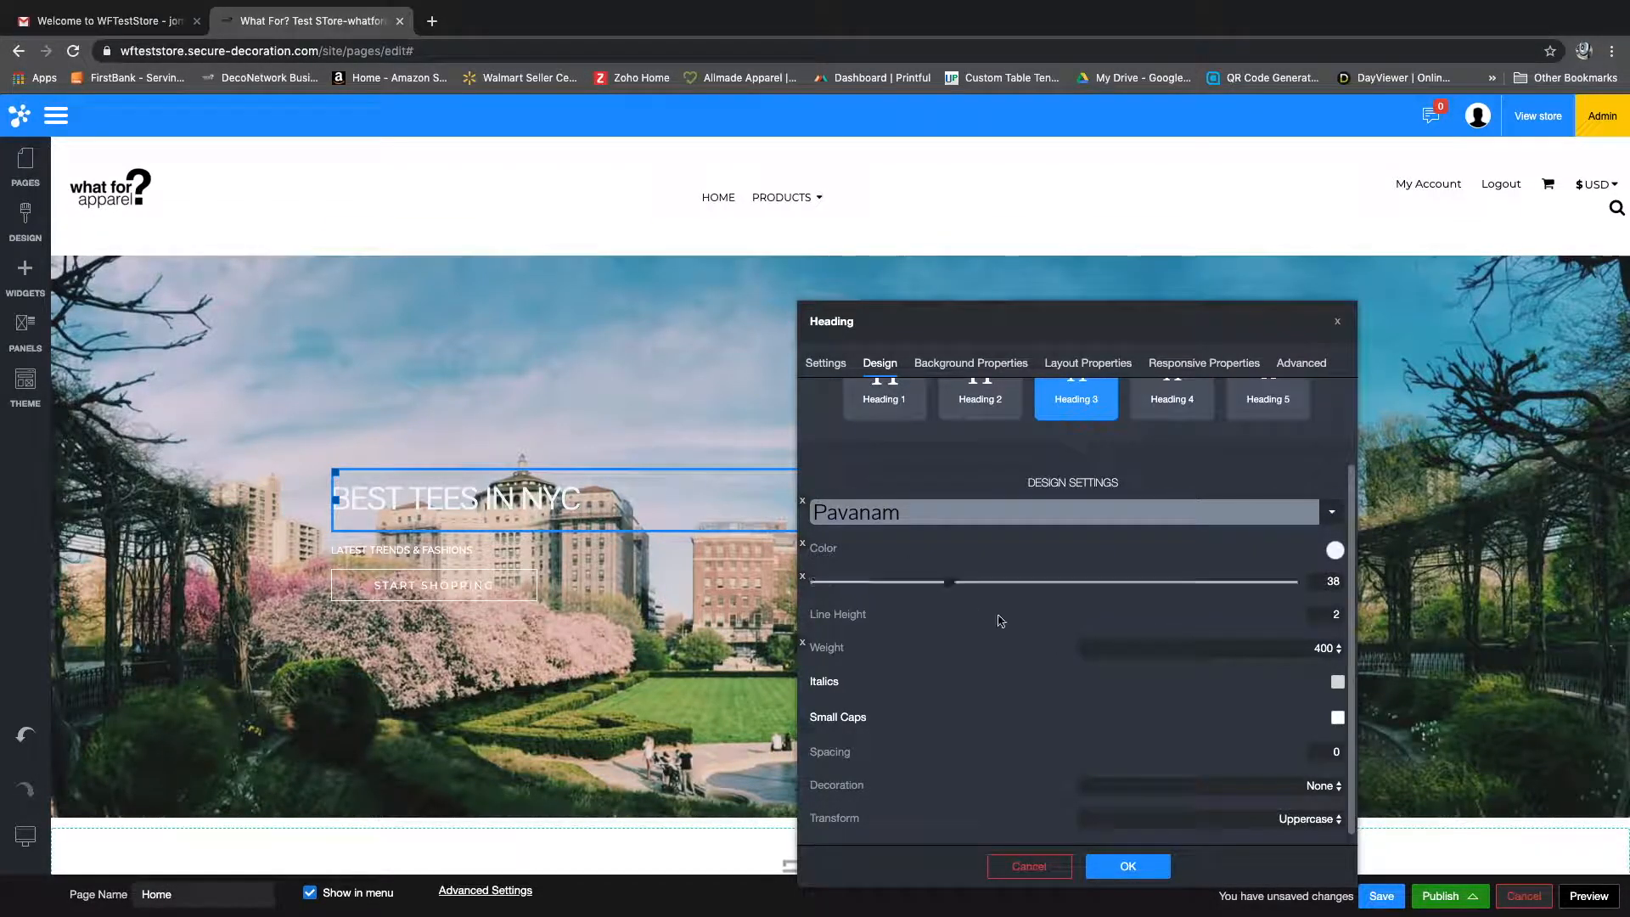
Step: Set the heading's text color to Red, trying black, gray and DarkRed as well
left_click(1335, 550)
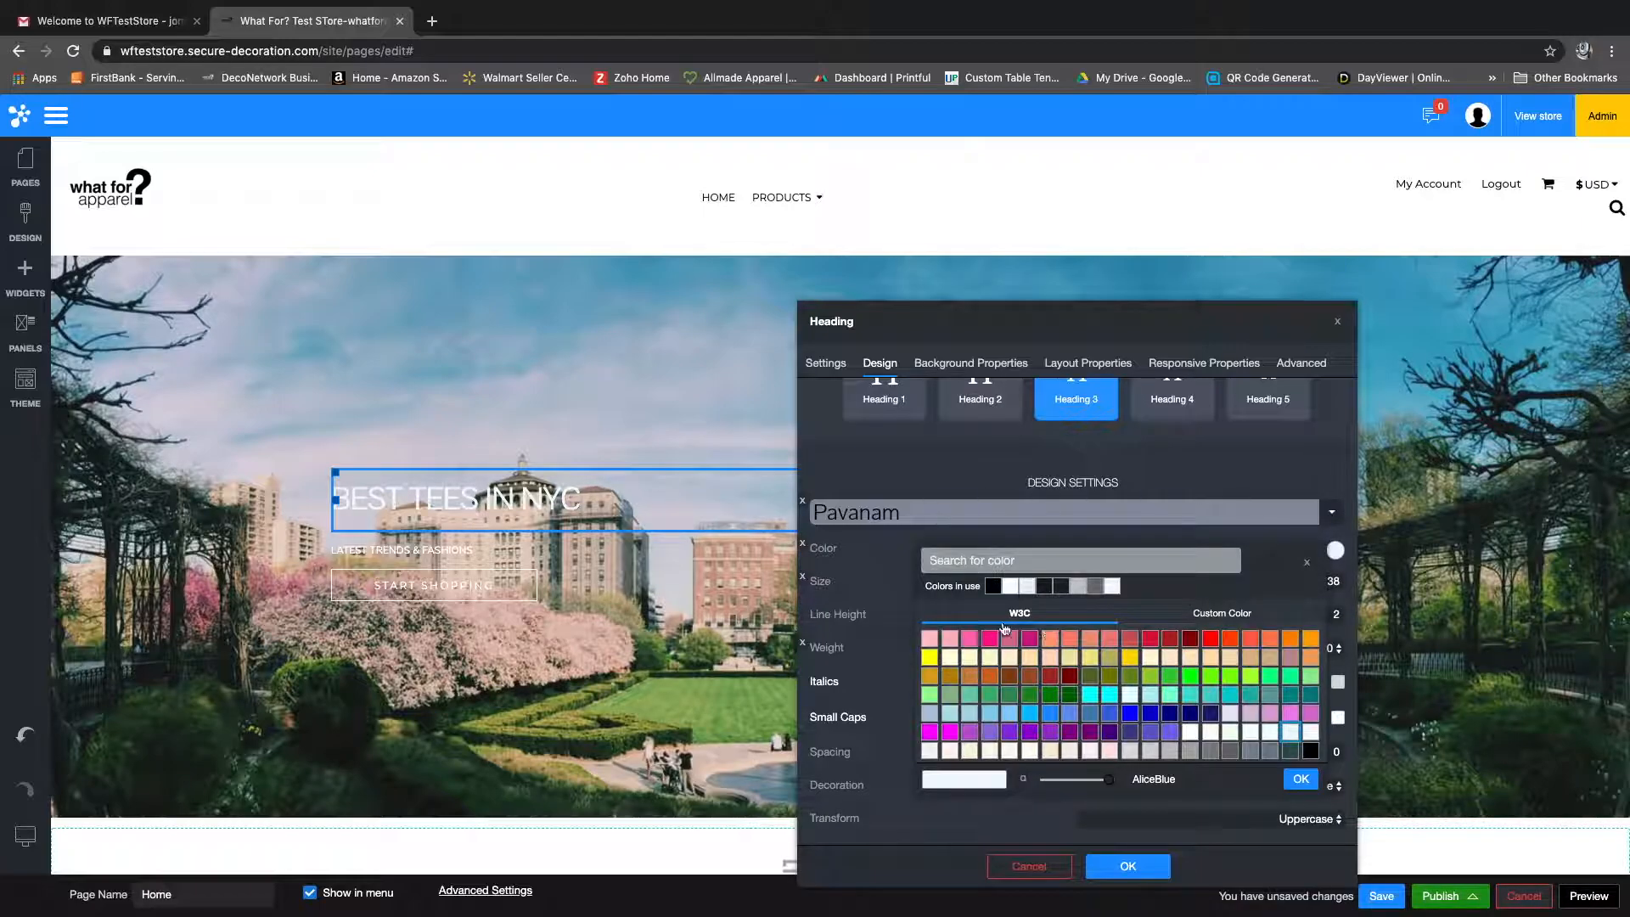
left_click(1005, 588)
left_click(993, 588)
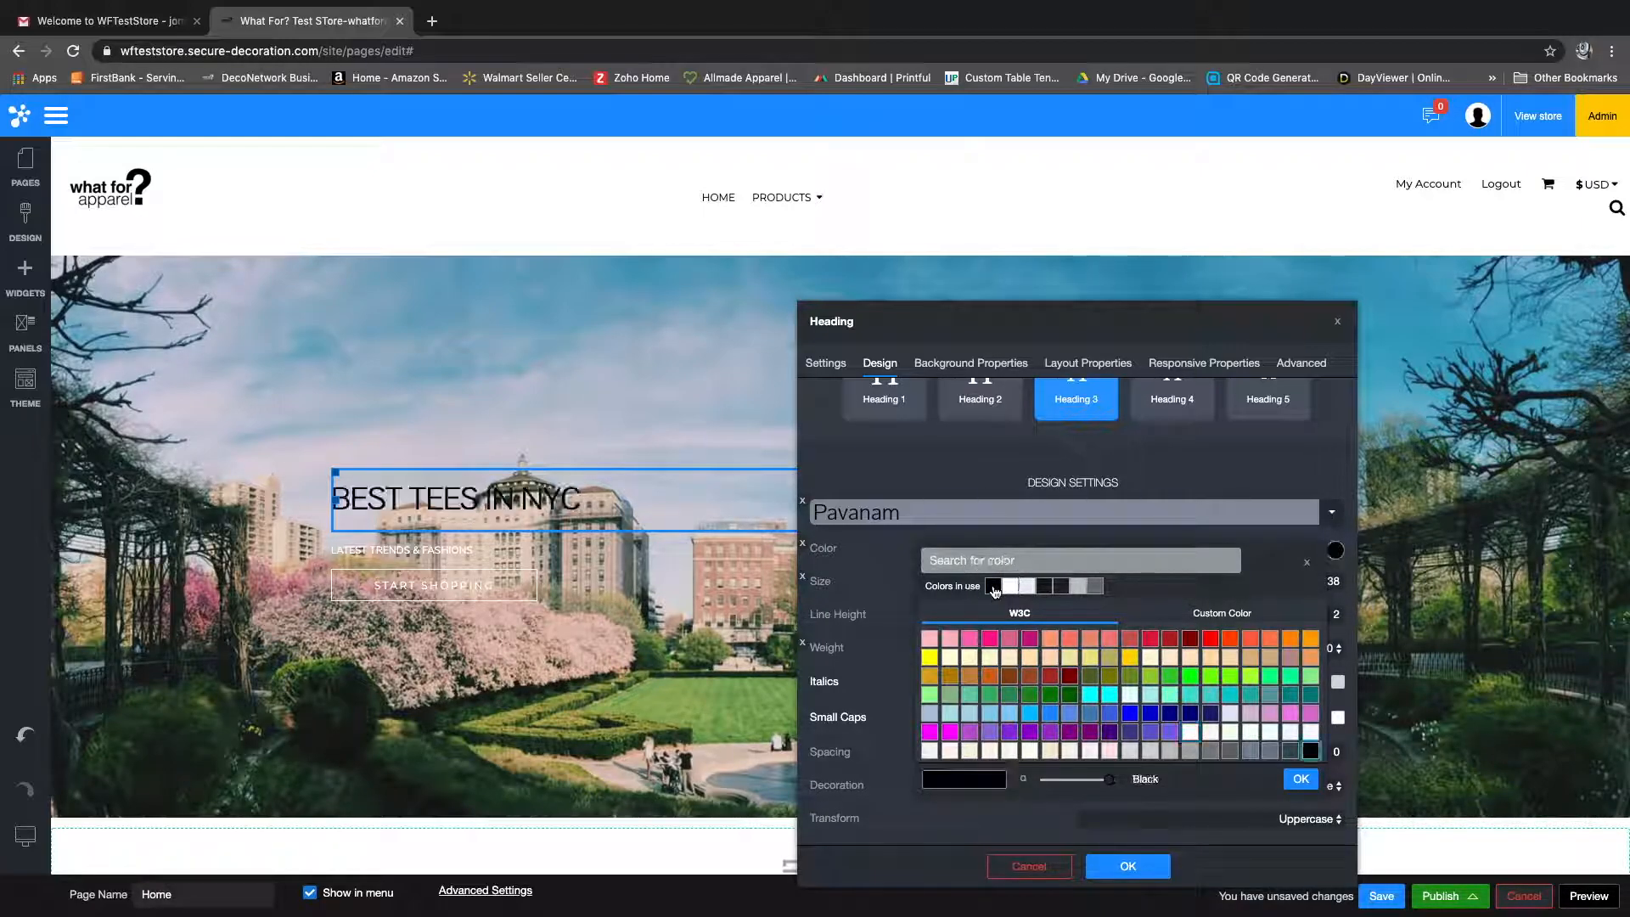
left_click(1009, 588)
left_click(1096, 588)
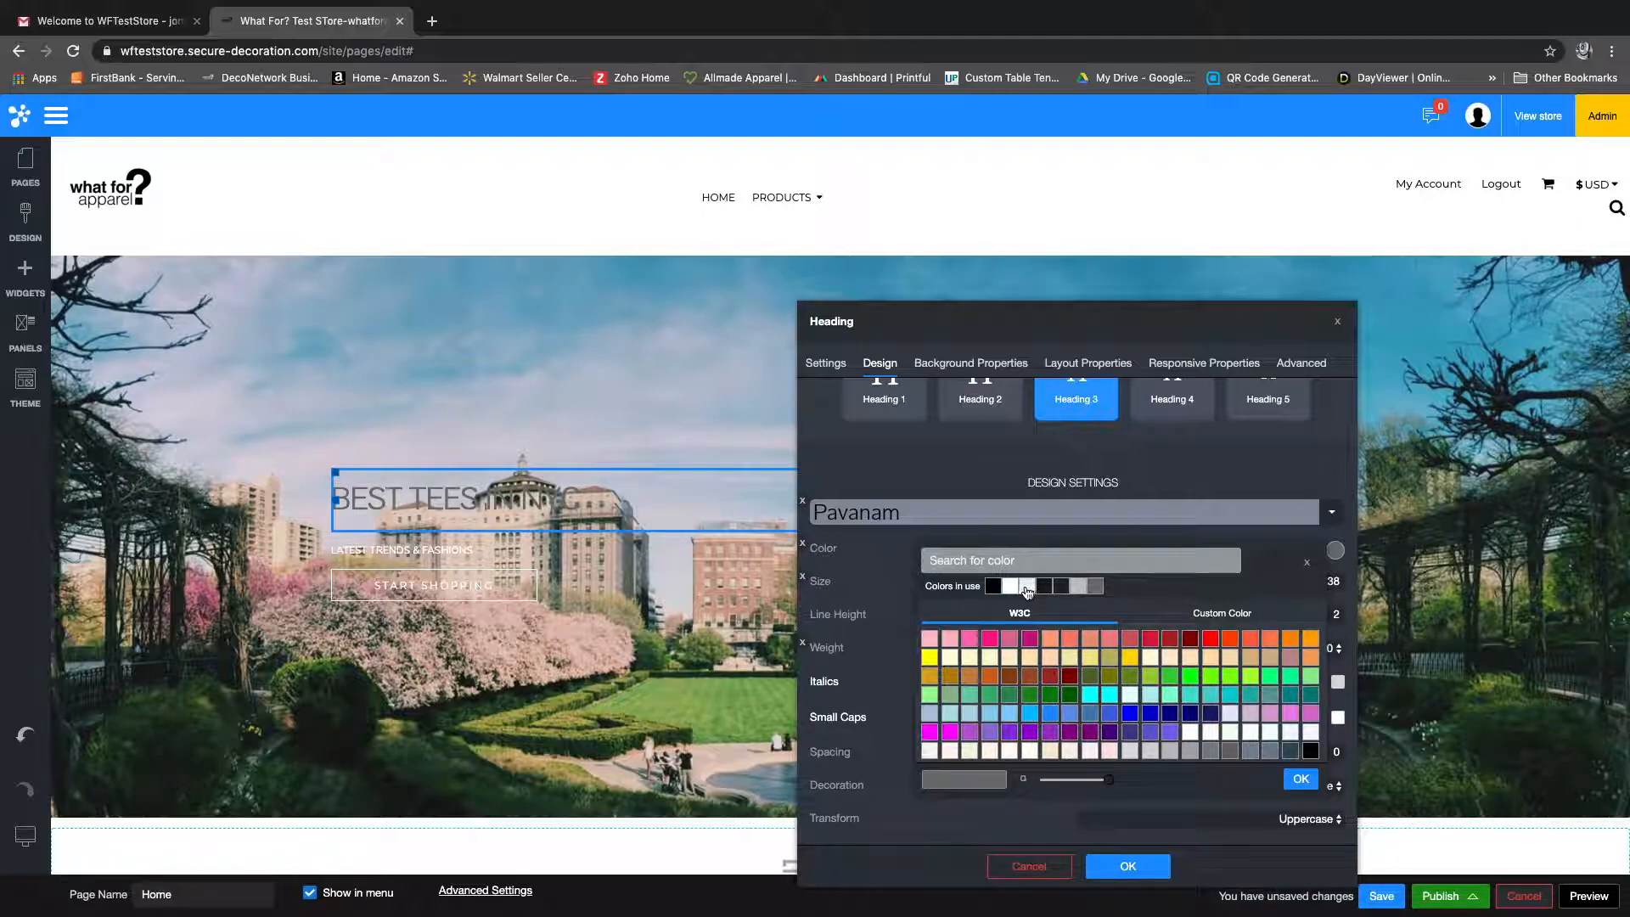
left_click(1189, 638)
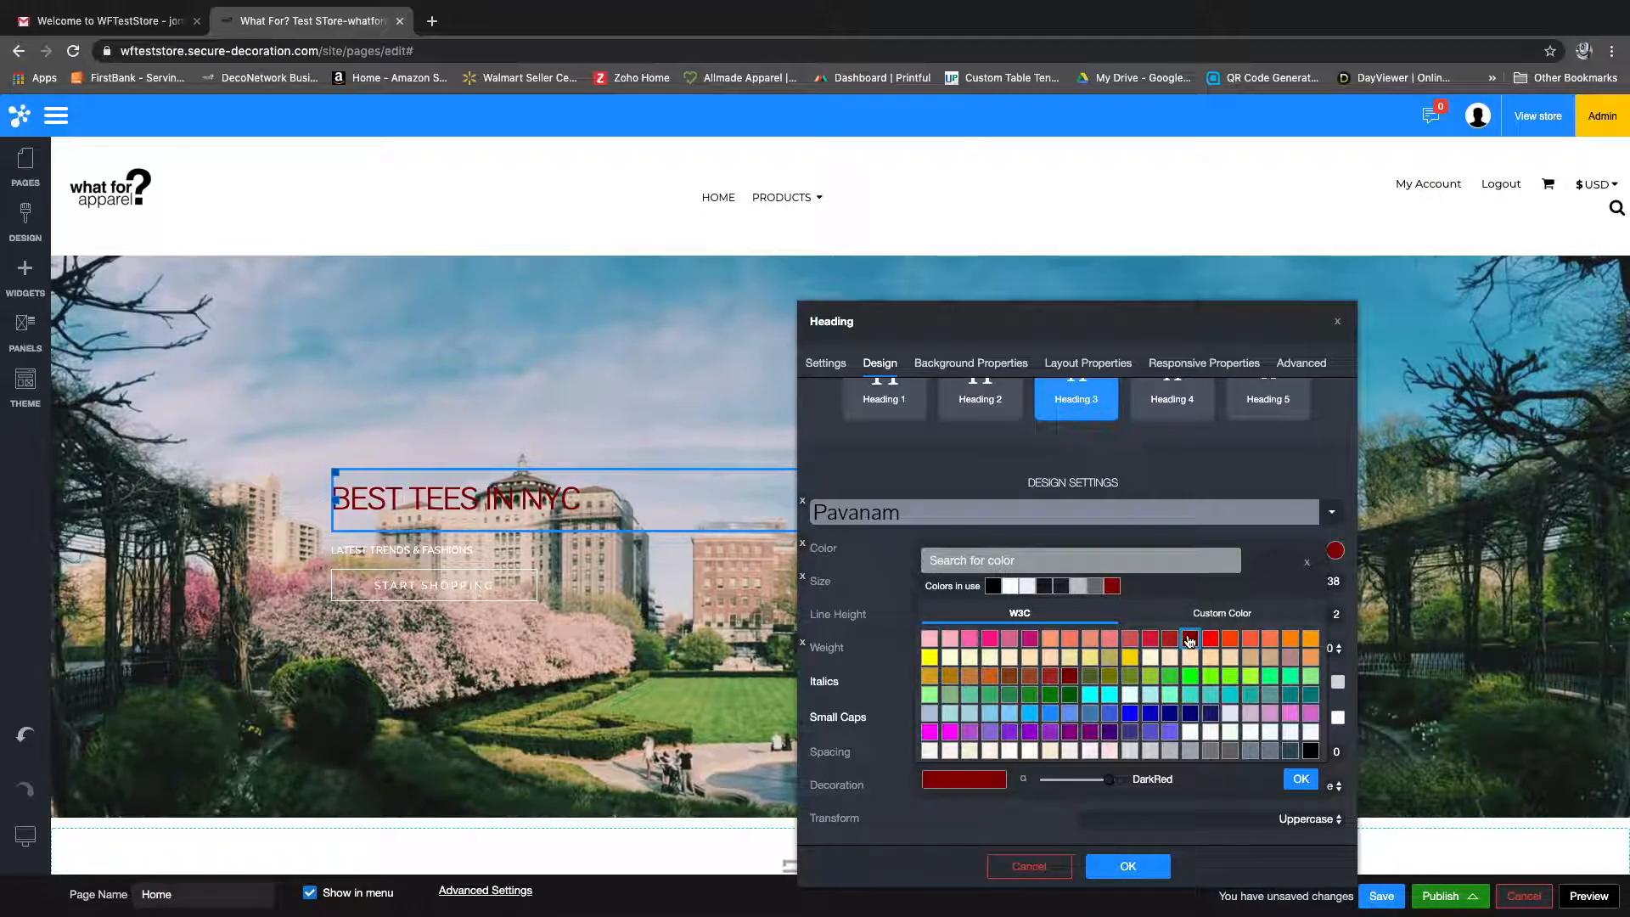
left_click(1210, 639)
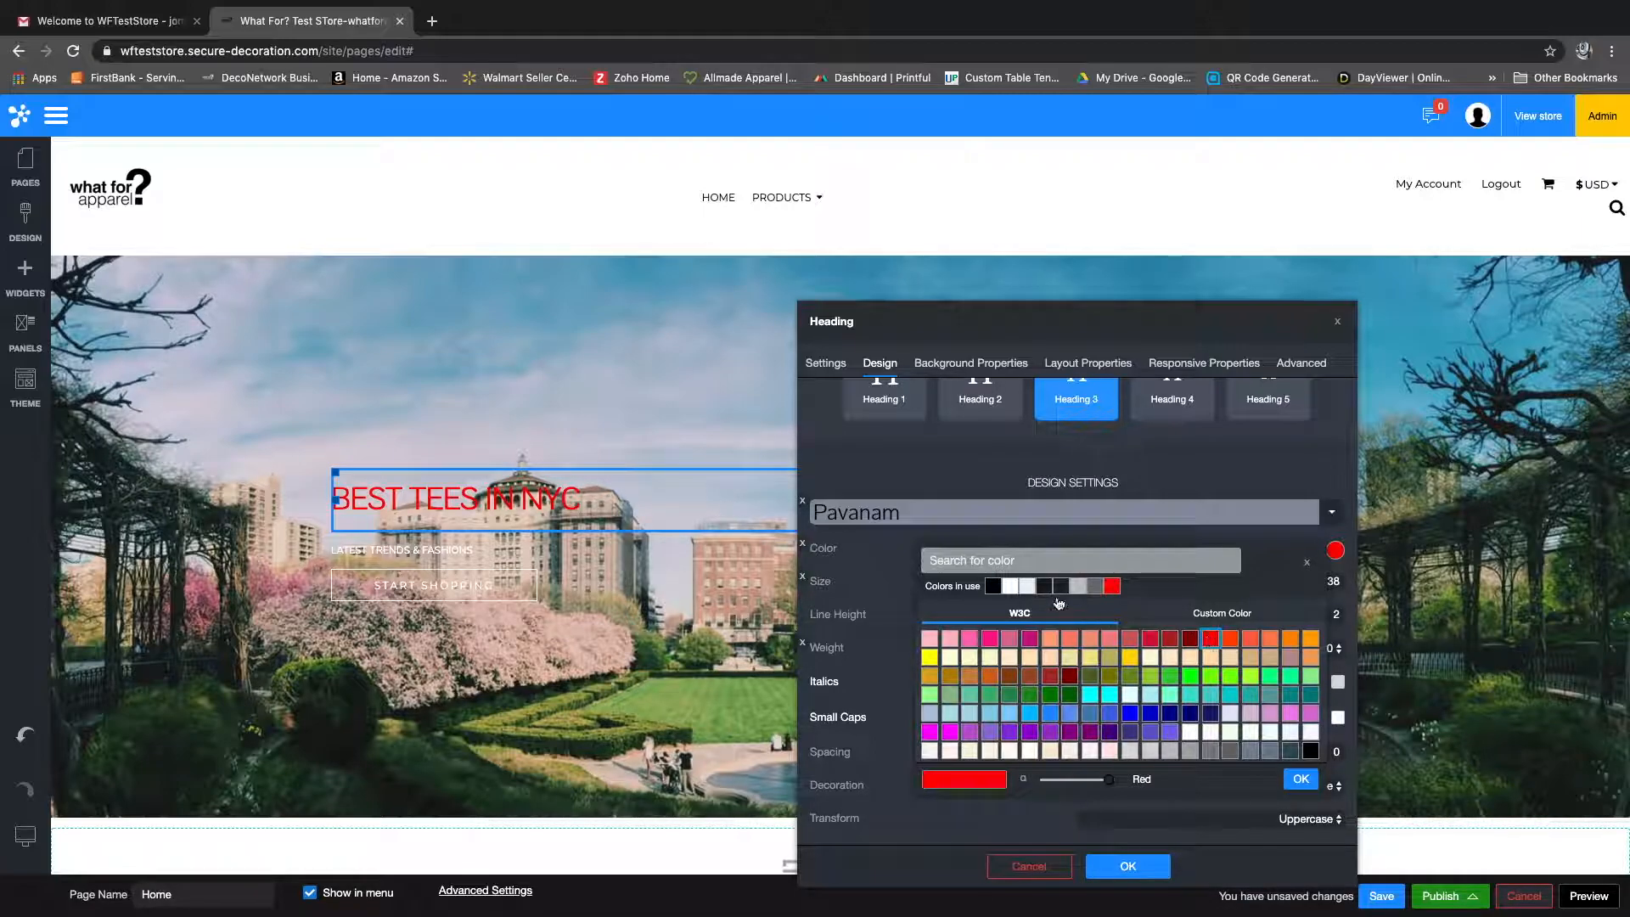
left_click(891, 559)
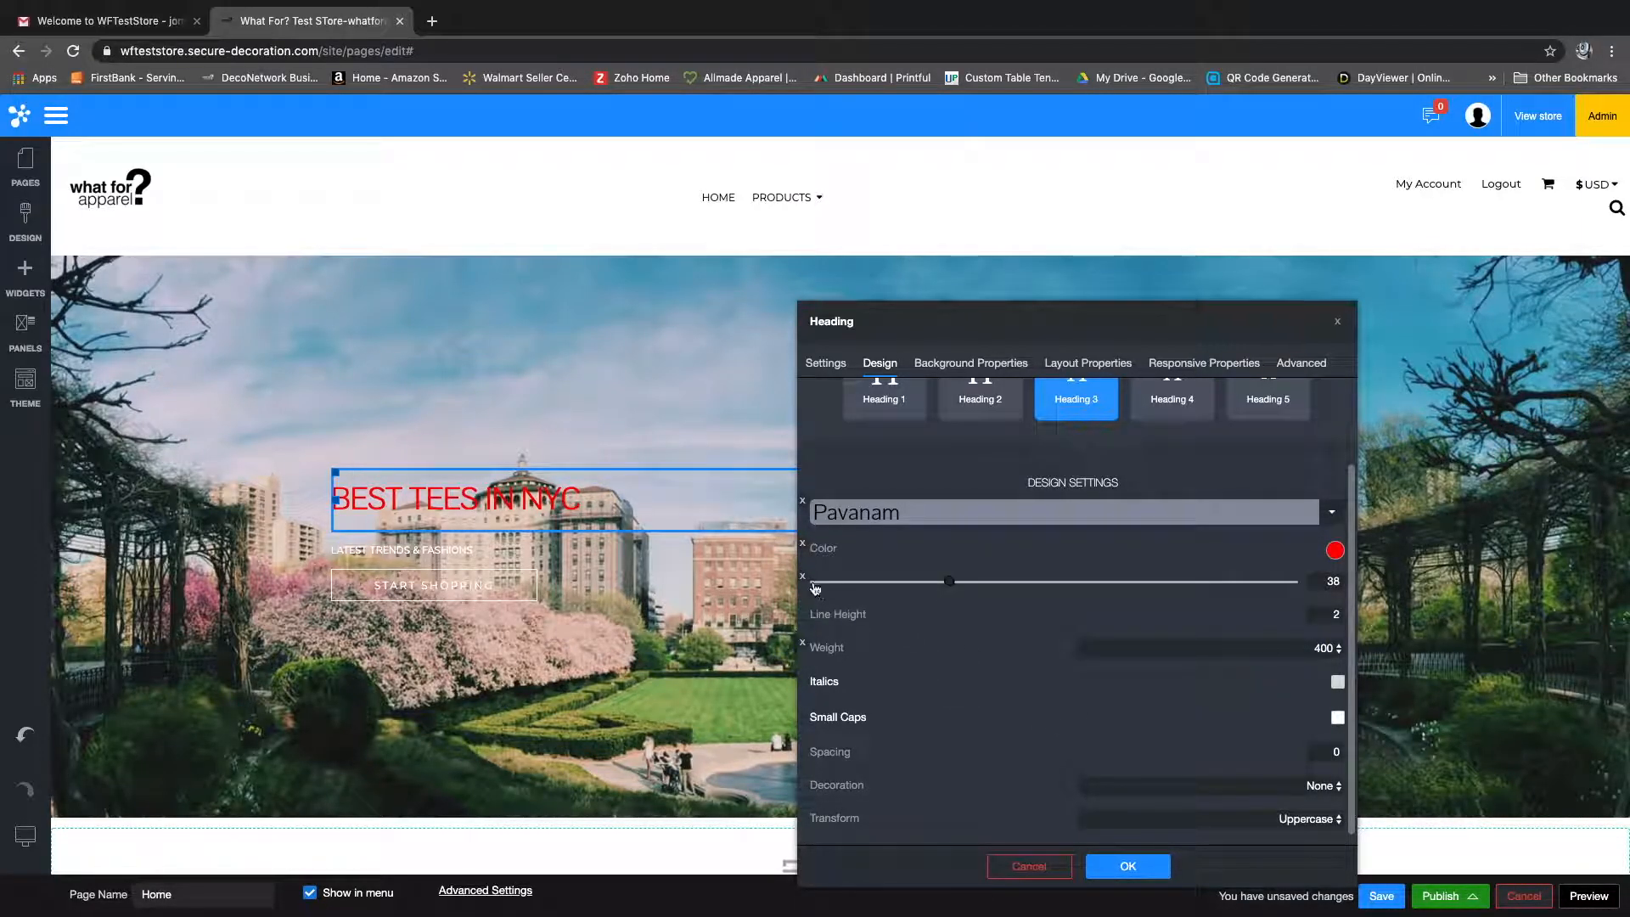
Step: Reduce the banner heading's font size to 19
mouse_move(949, 587)
left_click_drag(950, 588, 857, 603)
mouse_move(847, 618)
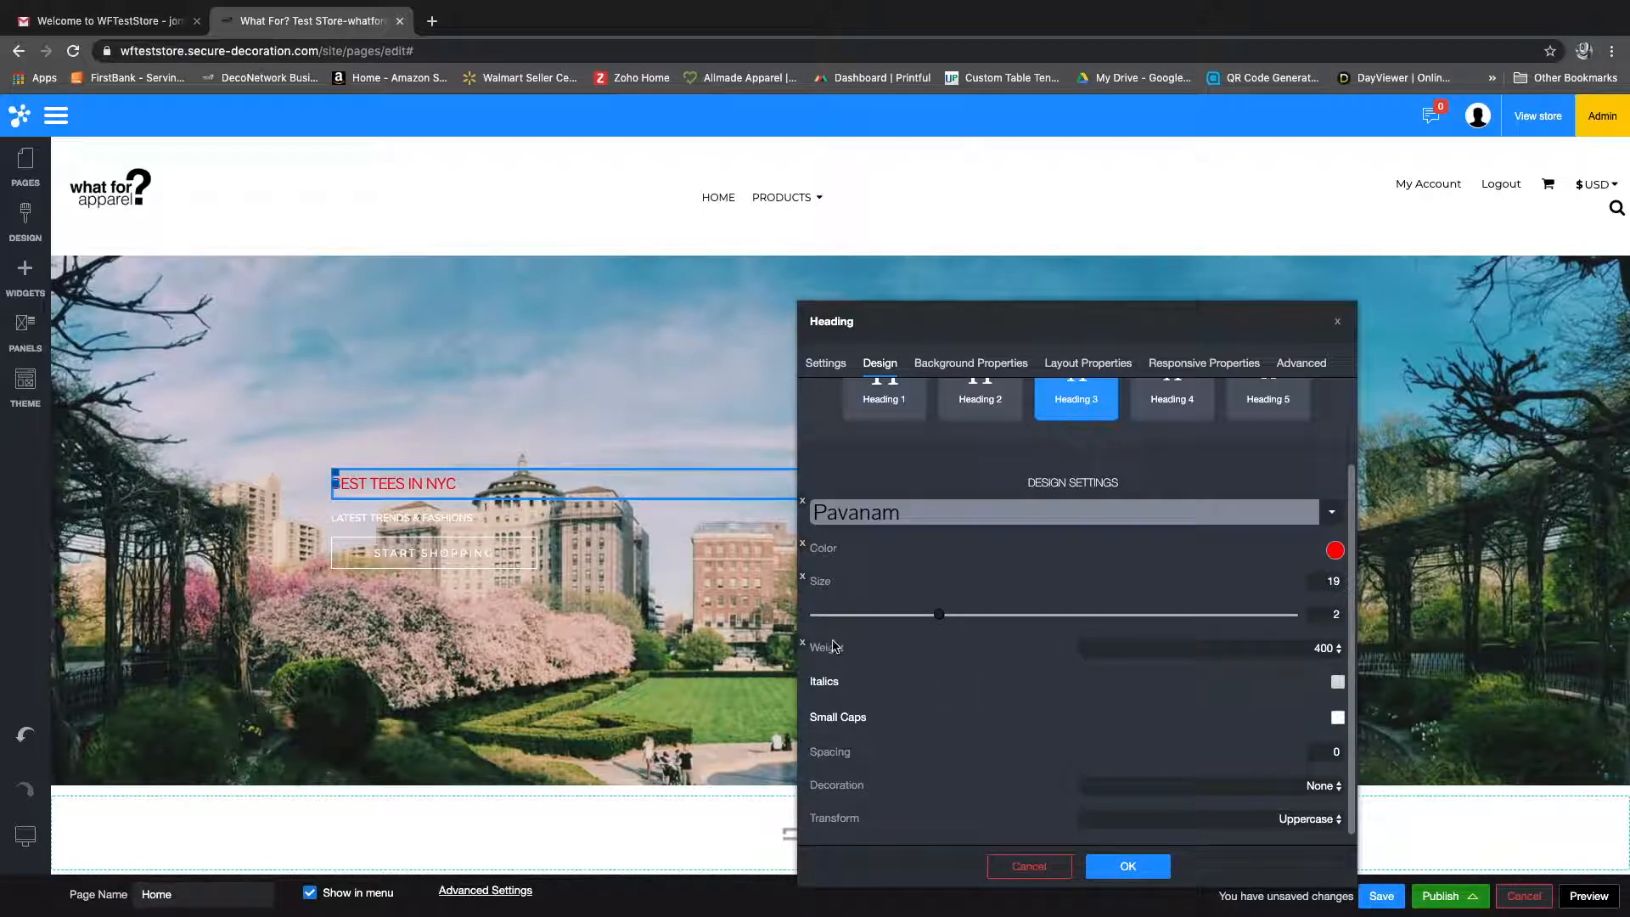
Step: Check the weight options offered for the heading's font
left_click(1339, 648)
left_click(1340, 649)
left_click(1339, 649)
left_click(1273, 650)
left_click(1167, 651)
left_click(1170, 651)
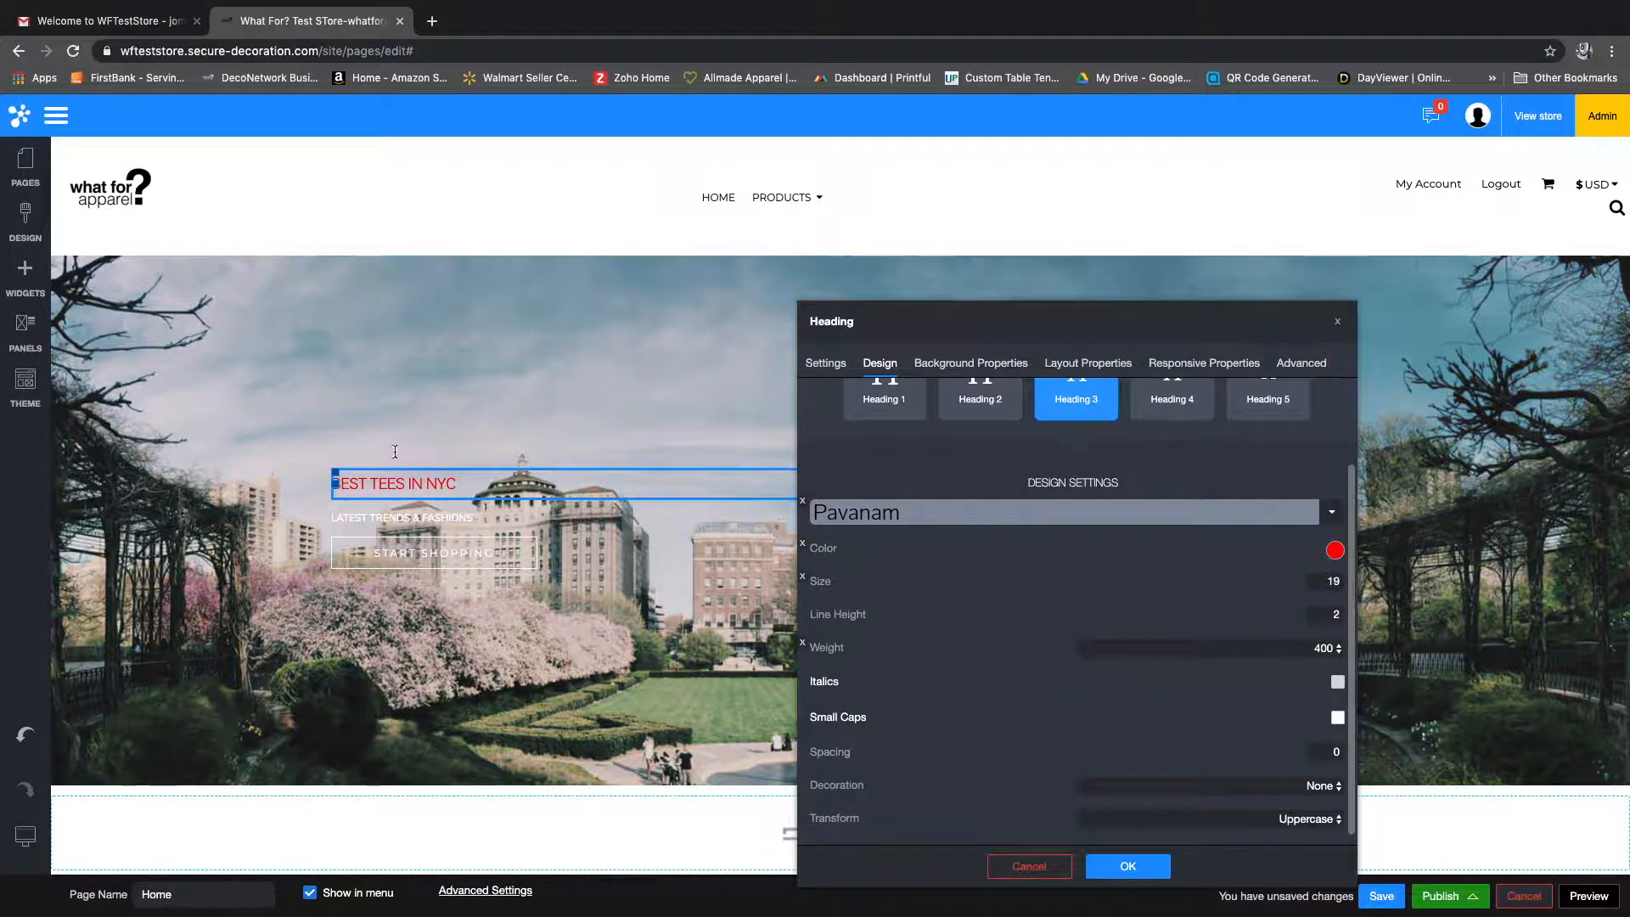
Step: Set the banner heading's letter spacing to -0.01
mouse_move(920, 622)
mouse_move(1258, 756)
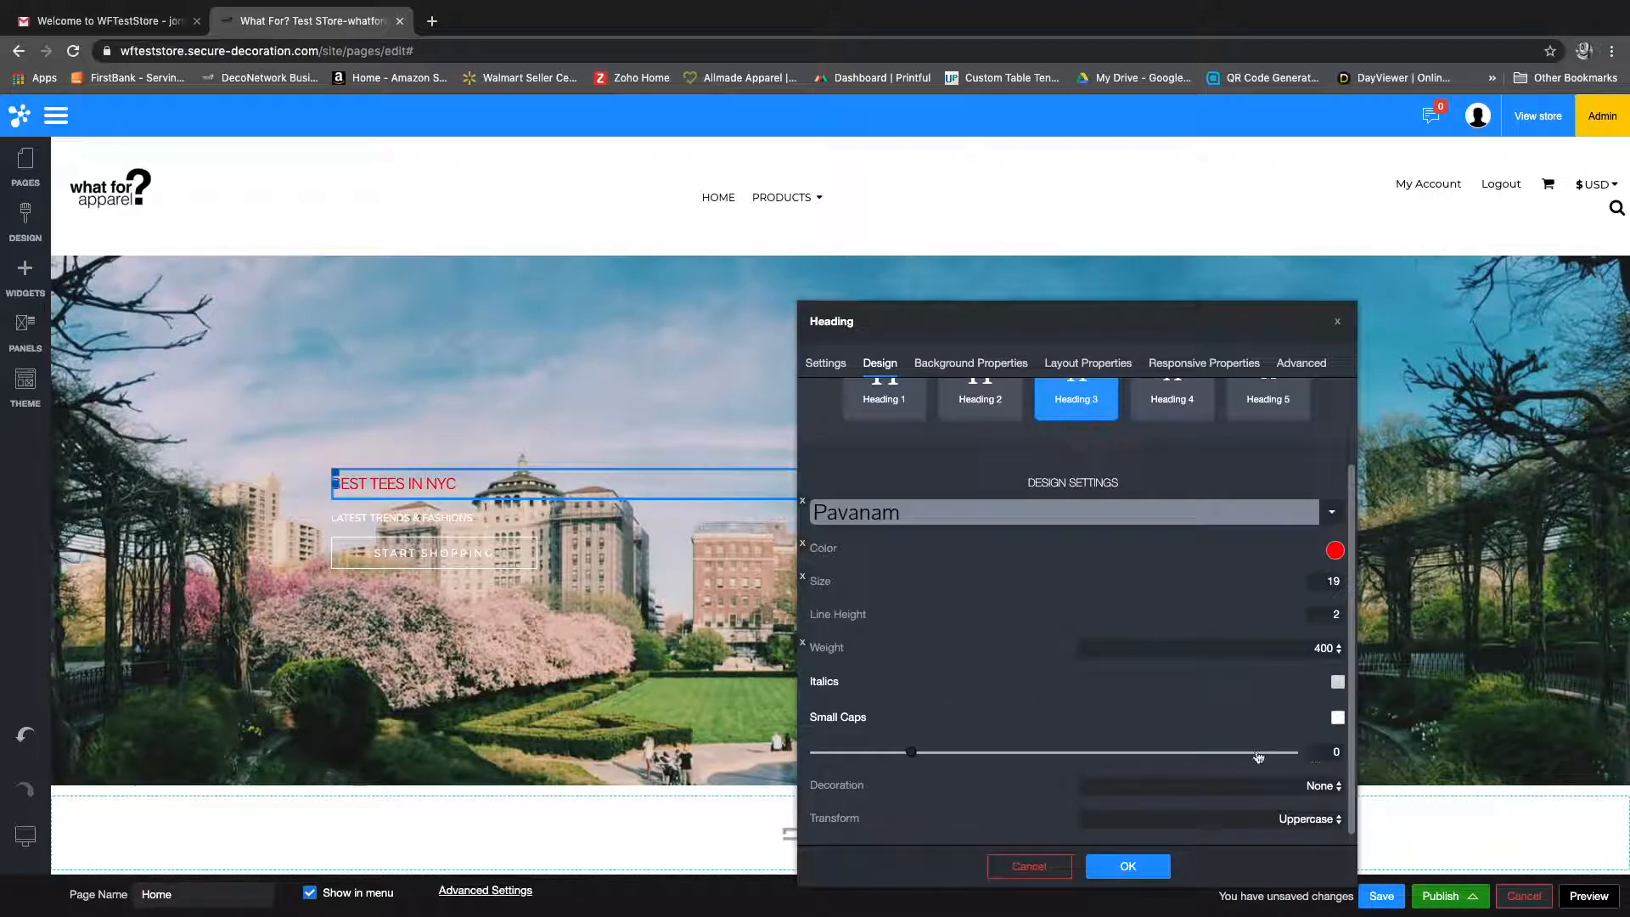
mouse_move(911, 753)
left_mouse_down()
mouse_move(1112, 753)
mouse_move(904, 756)
left_mouse_up()
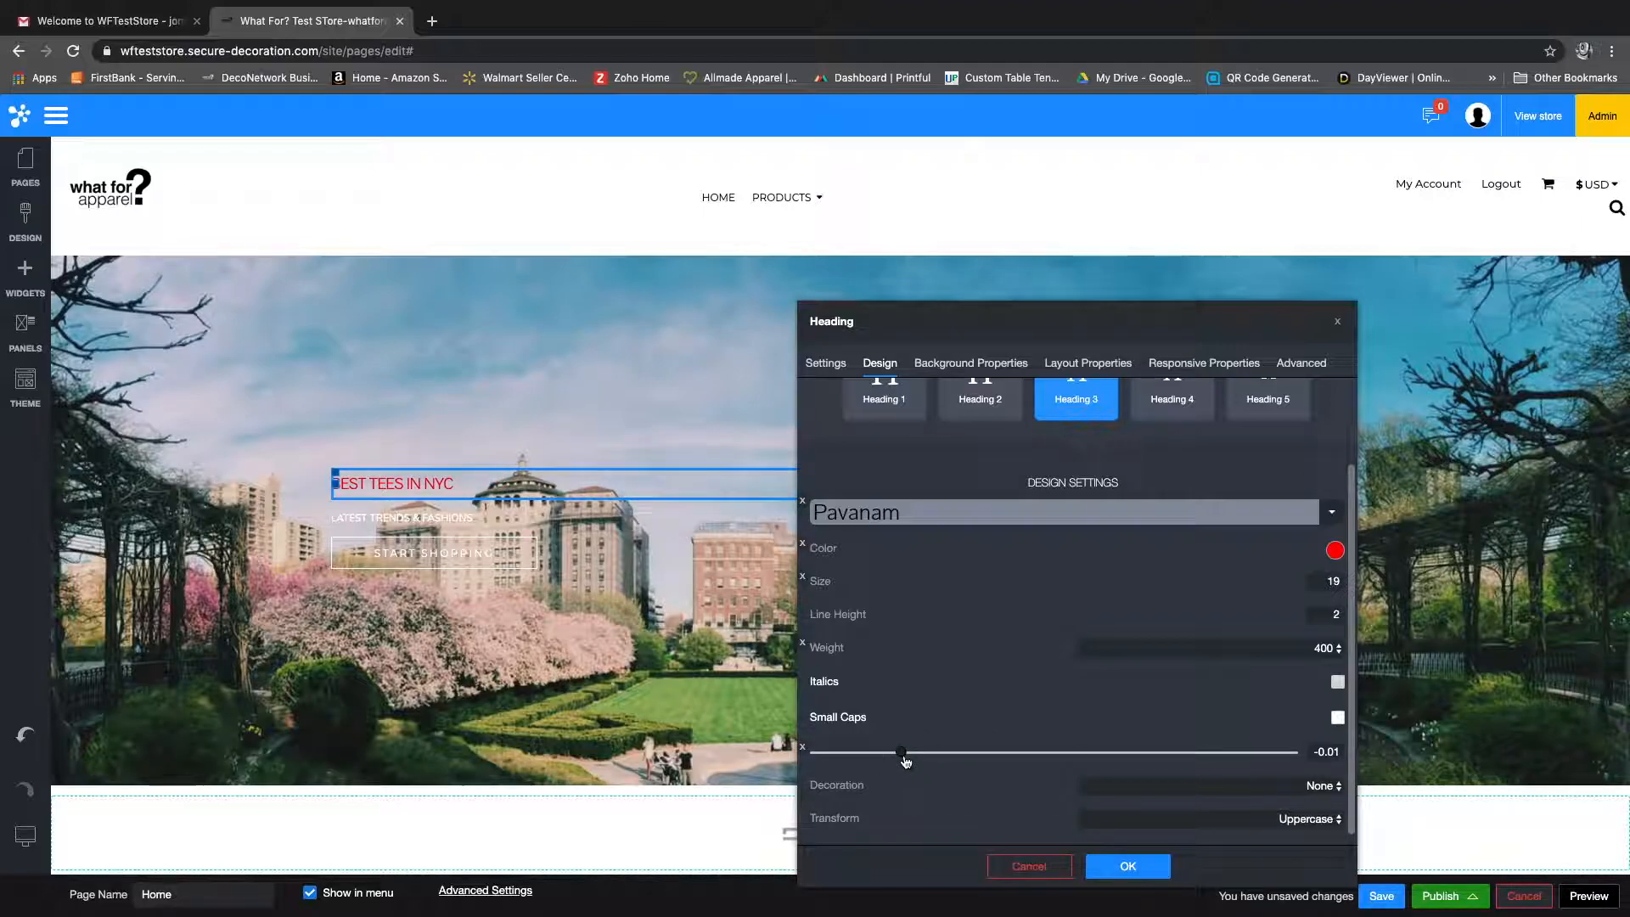
Step: Try the Overline and Underline decorations on the heading and return its decoration to None
left_click(1164, 782)
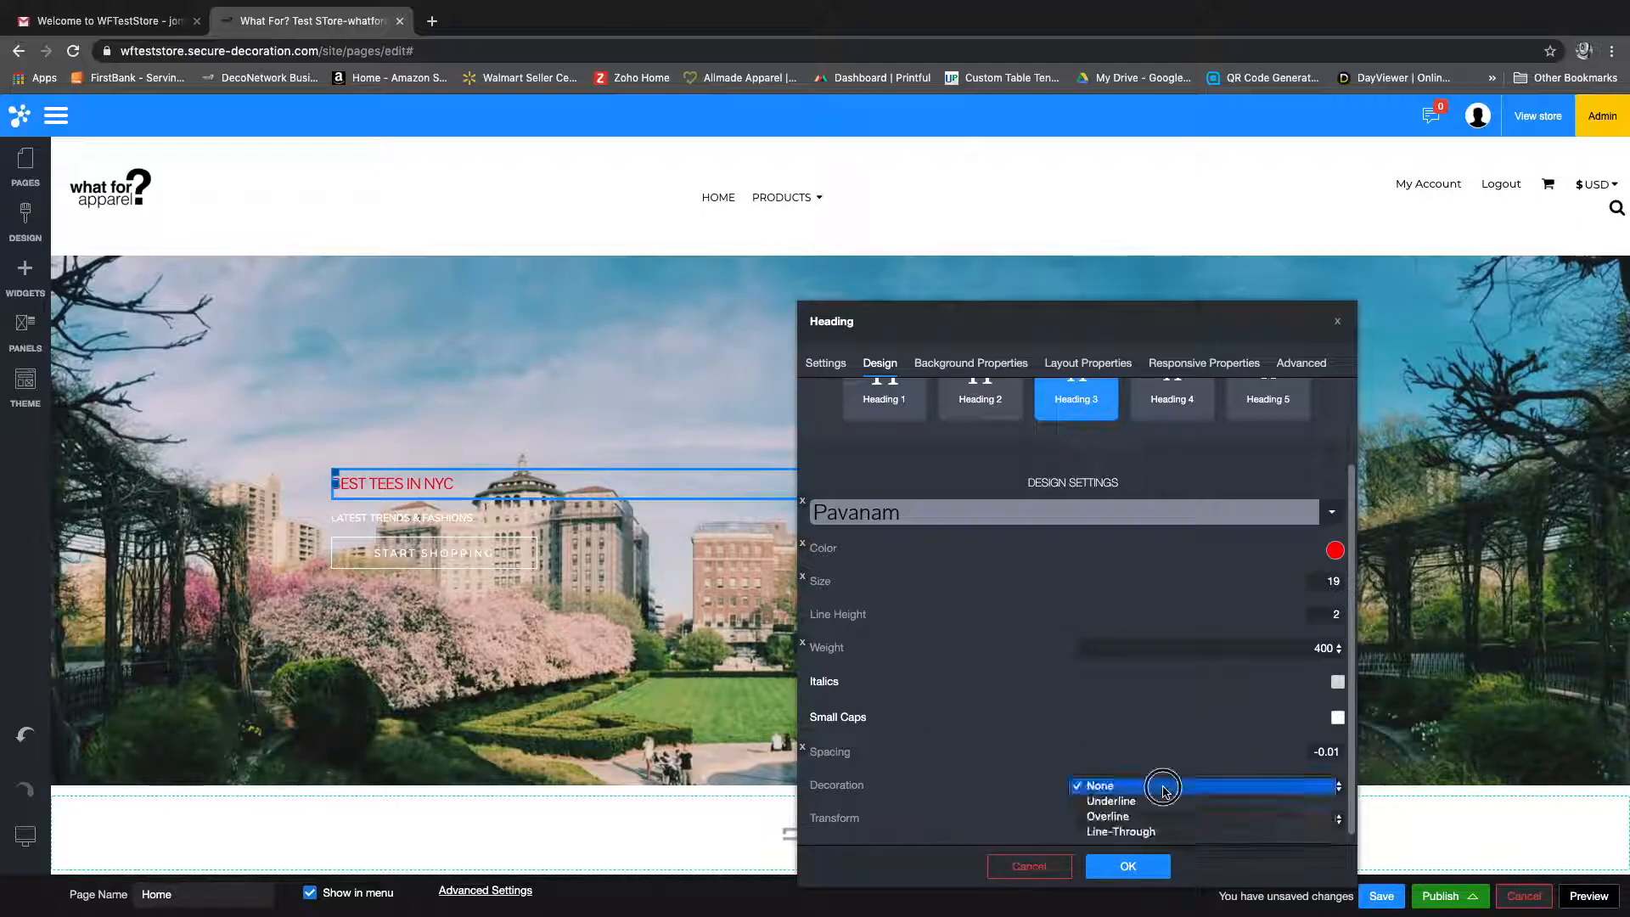
left_click(1131, 818)
left_click(1212, 793)
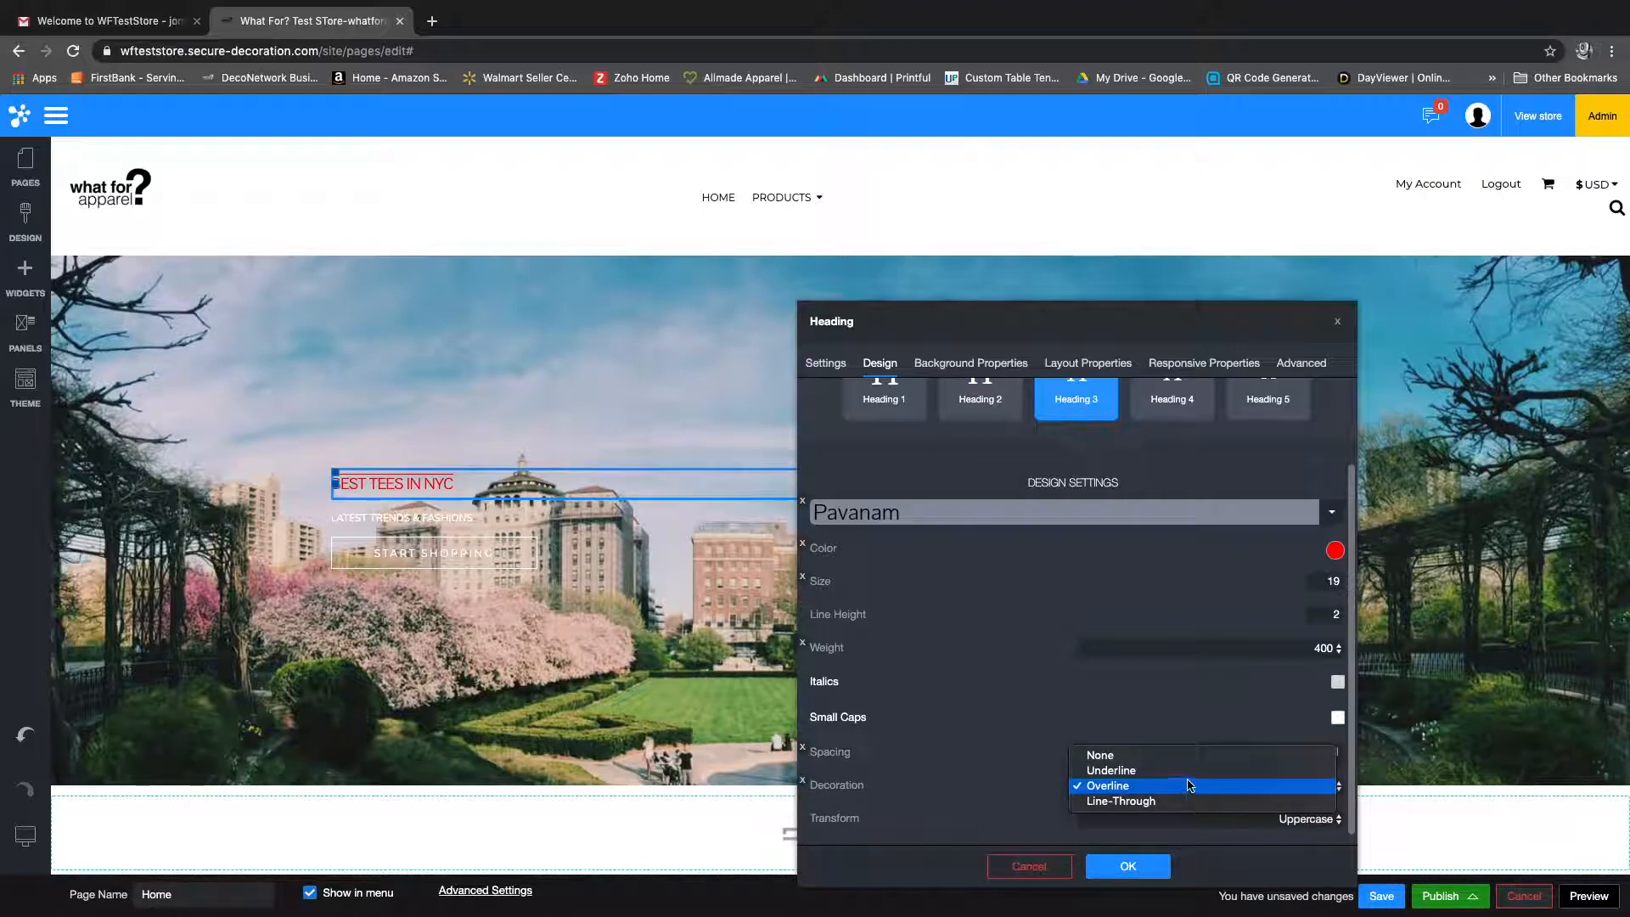
left_click(1183, 771)
left_click(1182, 785)
left_click(1104, 770)
Step: Try the Lowercase and Capitalize text transforms on the banner heading
left_click(1108, 820)
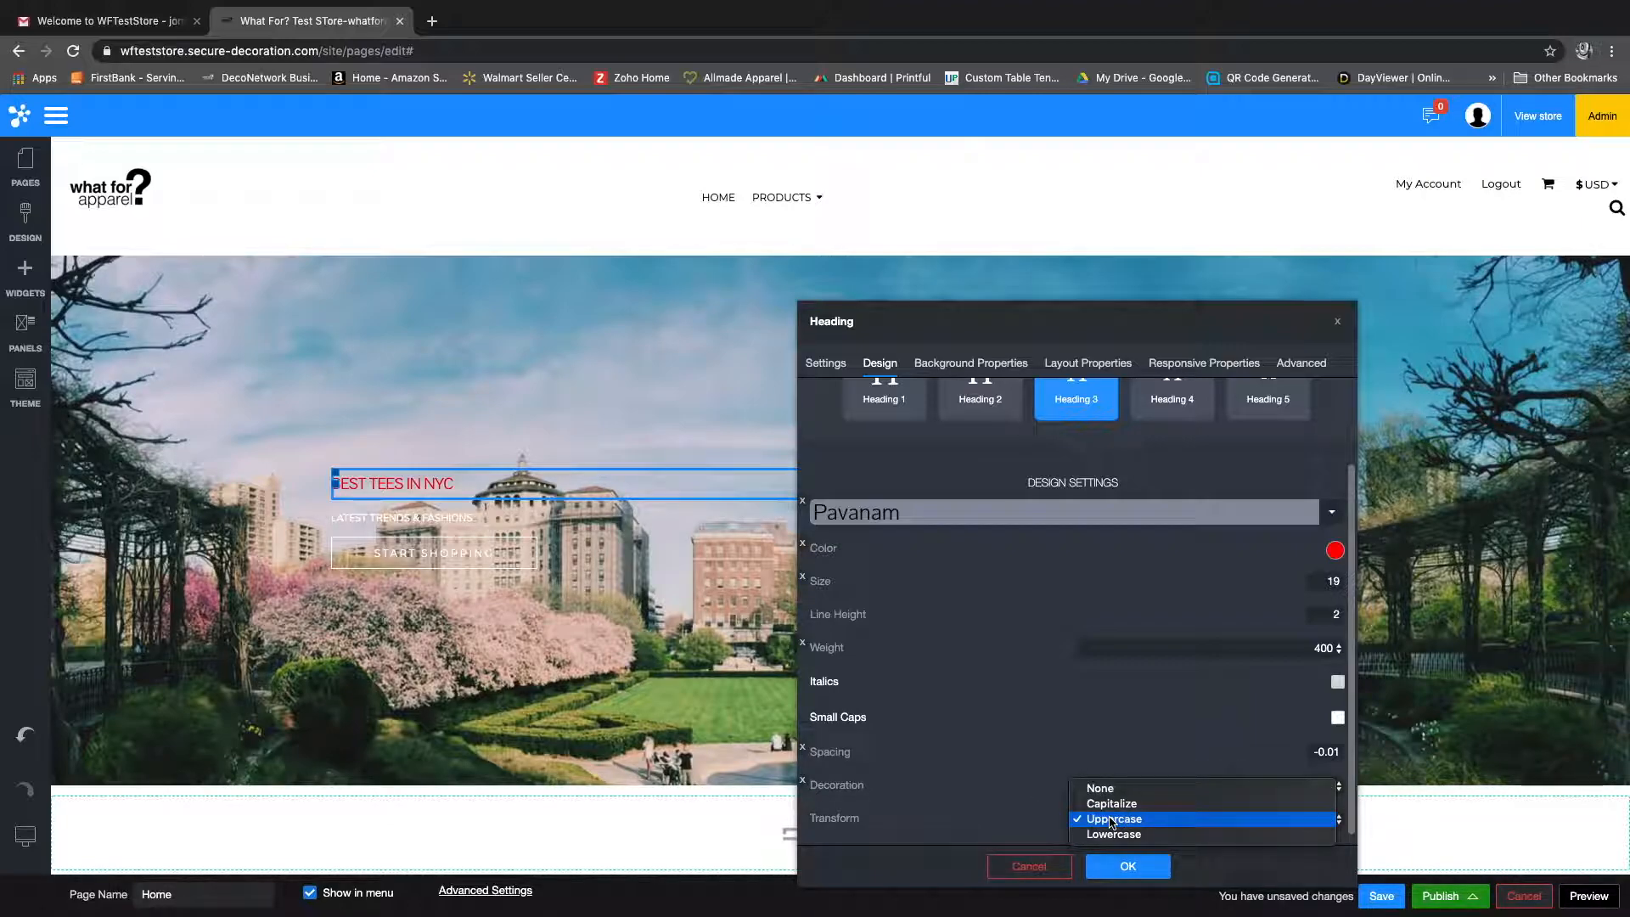
left_click(1113, 834)
left_click(1115, 828)
left_click(1113, 789)
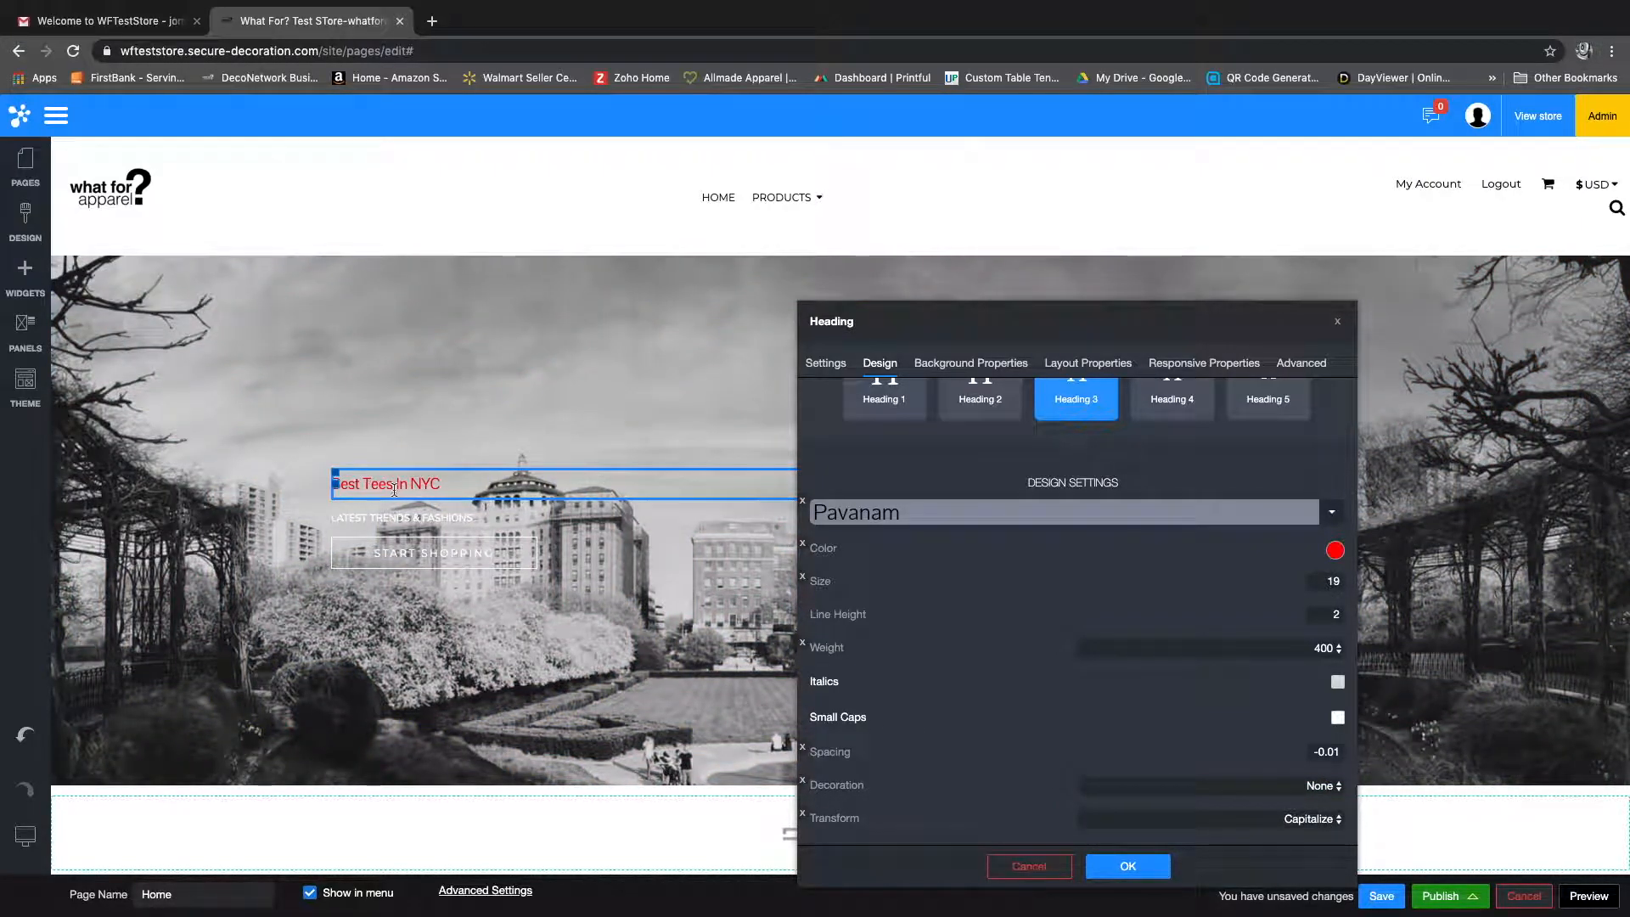
Step: Try the Underline decoration on the heading again, reset it to None, and return the text transform to Uppercase
left_click(1115, 788)
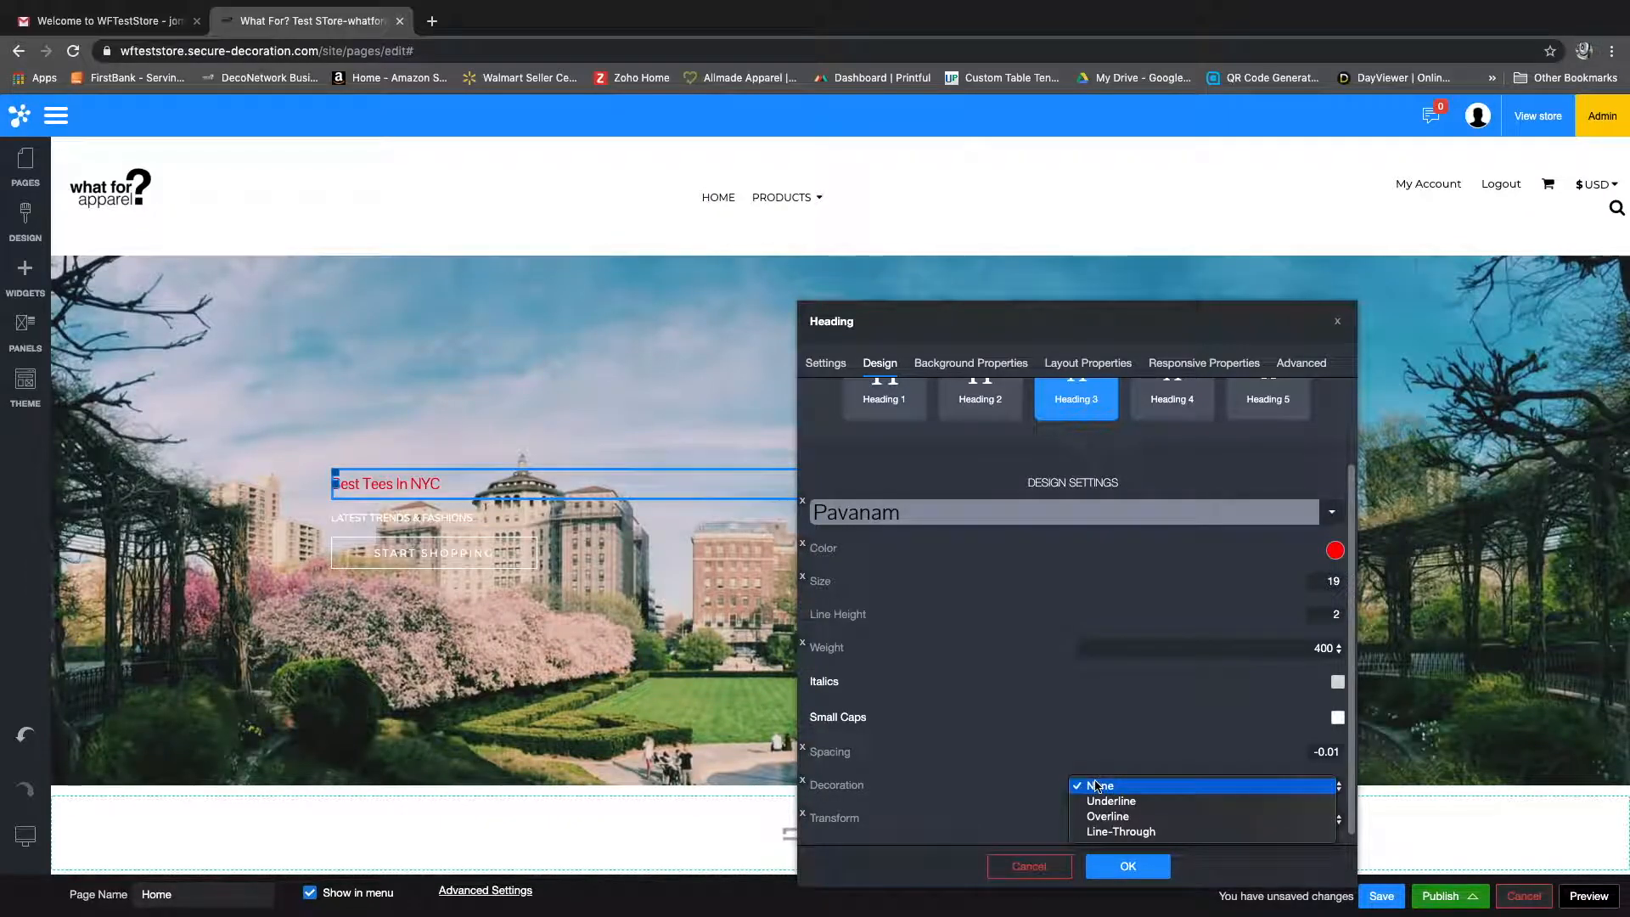
left_click(1110, 800)
left_click(1115, 782)
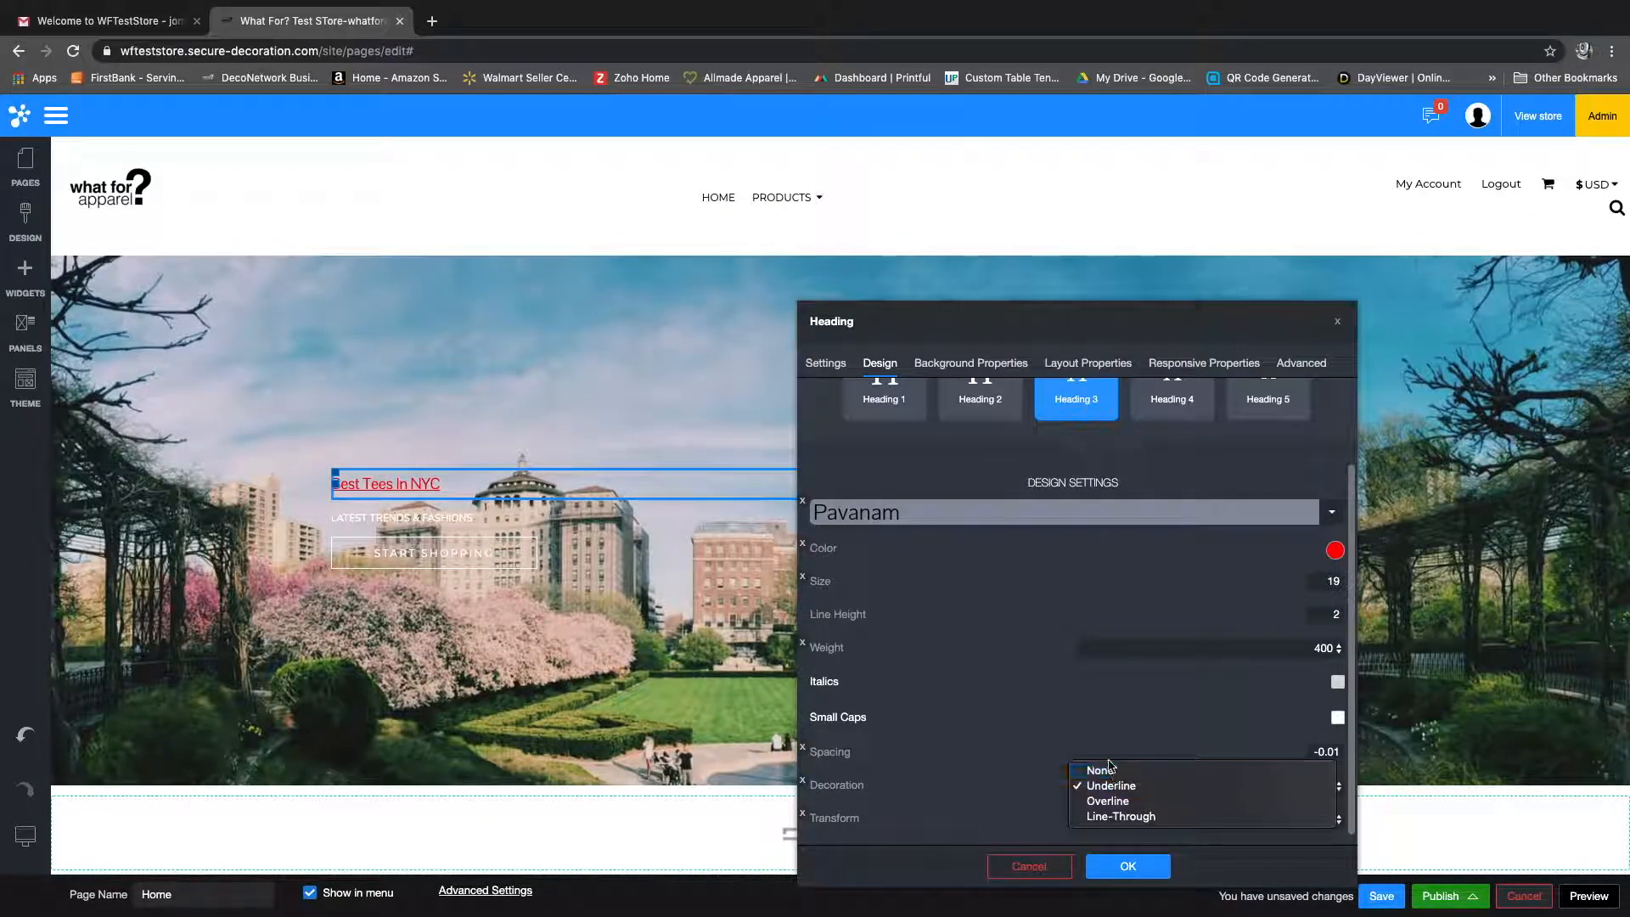
left_click(1104, 770)
left_click(1119, 819)
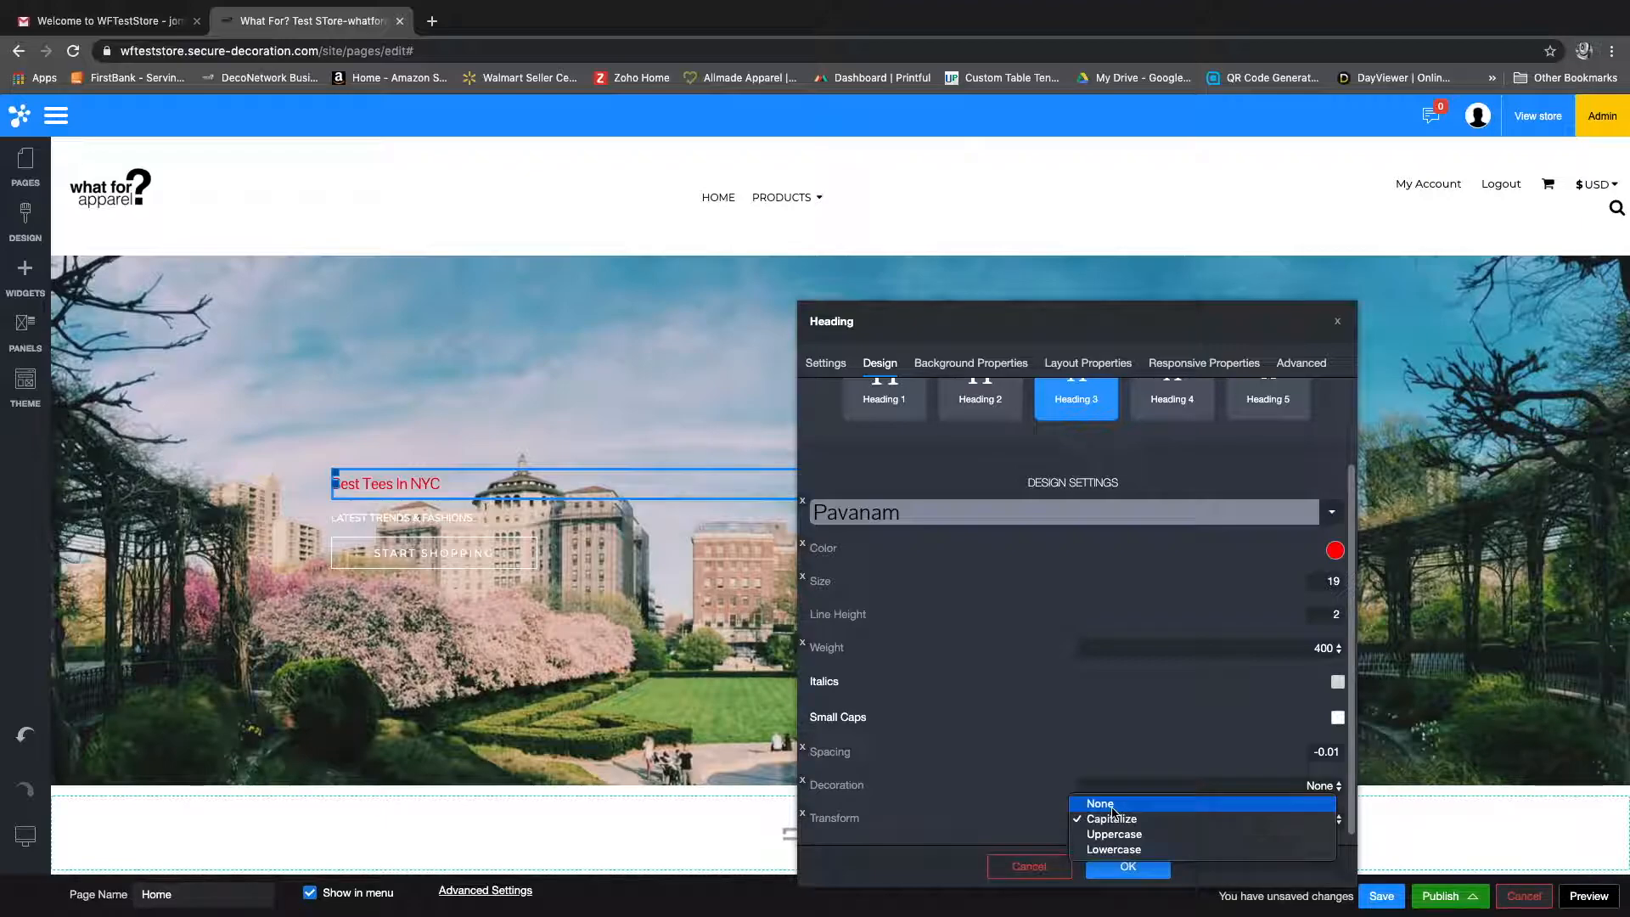
left_click(1114, 835)
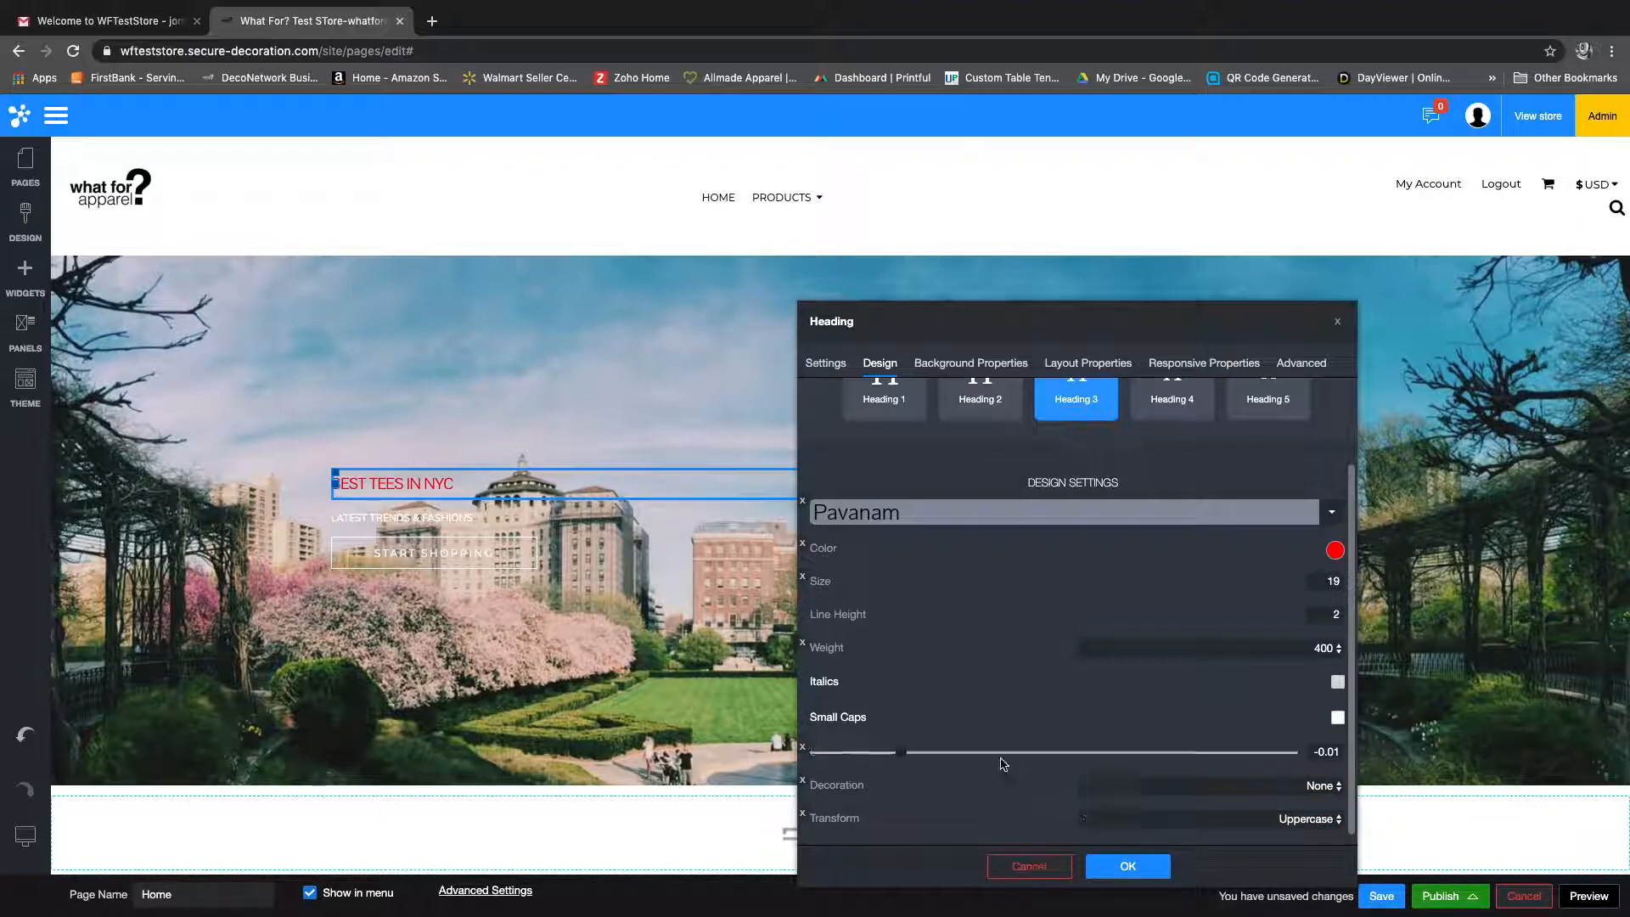
Step: Try a gray background color on the banner heading and lower its opacity
scroll(998, 748, "up", 2)
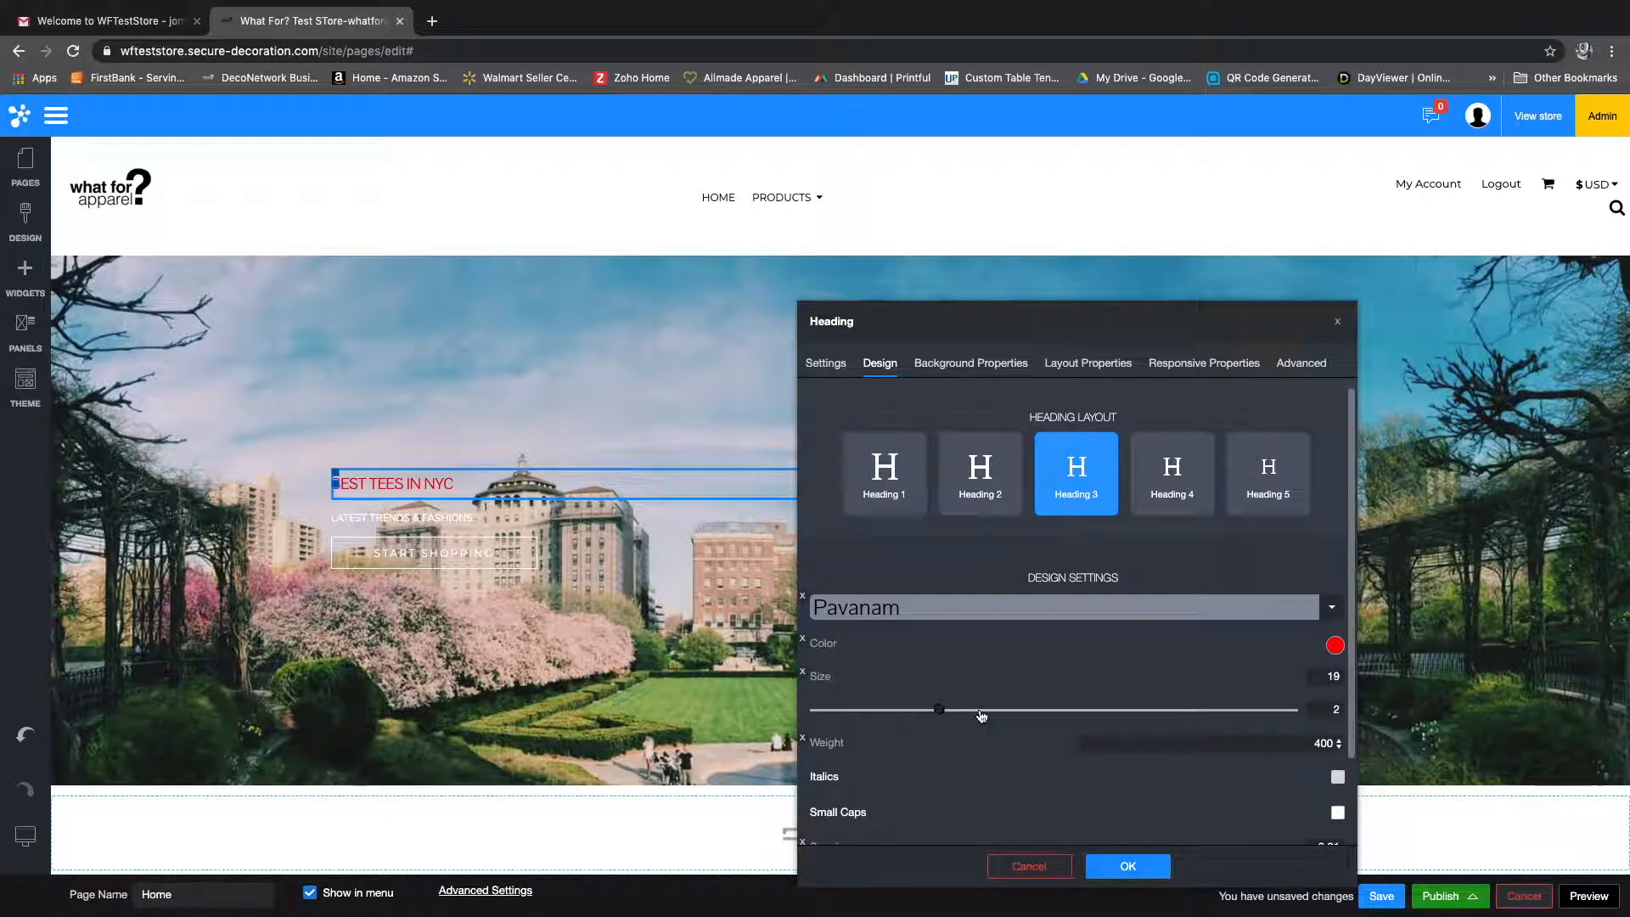
left_click(962, 370)
left_click(824, 410)
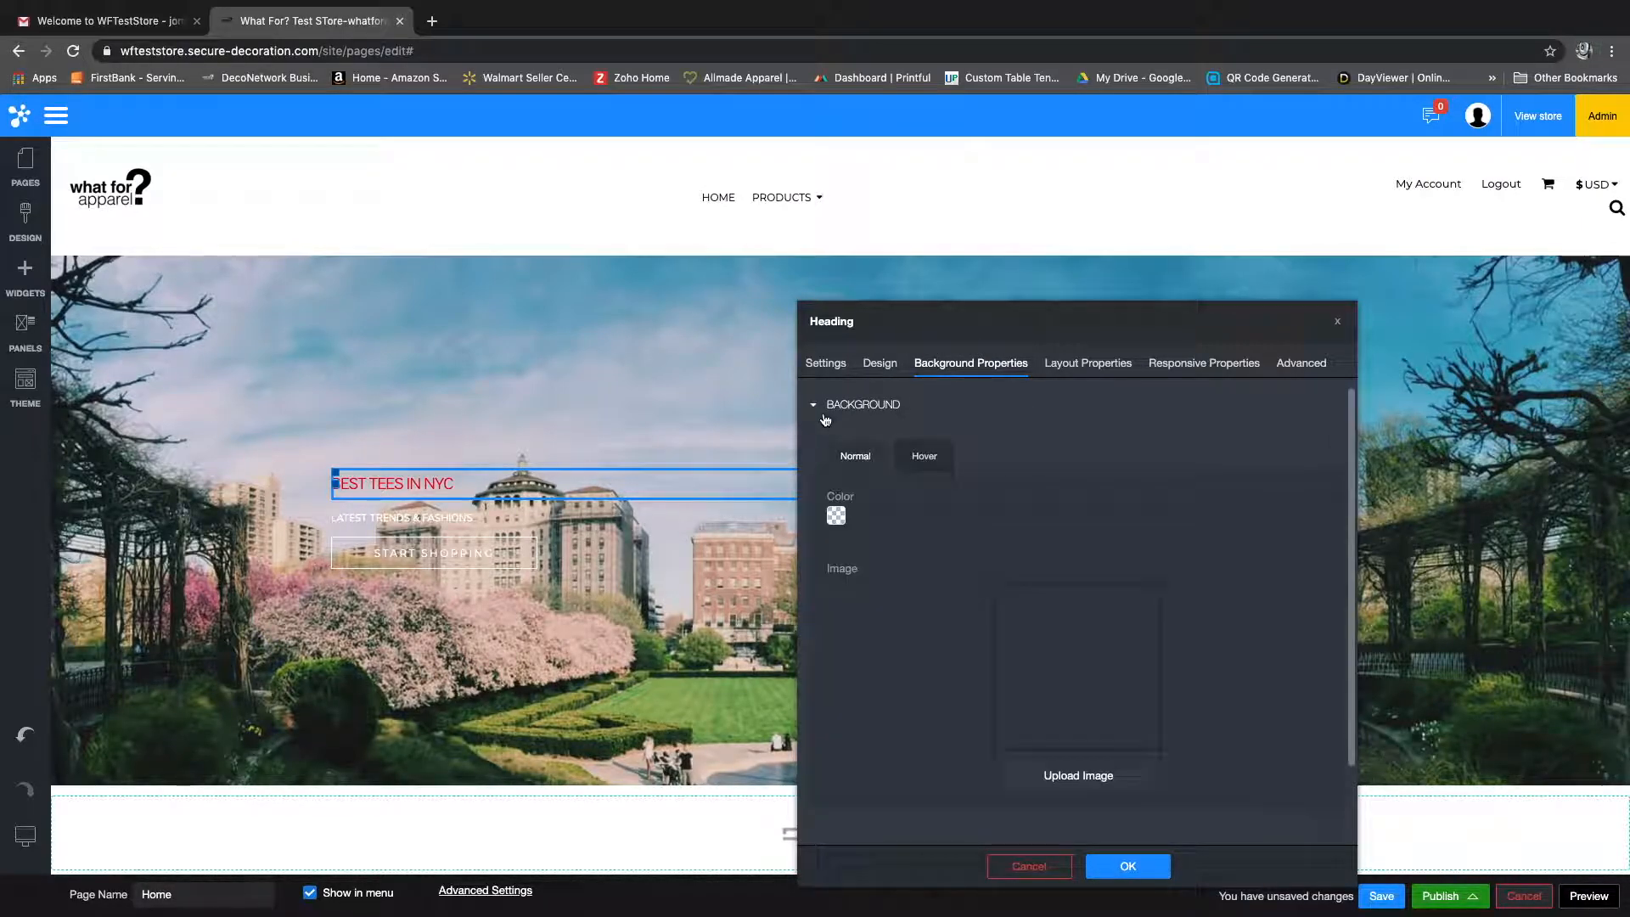
scroll(838, 459, "down", 2)
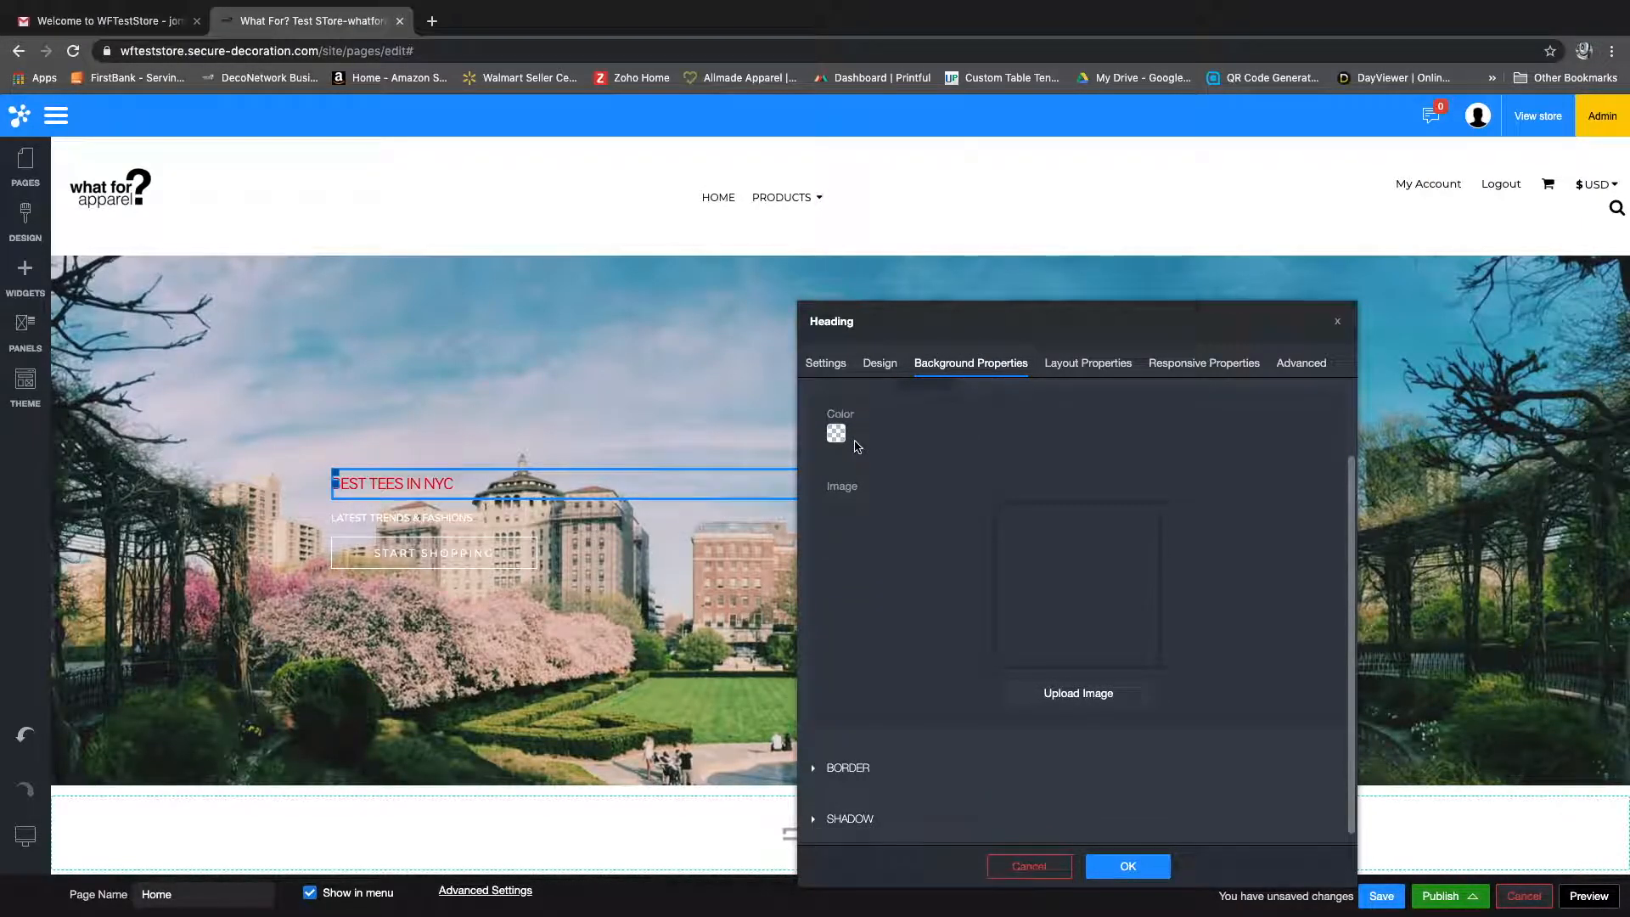
left_click(838, 435)
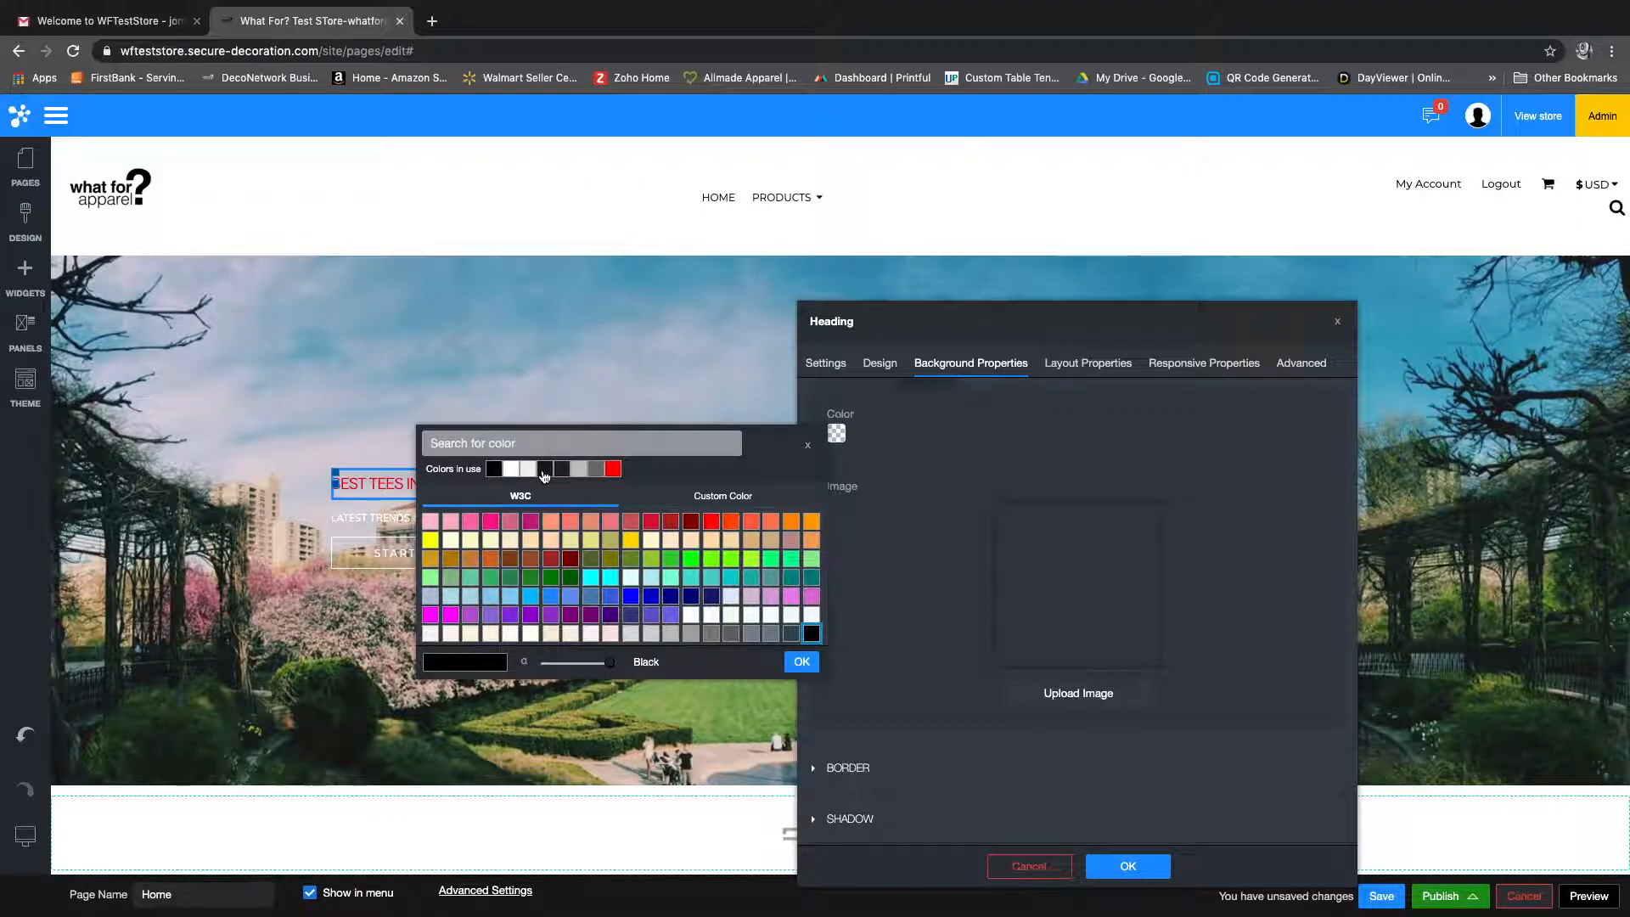
left_click(581, 470)
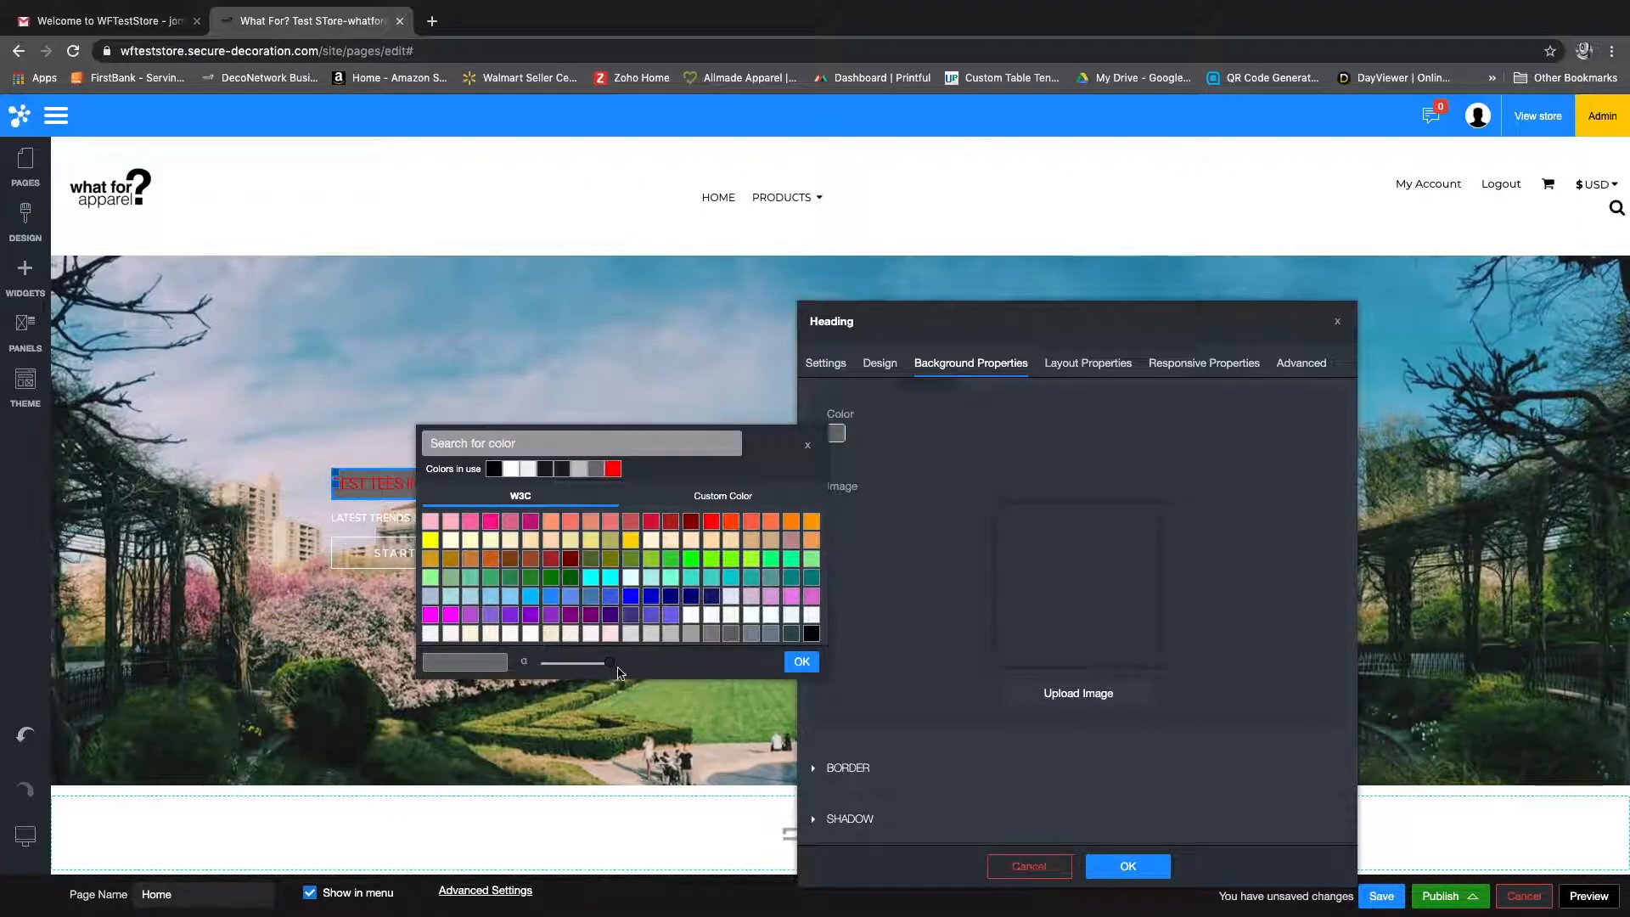
left_click_drag(801, 426, 1033, 325)
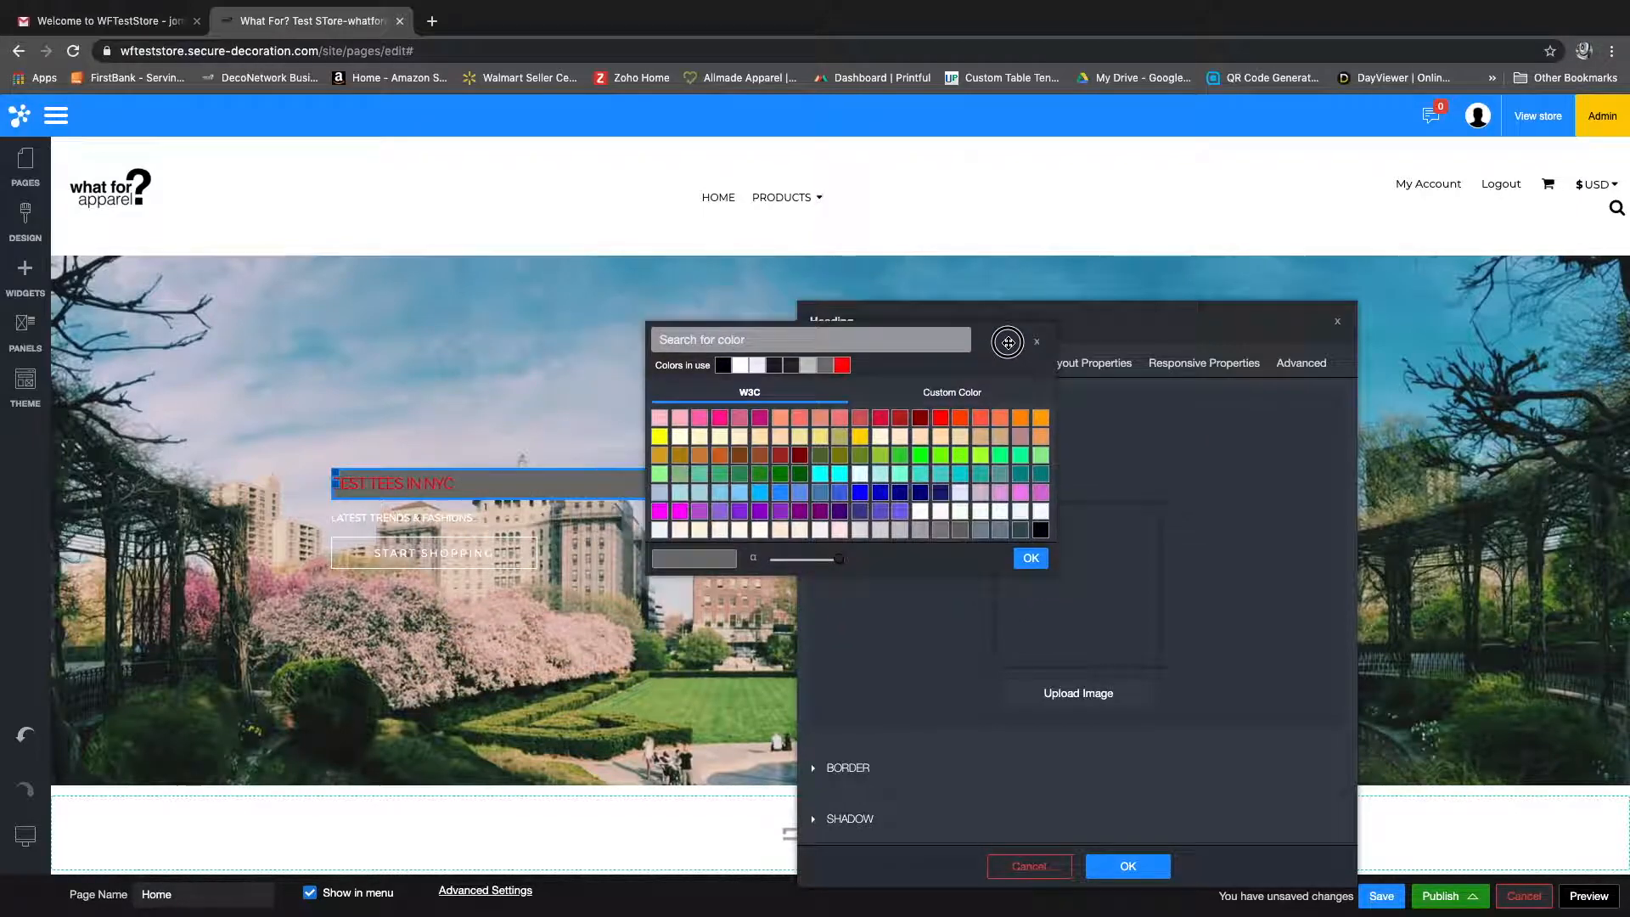
left_click_drag(846, 568, 781, 567)
left_click(1033, 561)
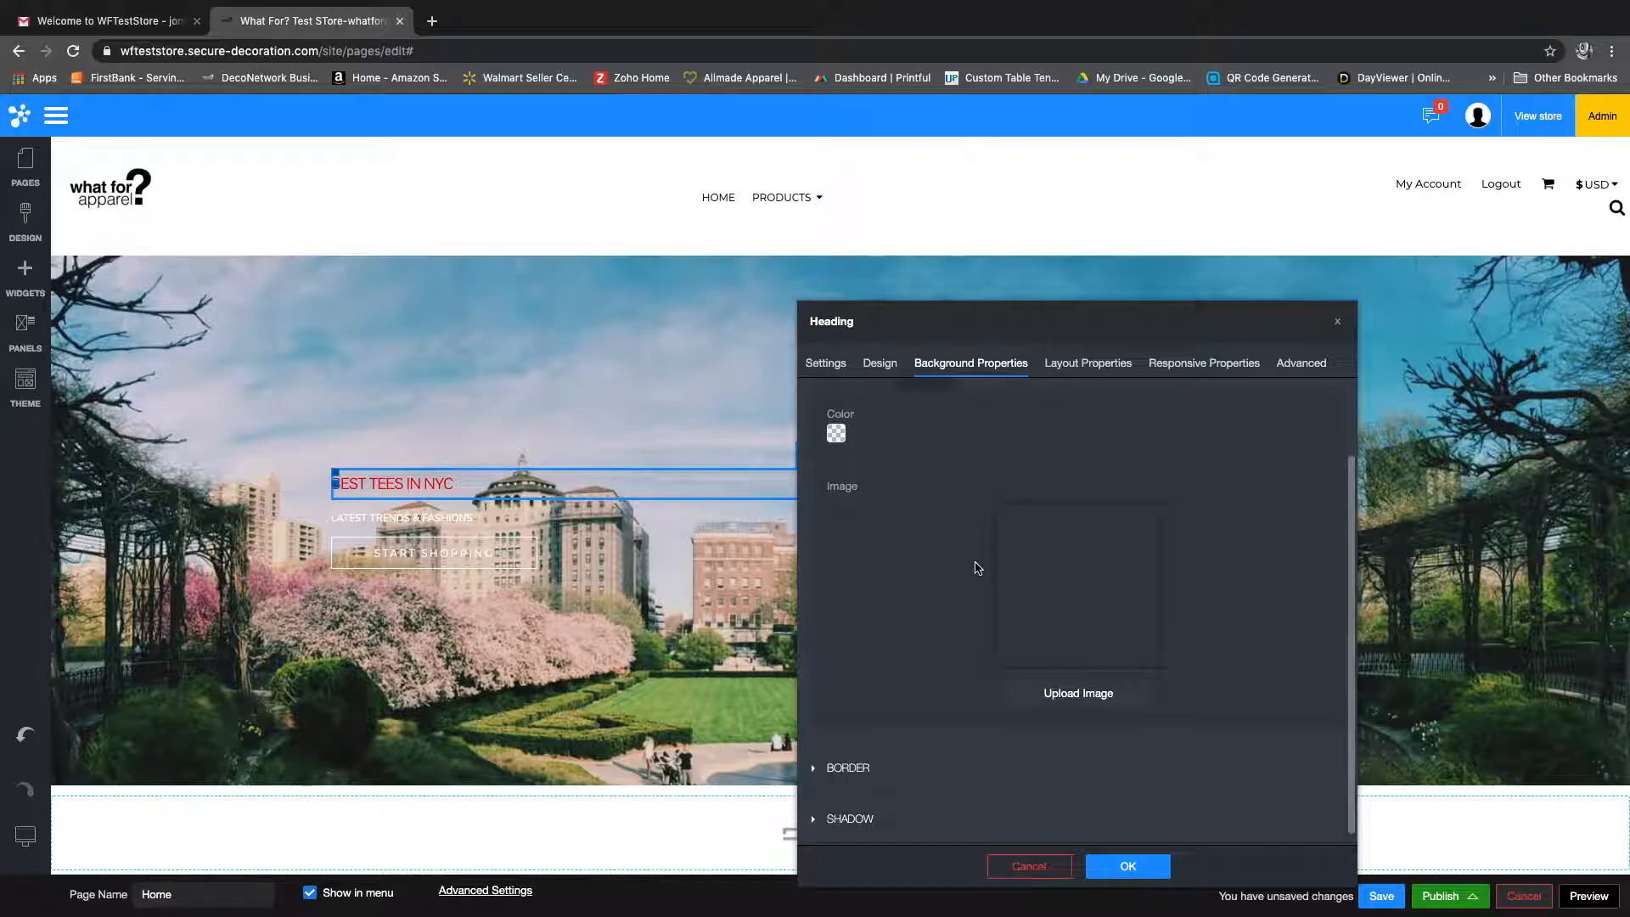
Step: Apply the heading settings and save the Home page
left_click(1128, 866)
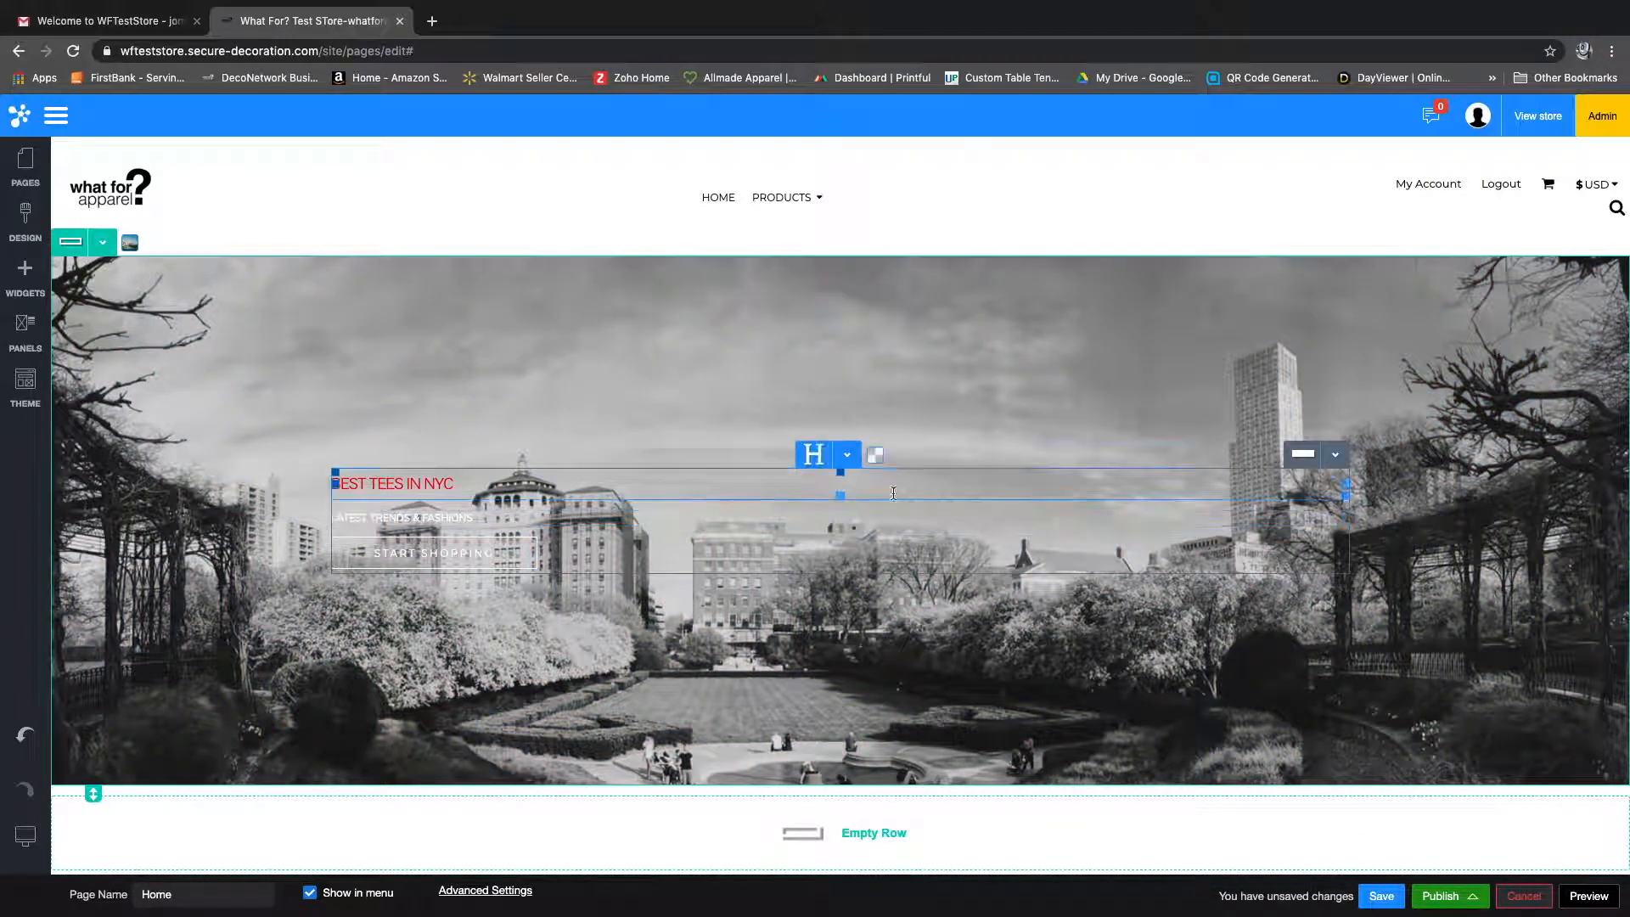
left_click(1380, 898)
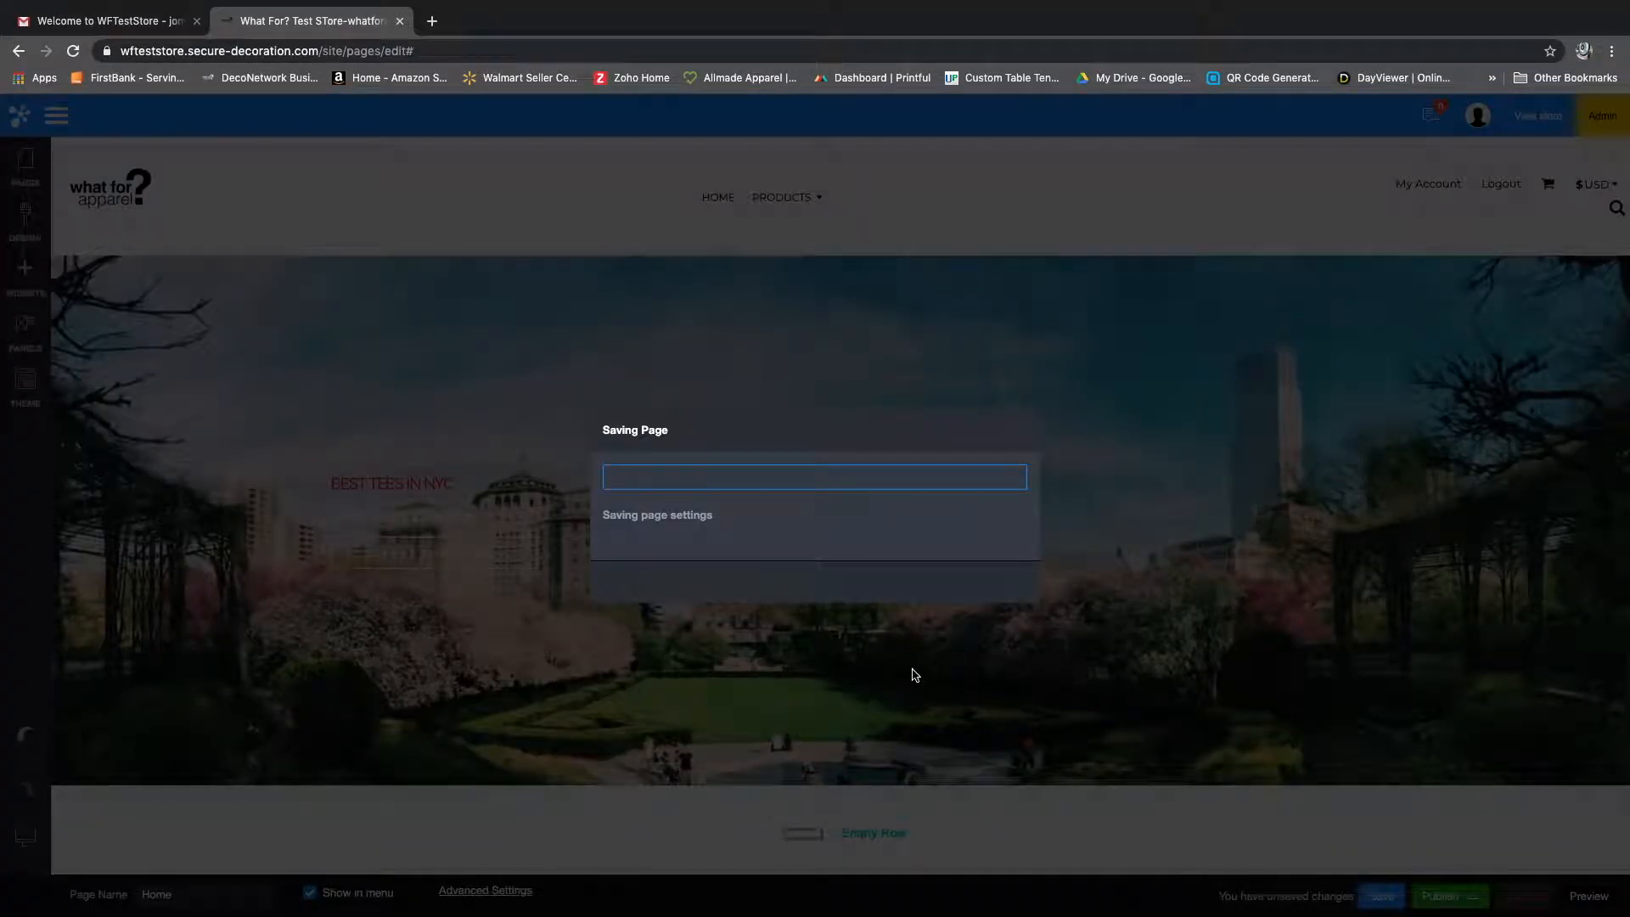
left_click(822, 582)
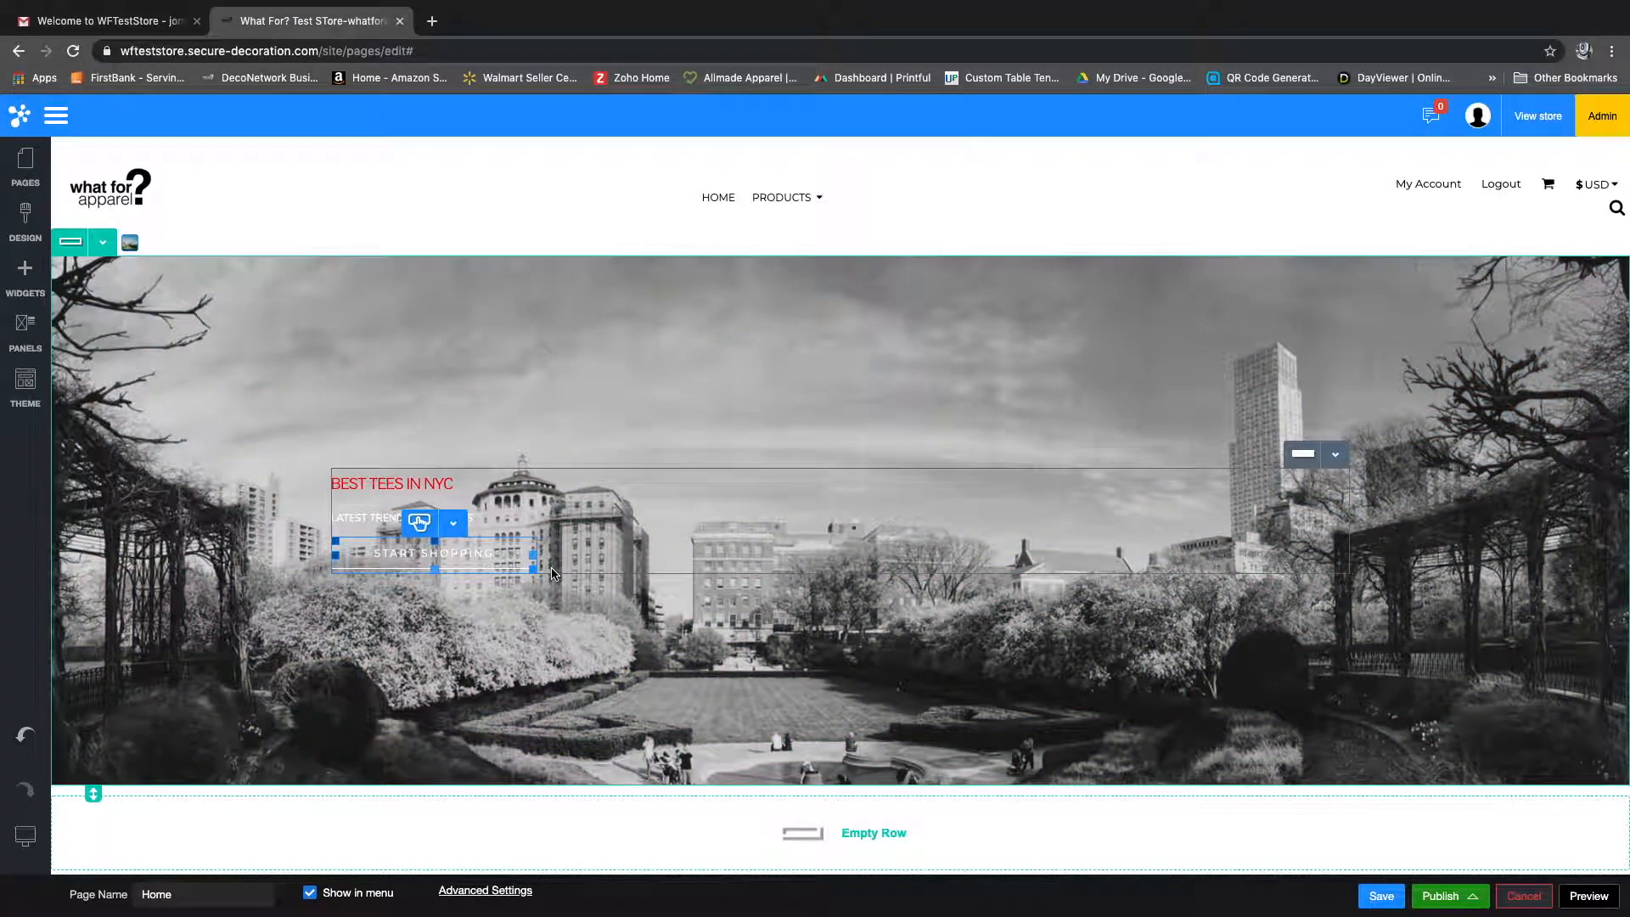
Step: Open the settings of the START SHOPPING button in the banner and move the dialog clear of the button
left_click(397, 513)
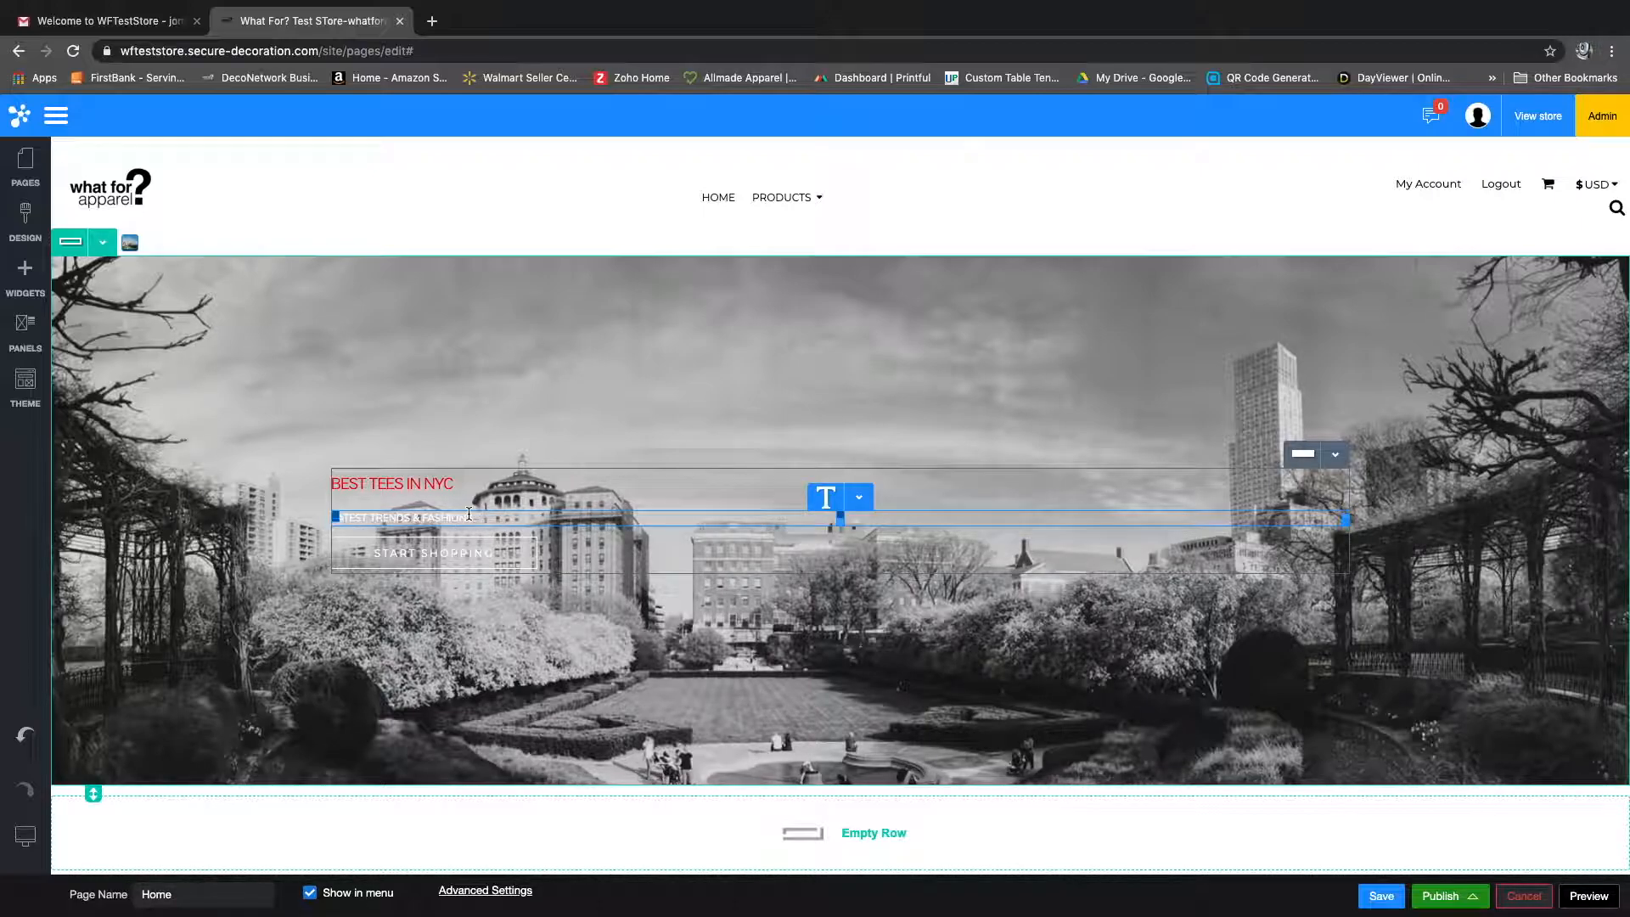
left_click(736, 487)
left_click(419, 564)
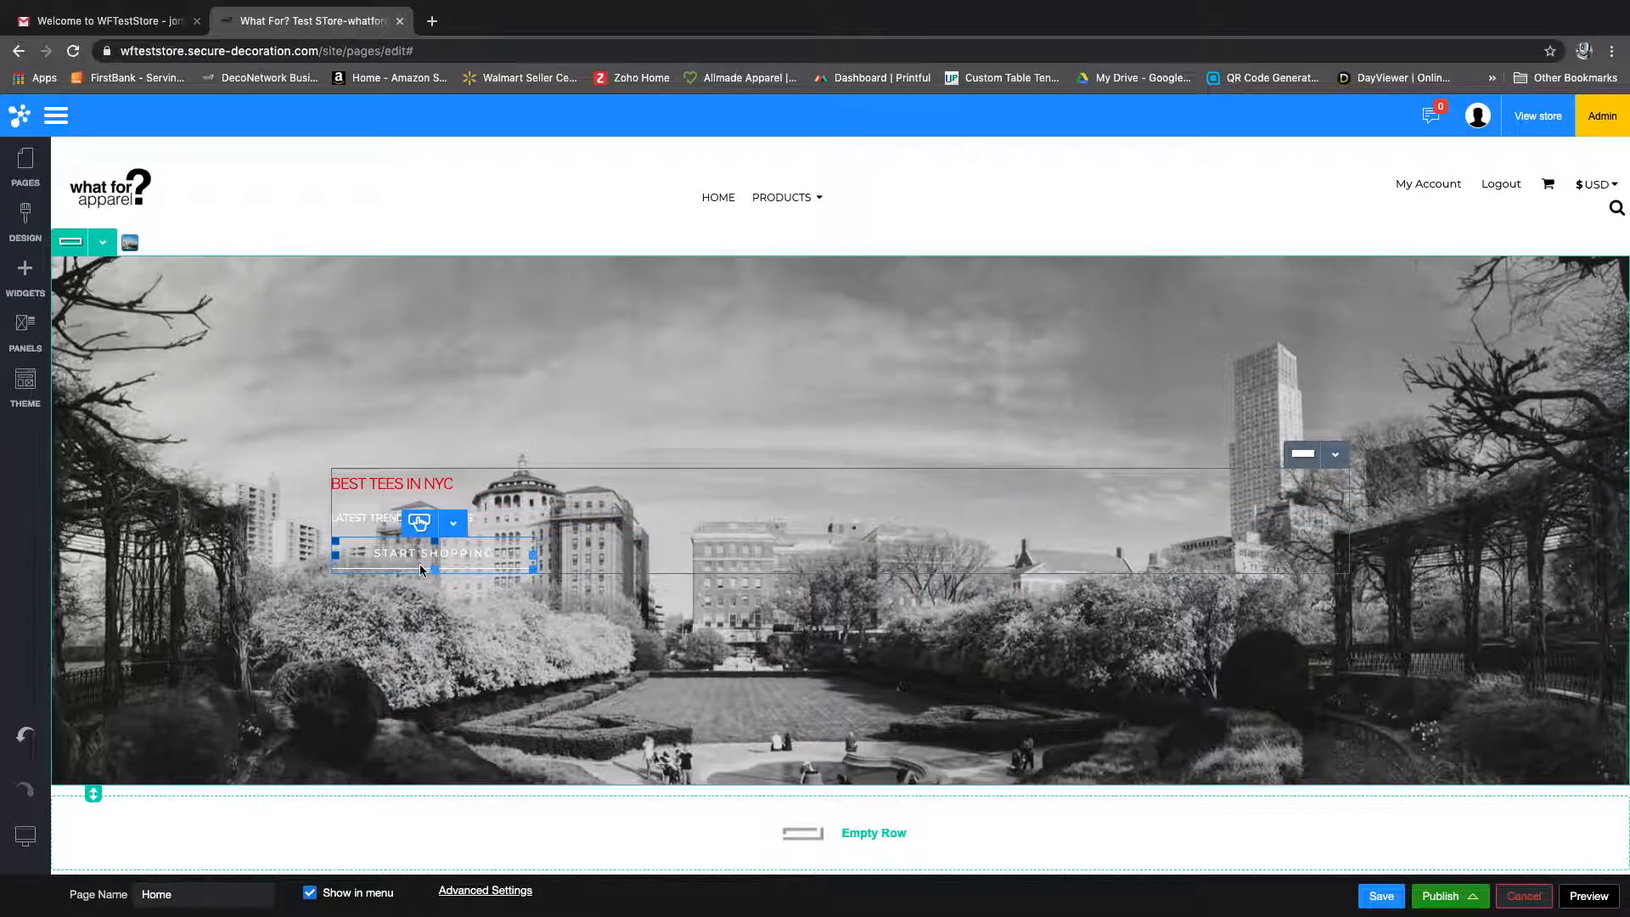
left_click(453, 528)
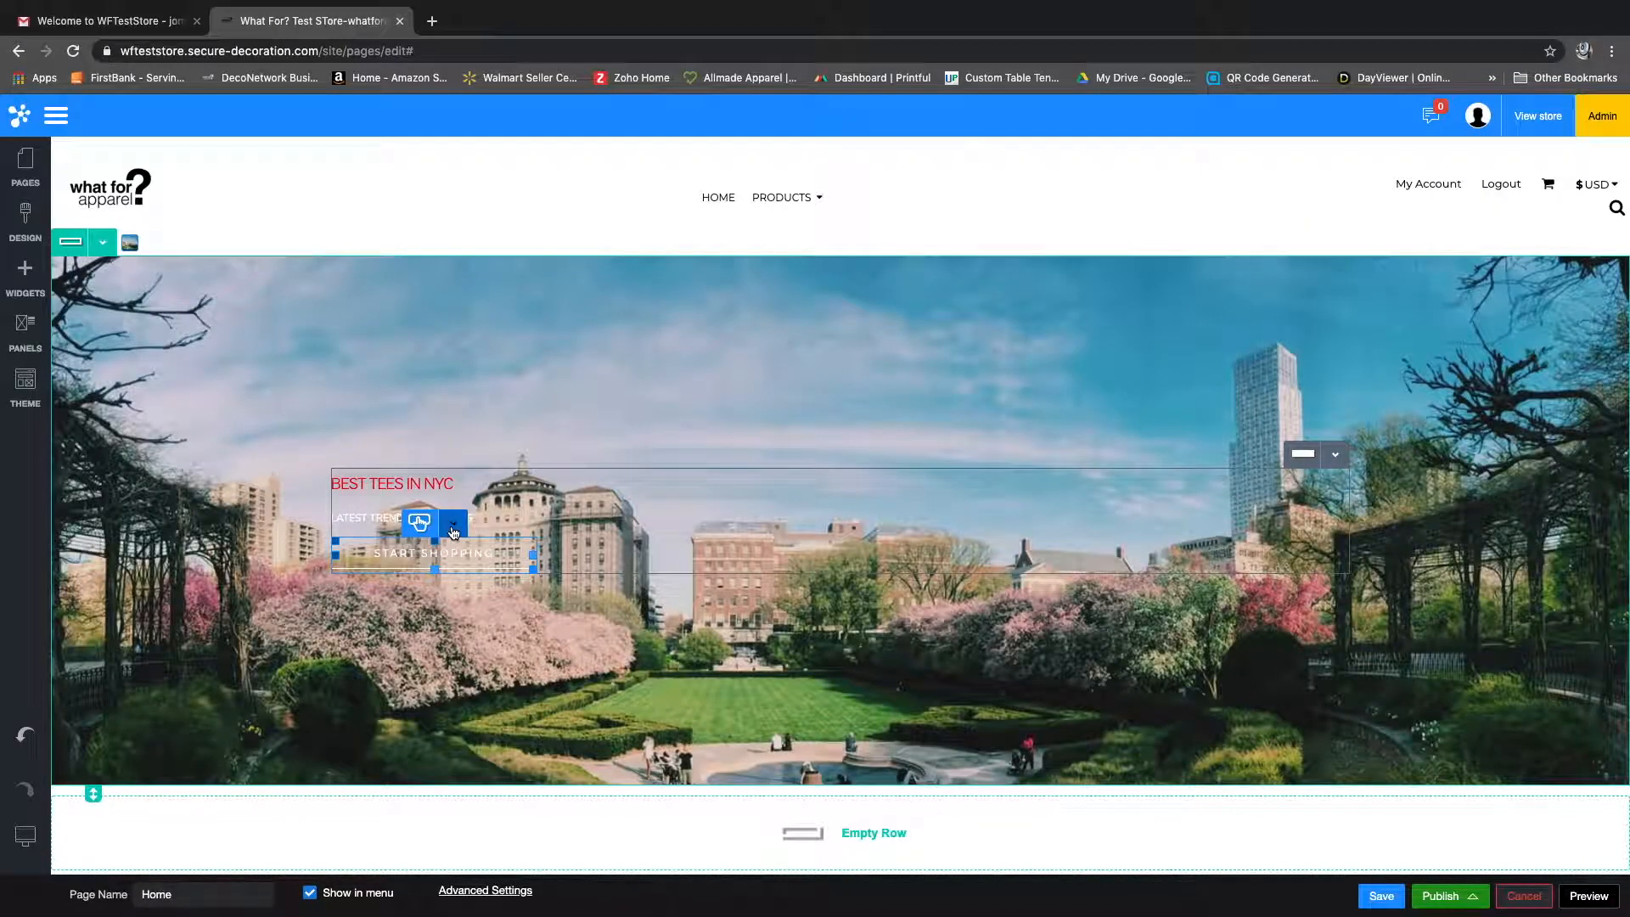
left_click(465, 554)
left_click_drag(710, 349, 1030, 347)
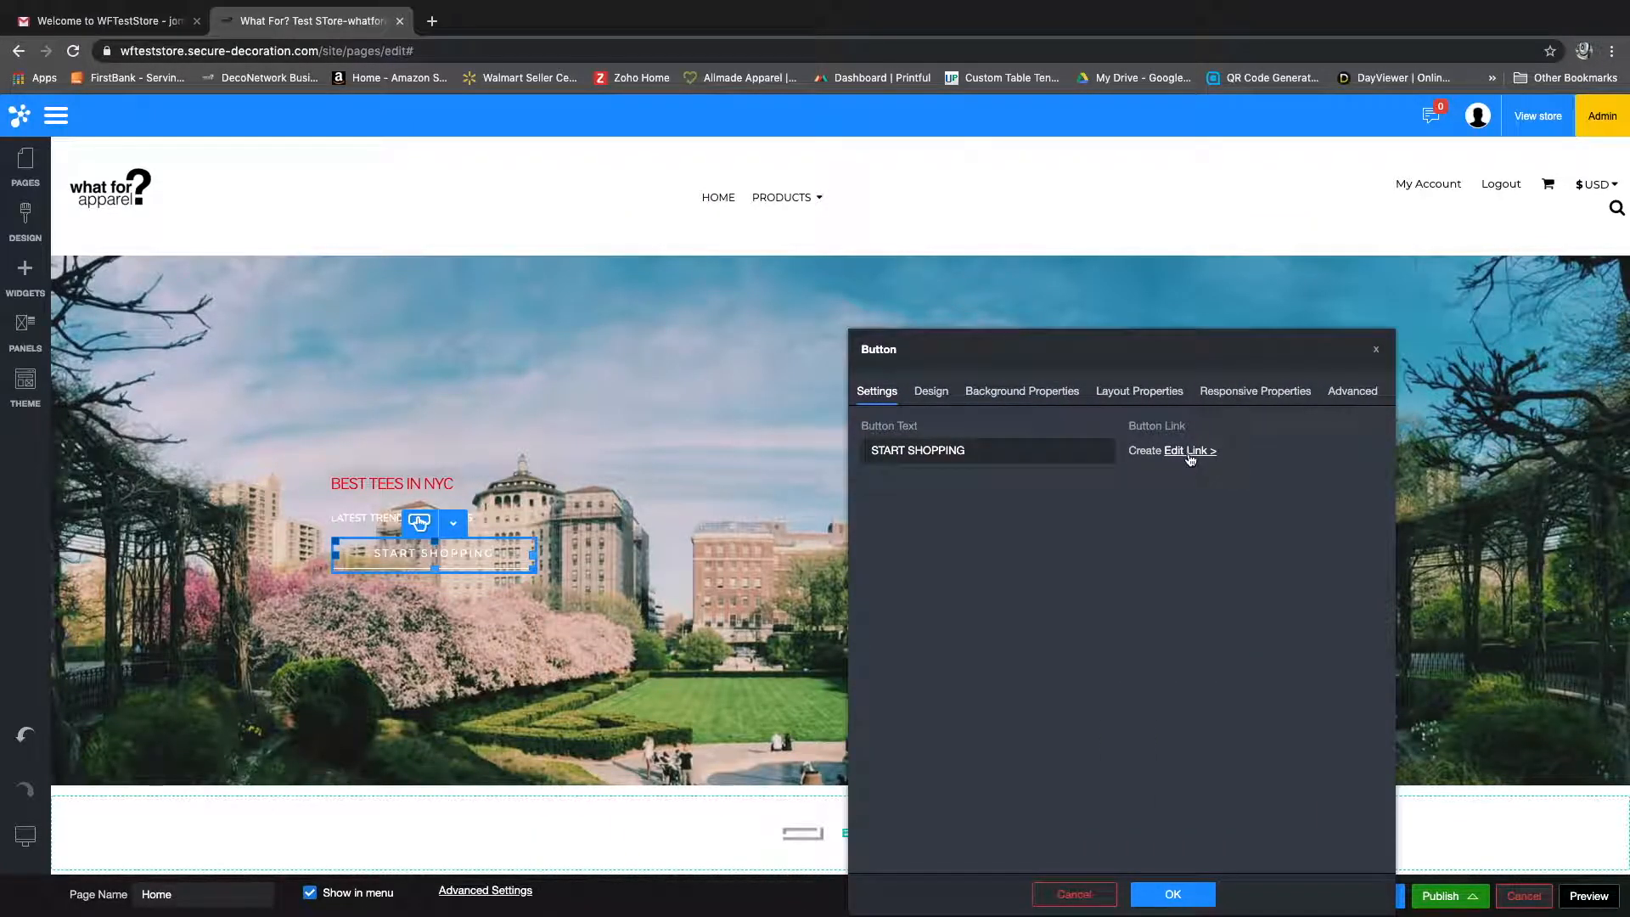
Step: Change the banner button's text to "Shop Tees now!"
triple_click(1042, 450)
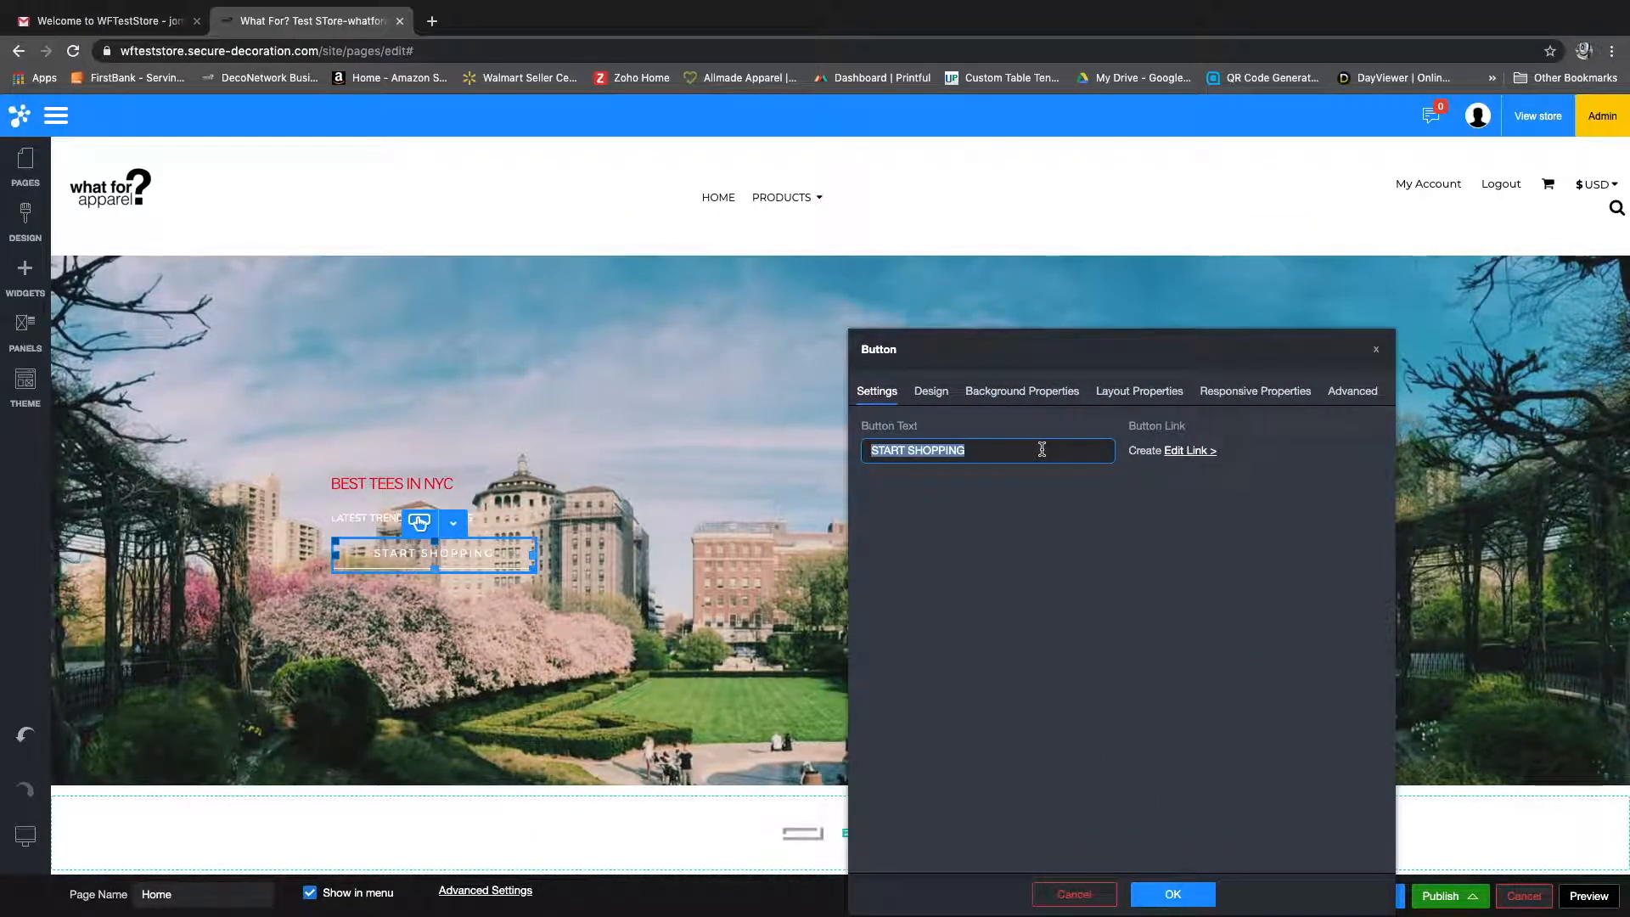
type("Get T")
key("BackSpace")
key("BackSpace")
key("BackSpace")
key("BackSpace")
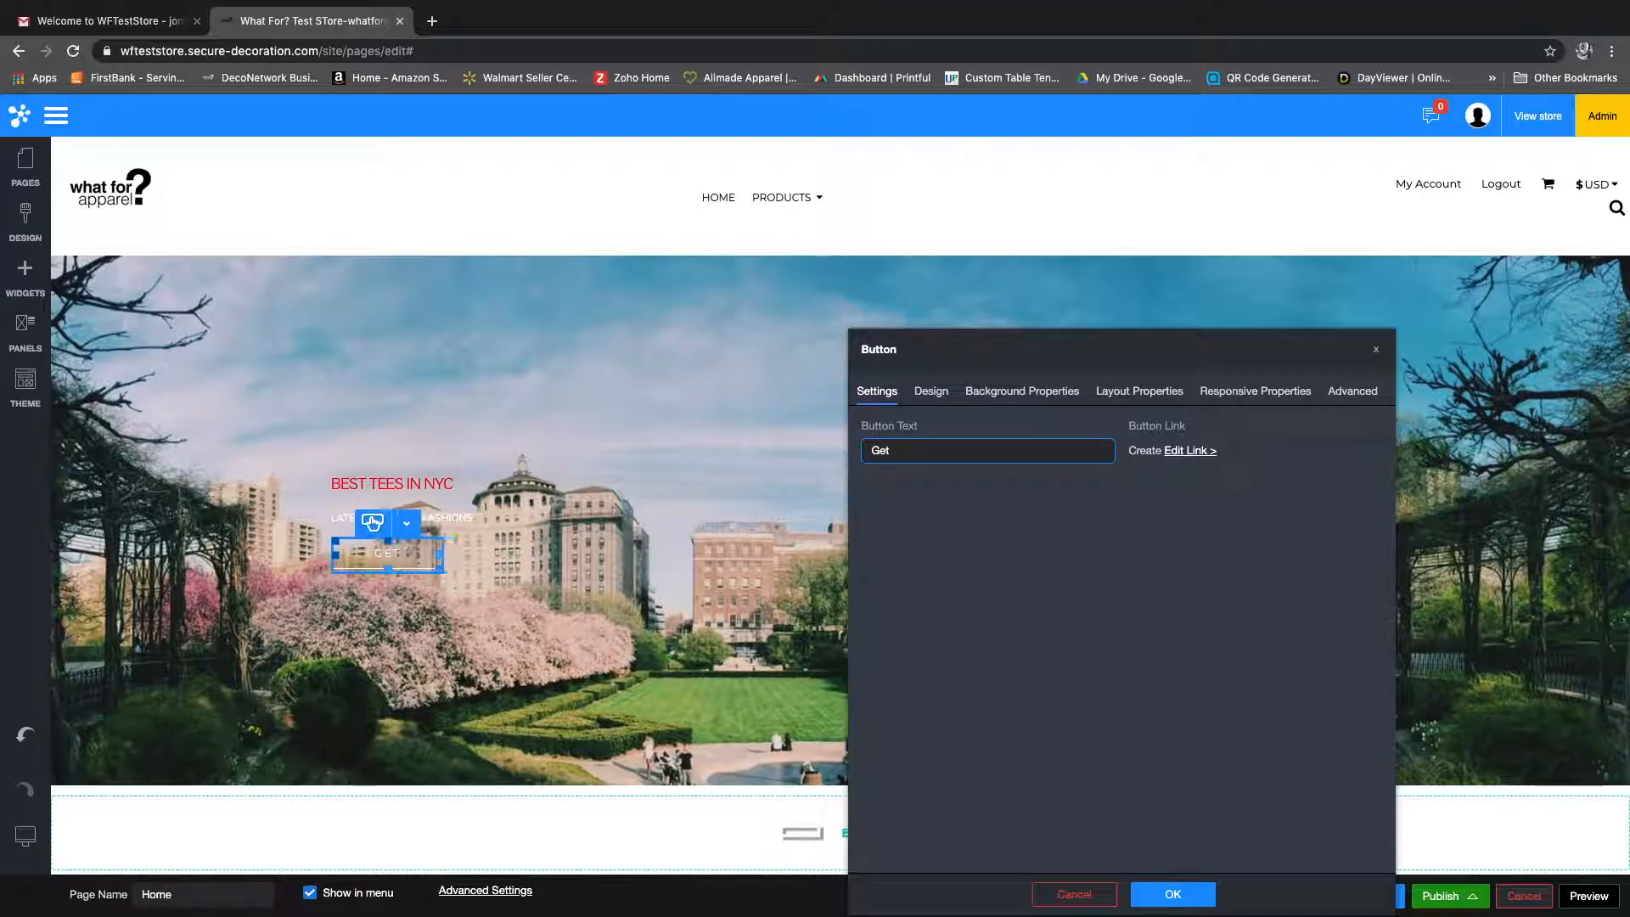
key("BackSpace")
type("Shop Tees")
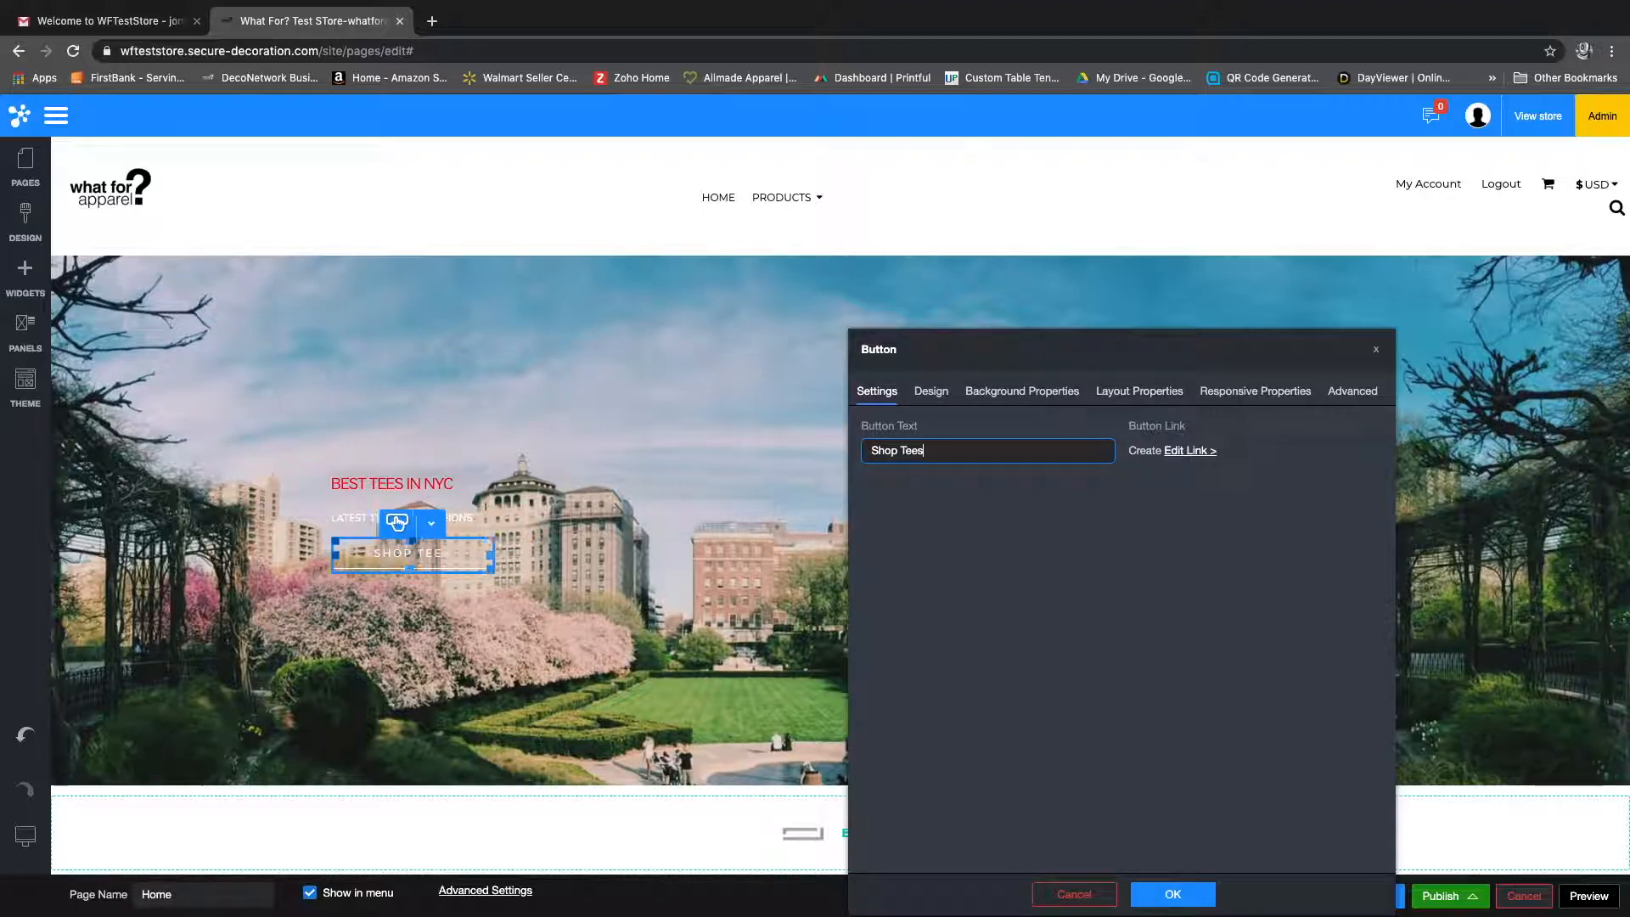
type(" now!")
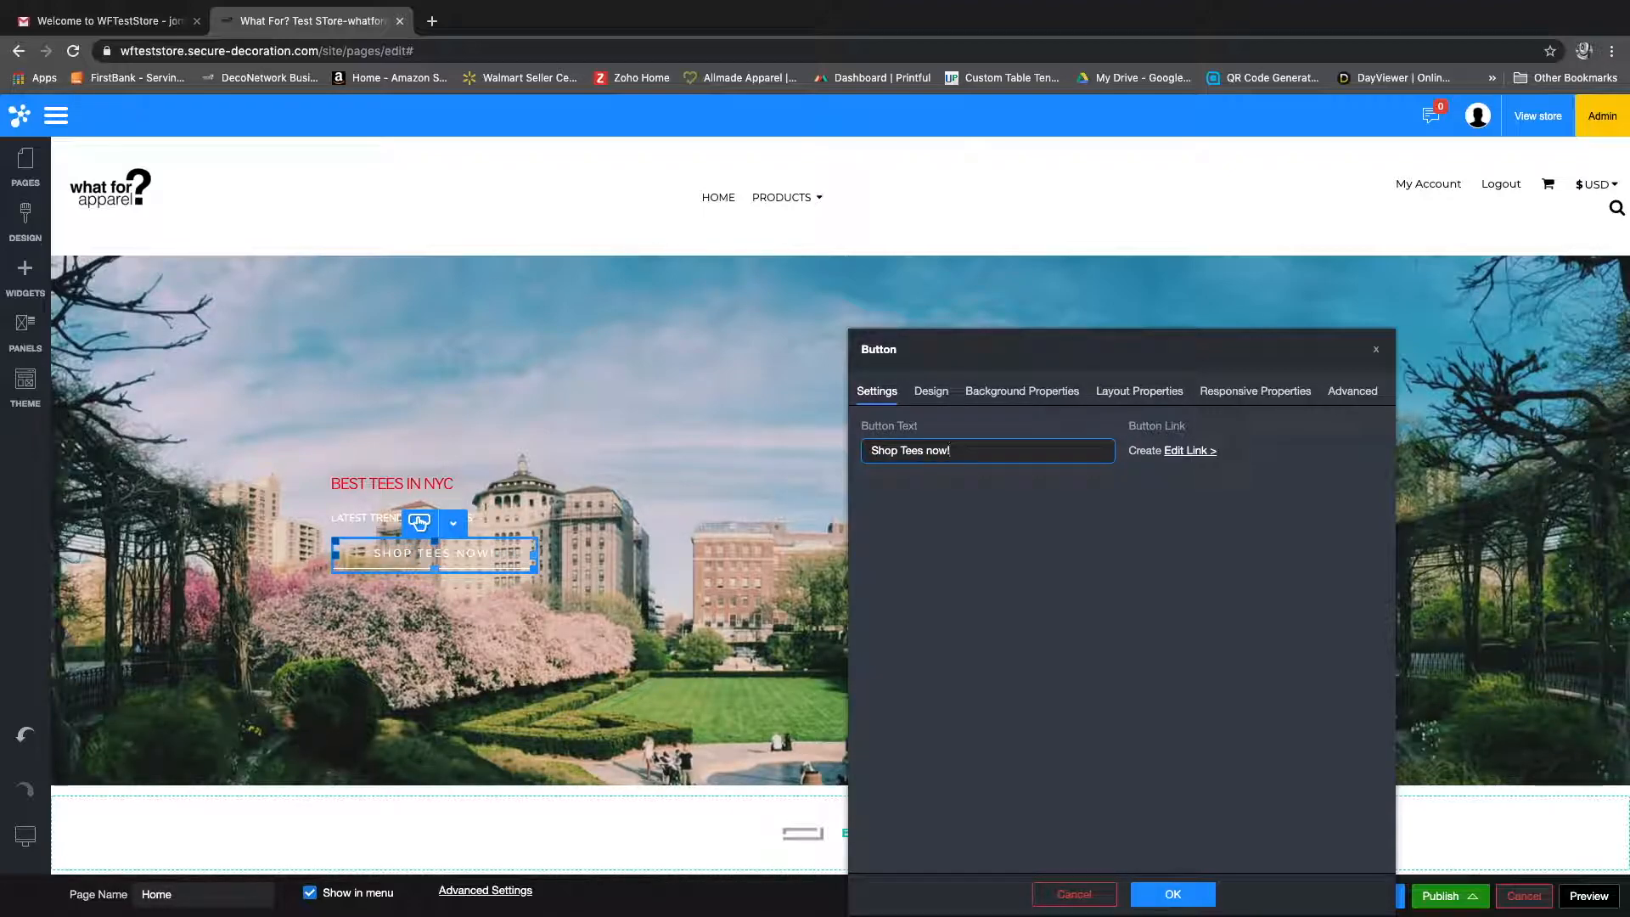
Step: Link the banner button to the existing Products page
left_click(1190, 450)
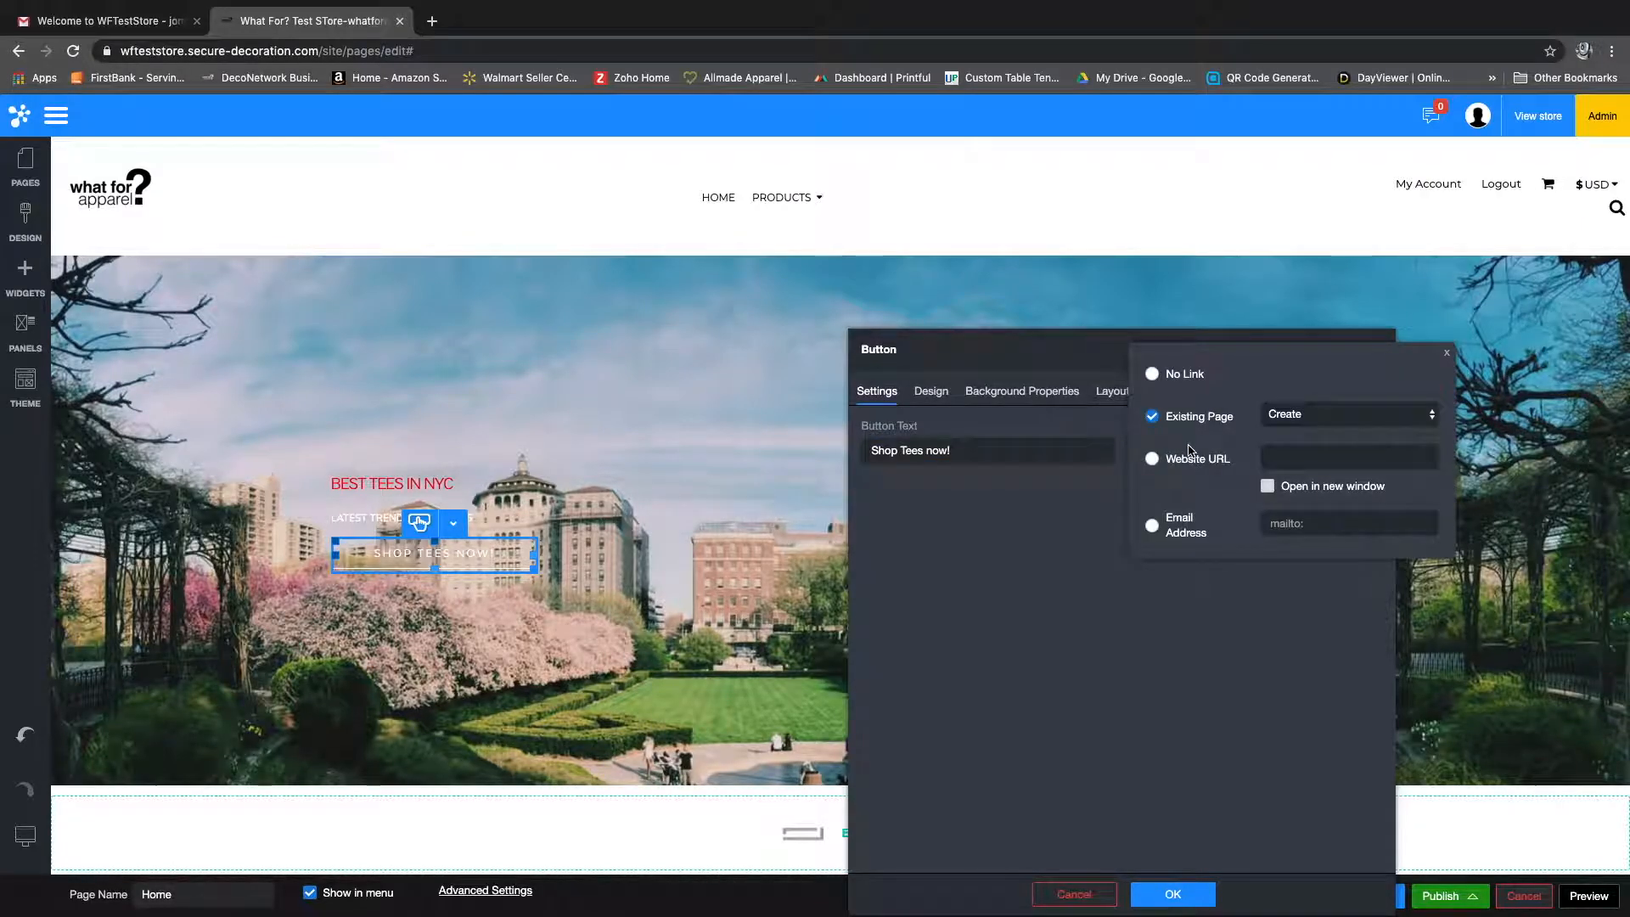
left_click(1273, 415)
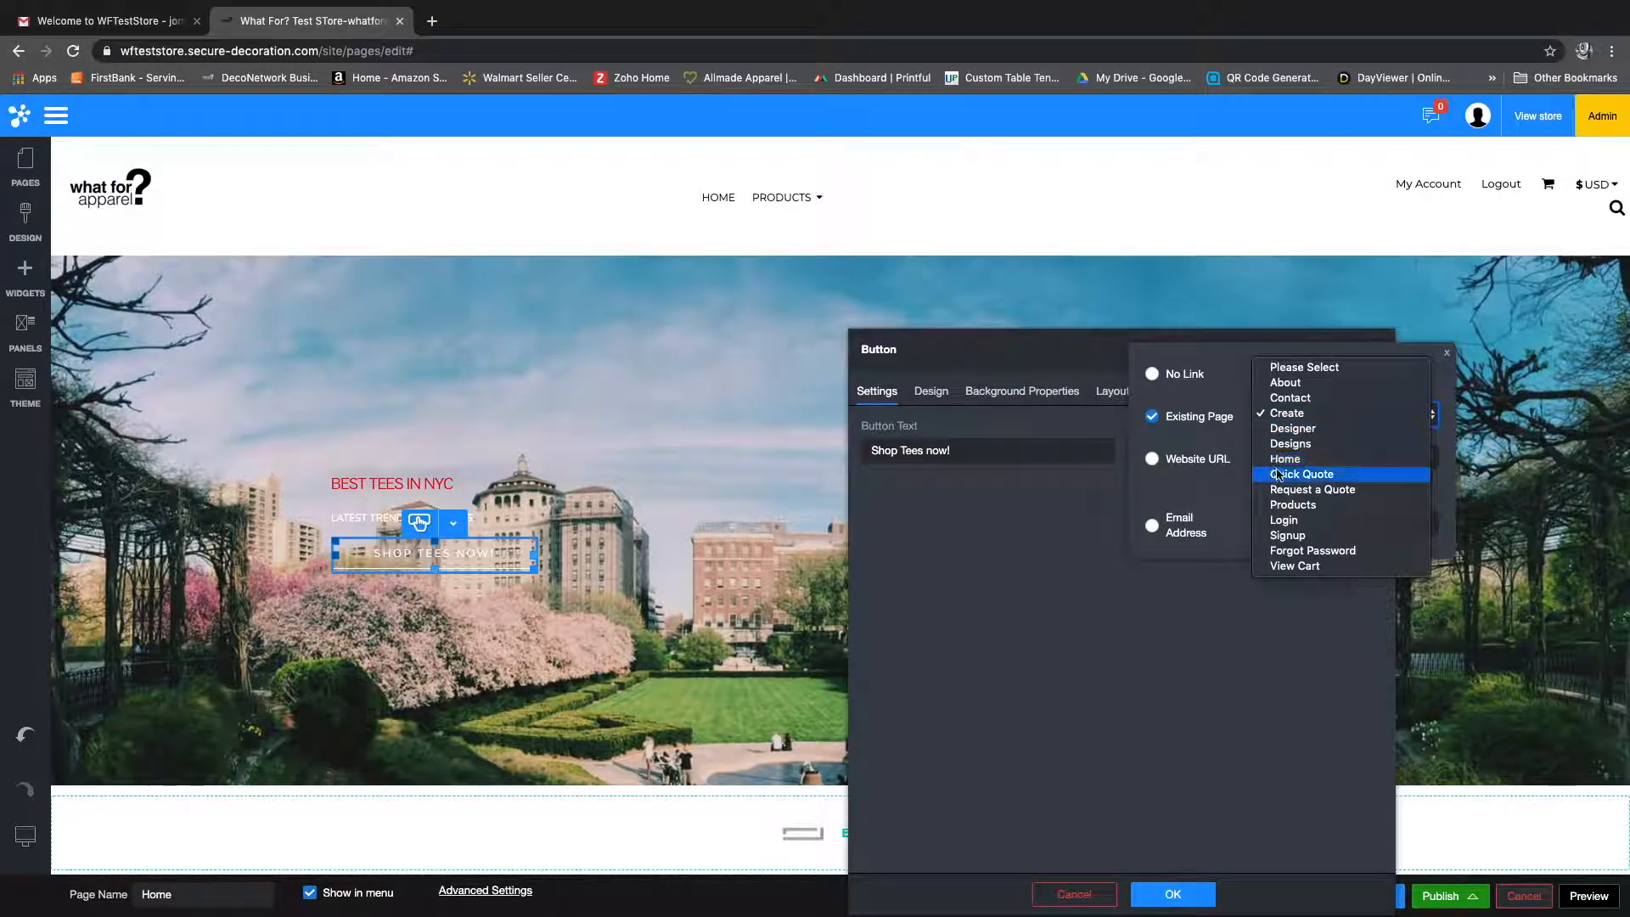
left_click(1282, 506)
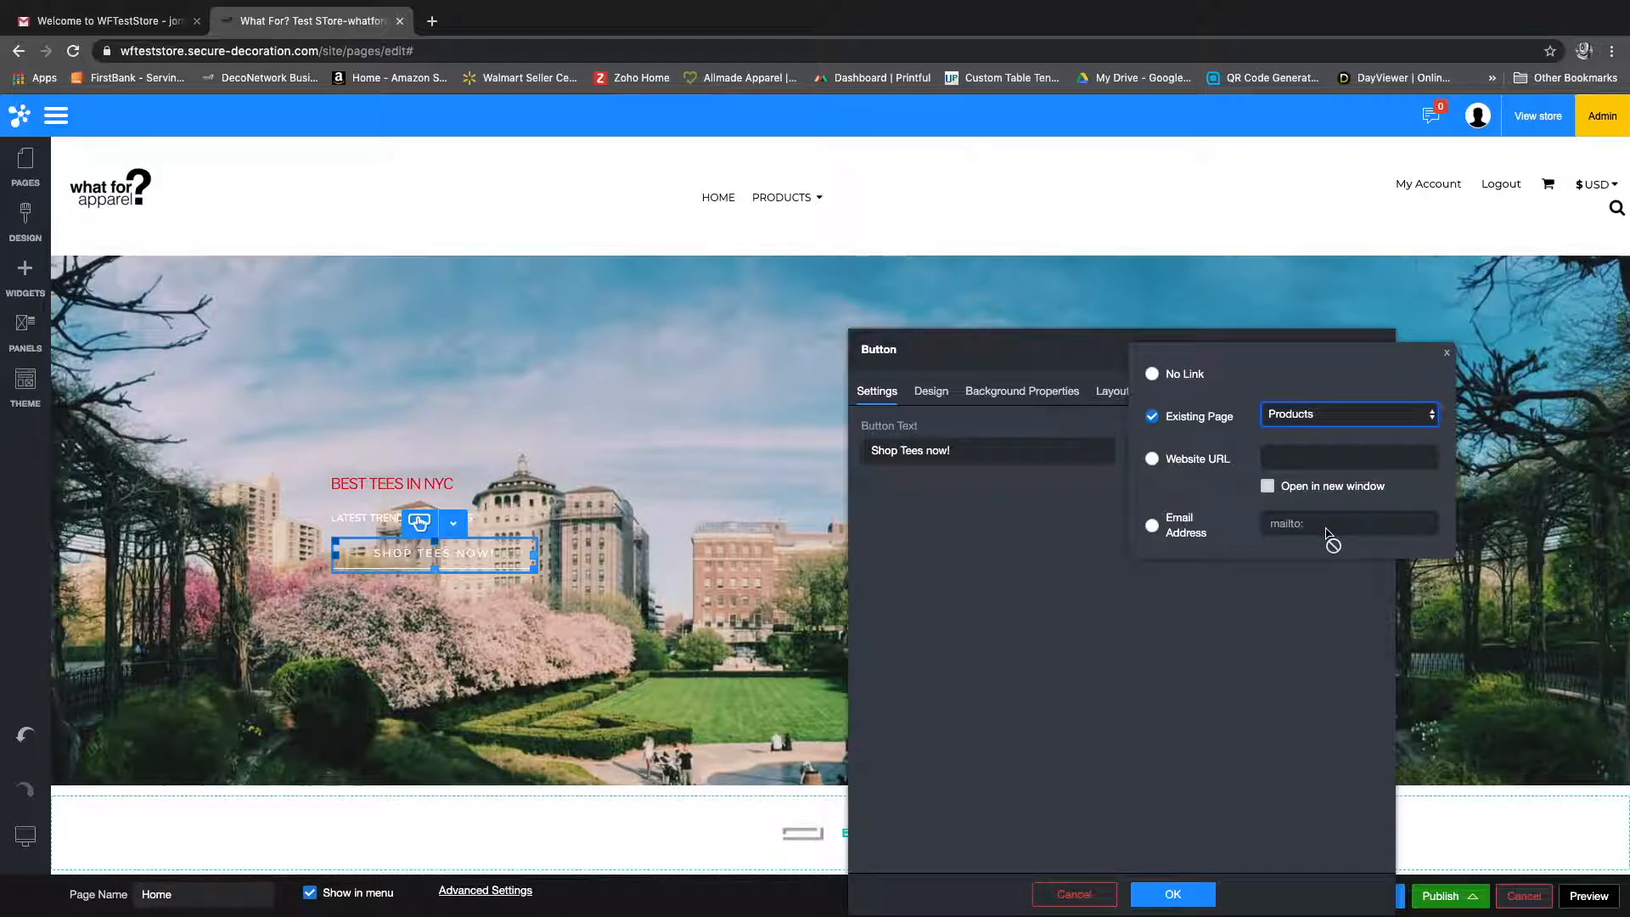
left_click(1076, 541)
Step: Review the banner button's design settings and add the shopping cart icon to it
left_click(934, 392)
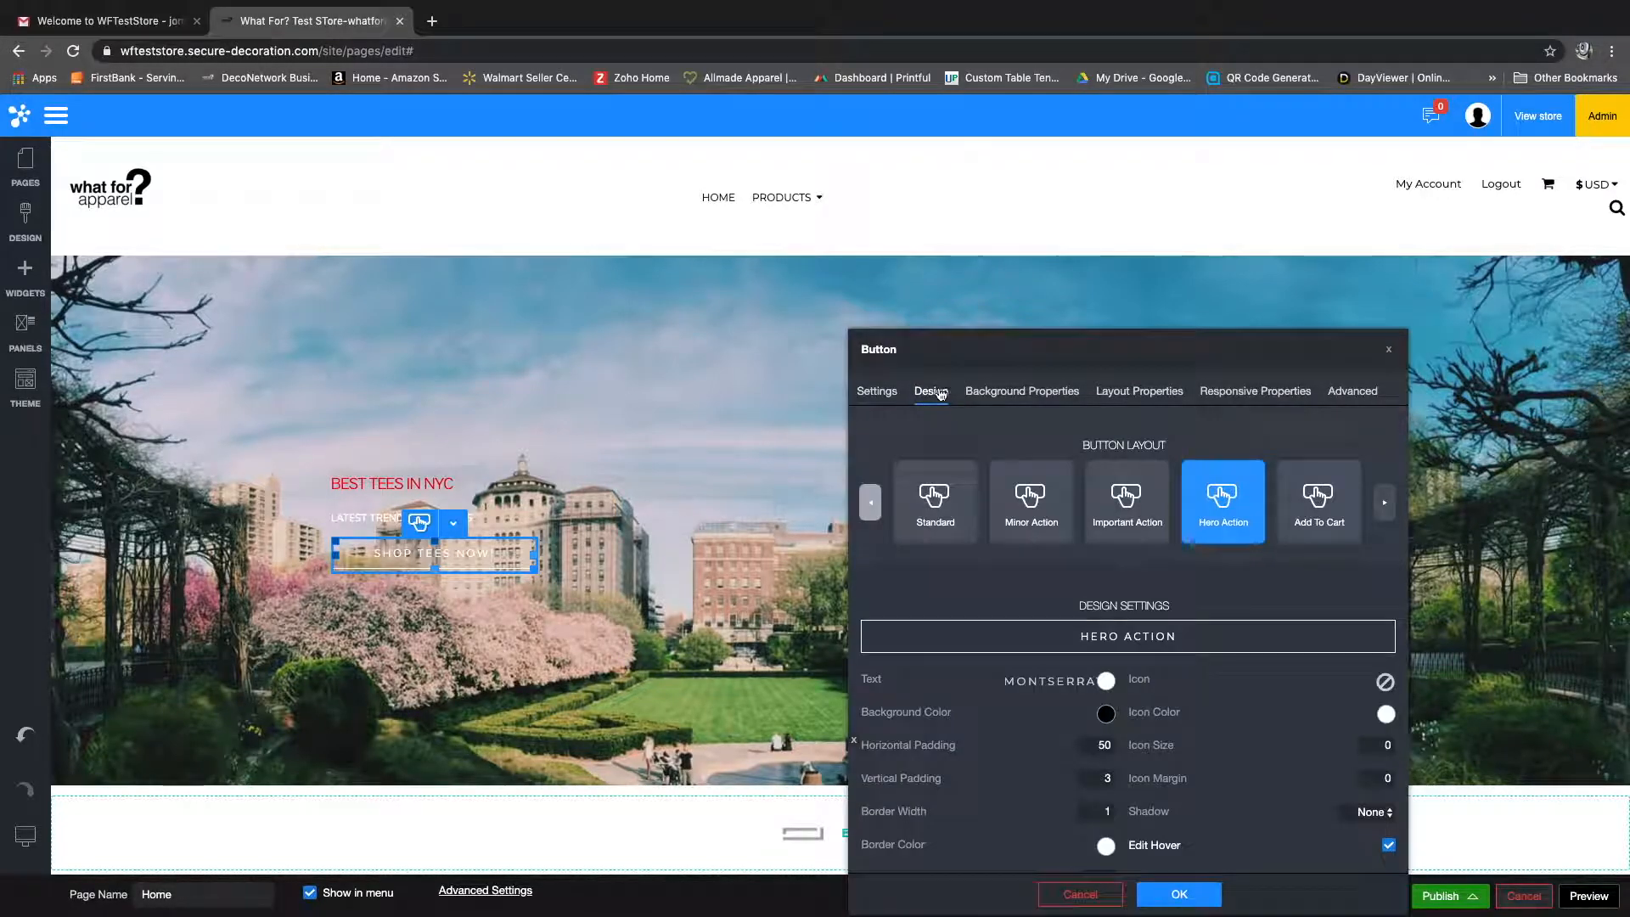
scroll(1111, 478, "down", 3)
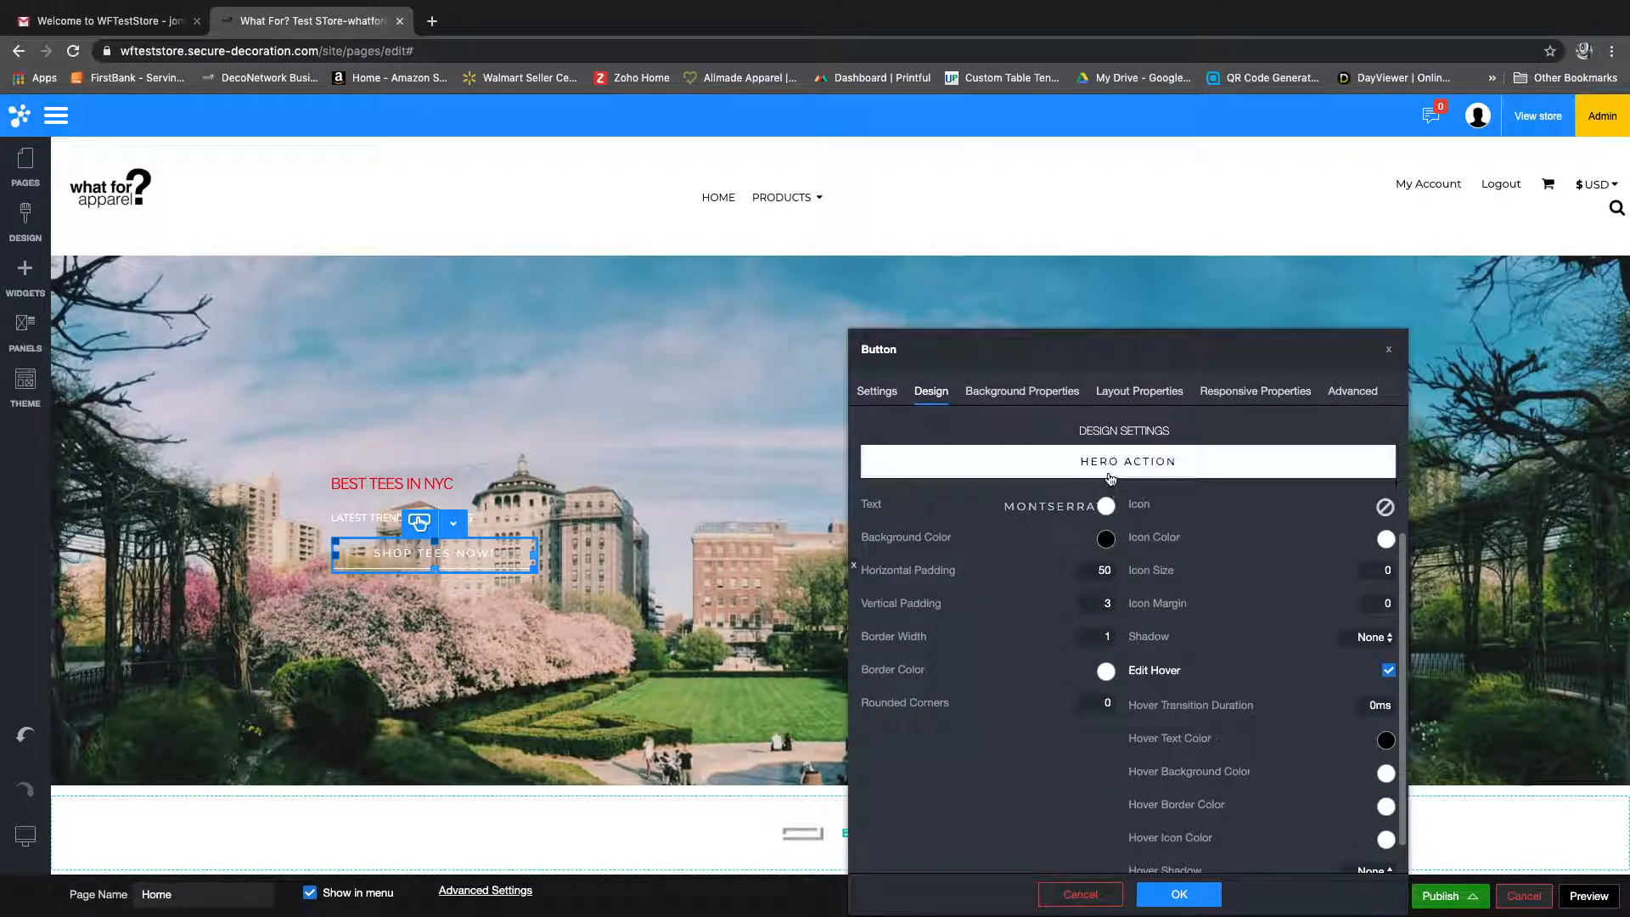
scroll(1095, 493, "up", 1)
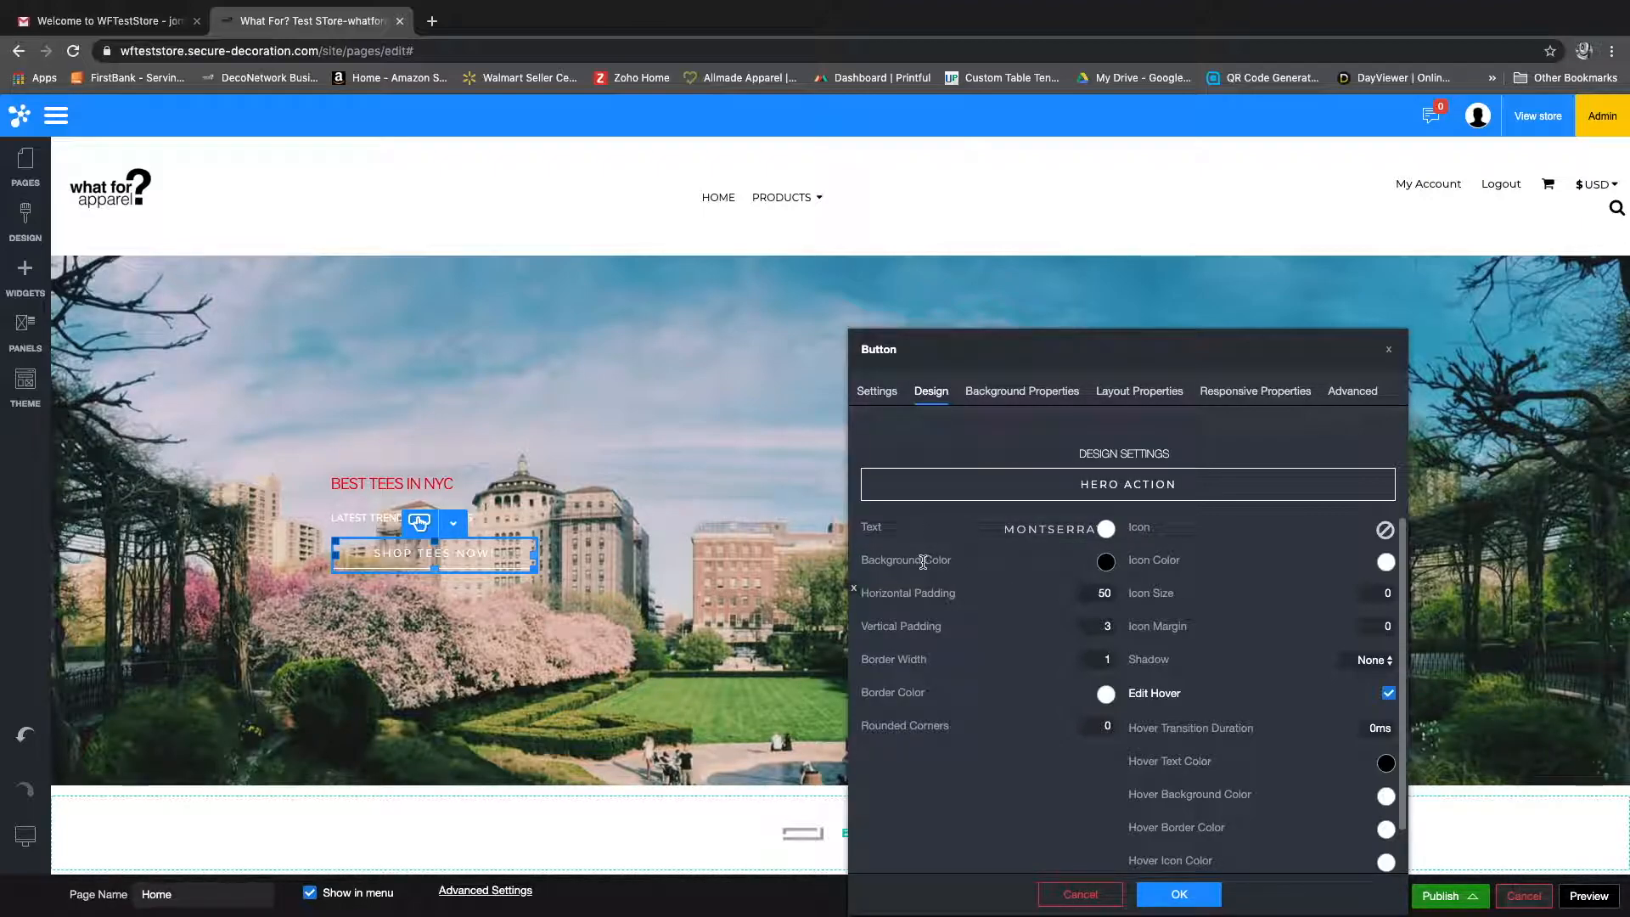
scroll(924, 594, "down", 1)
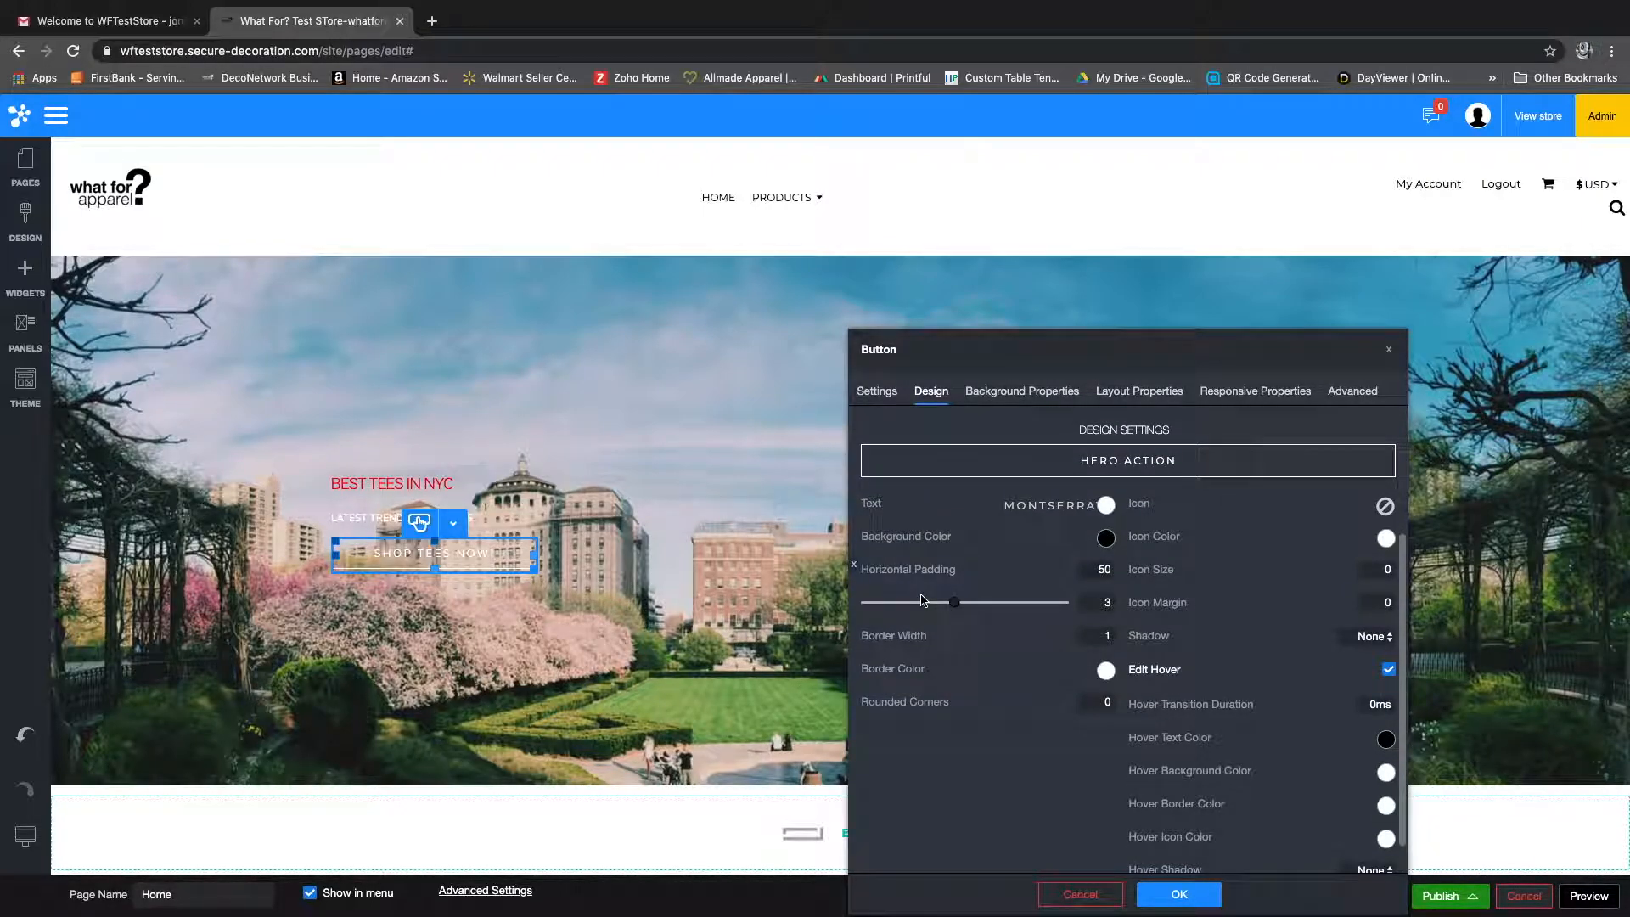
scroll(1059, 625, "up", 4)
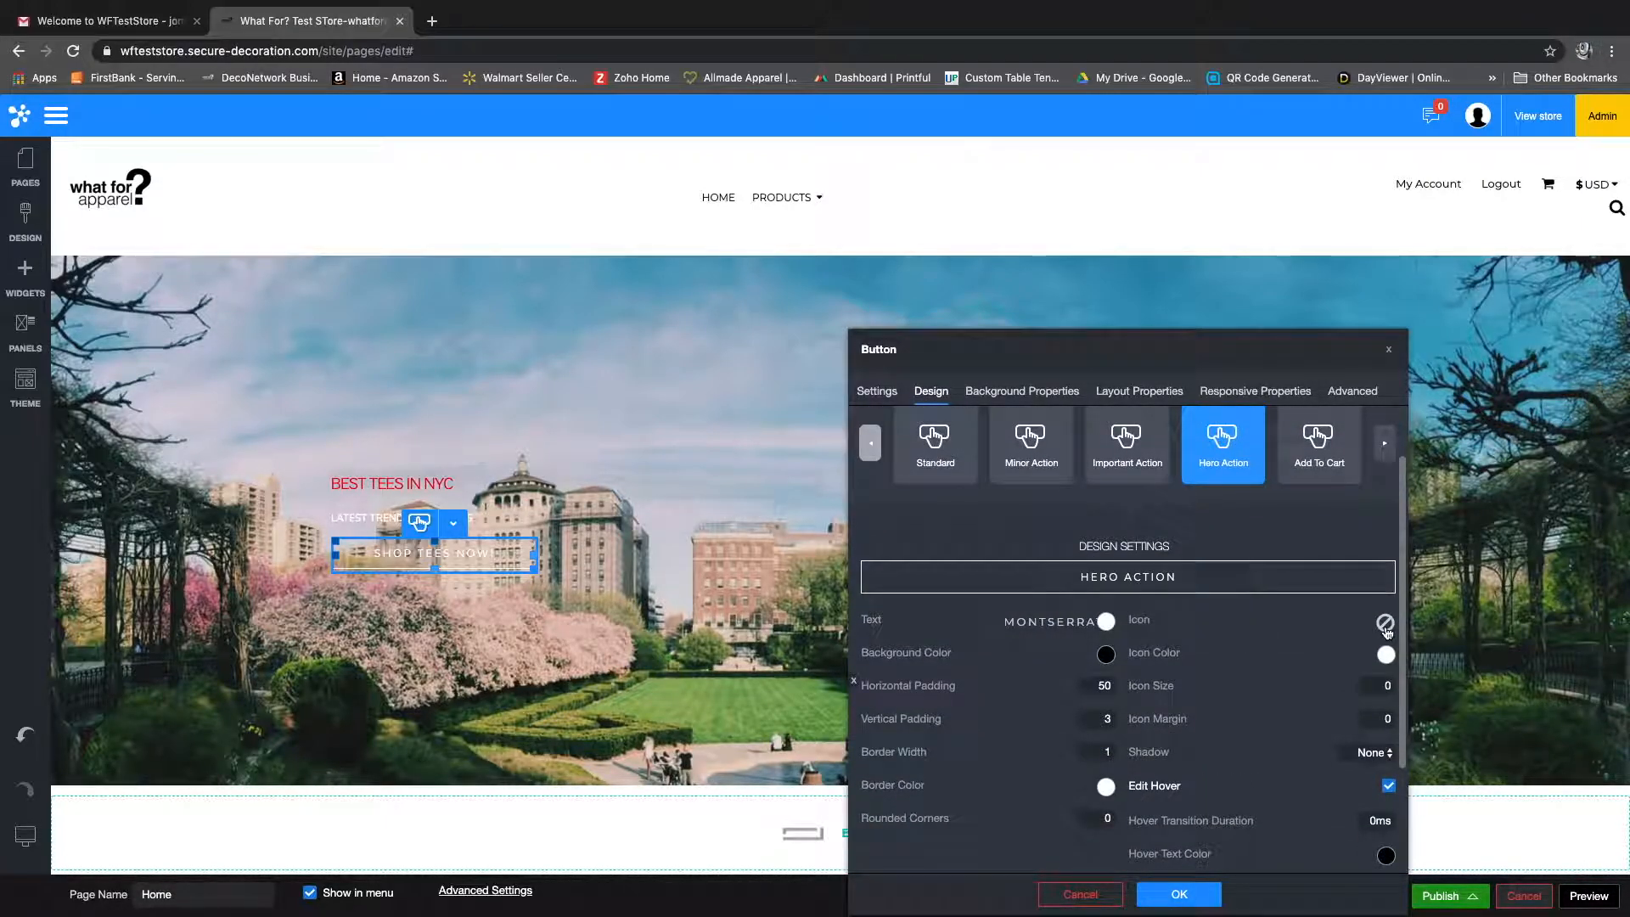
left_click(1384, 624)
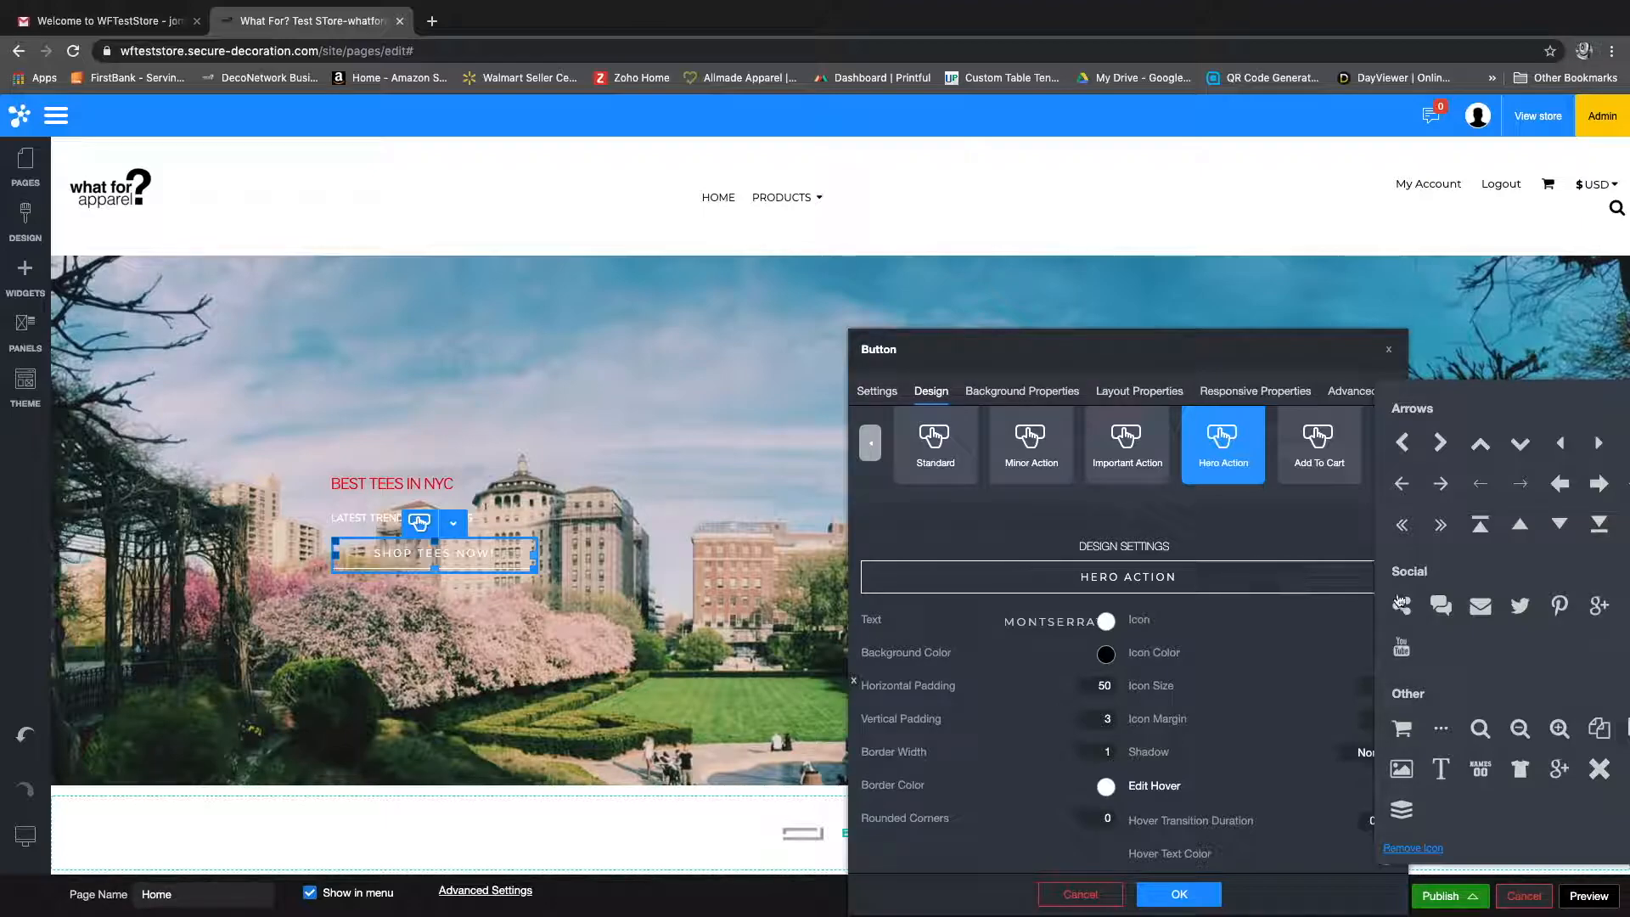
left_click(1407, 730)
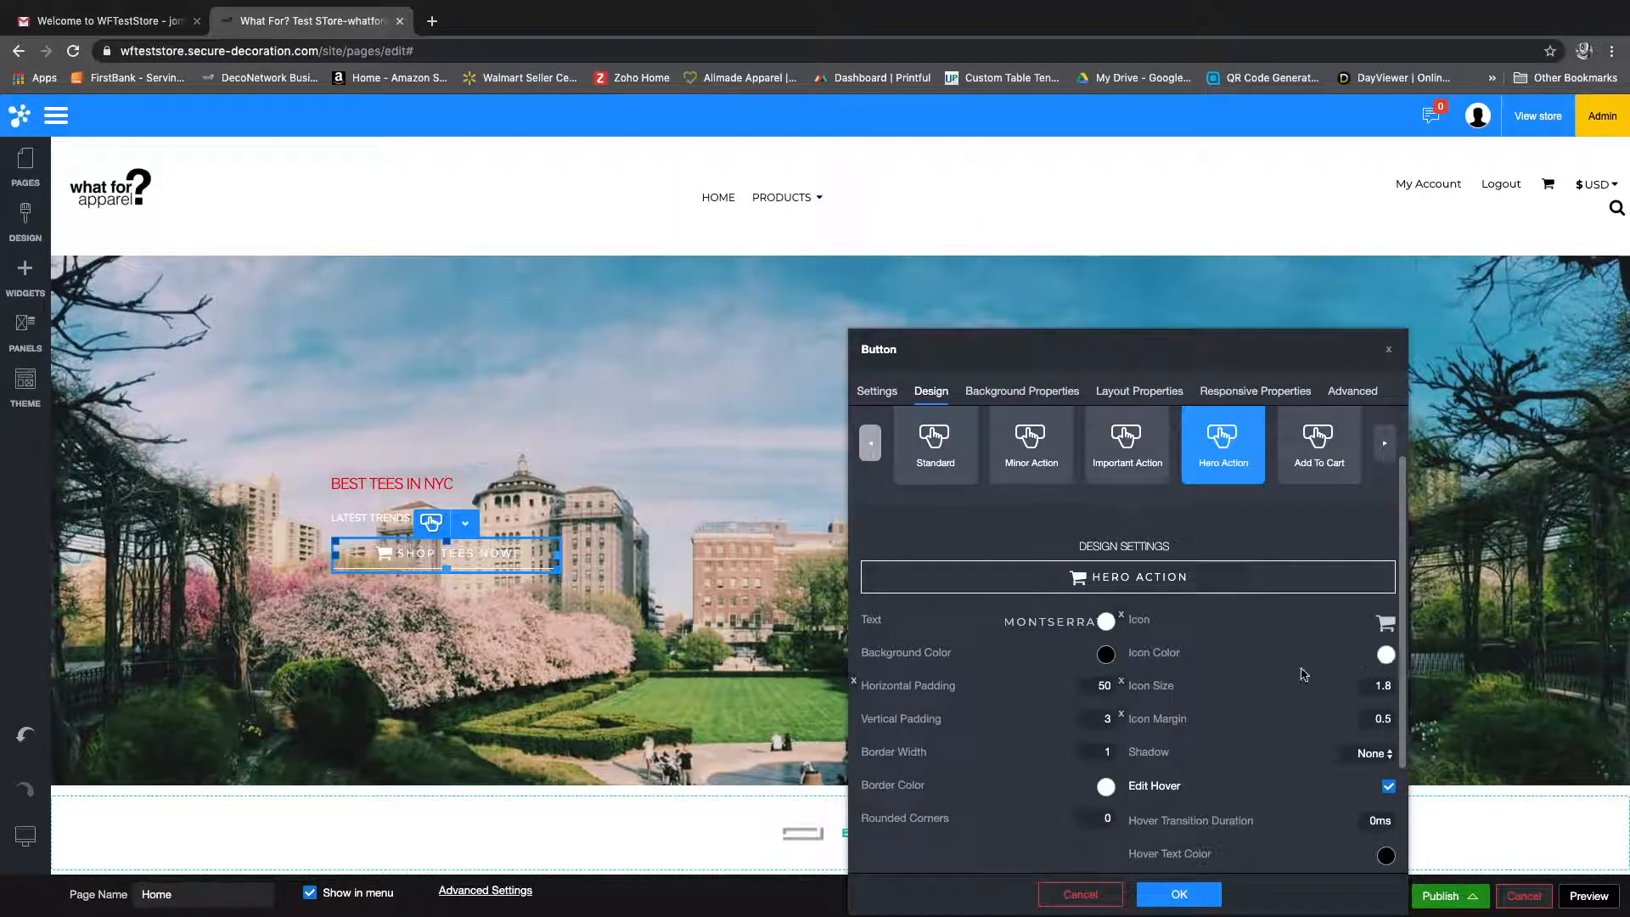
Step: Try resetting the button's icon size, and choose the shopping cart icon again to restore it
scroll(1178, 697, "down", 1)
left_click(1122, 667)
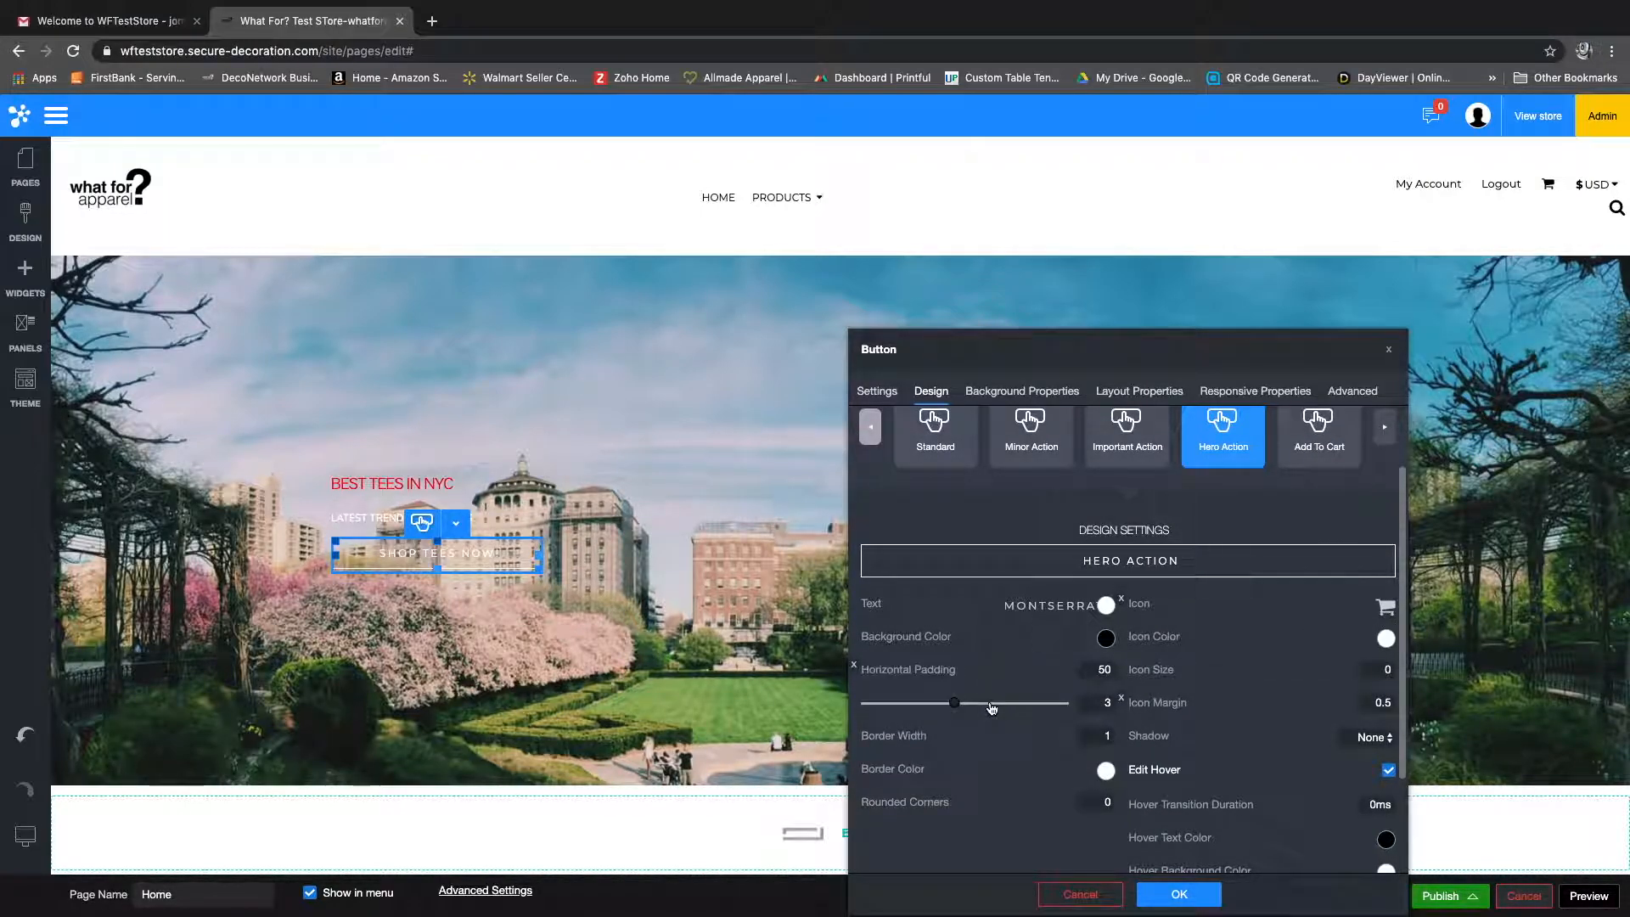
left_click(1386, 607)
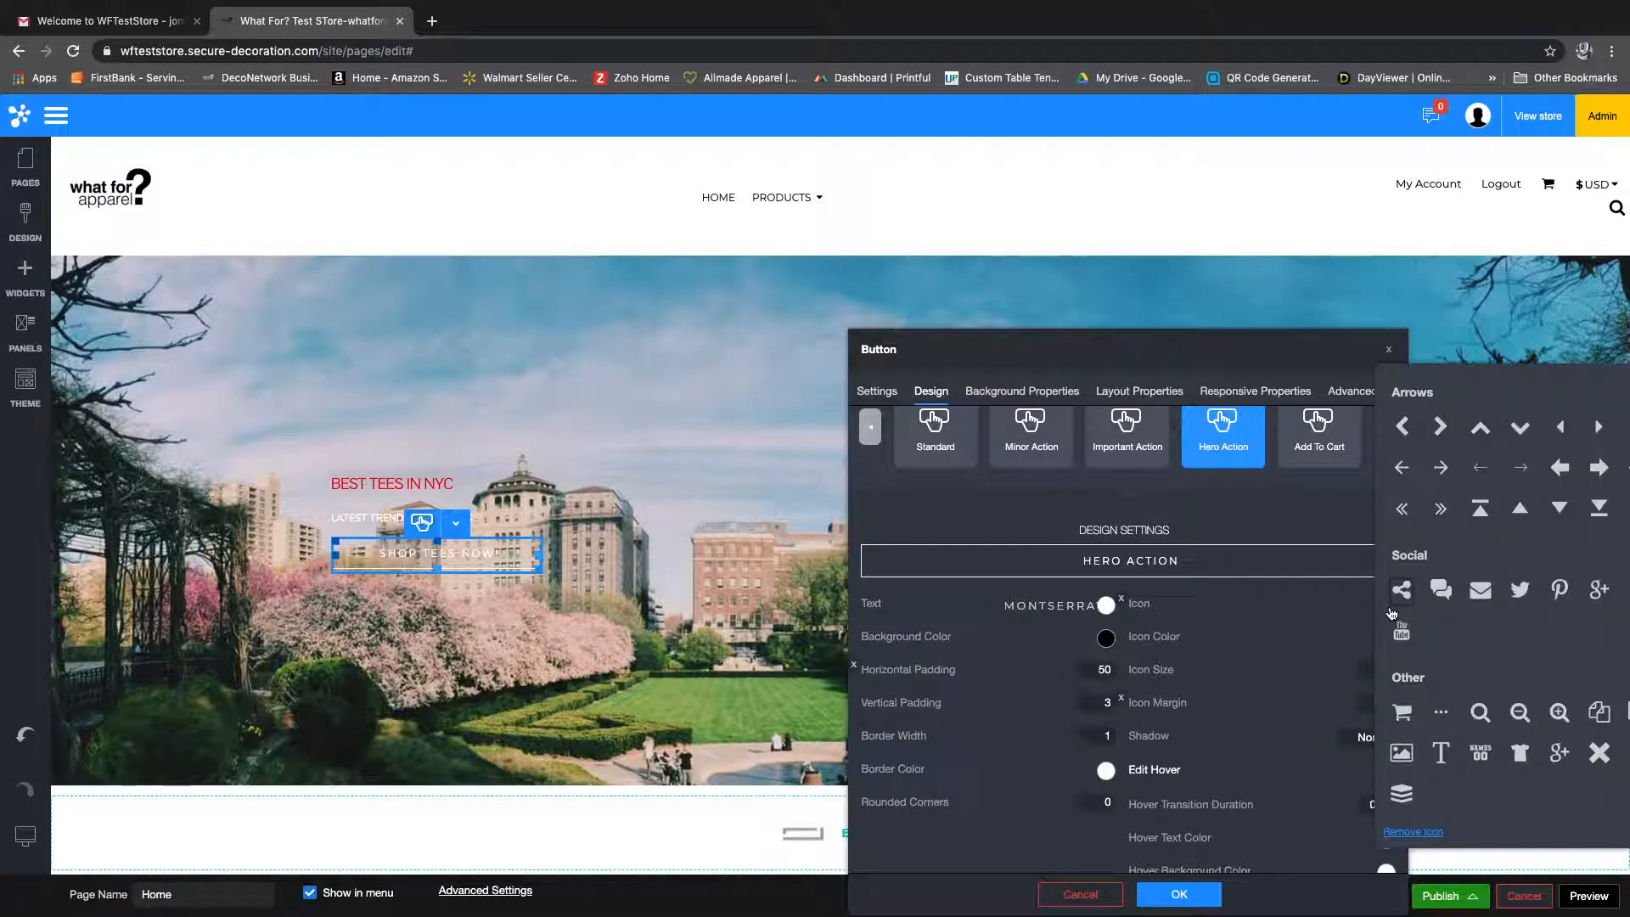
left_click(1397, 711)
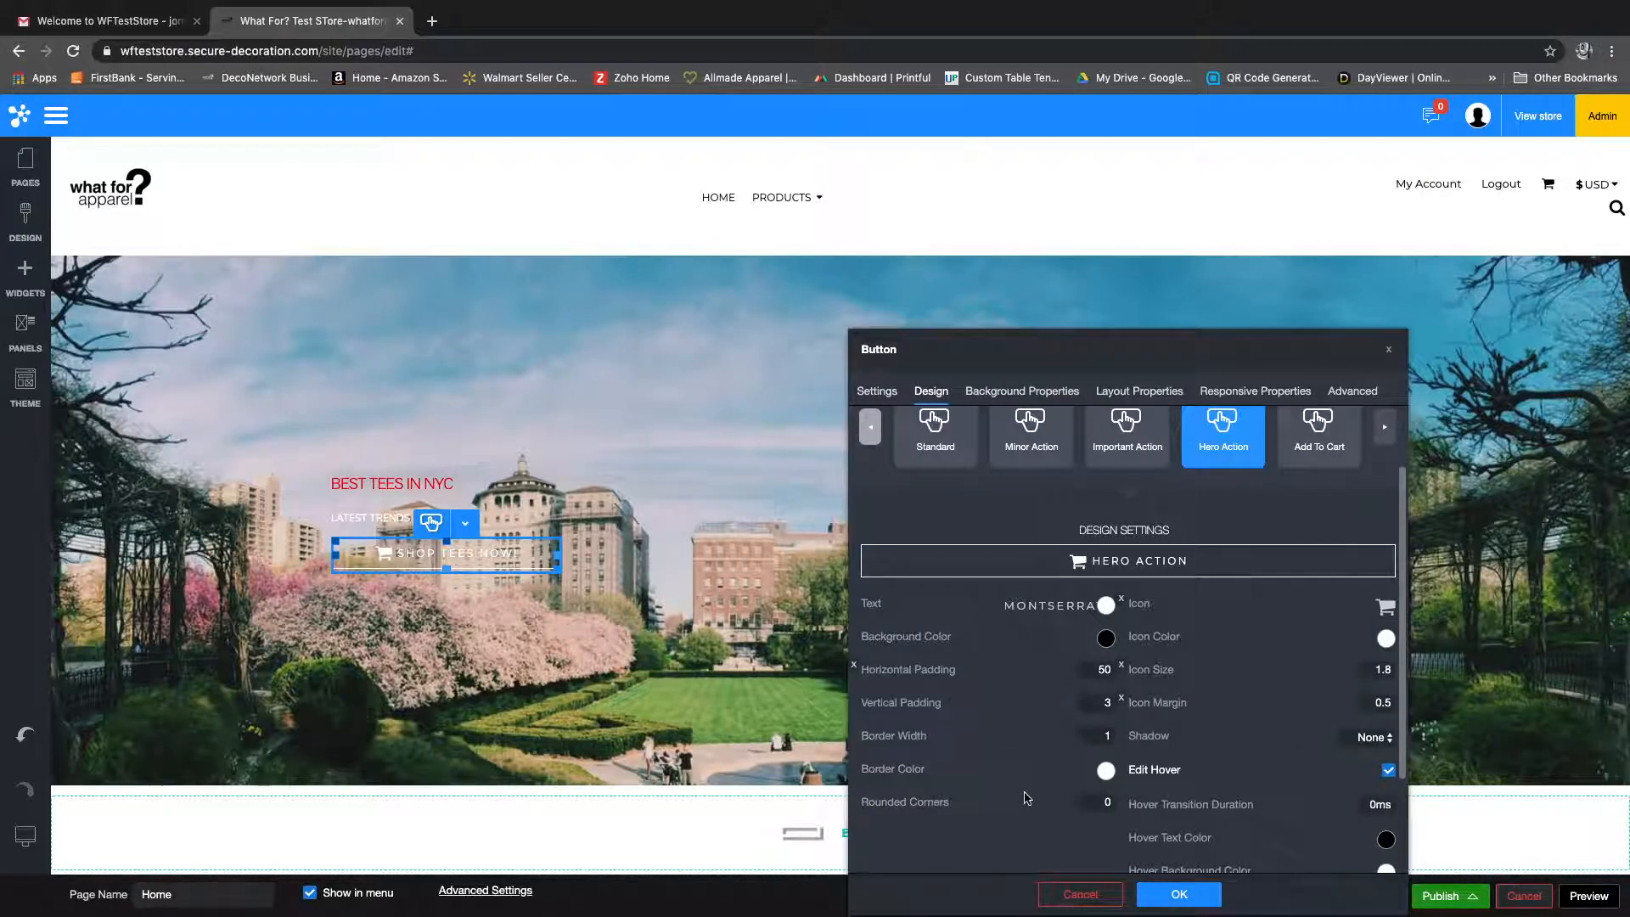
Step: Set the banner button's background color to red and its text color to black
left_click(1107, 638)
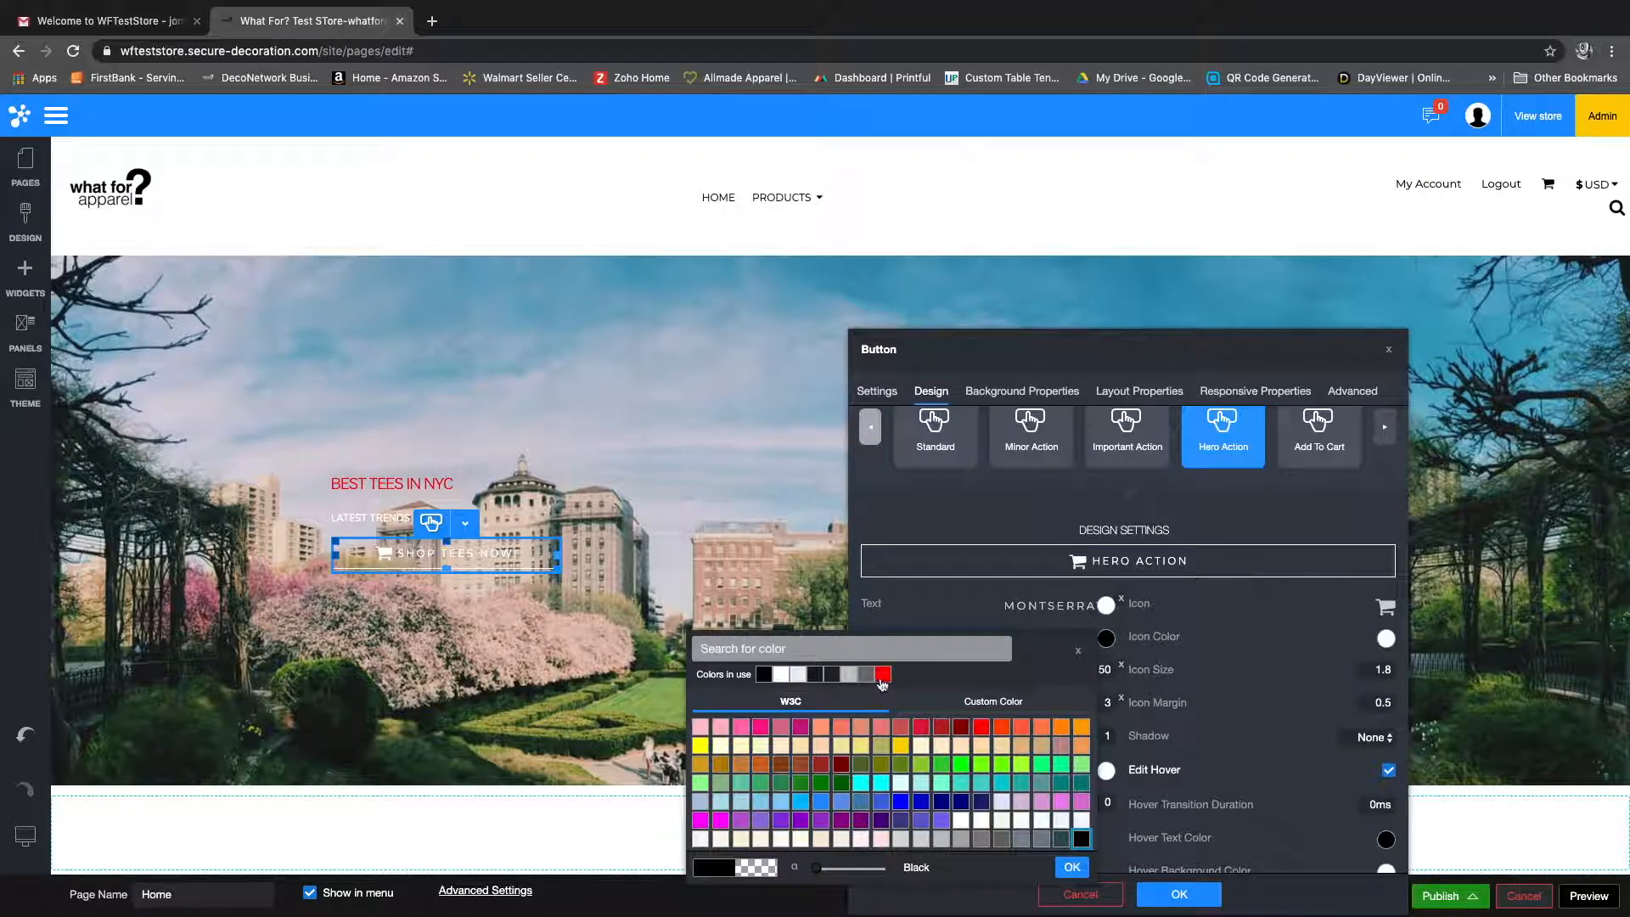
left_click(883, 675)
left_click(1106, 604)
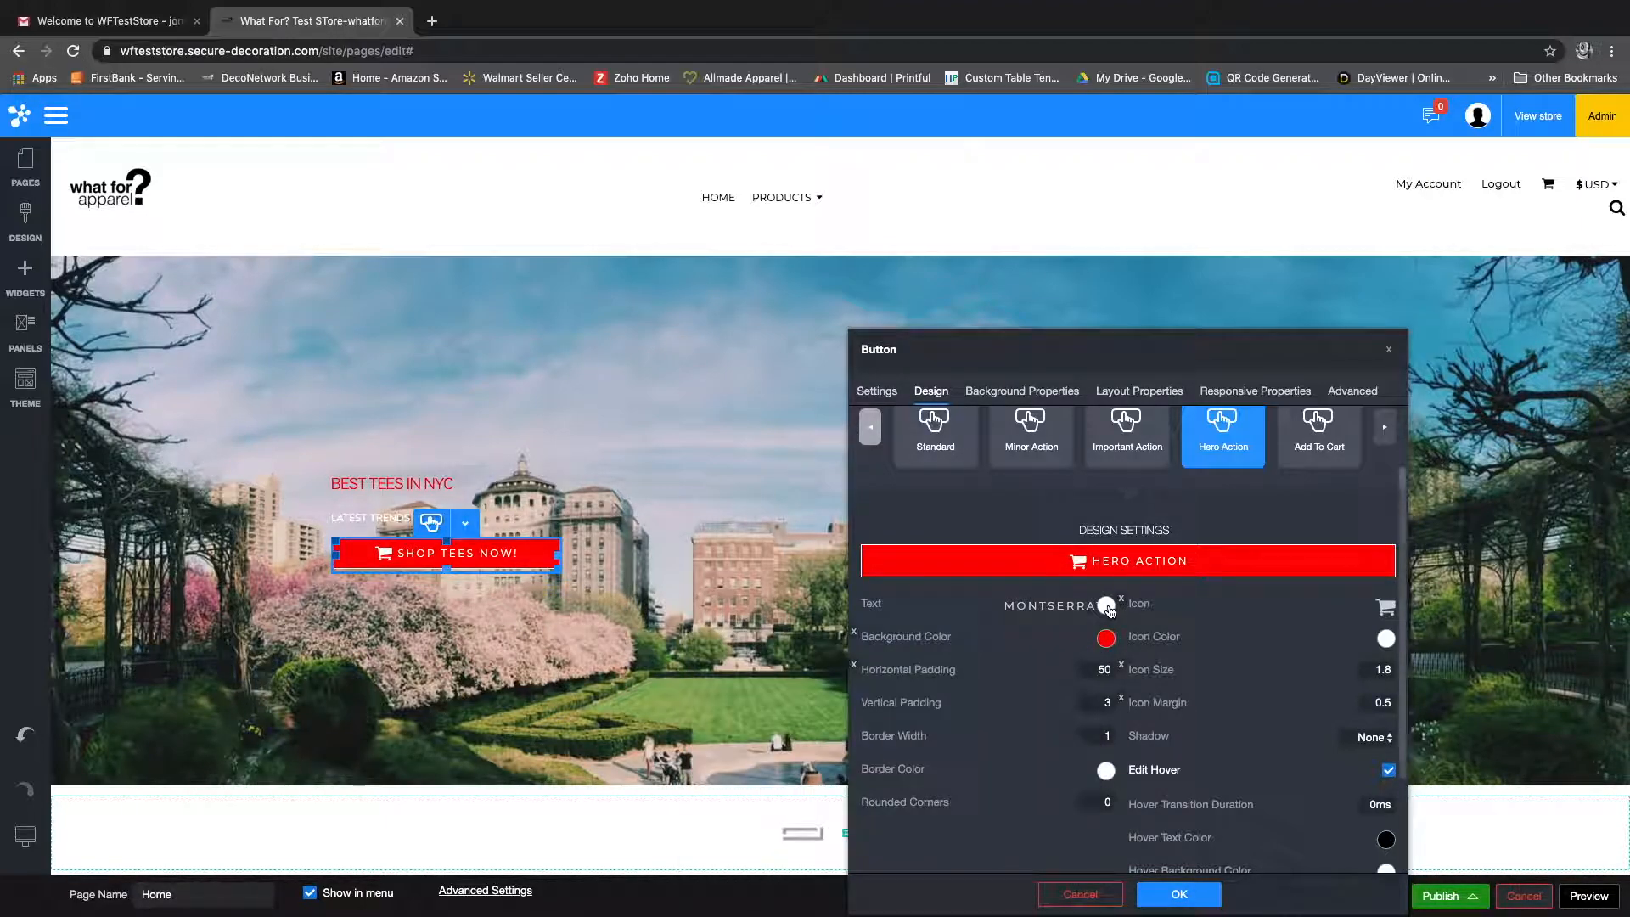
left_click(1108, 606)
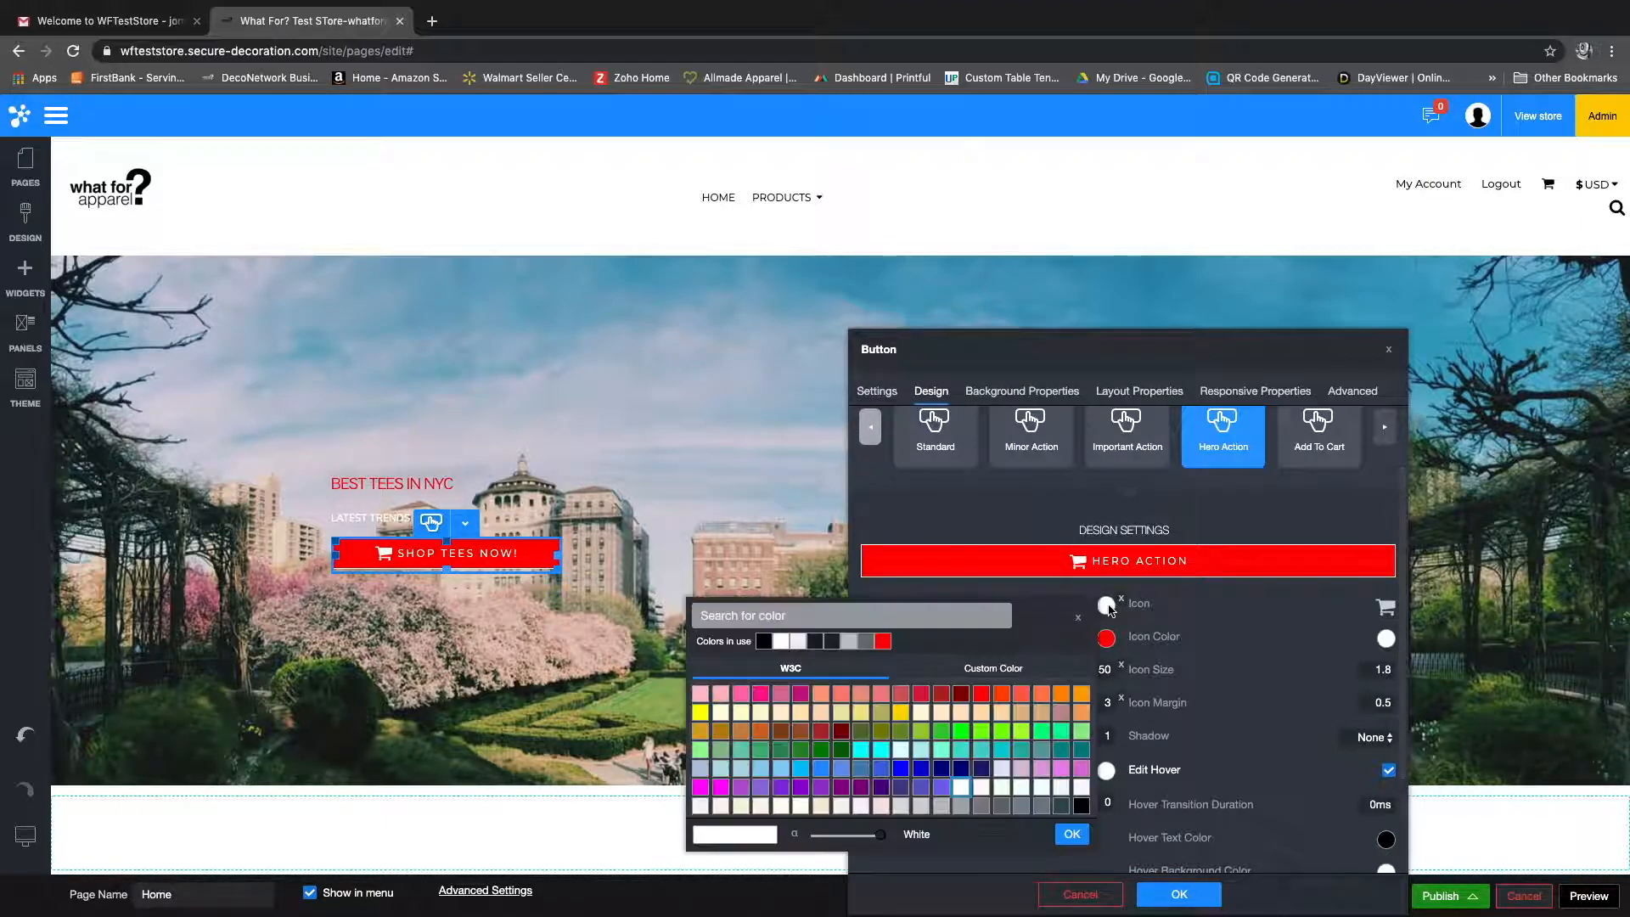
left_click(763, 642)
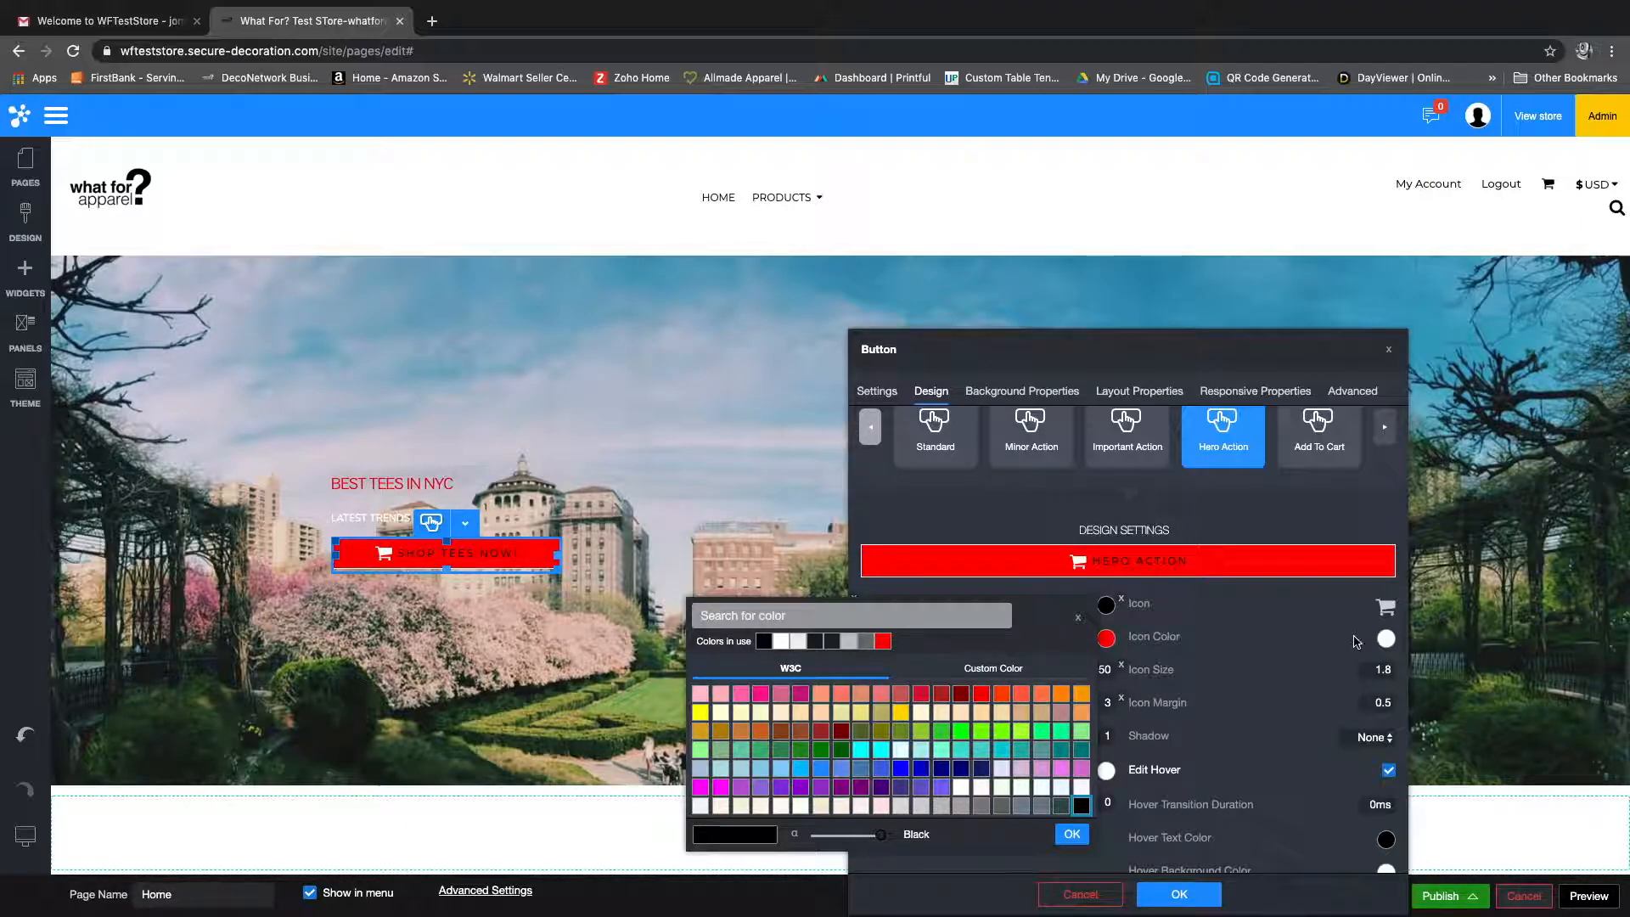
left_click(1386, 641)
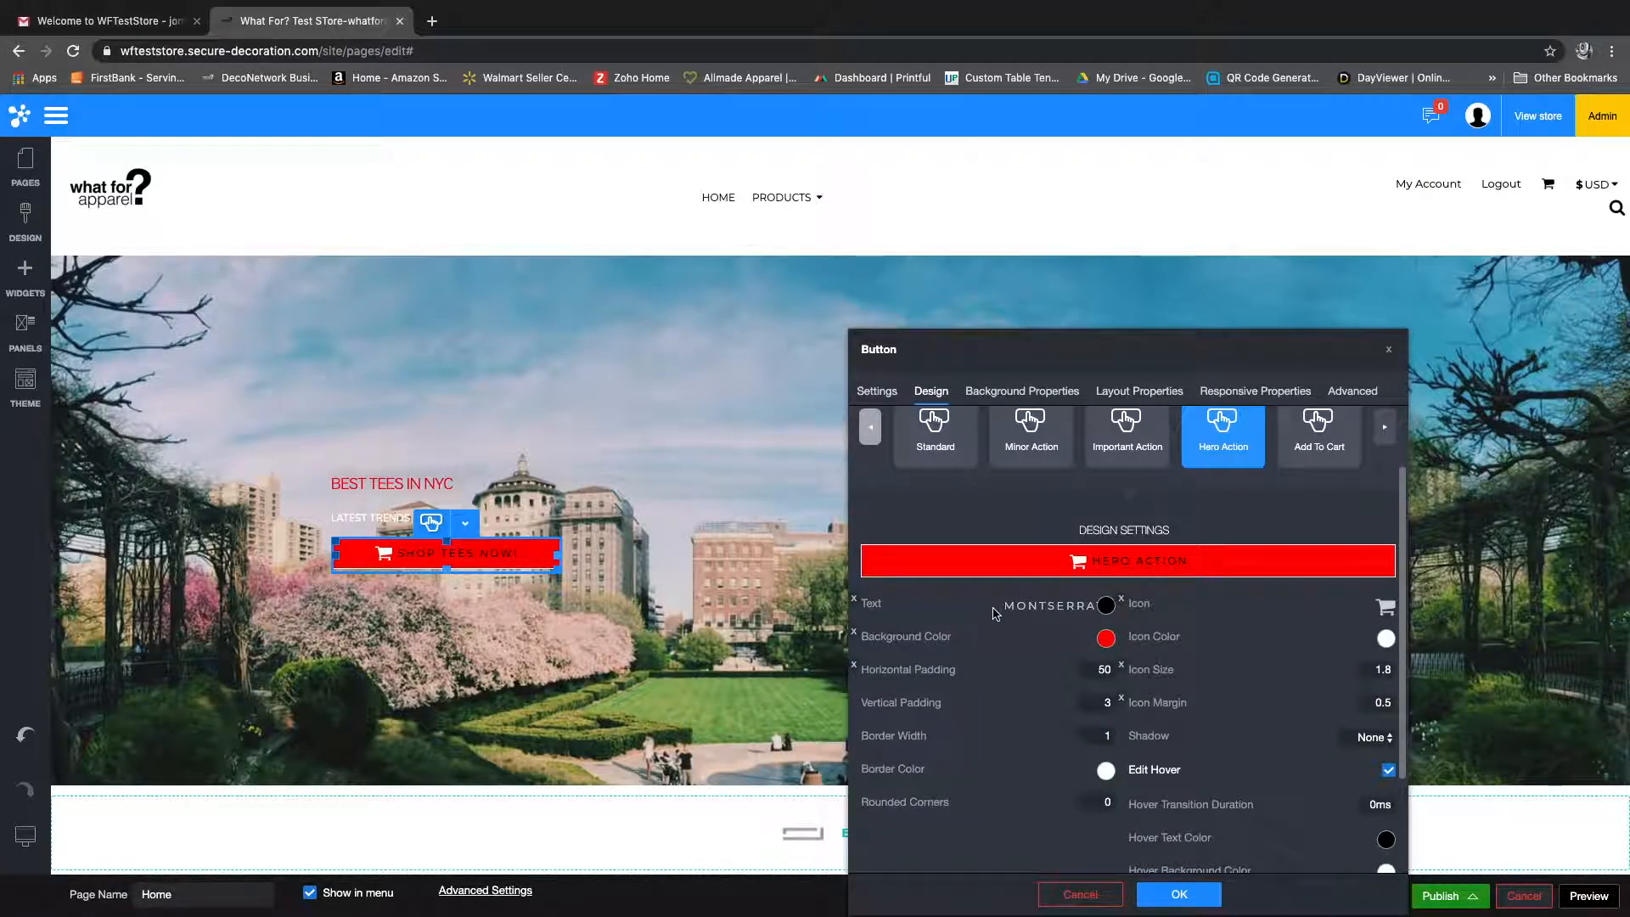
Step: Change the banner button's text font to Overpass and apply the button's design settings
left_click(1024, 608)
left_click(1112, 492)
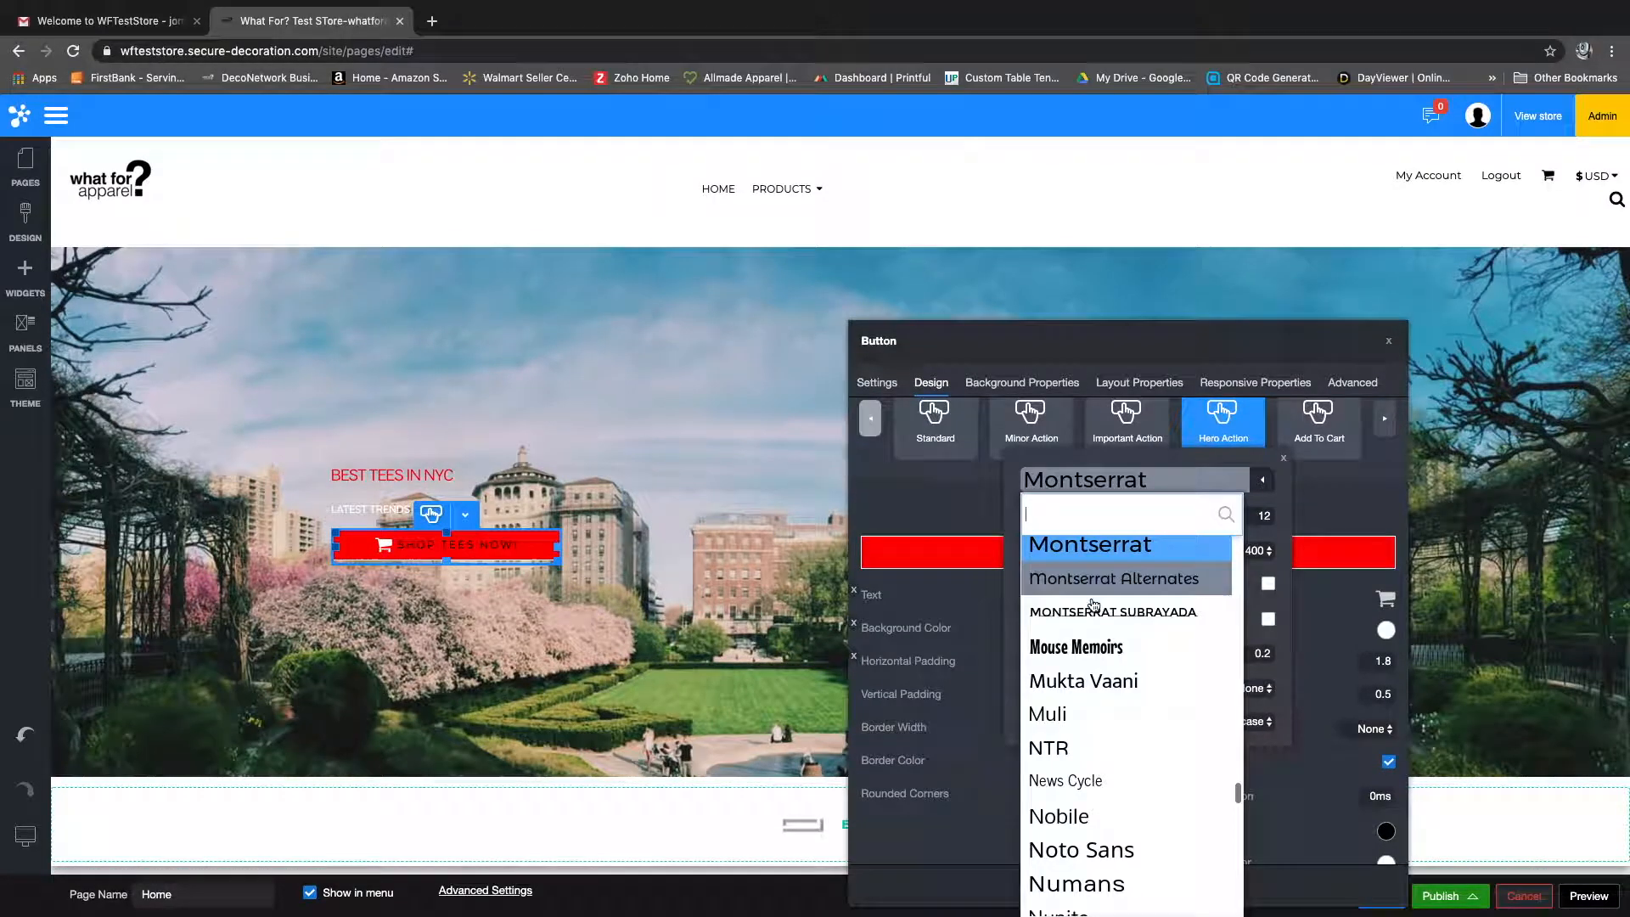
scroll(1087, 658, "down", 5)
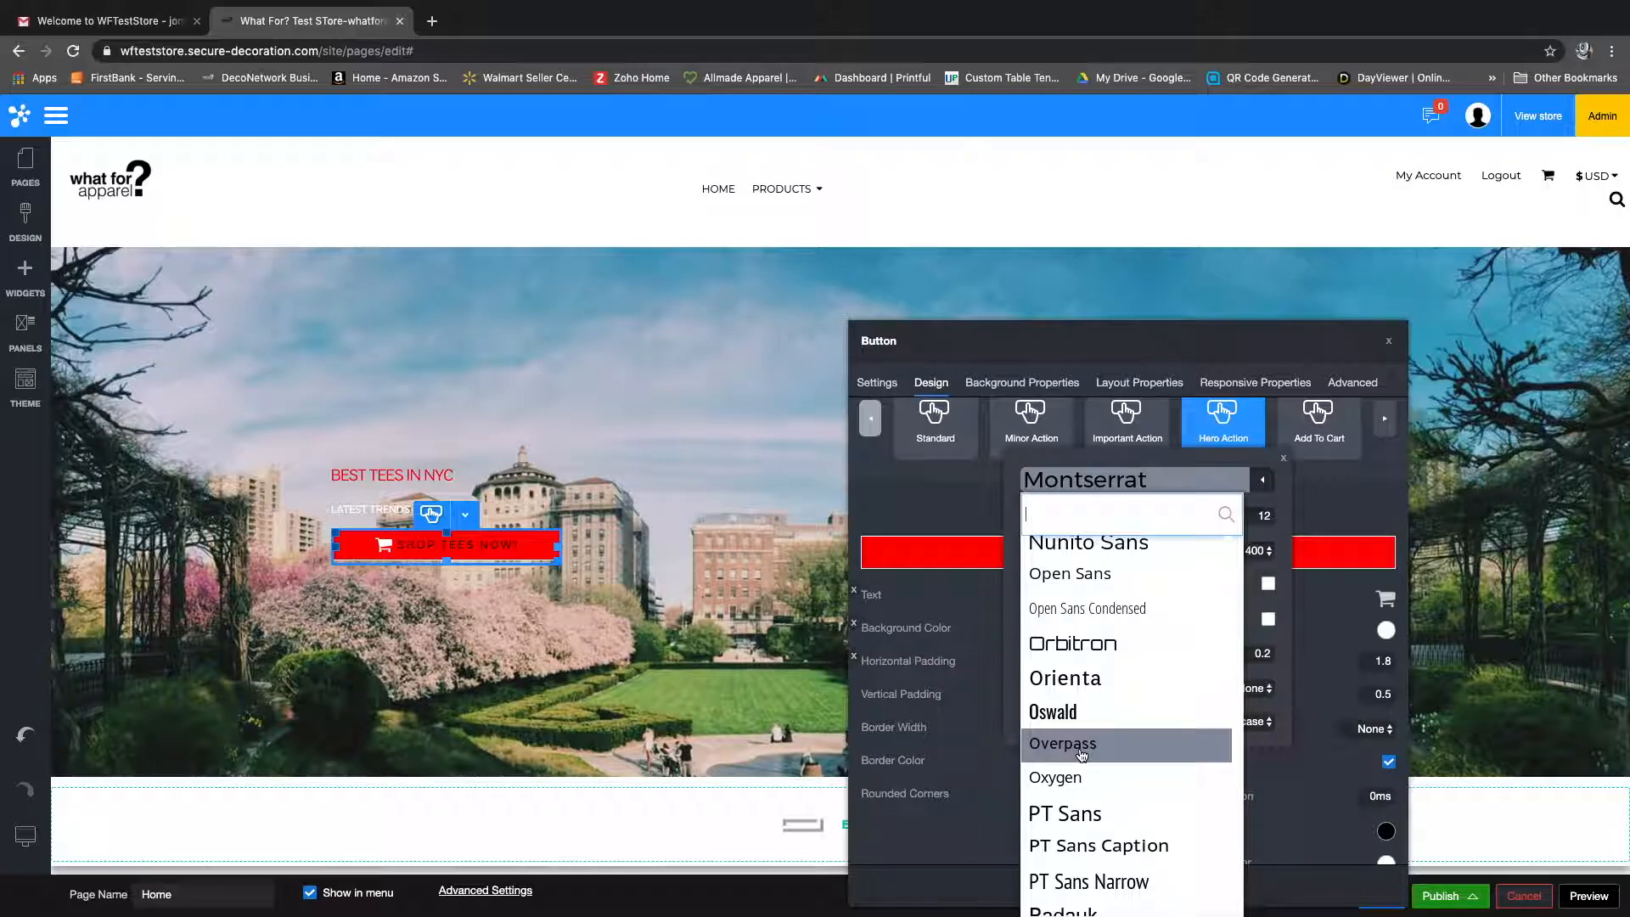
left_click(1082, 744)
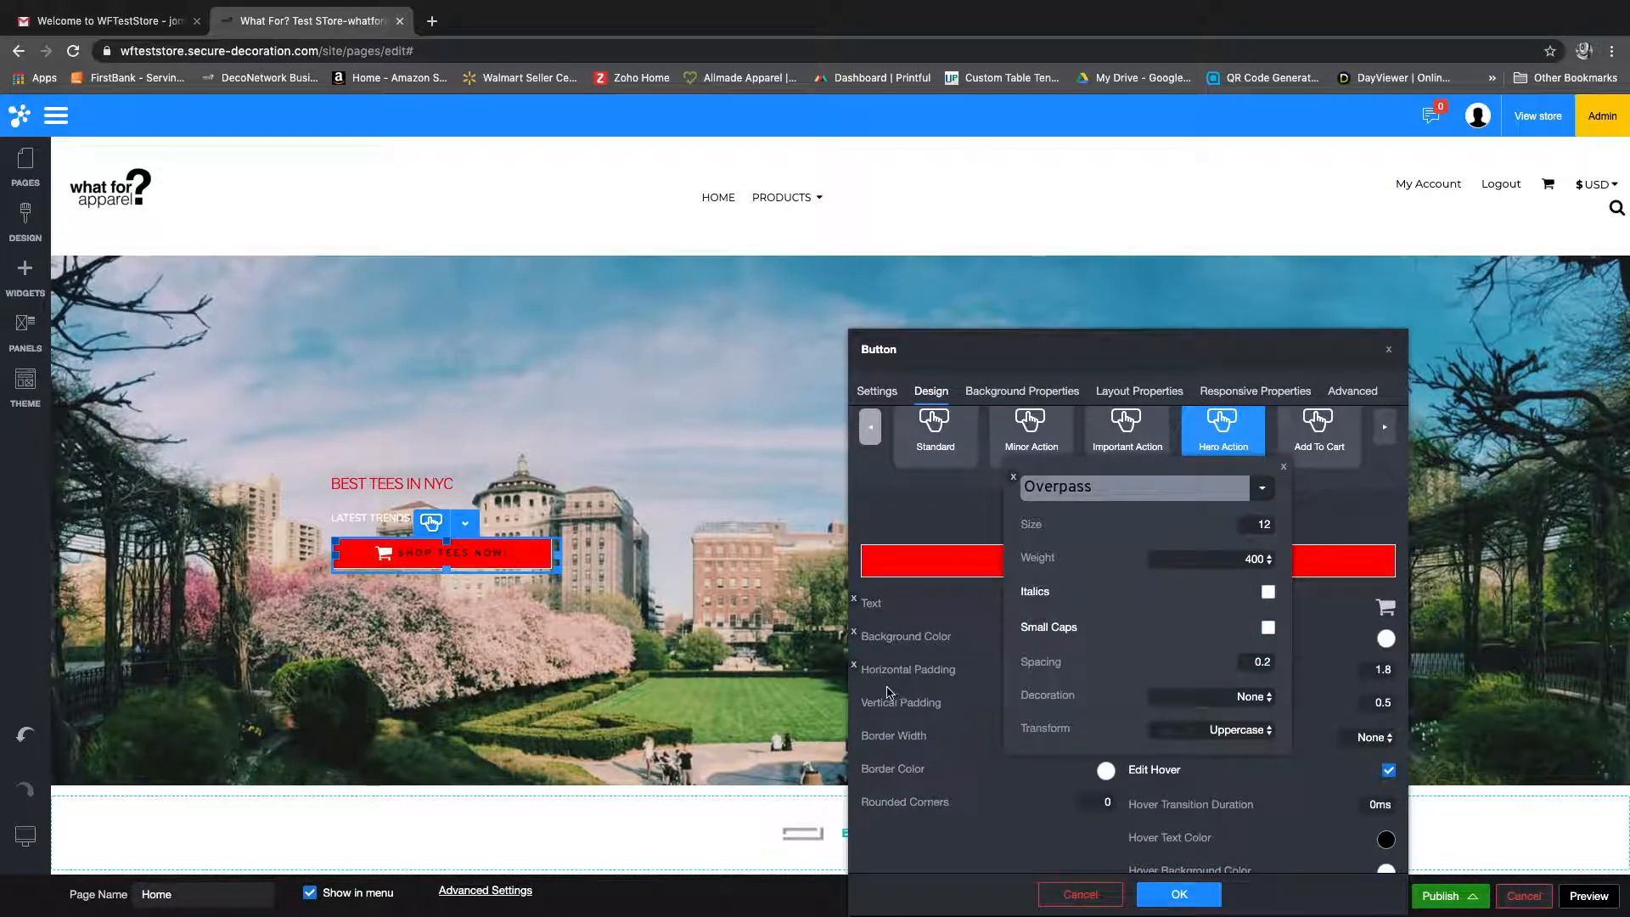
left_click(933, 836)
scroll(942, 798, "down", 2)
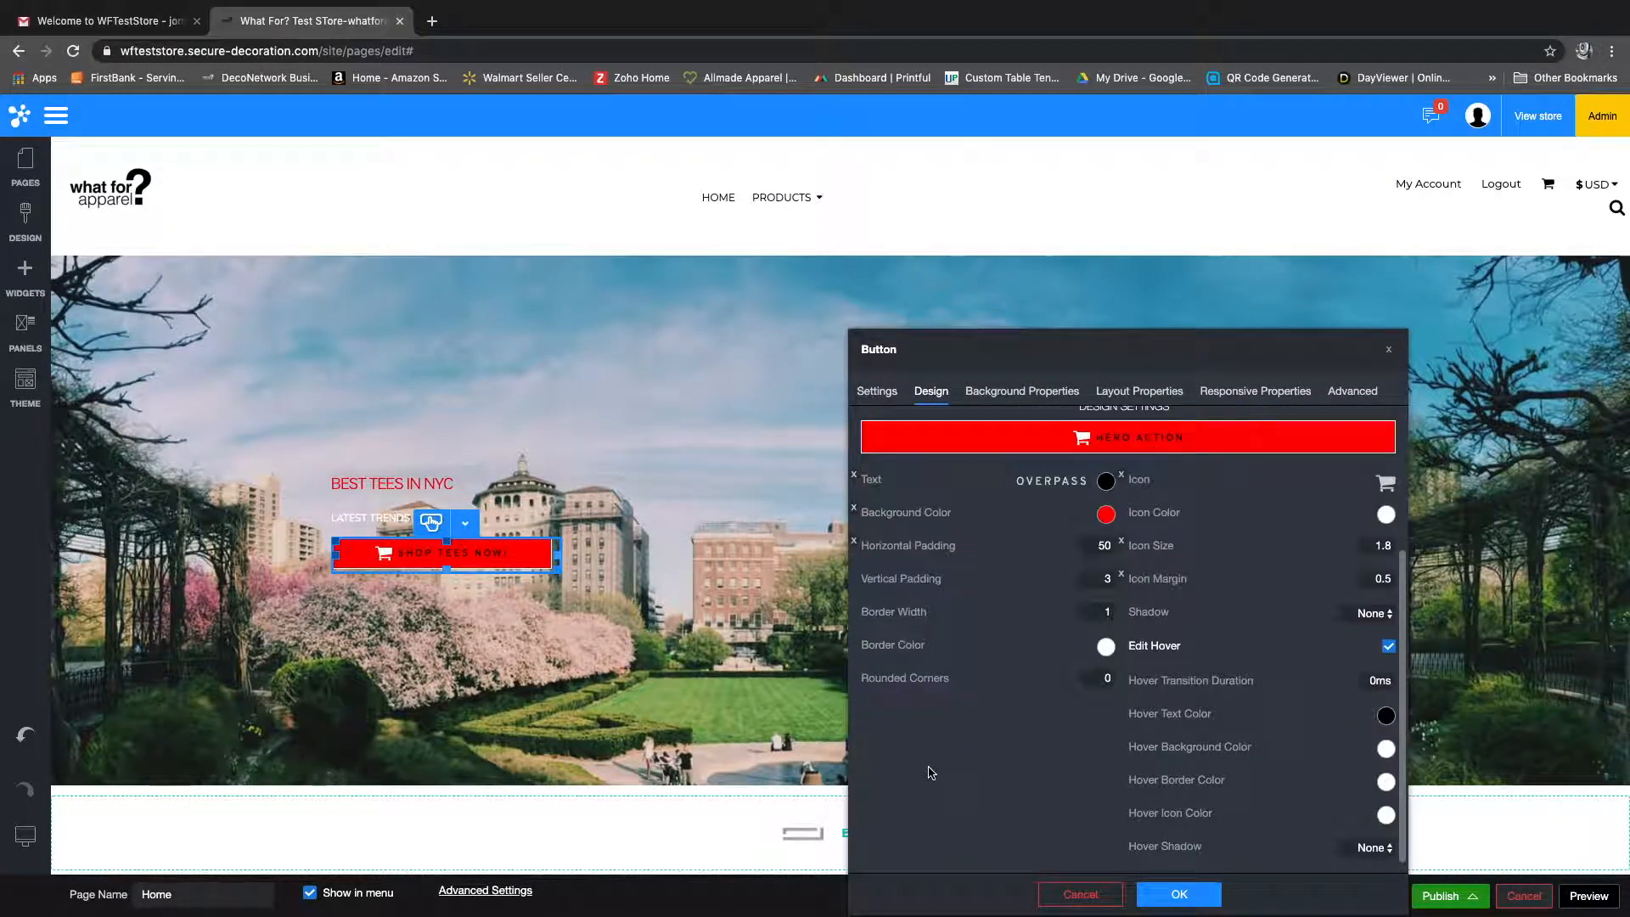
left_click(1178, 896)
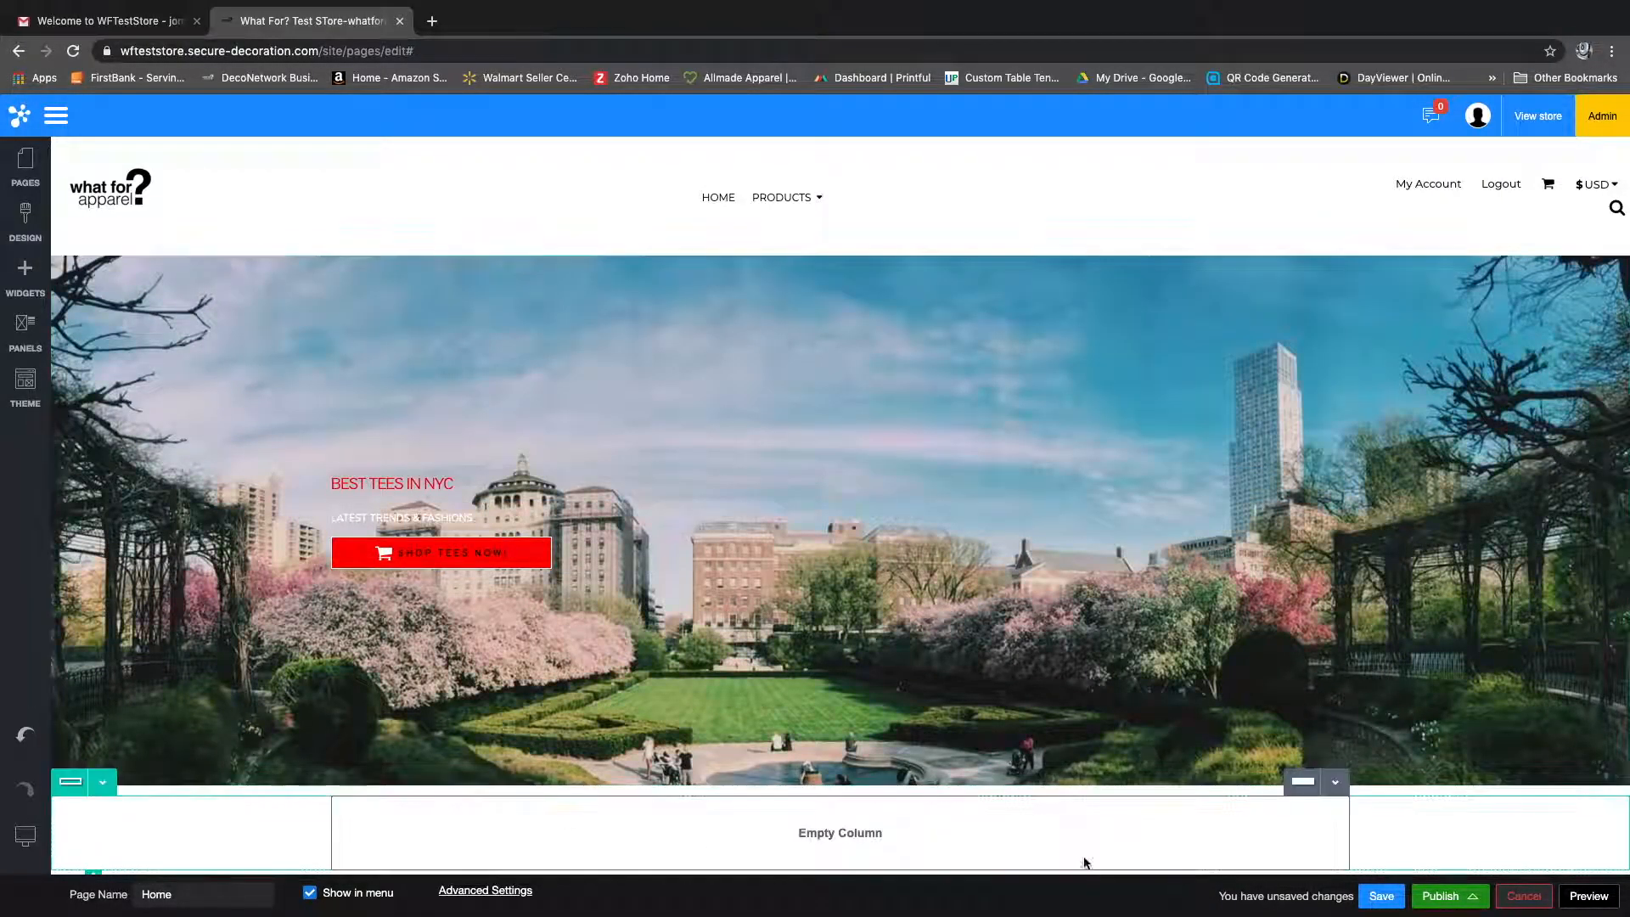
Step: Save the Home page with the finished banner button and close the save dialog
left_click(433, 485)
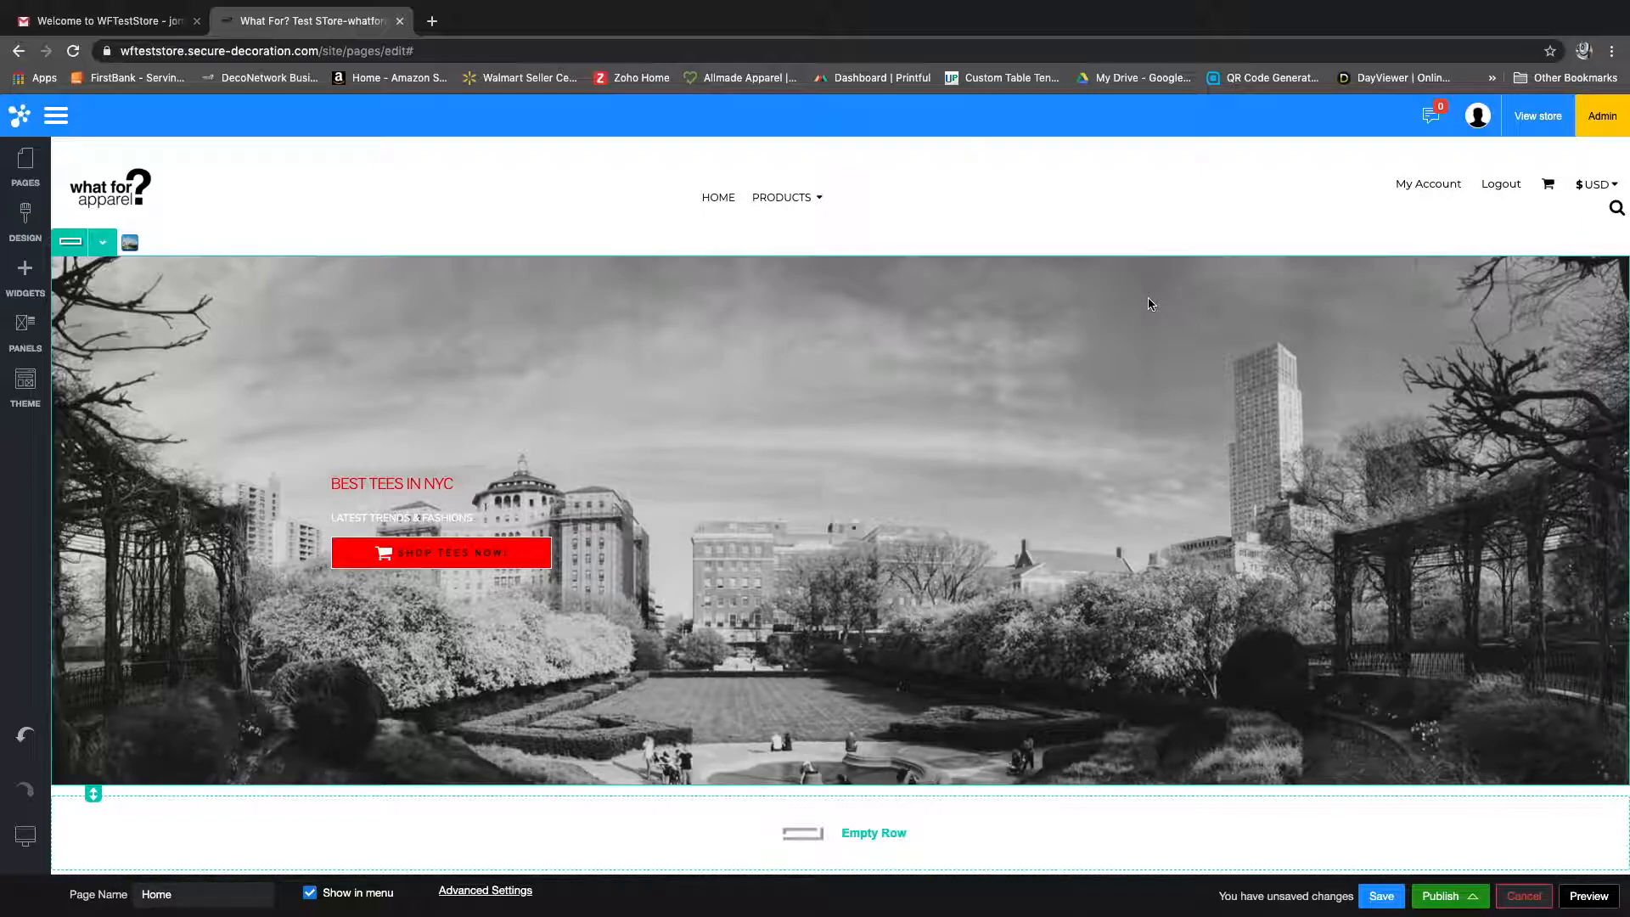
left_click(1381, 895)
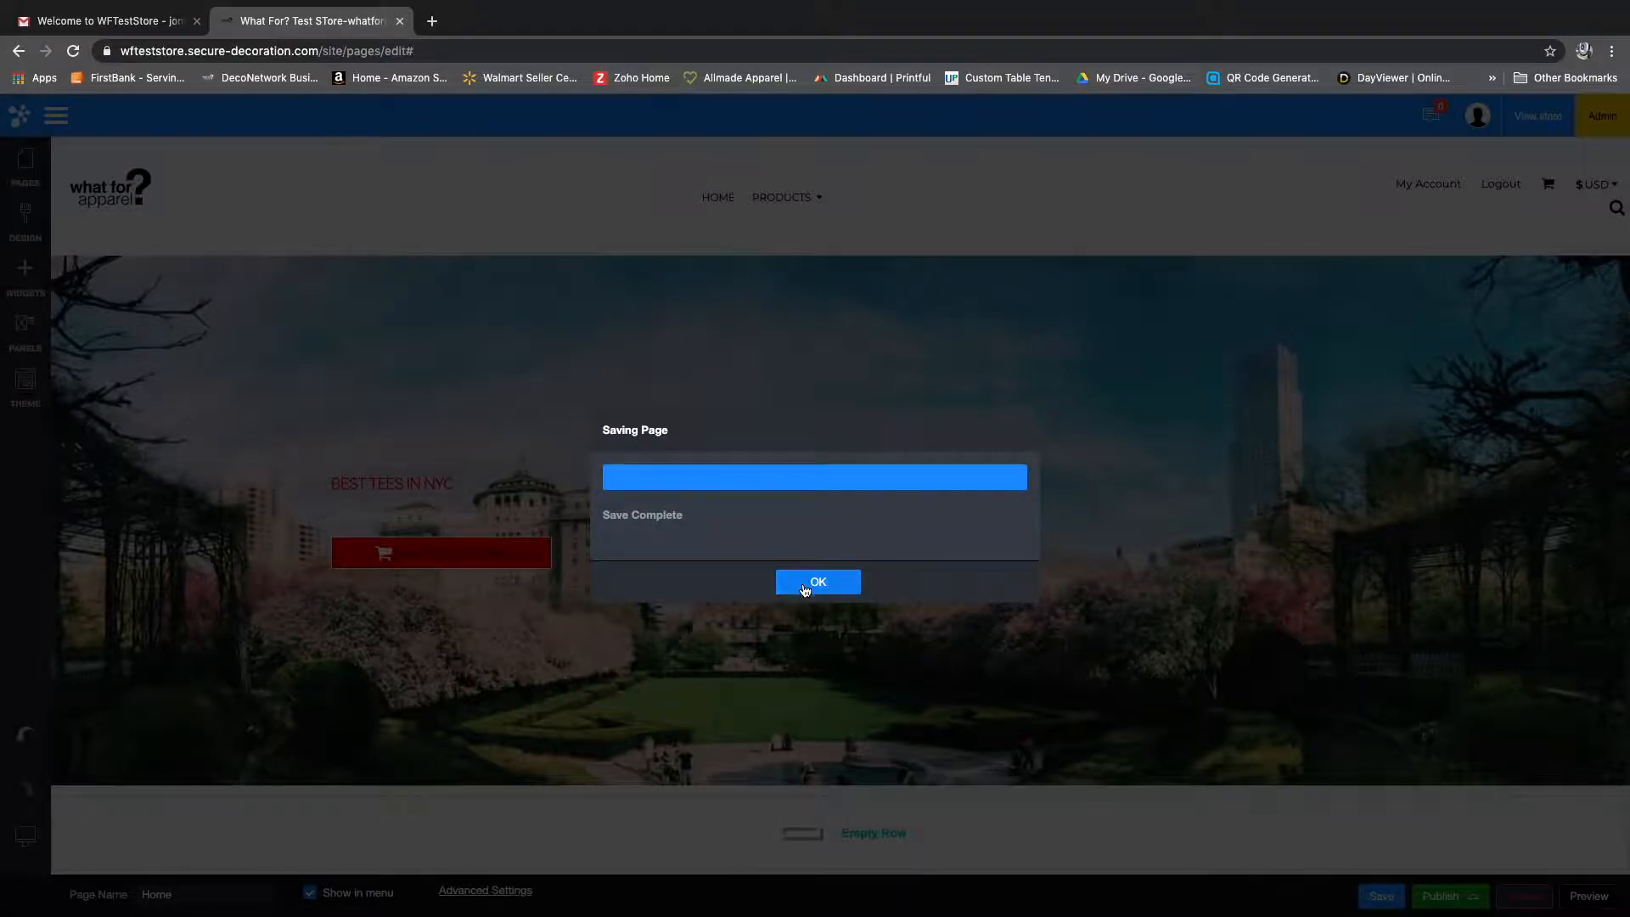
left_click(815, 580)
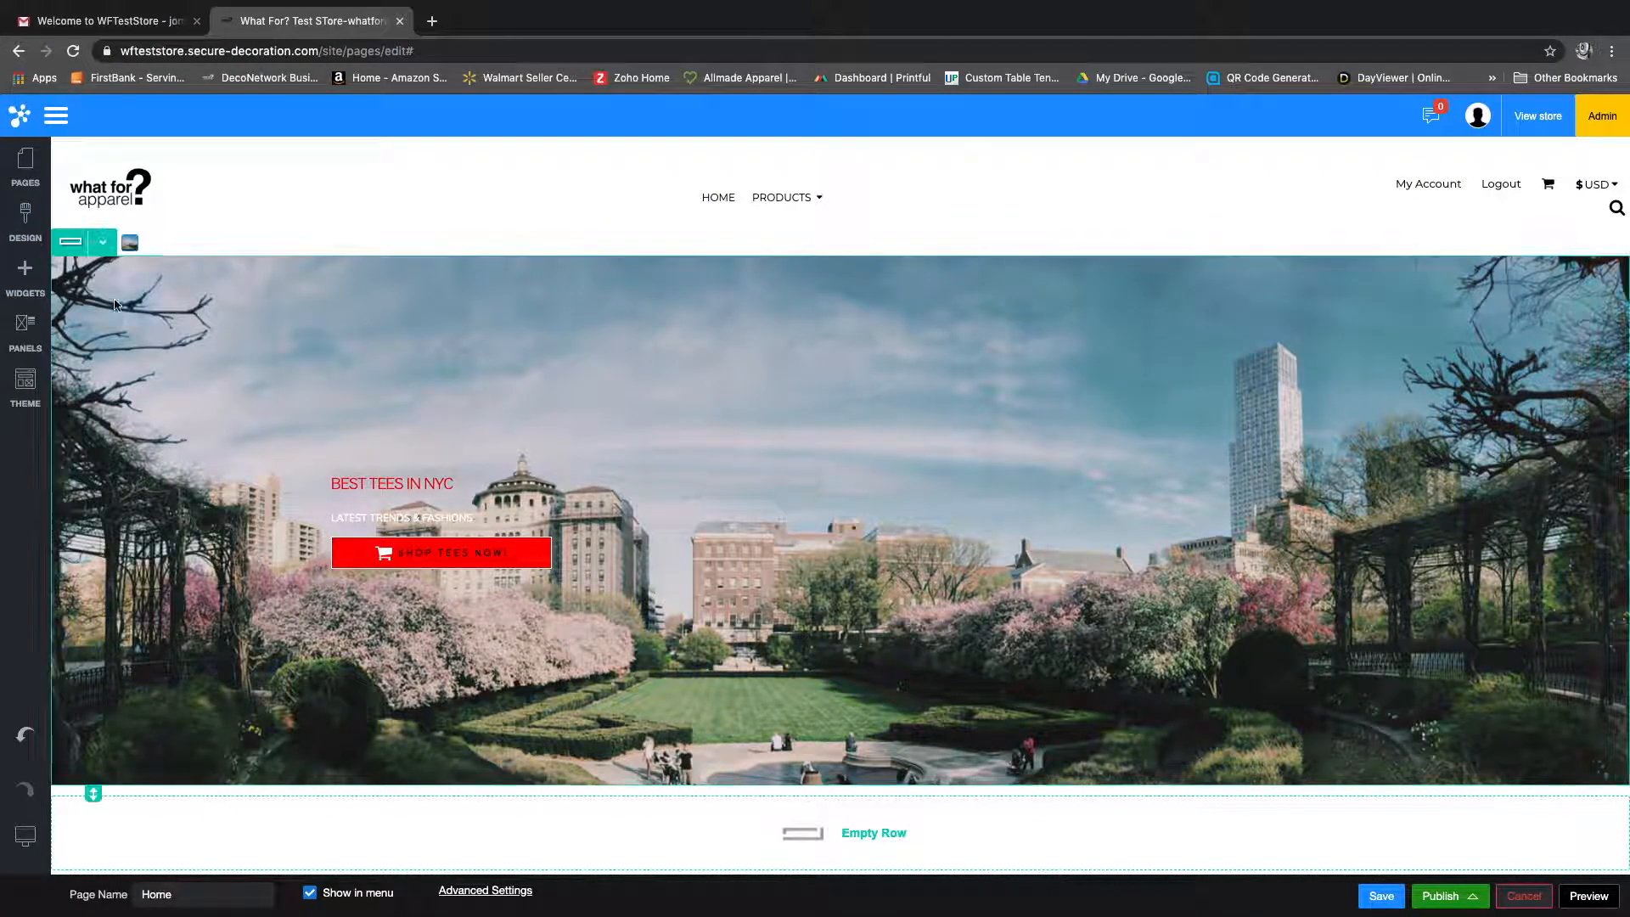
Step: Delete the Leading Designs image row from the Home page
left_click(113, 248)
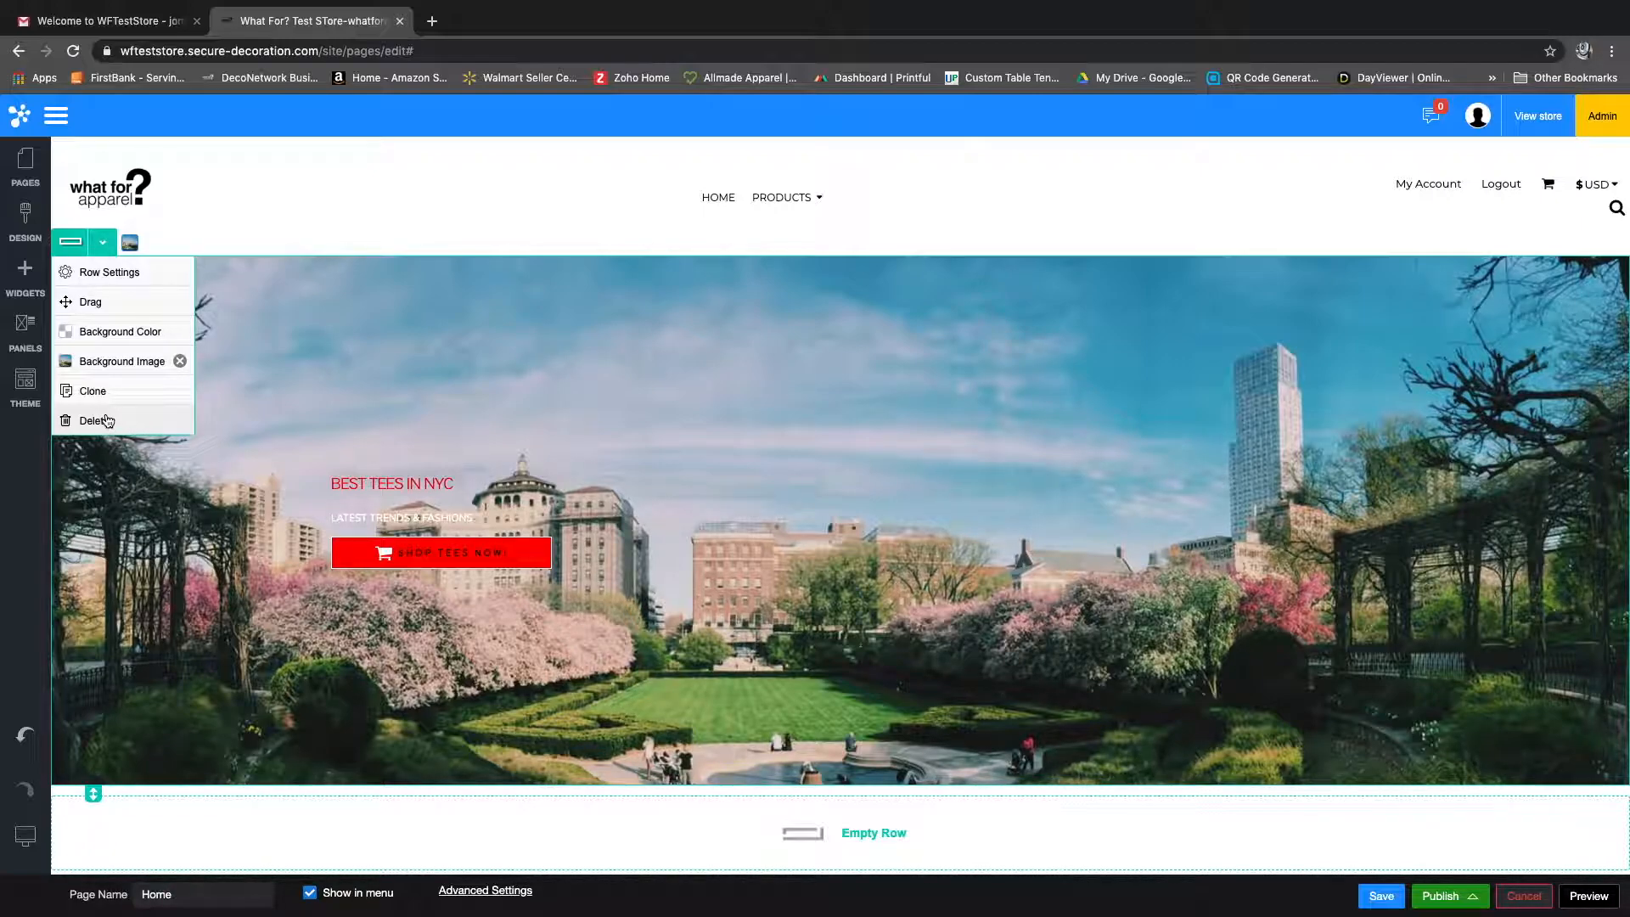
scroll(254, 334, "down", 1)
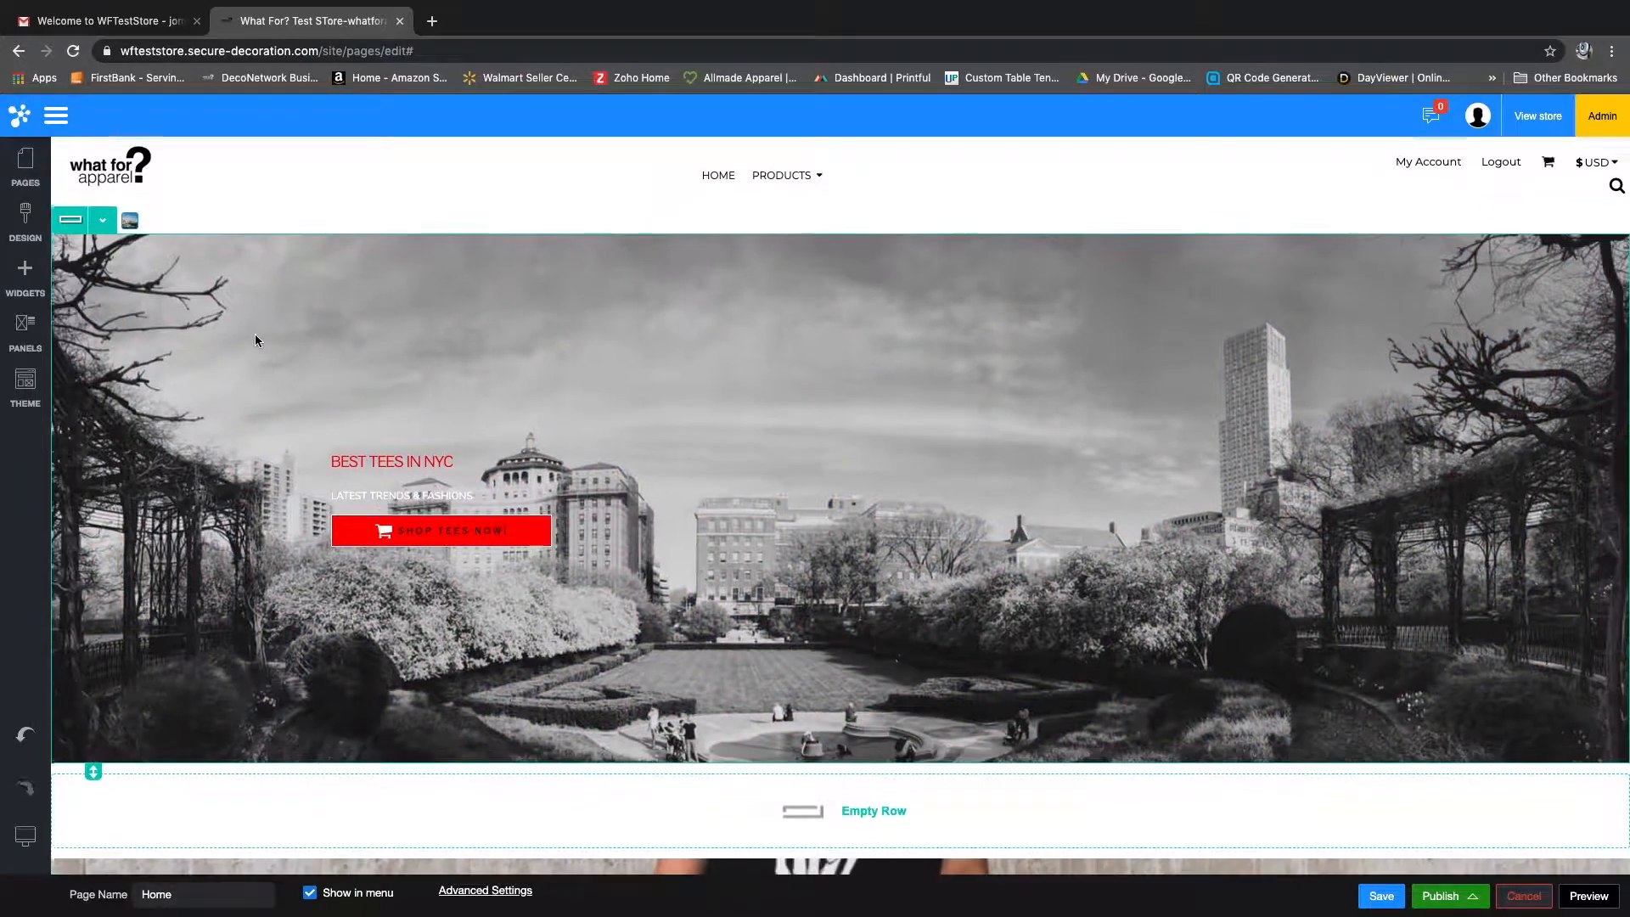
scroll(247, 323, "down", 3)
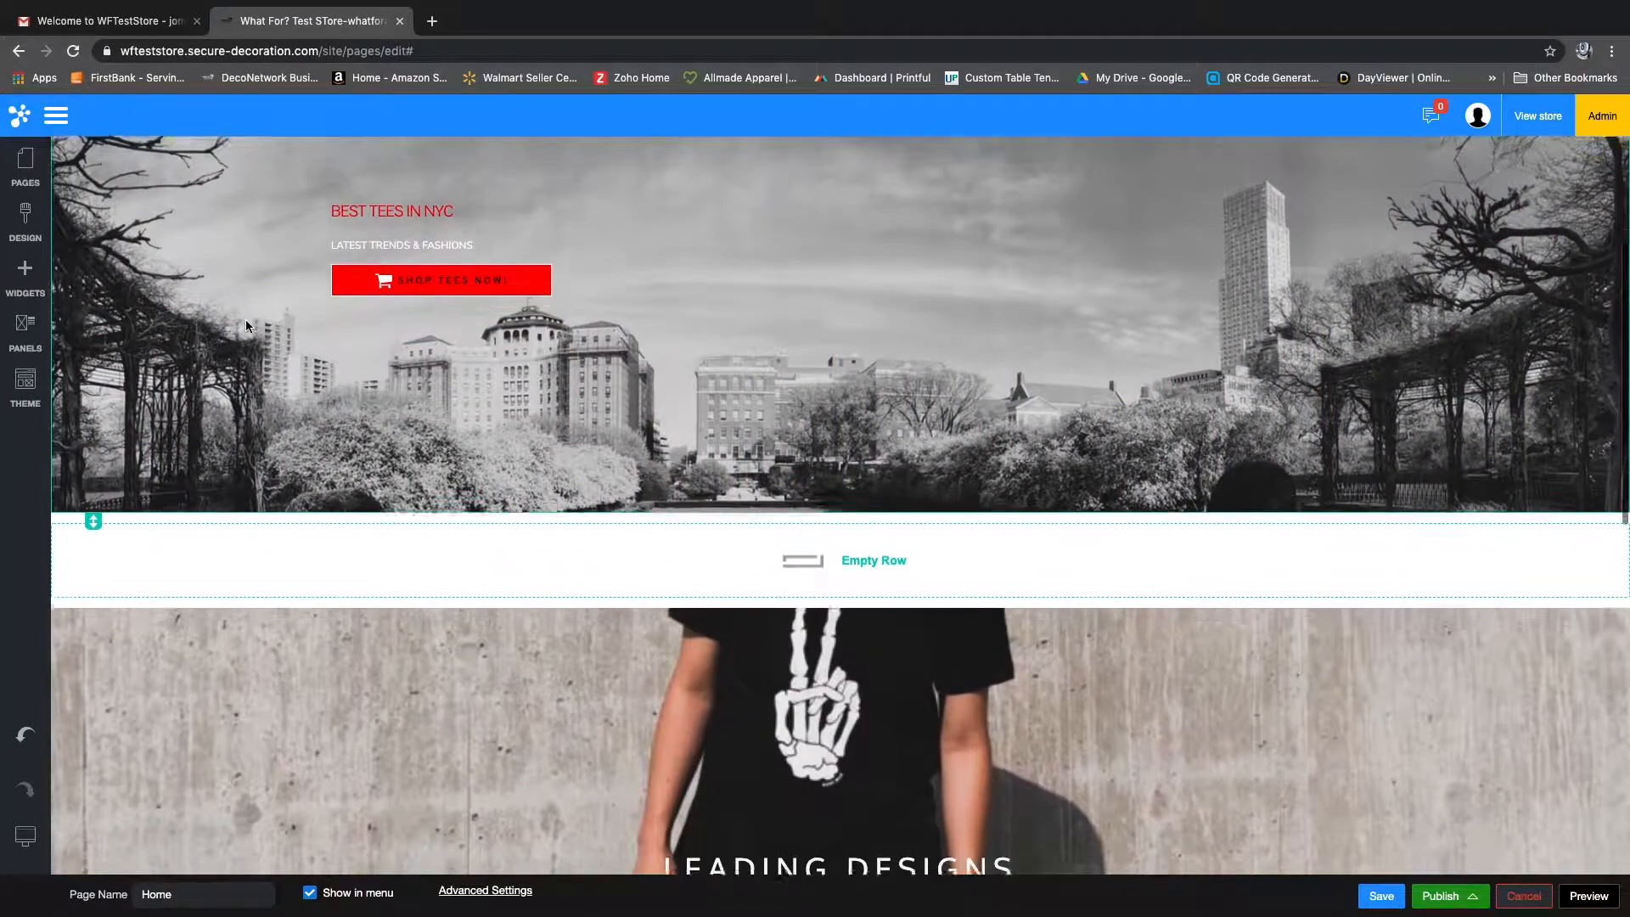
scroll(245, 322, "down", 9)
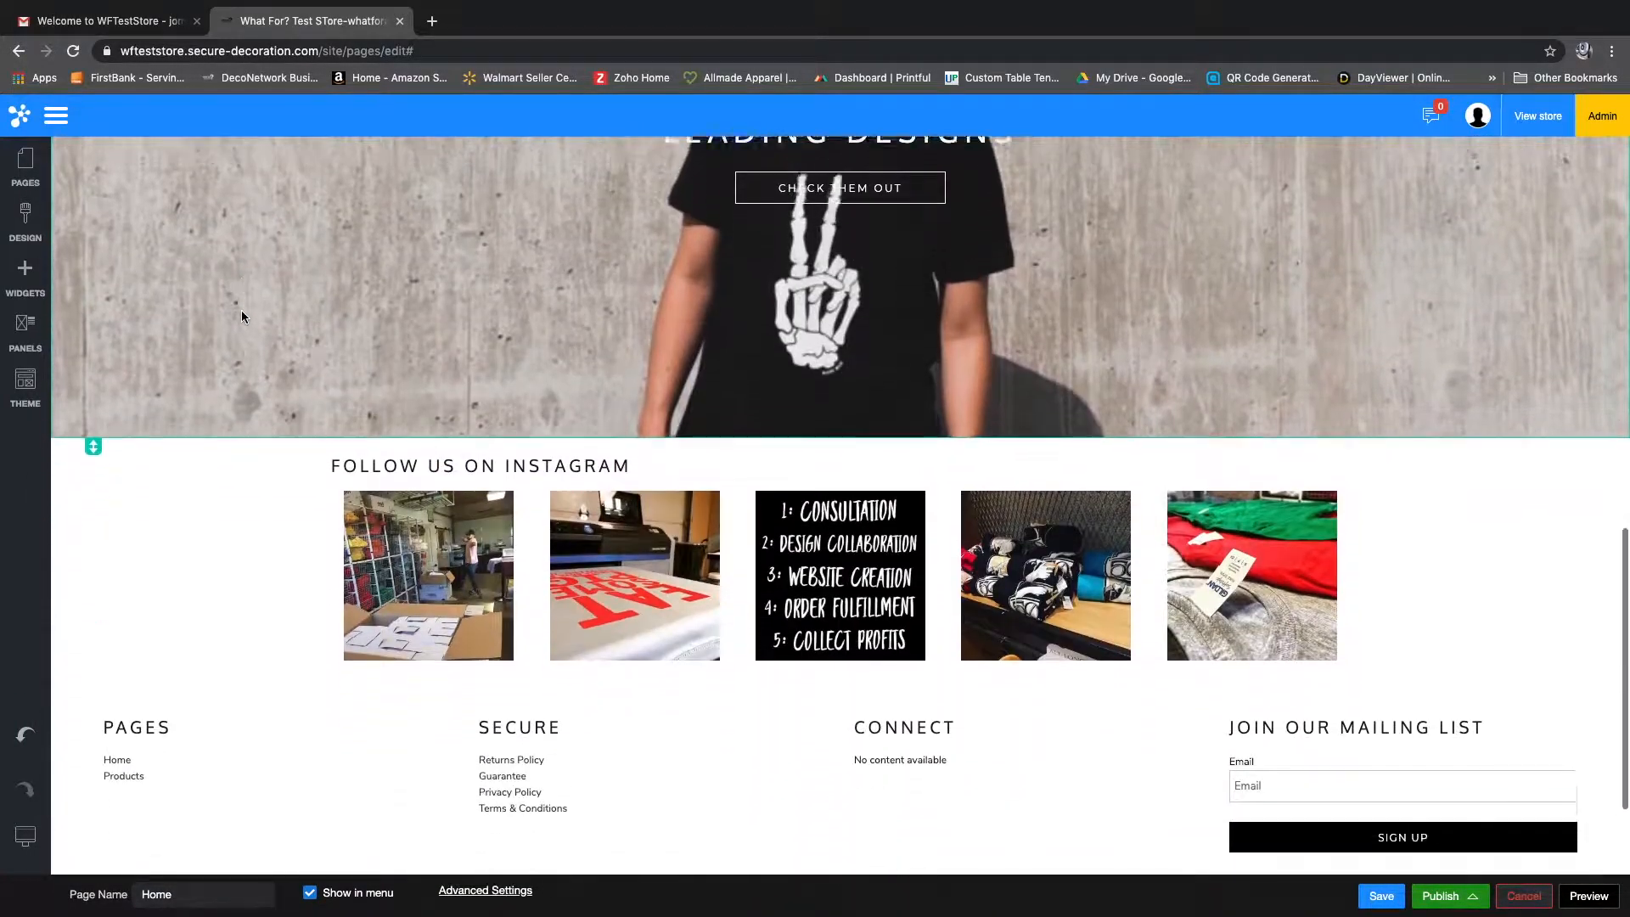
scroll(242, 314, "up", 5)
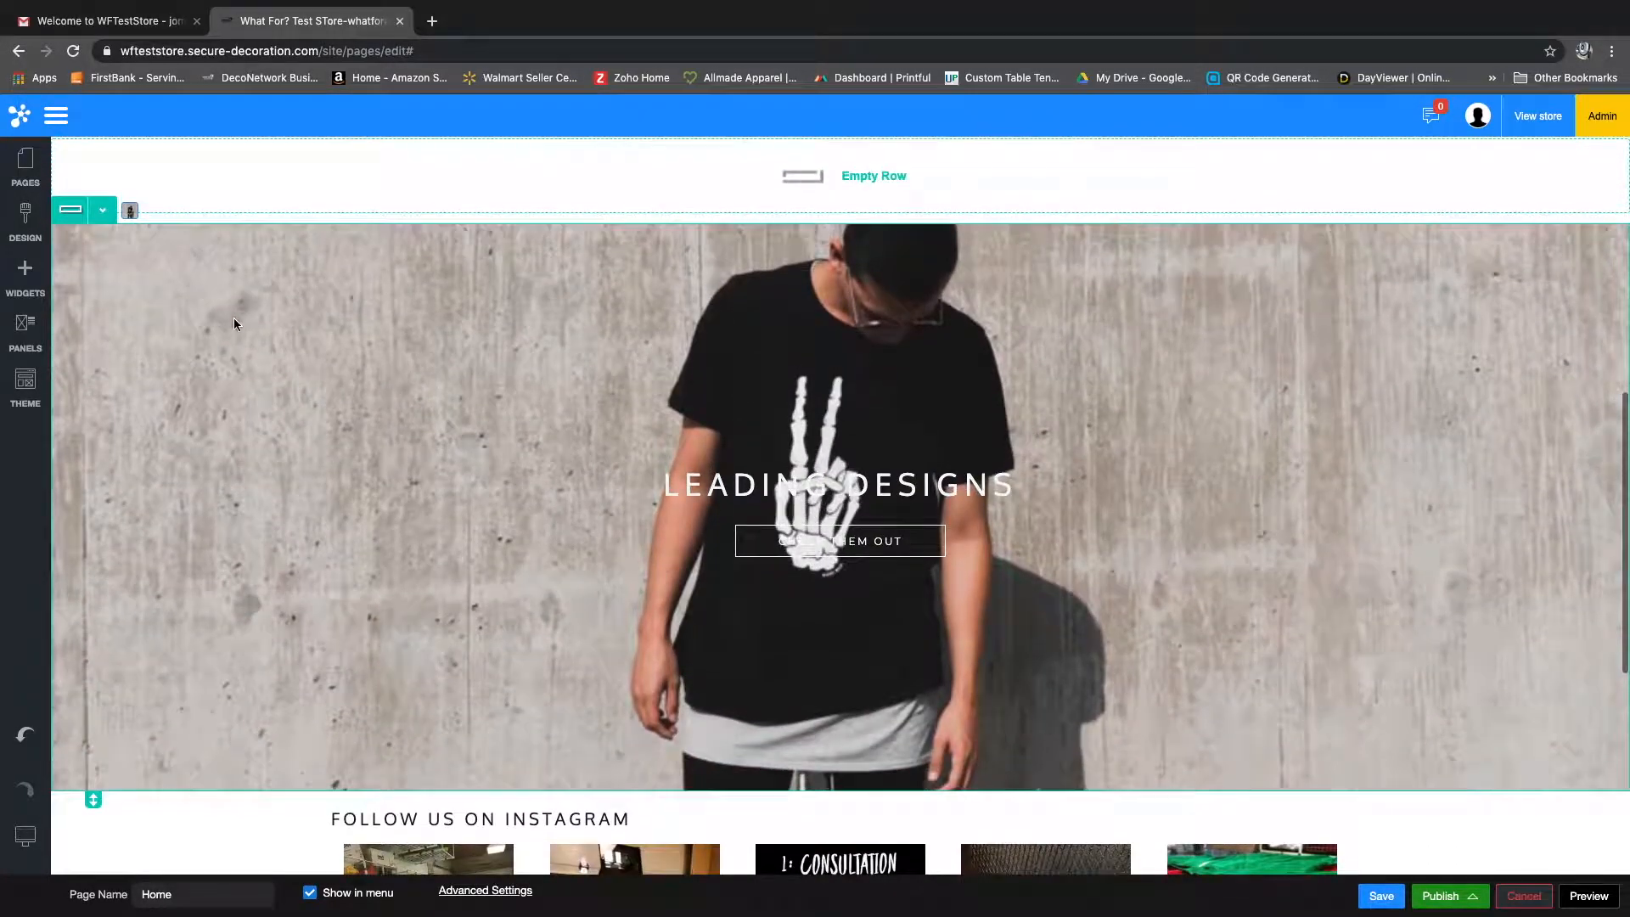
left_click(102, 209)
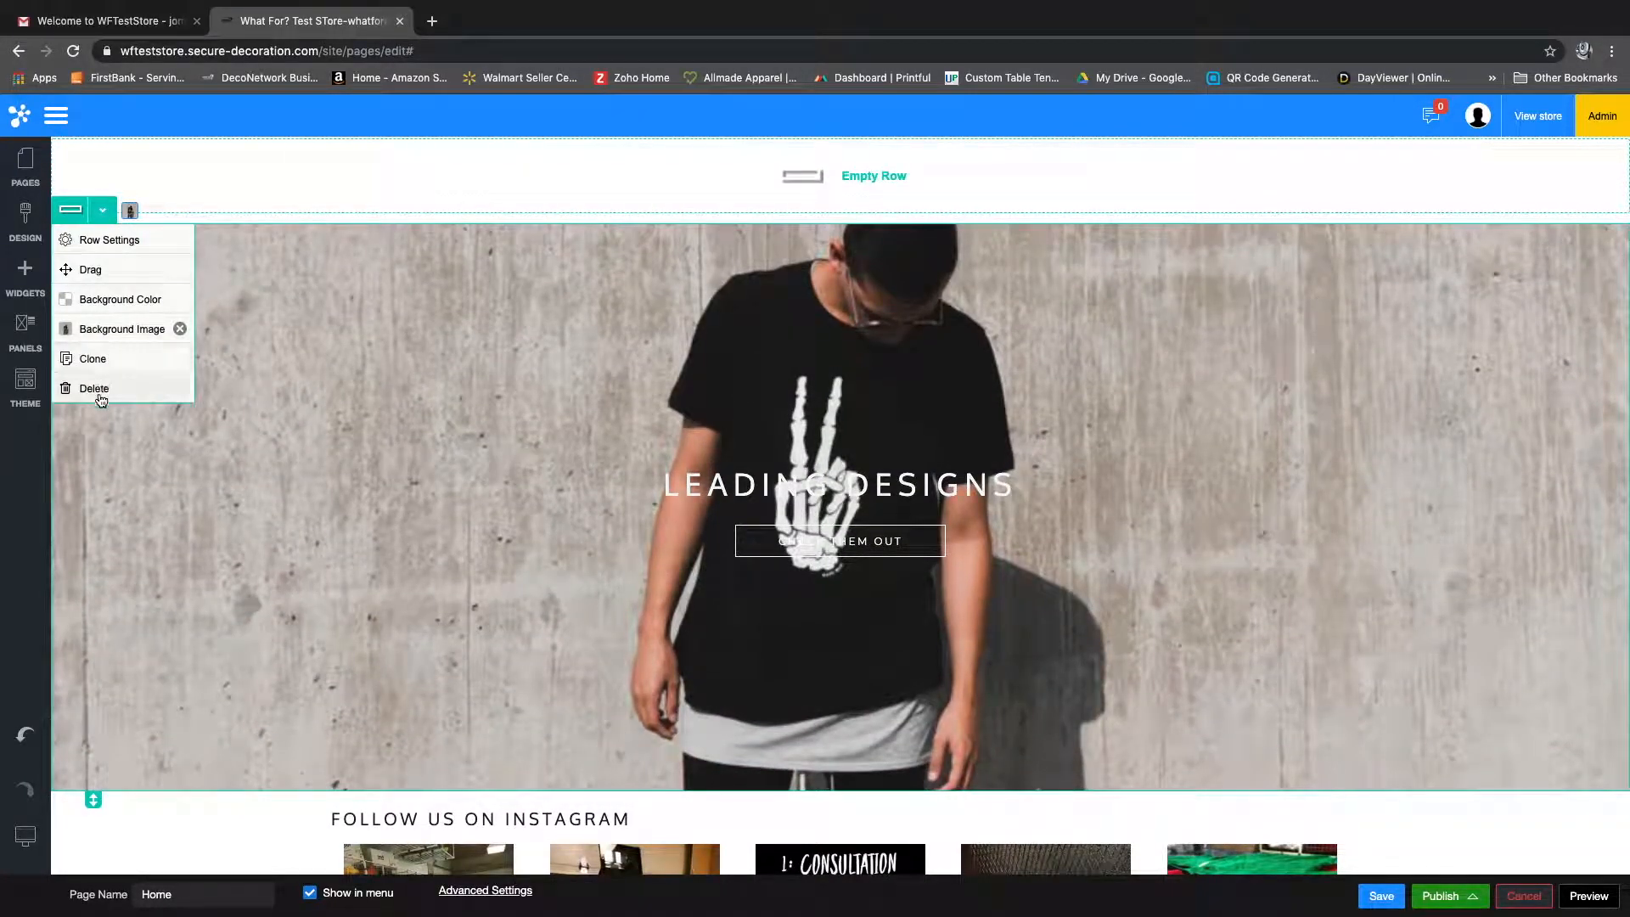
left_click(94, 389)
left_click(764, 553)
scroll(114, 460, "up", 5)
scroll(119, 458, "up", 3)
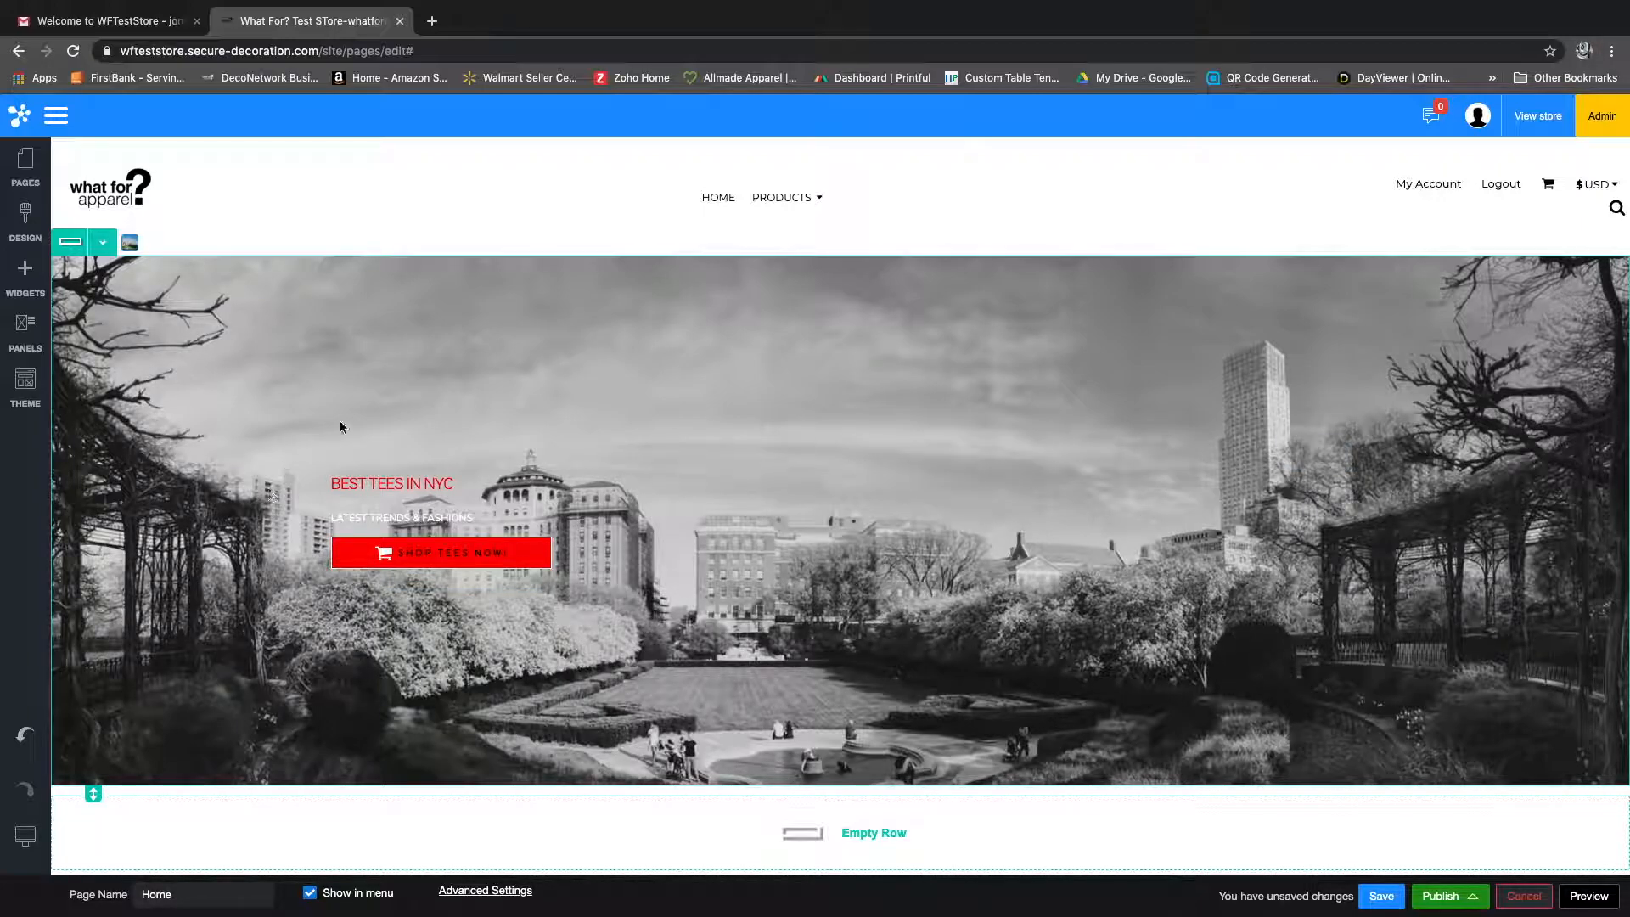
Step: Review the Home page from the banner down to the Instagram gallery and look over the gallery widget's available options
scroll(552, 586, "down", 3)
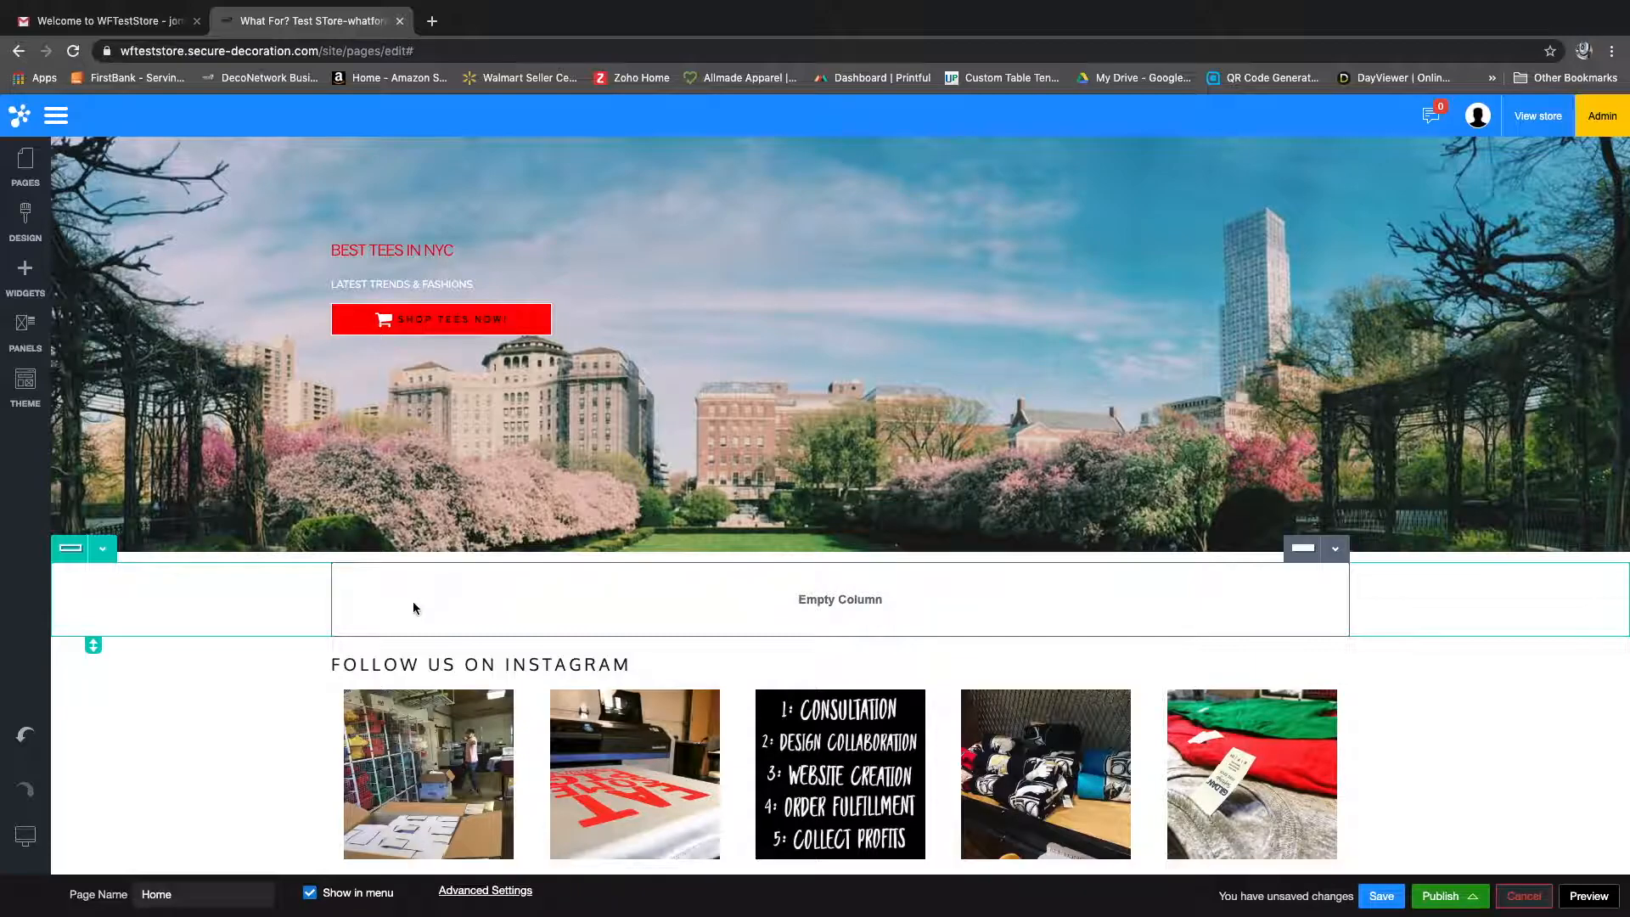
scroll(413, 607, "down", 2)
scroll(413, 607, "up", 4)
scroll(746, 667, "down", 1)
scroll(746, 667, "down", 2)
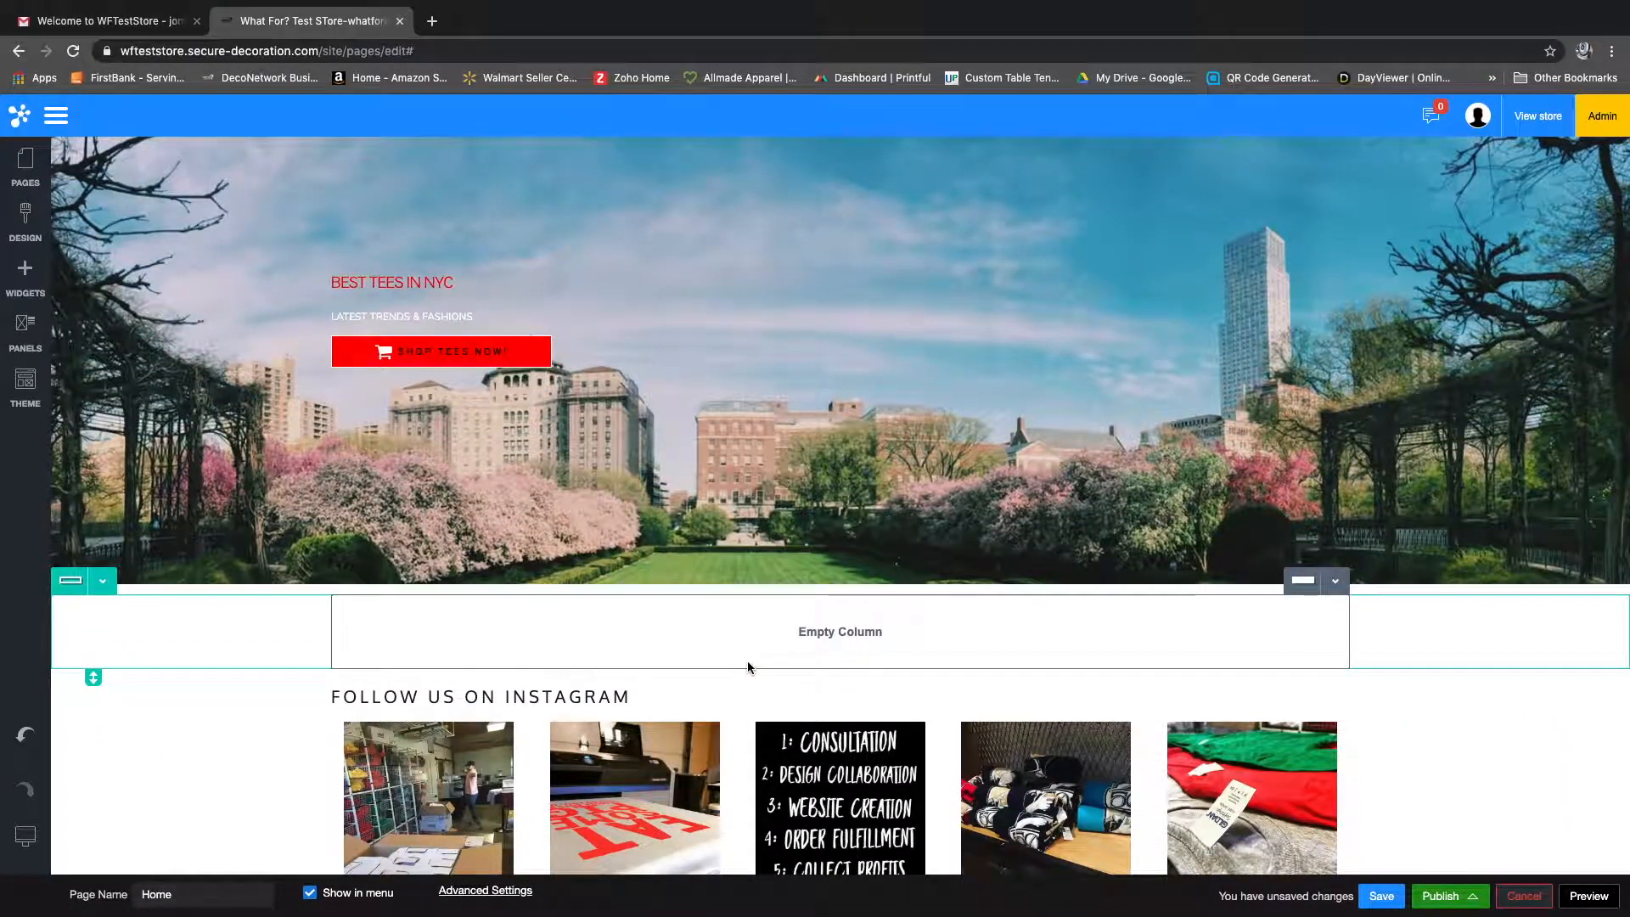
scroll(476, 523, "up", 3)
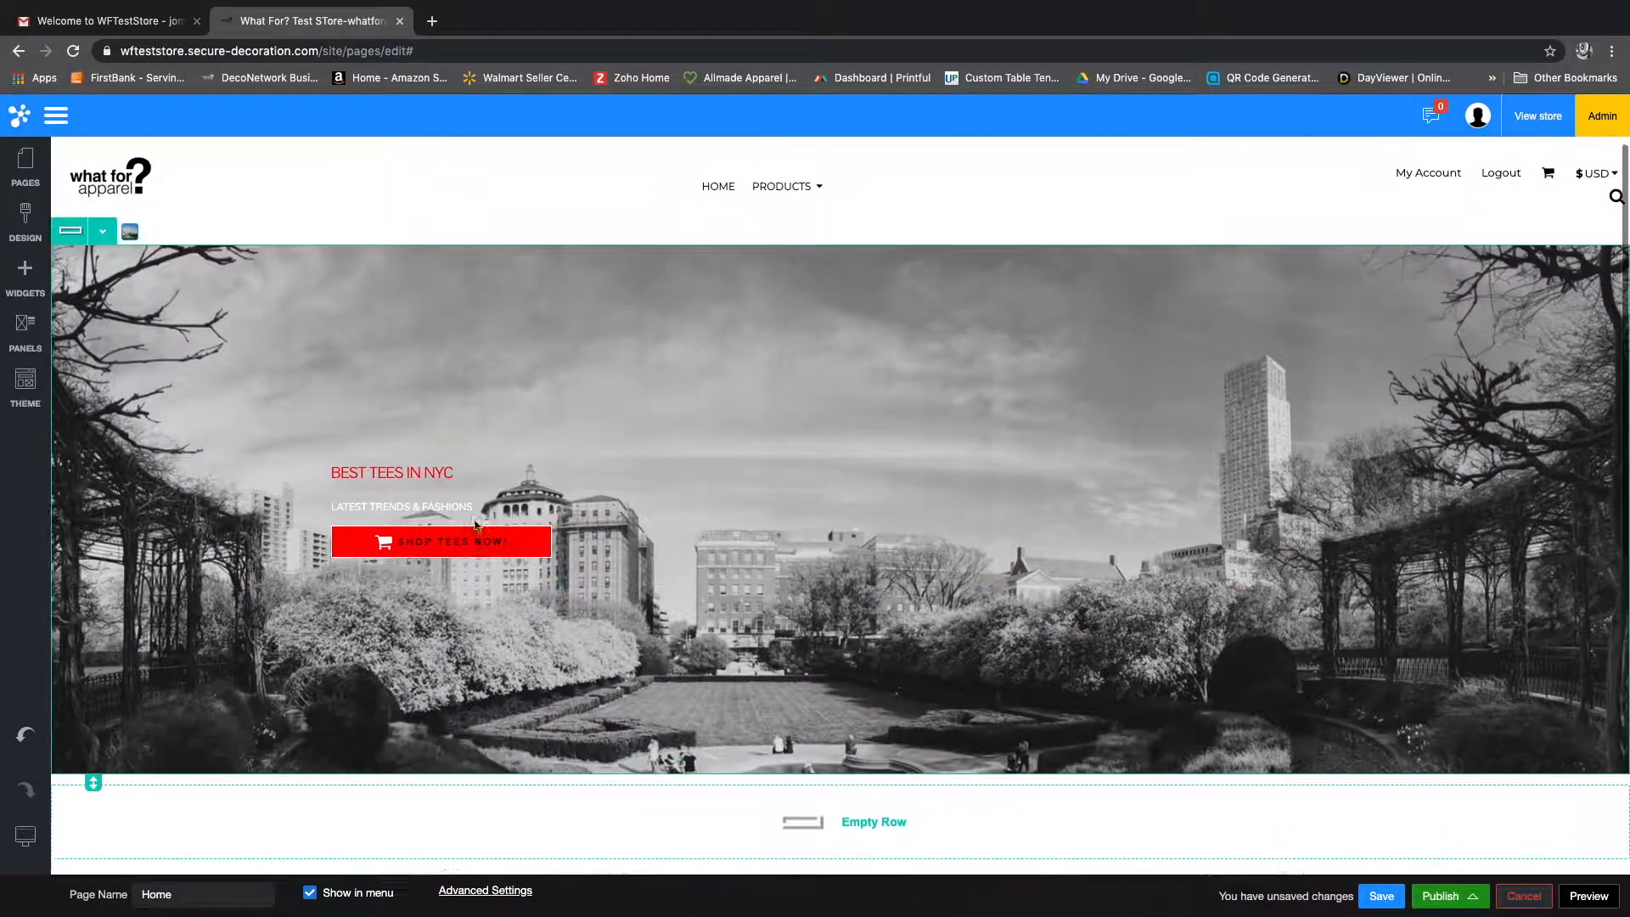
scroll(471, 391, "down", 3)
scroll(472, 396, "up", 3)
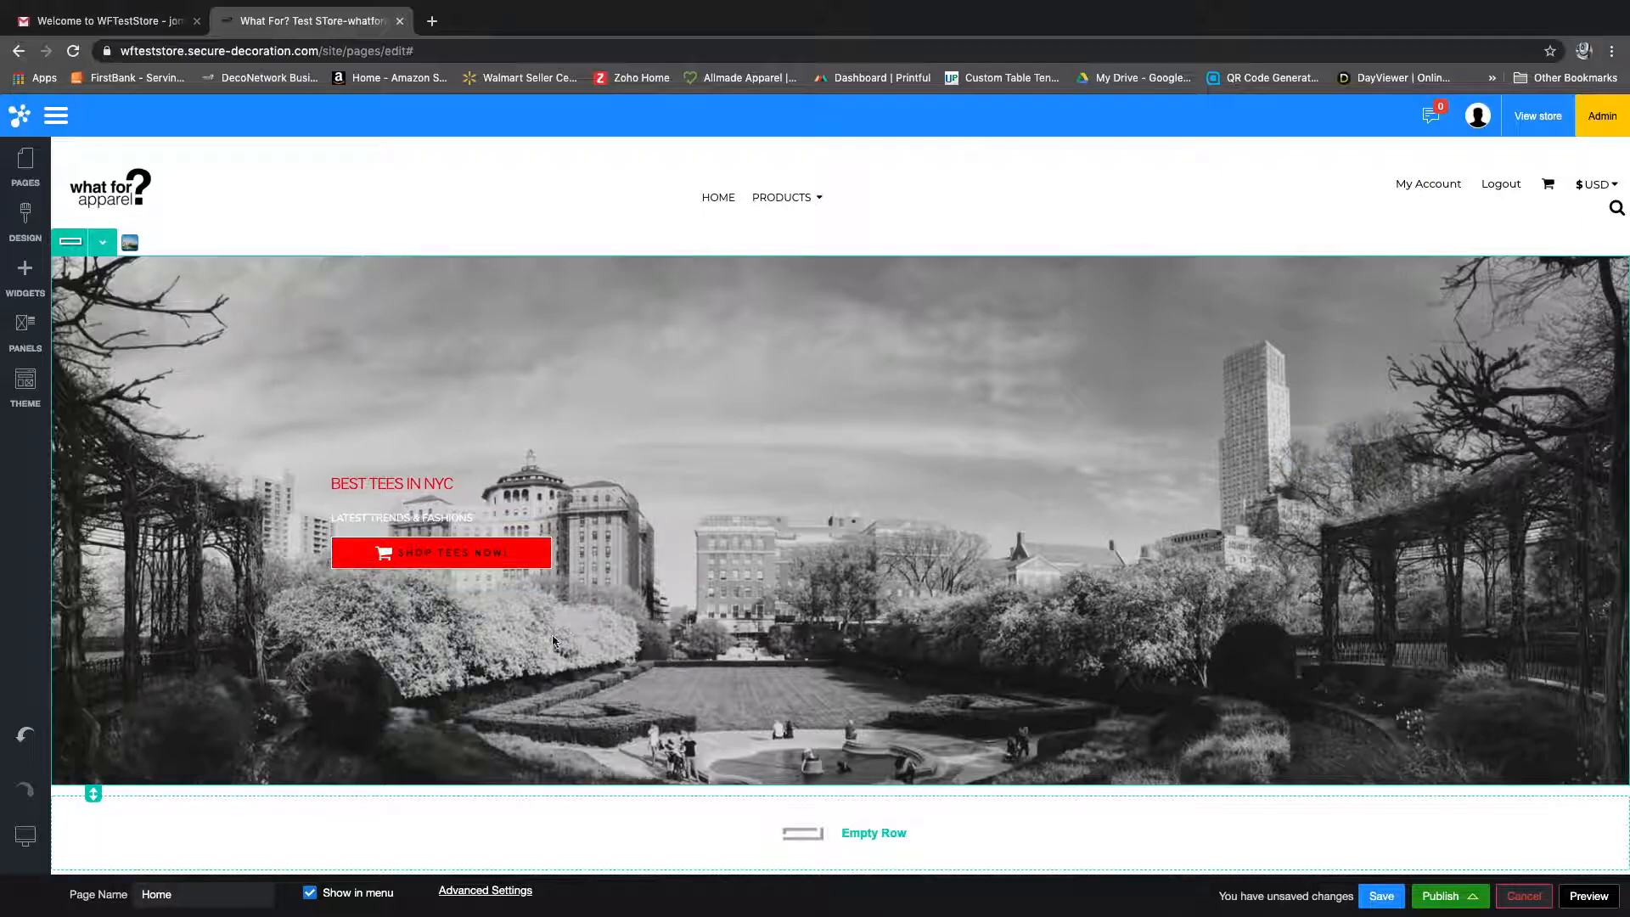
left_click(474, 568)
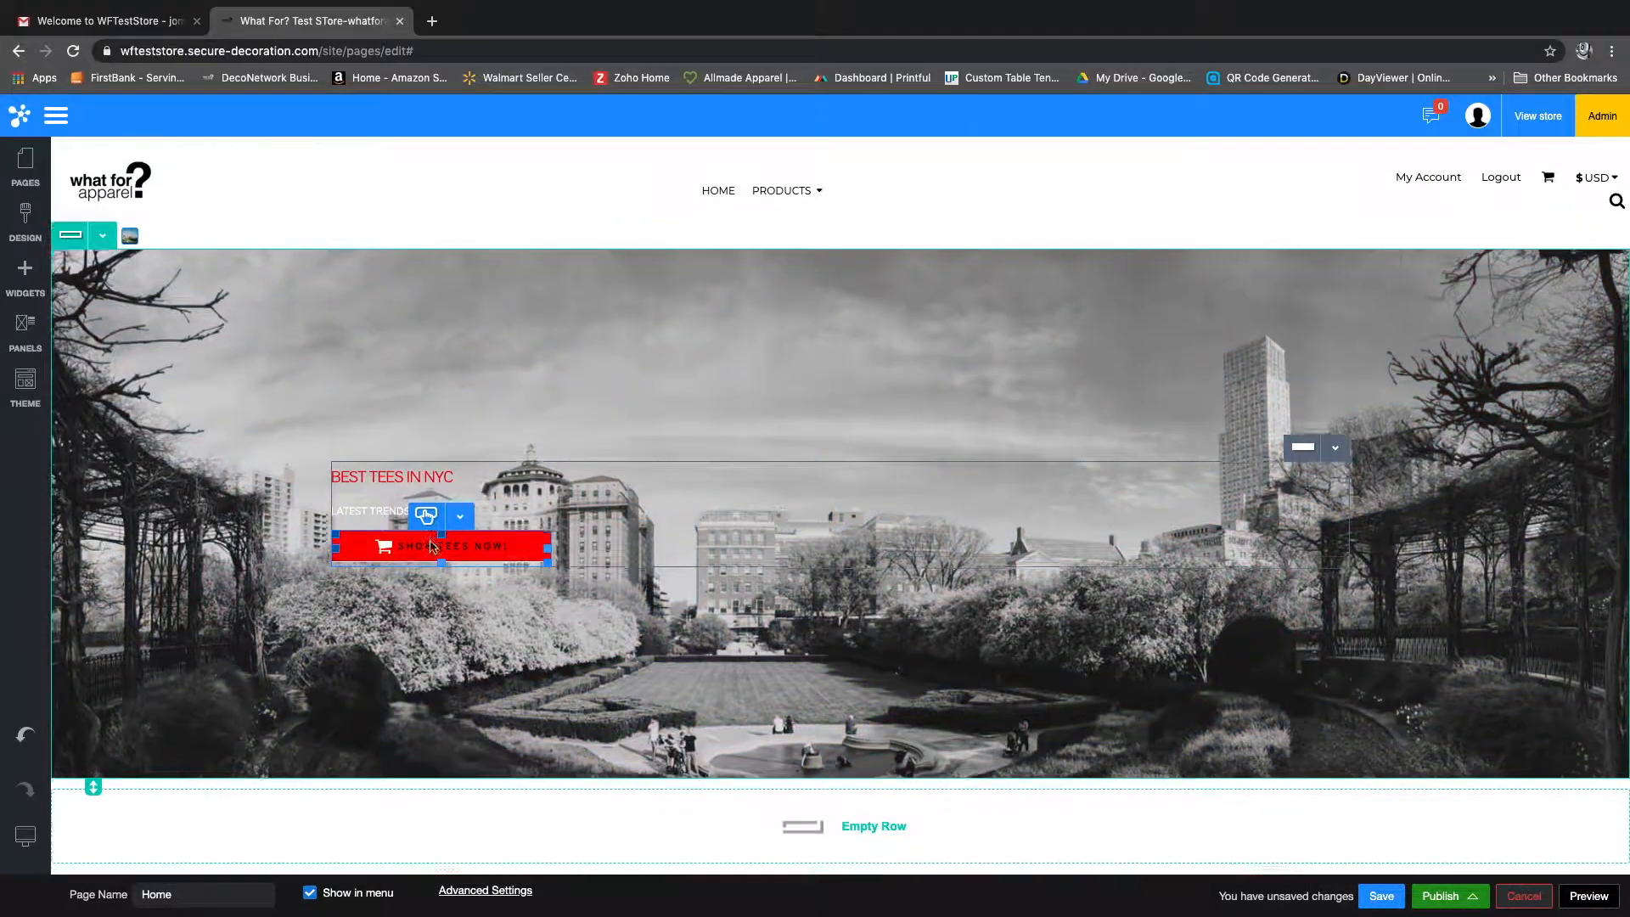
scroll(433, 546, "down", 3)
left_click(864, 628)
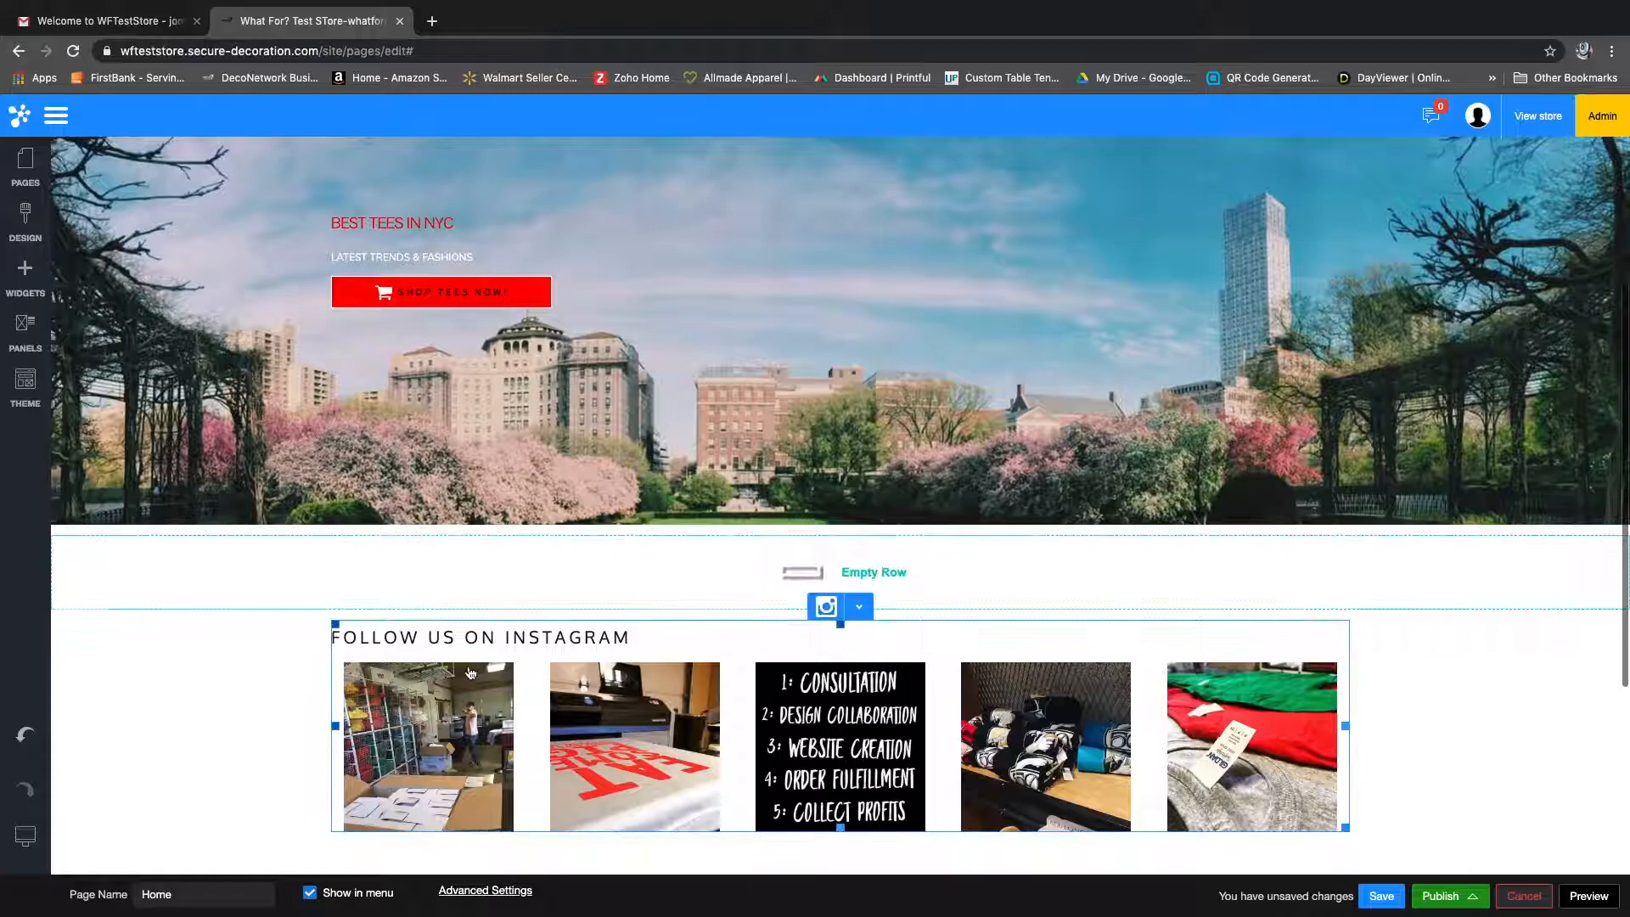
left_click(865, 615)
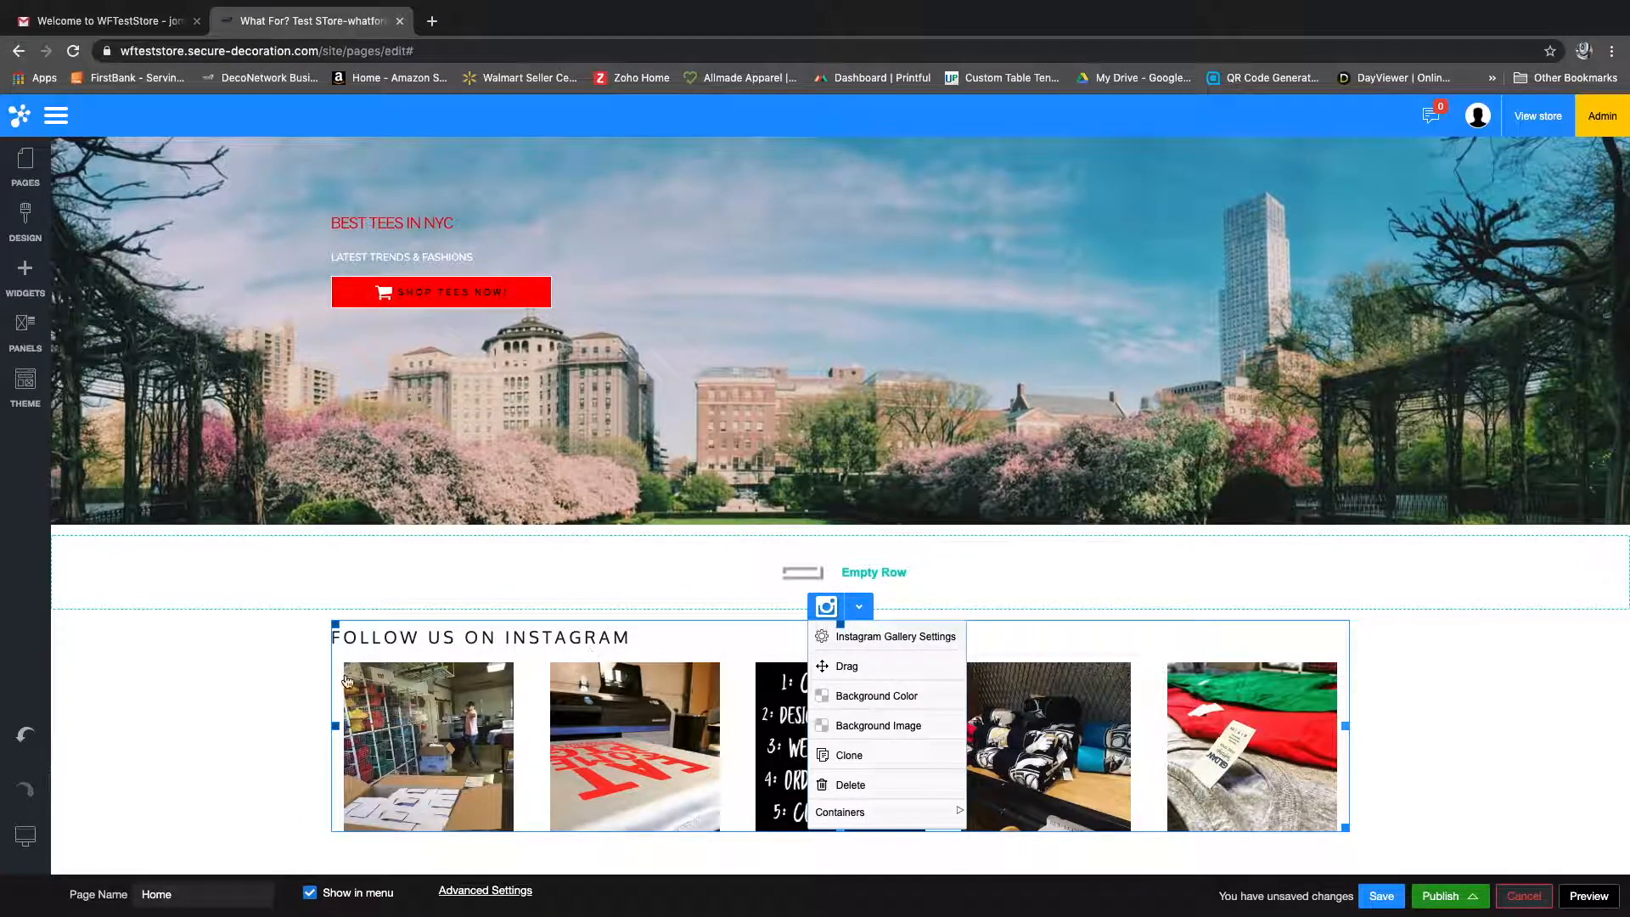
left_click(278, 665)
scroll(289, 645, "up", 3)
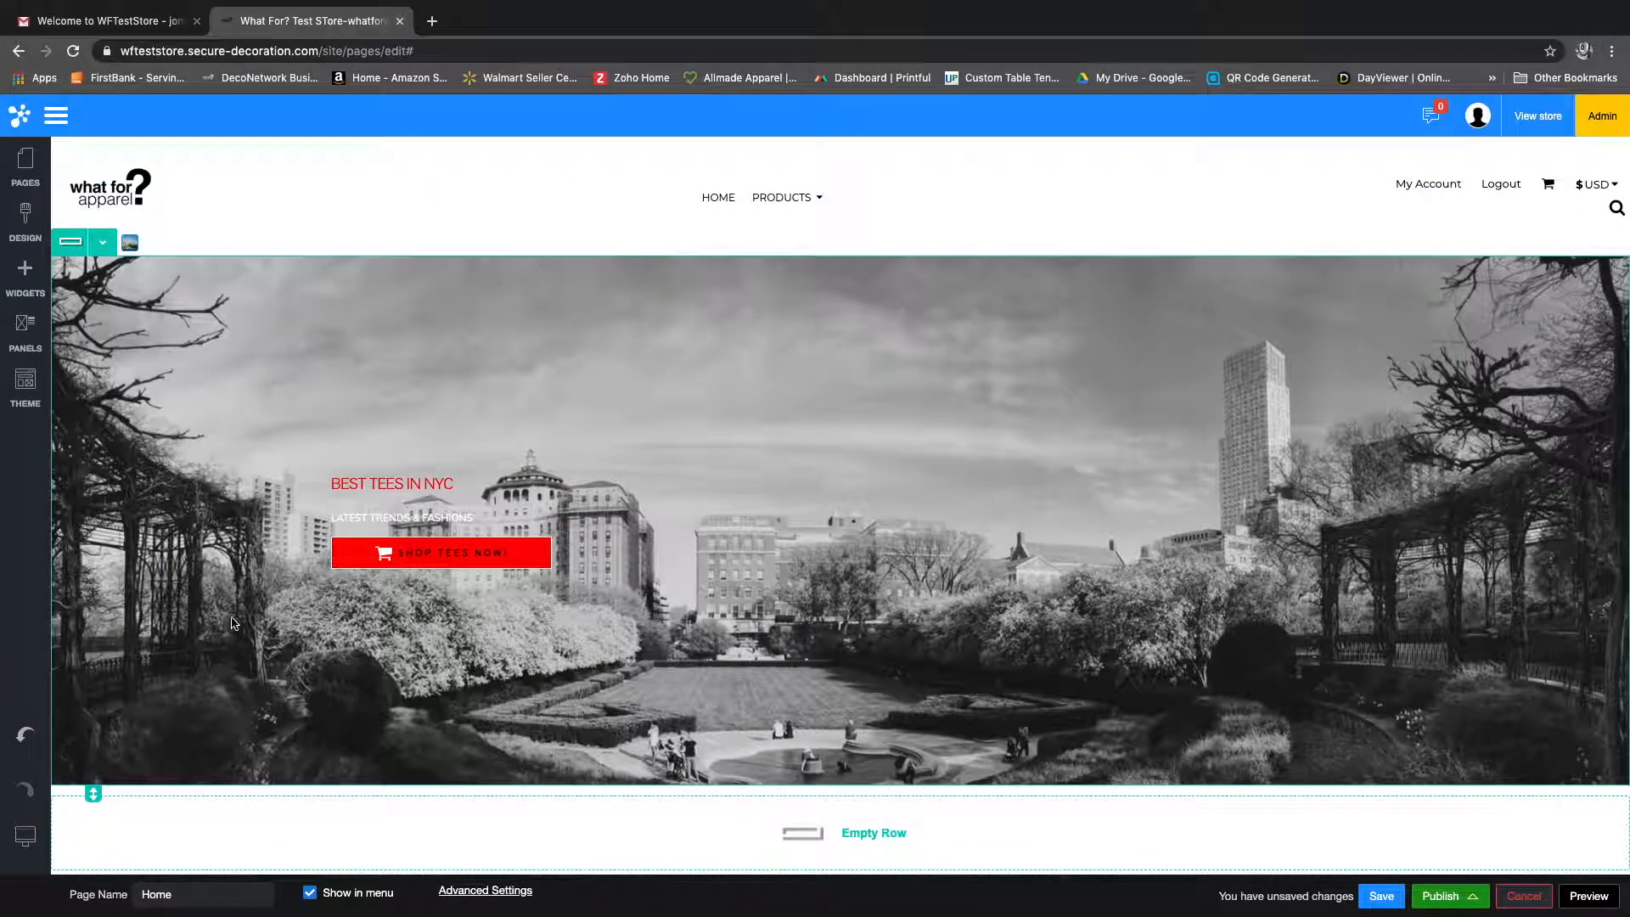
Step: Save the Home page without the Leading Designs row and close the save dialog
scroll(233, 625, "down", 1)
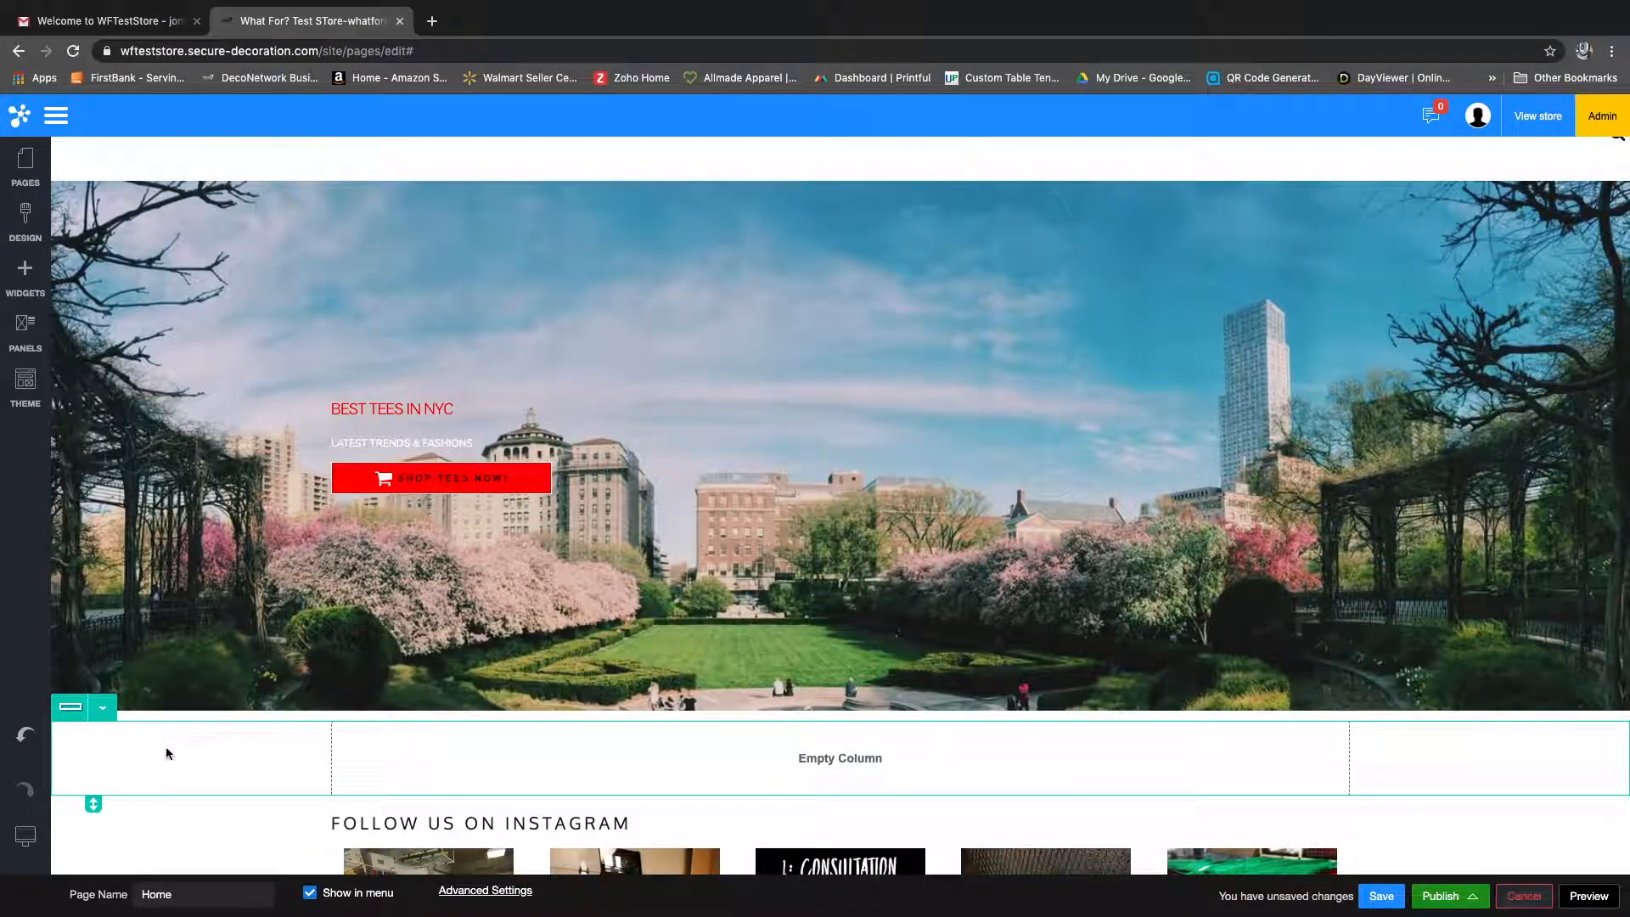
left_click(1383, 899)
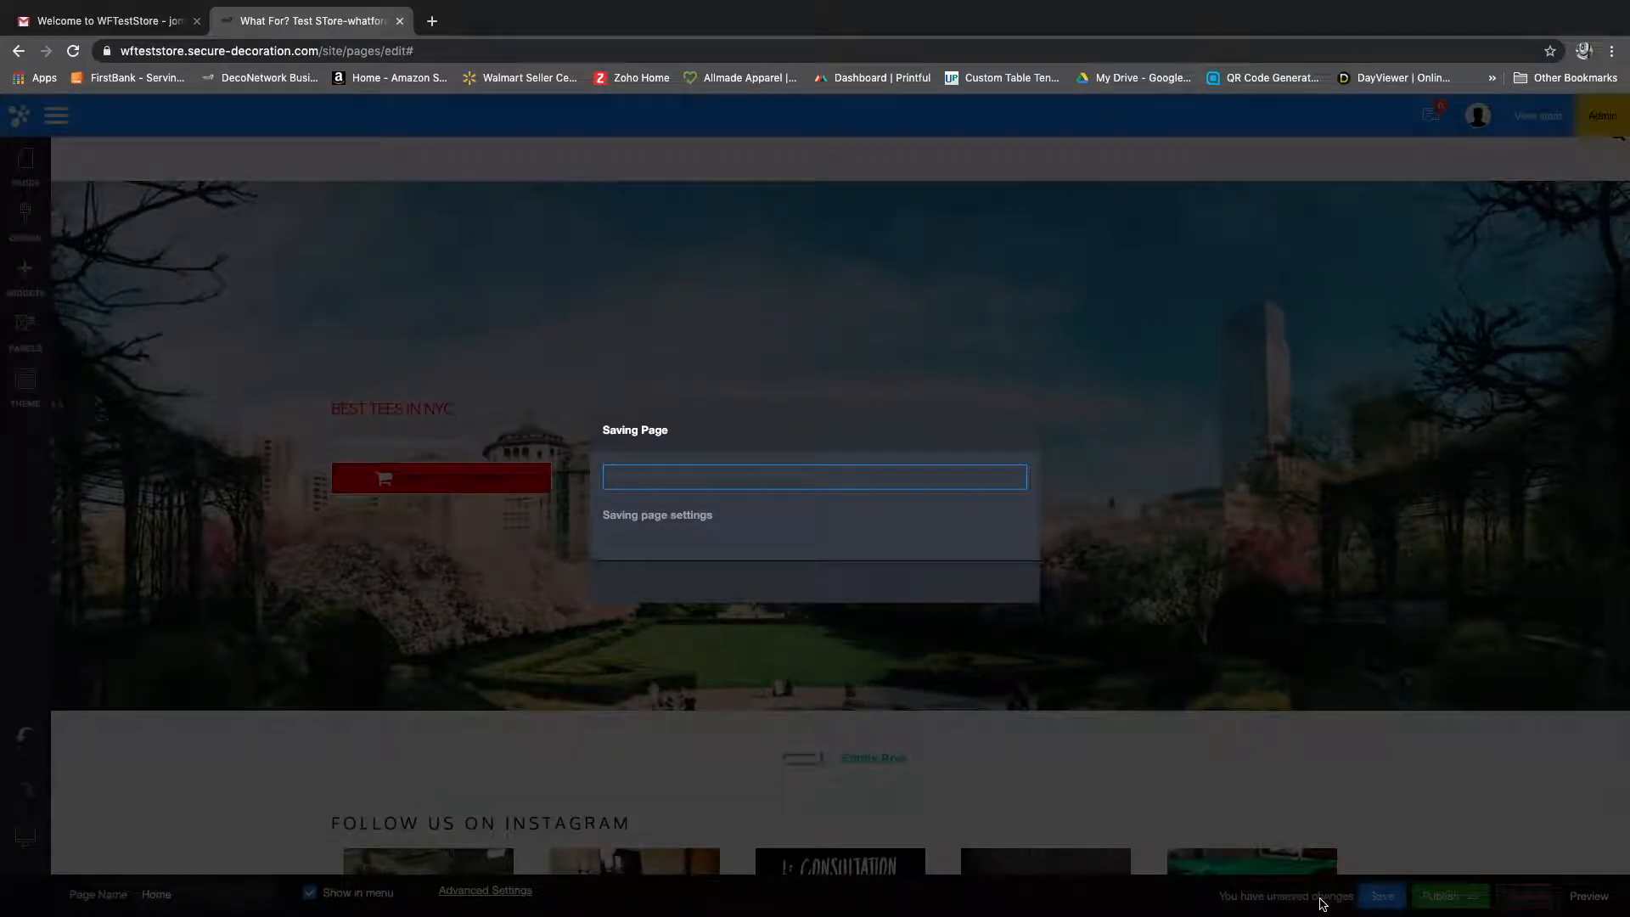
left_click(803, 576)
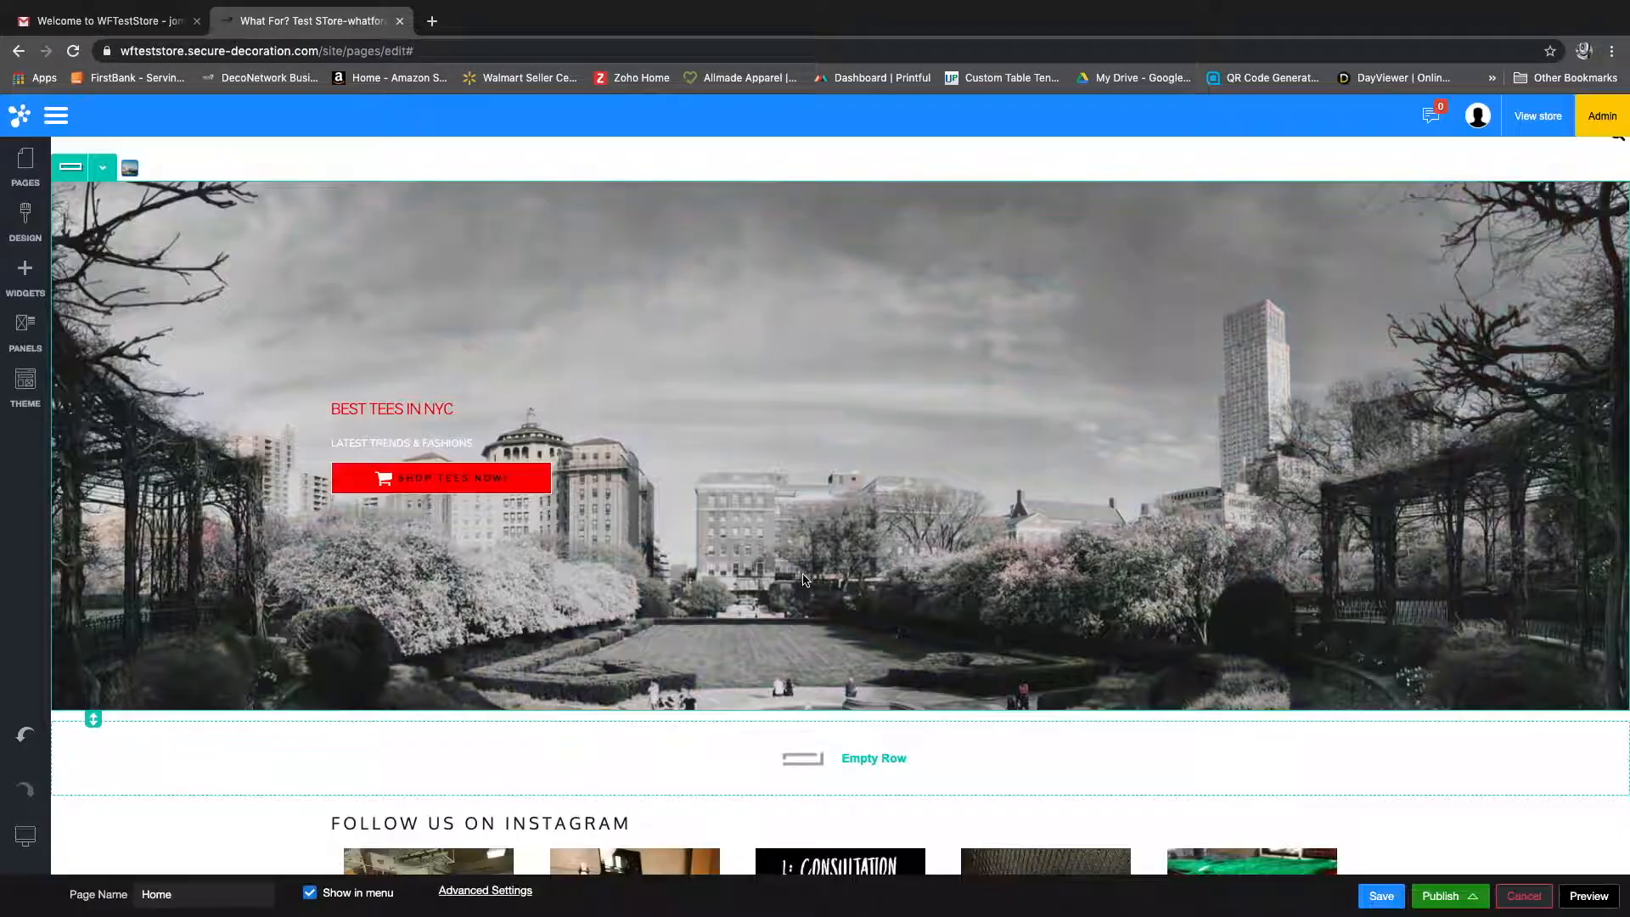
scroll(662, 732, "up", 1)
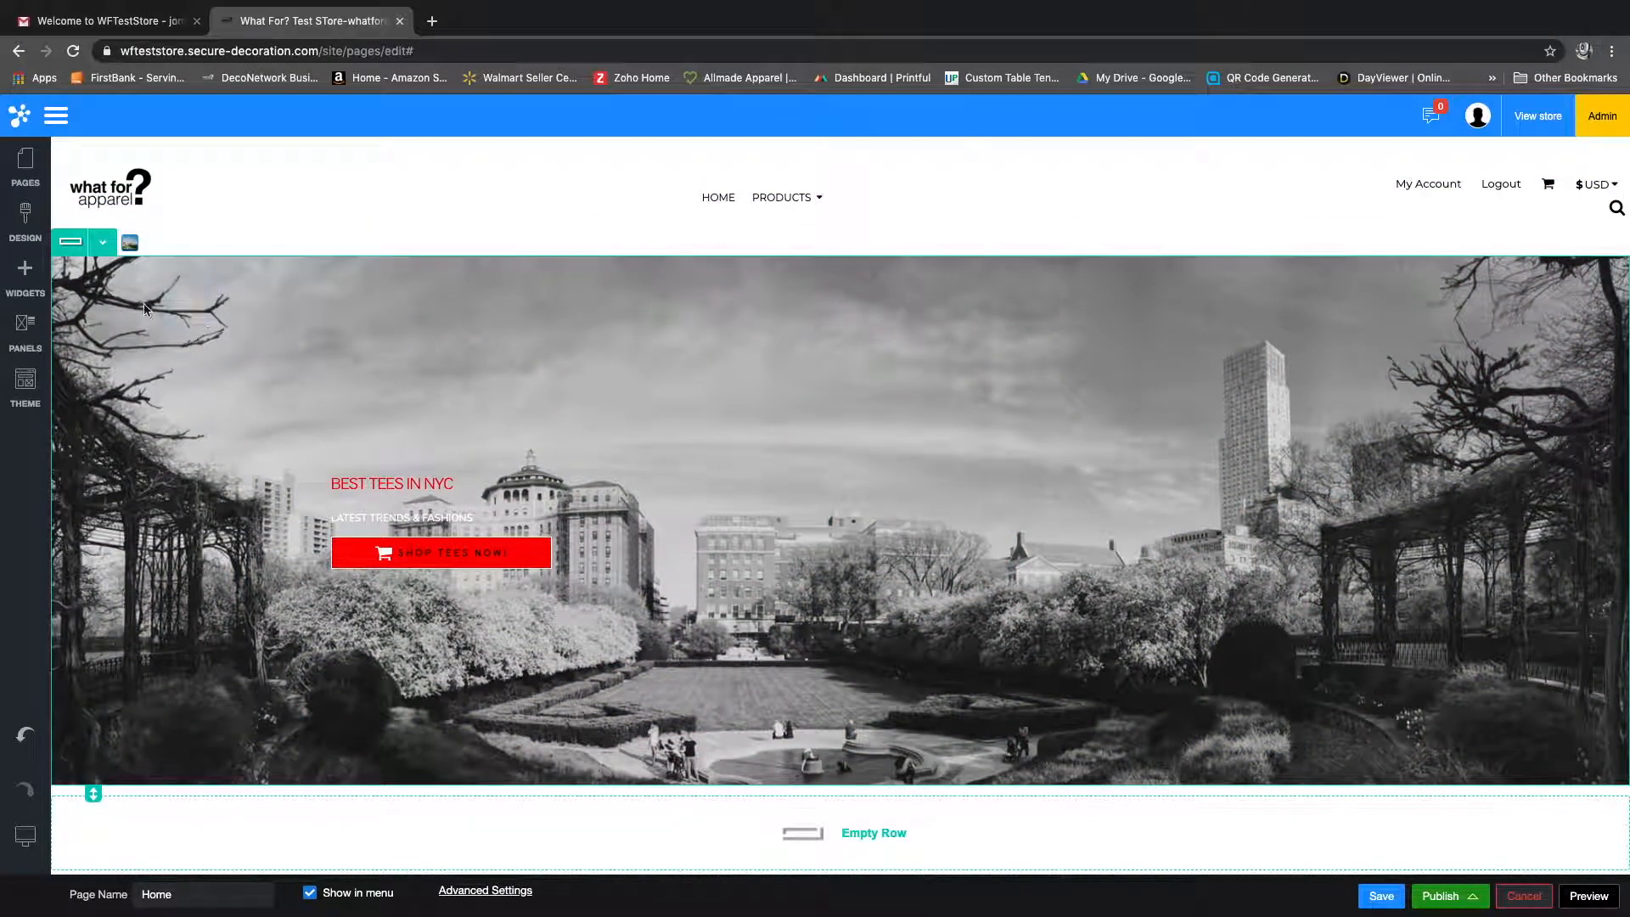
scroll(340, 518, "down", 1)
scroll(333, 516, "down", 2)
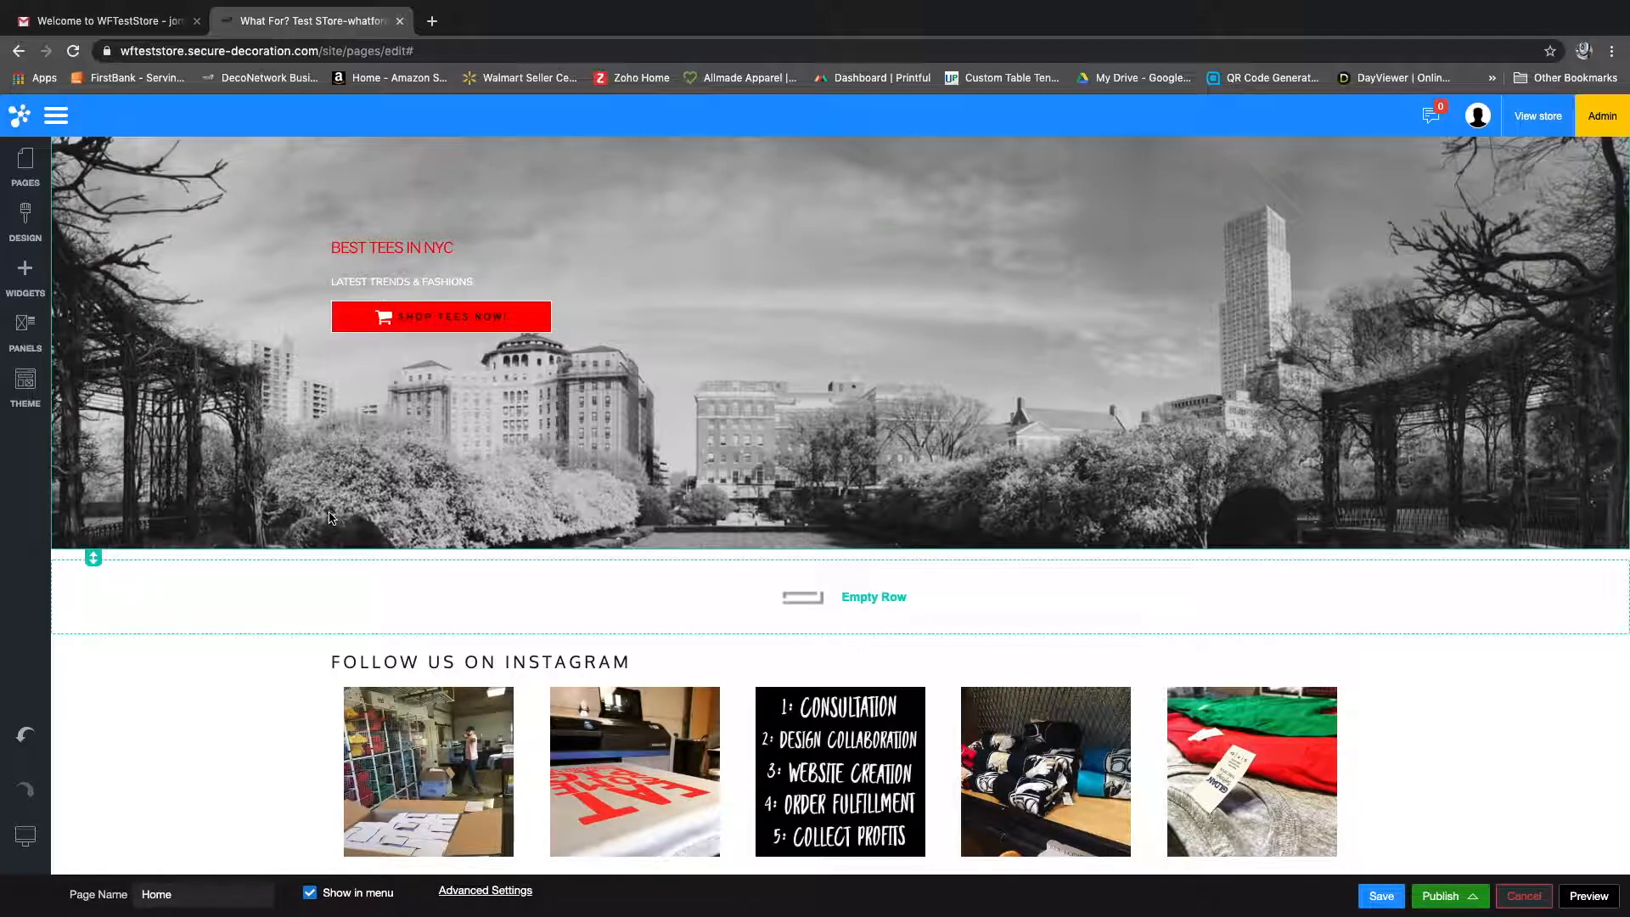
scroll(331, 519, "up", 3)
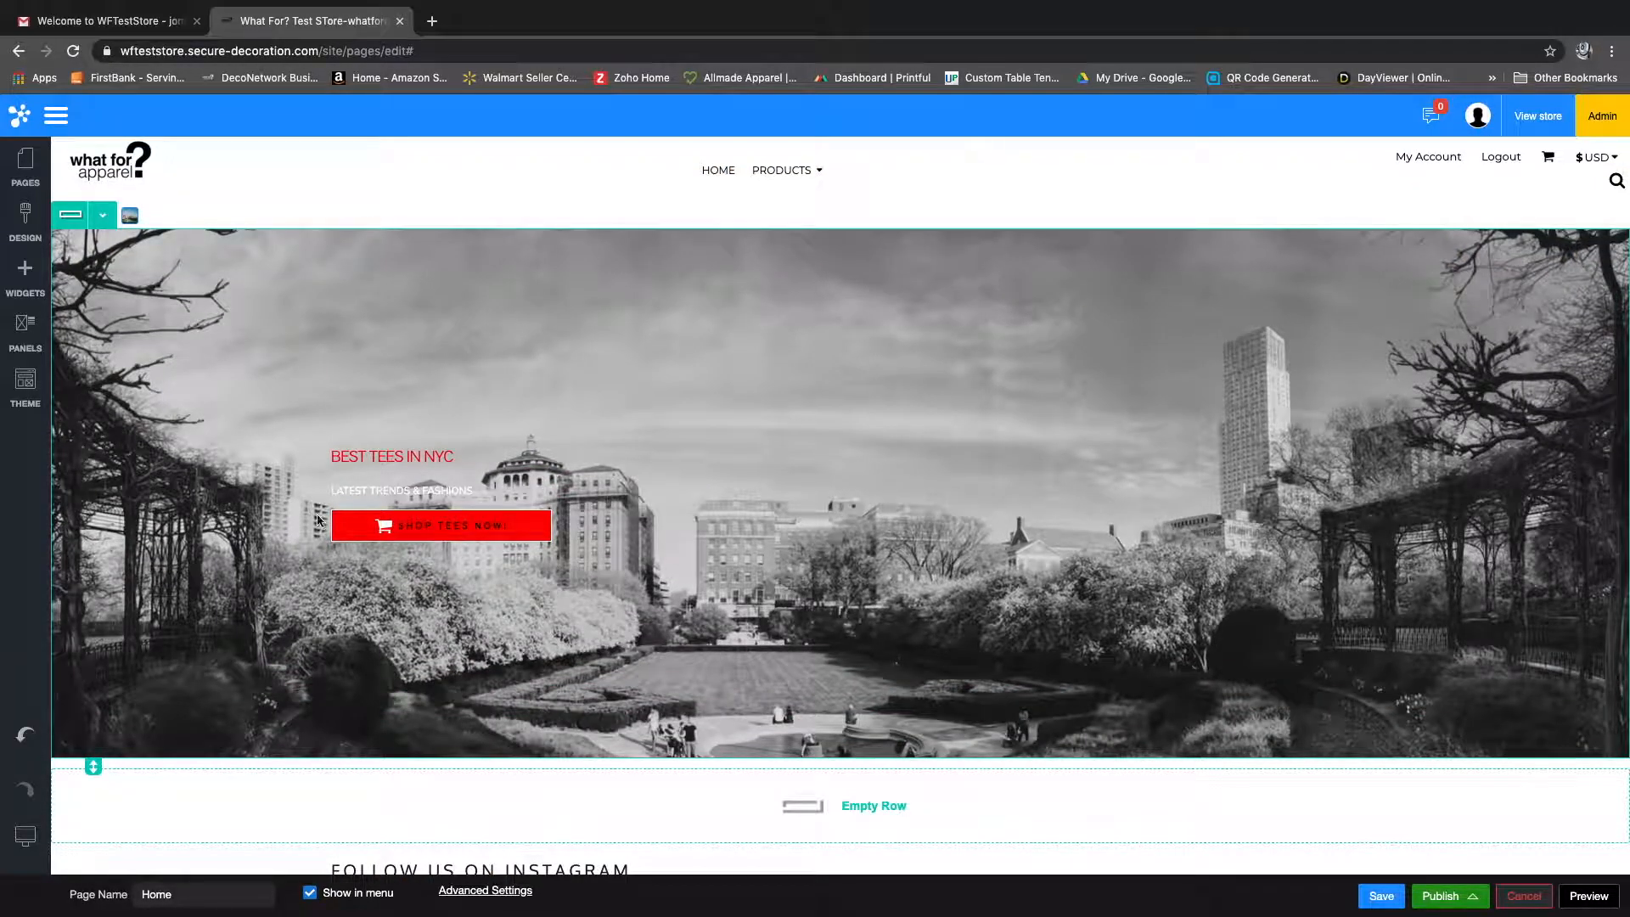
mouse_move(1263, 3)
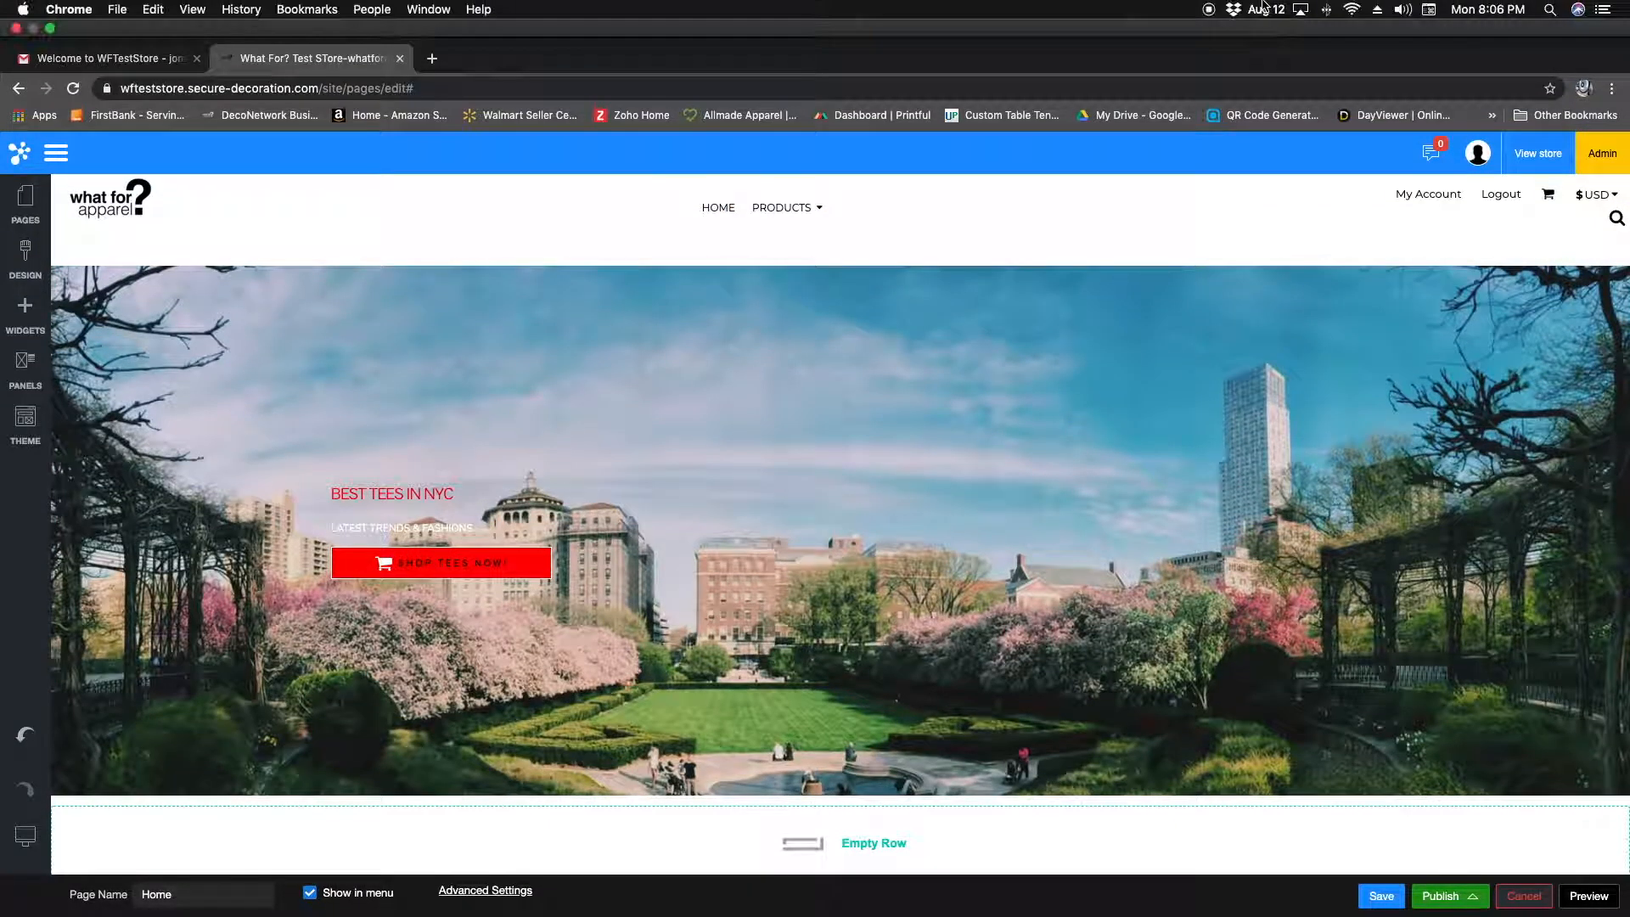